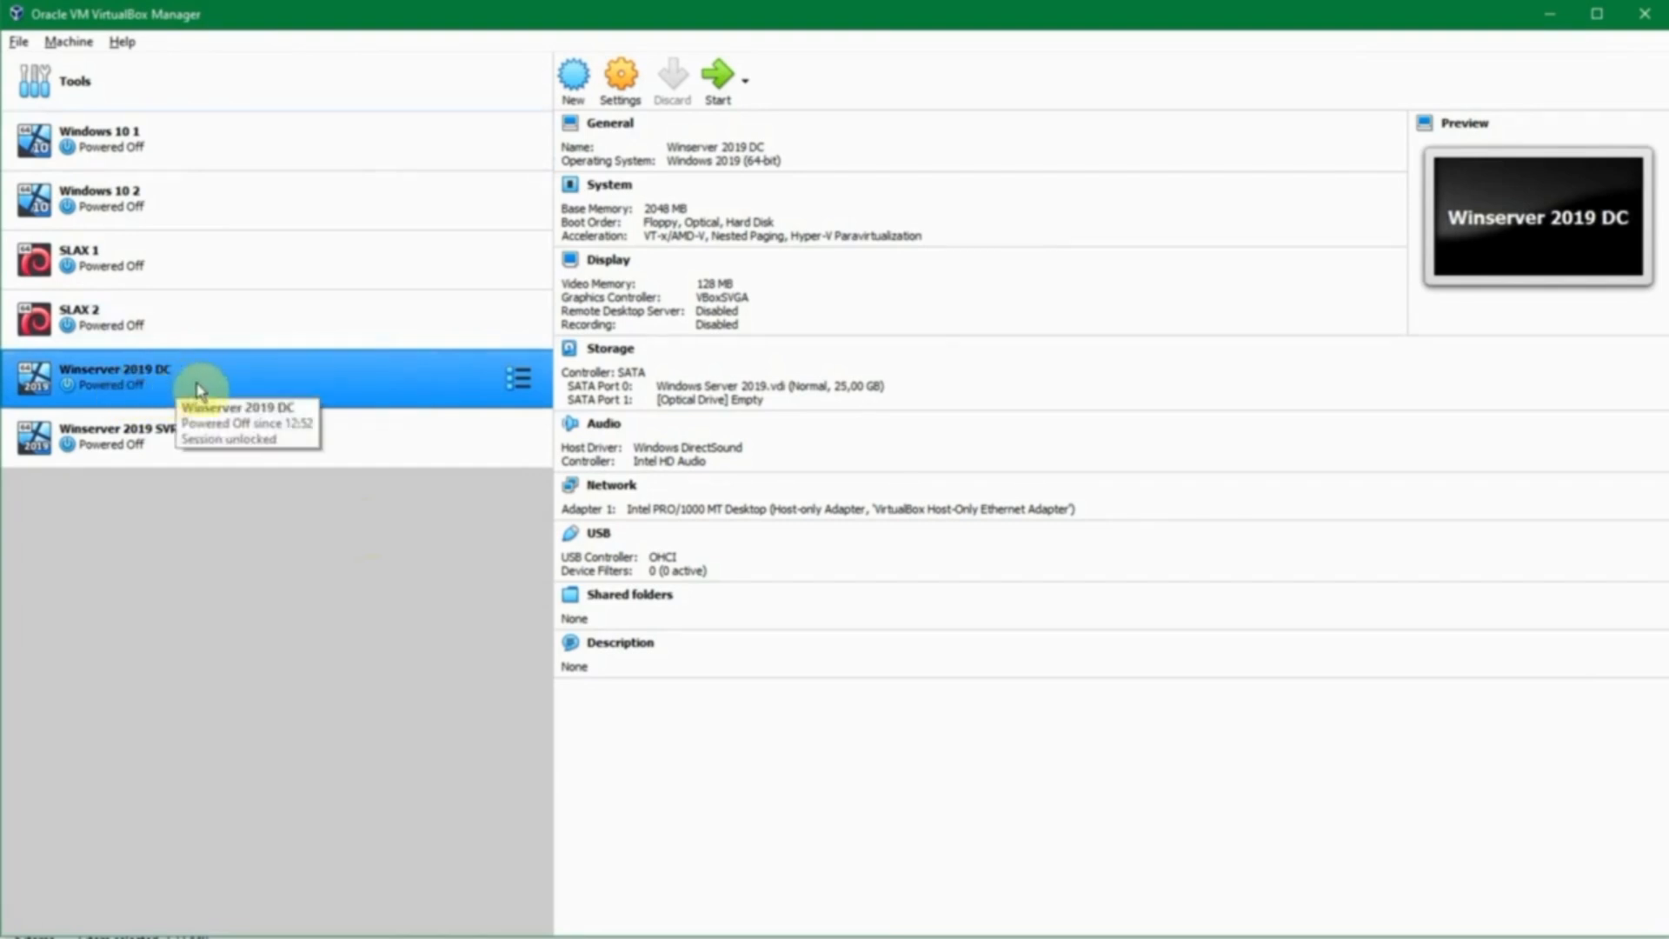
# - Open Settings for Winserver 2019 DC from its context menu in VirtualBox Manager
pyautogui.rightClick(262, 382)
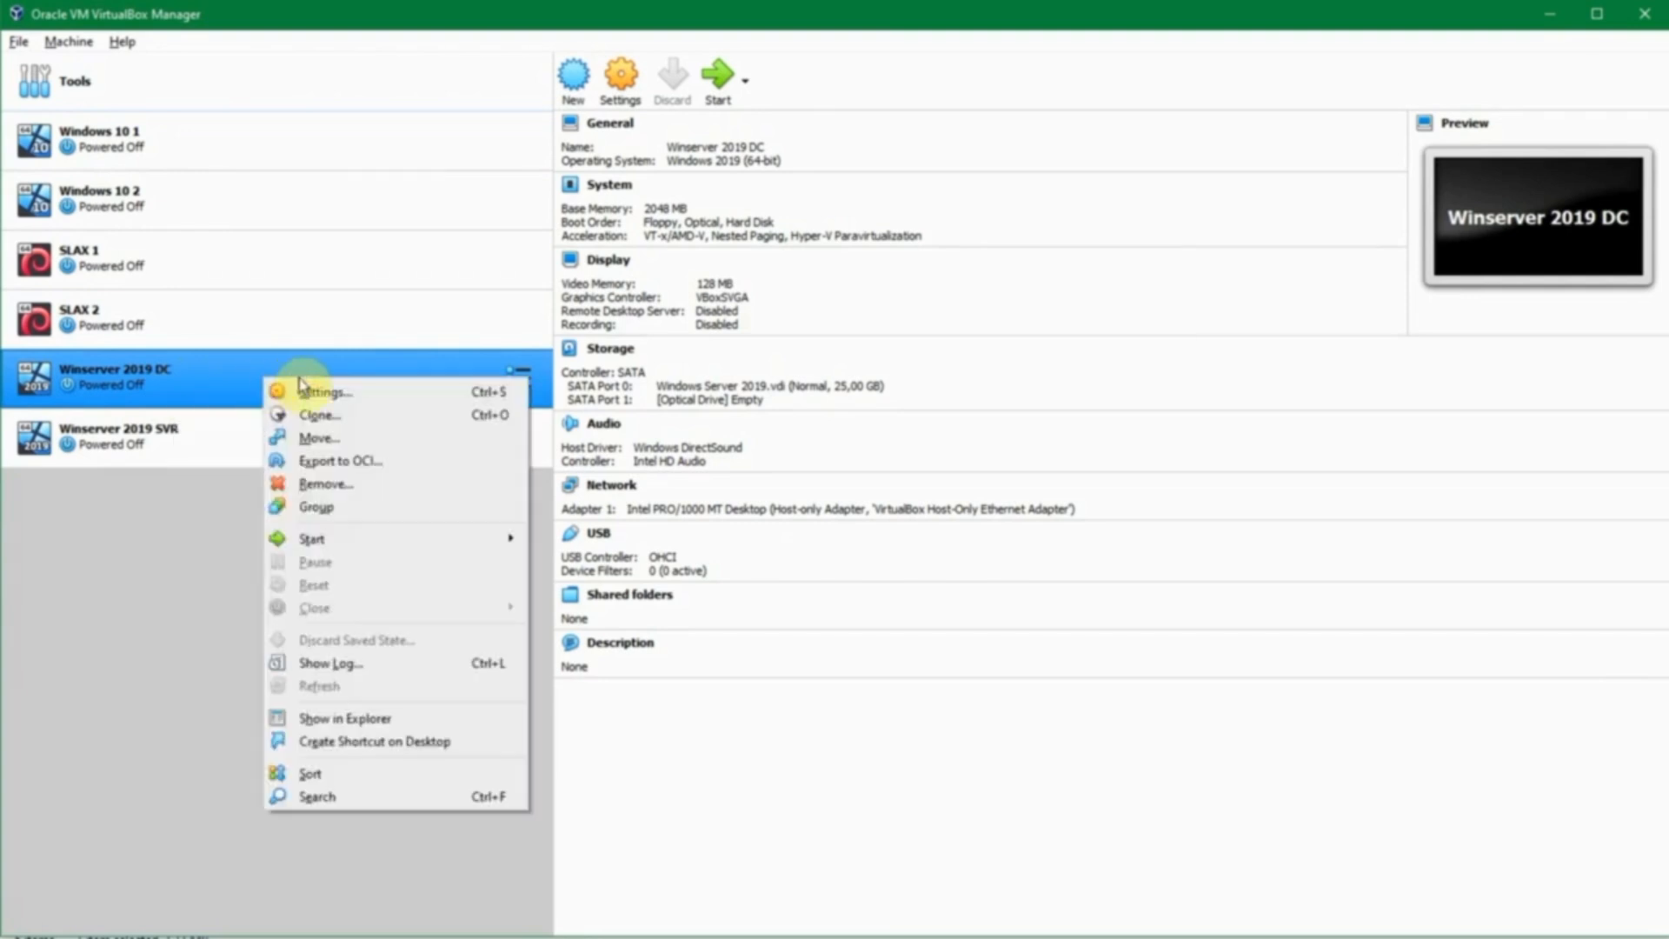
pyautogui.click(305, 386)
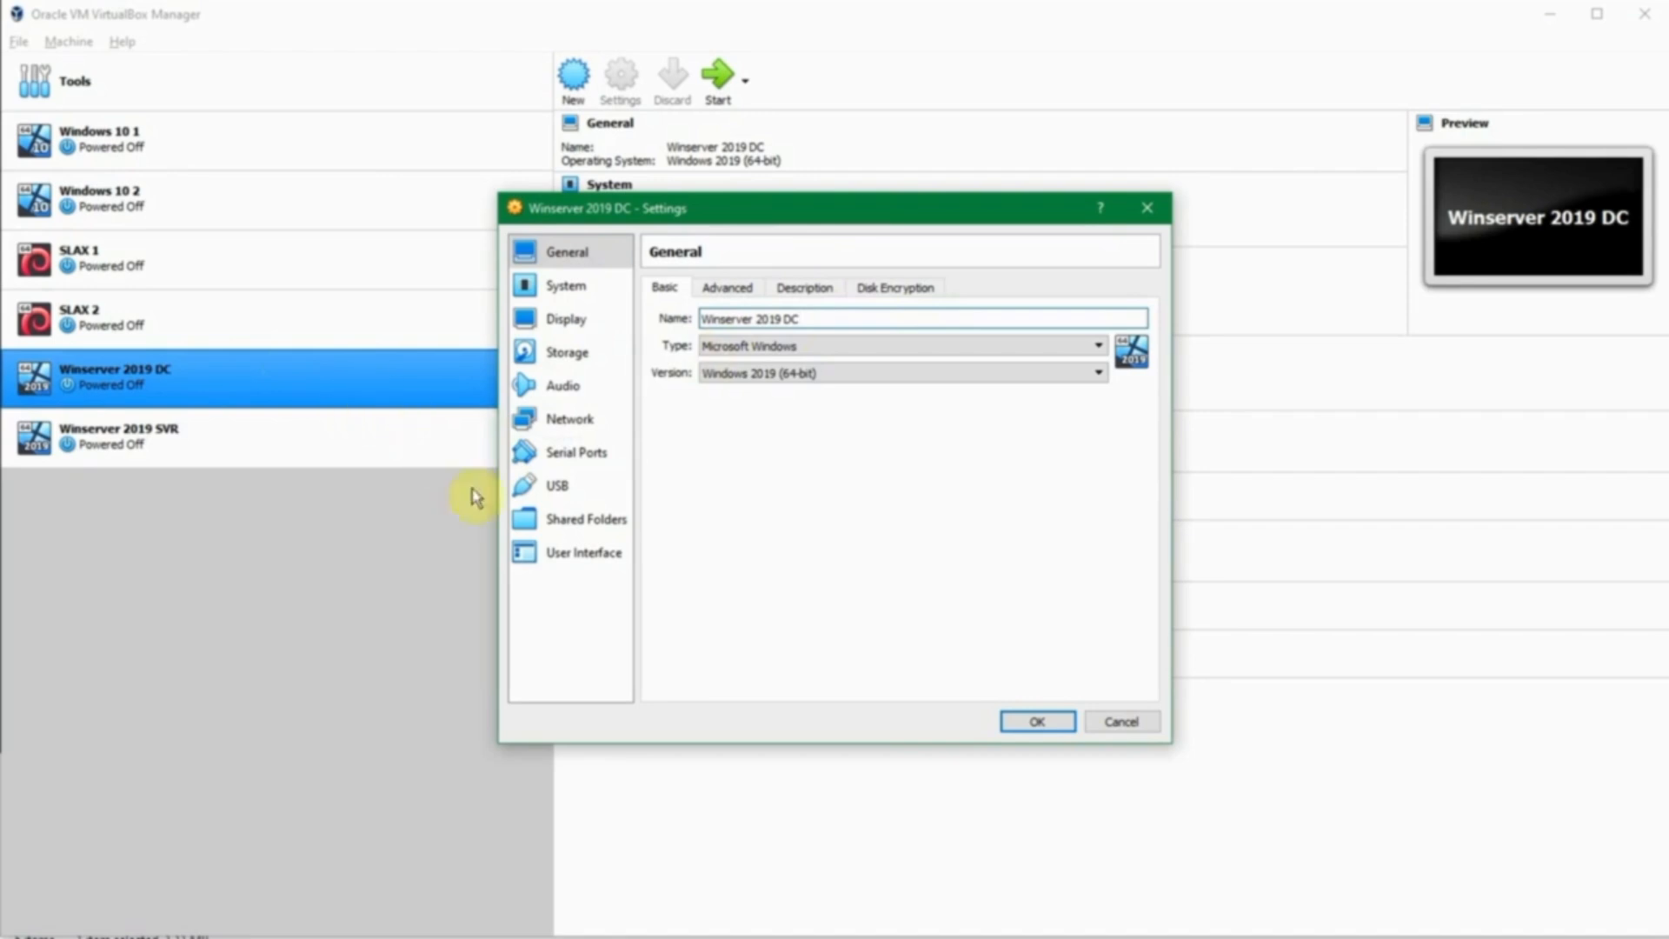
pyautogui.moveTo(636, 935)
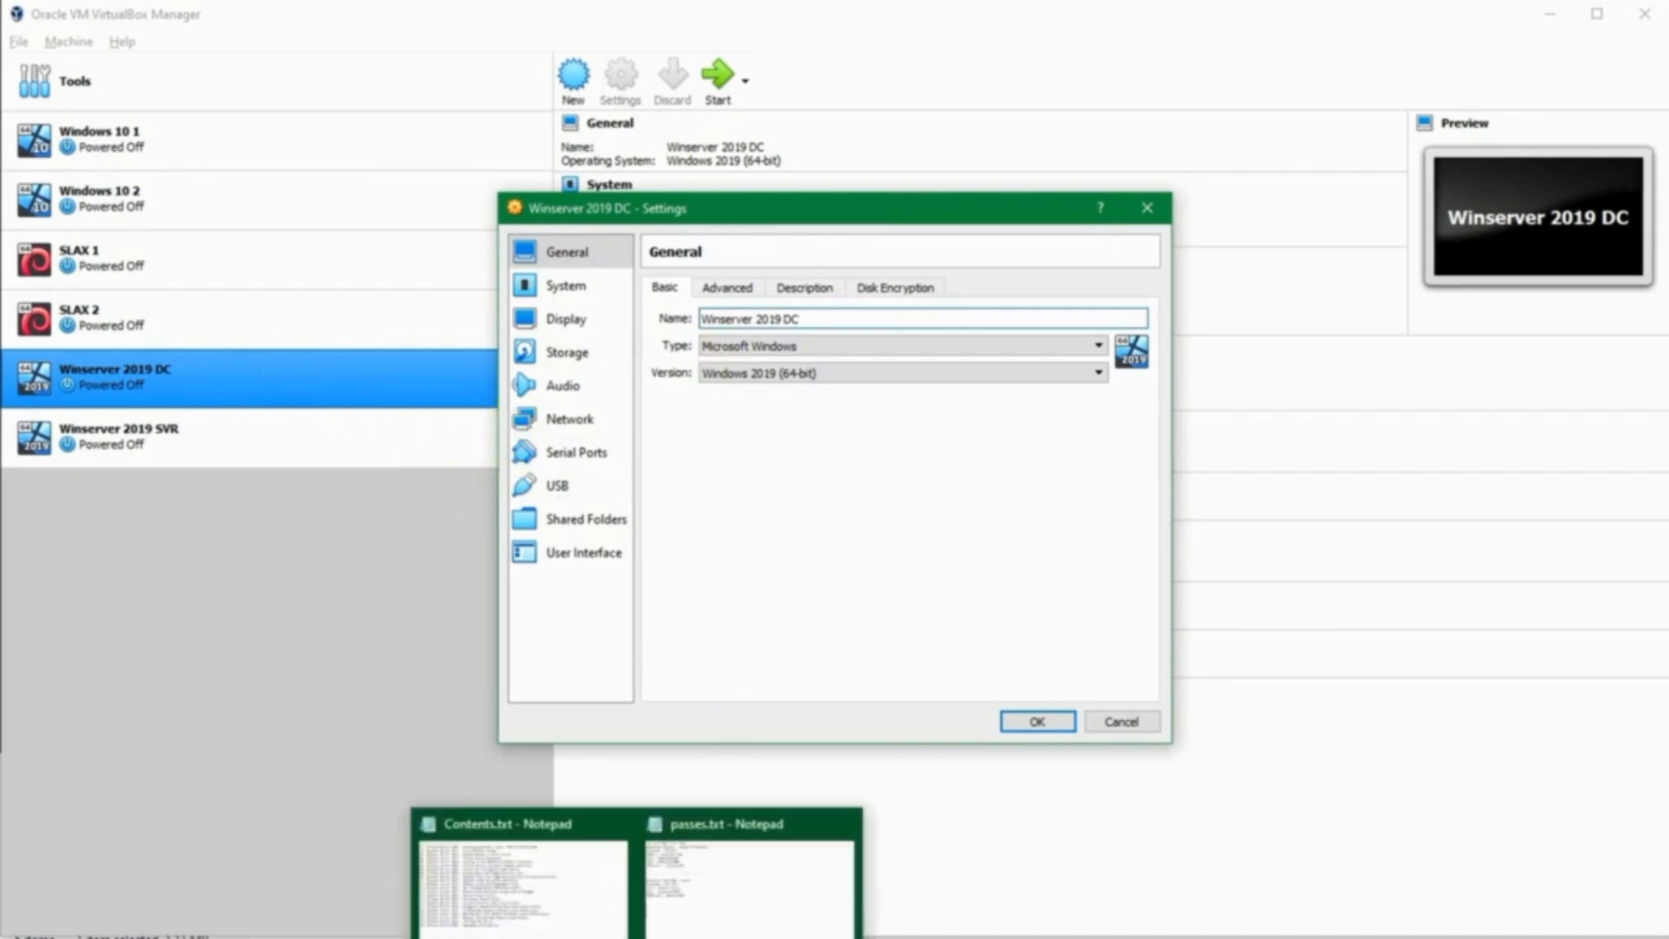
pyautogui.click(685, 910)
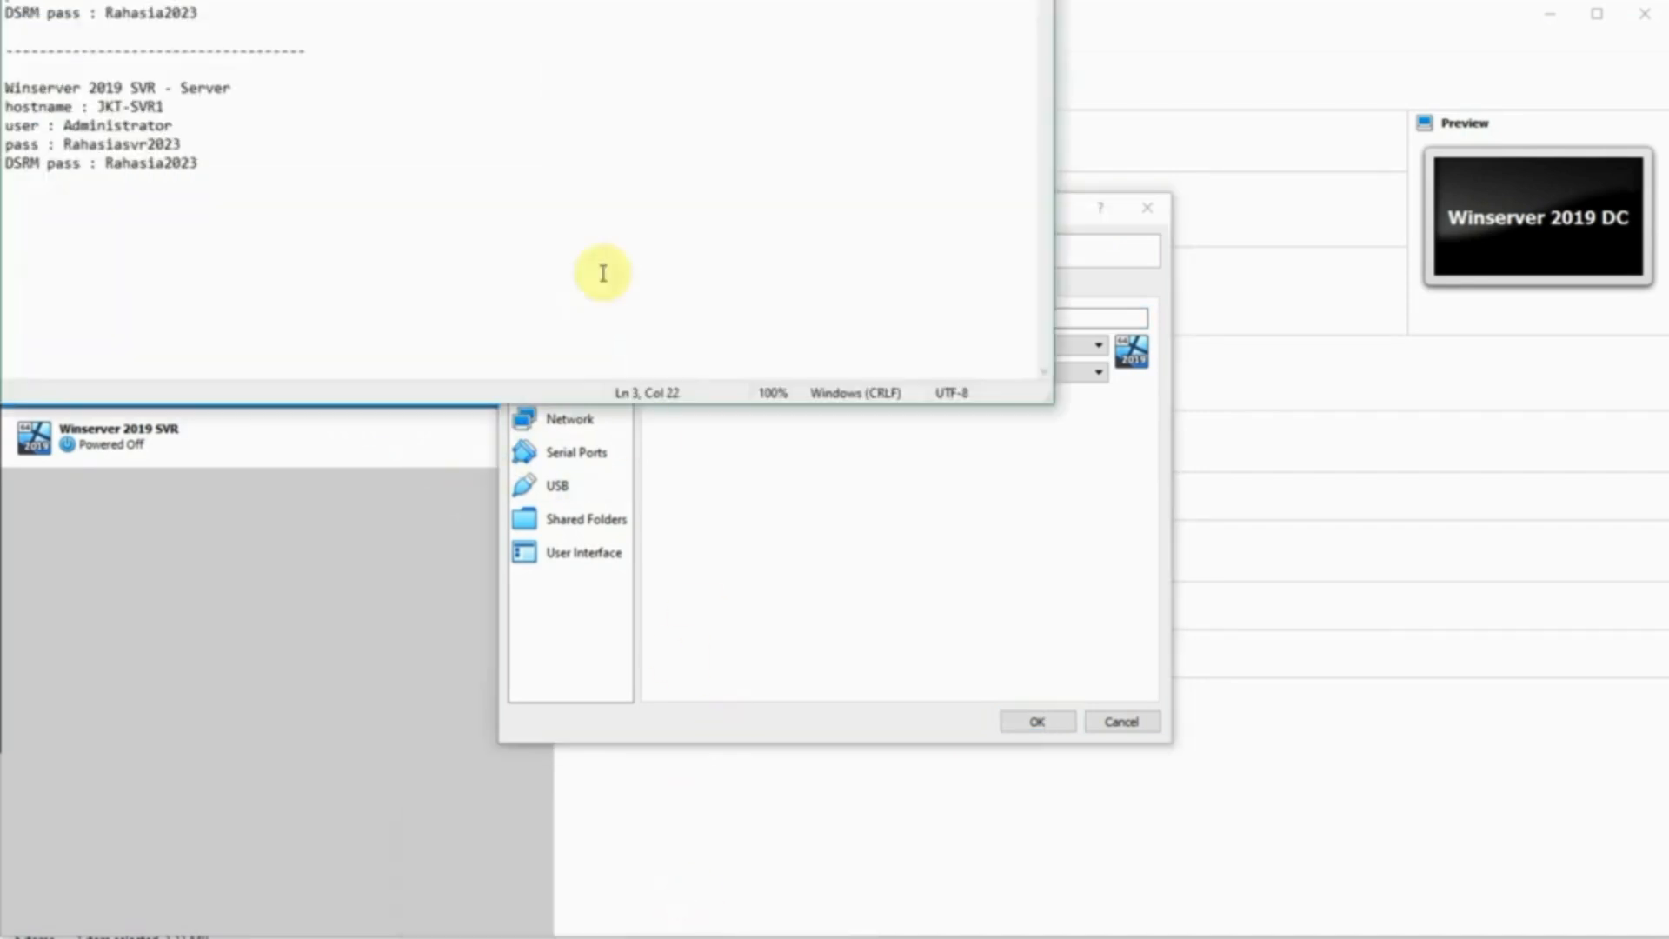
pyautogui.moveTo(532, 0); pyautogui.dragTo(530, 24)
pyautogui.doubleClick(23, 63)
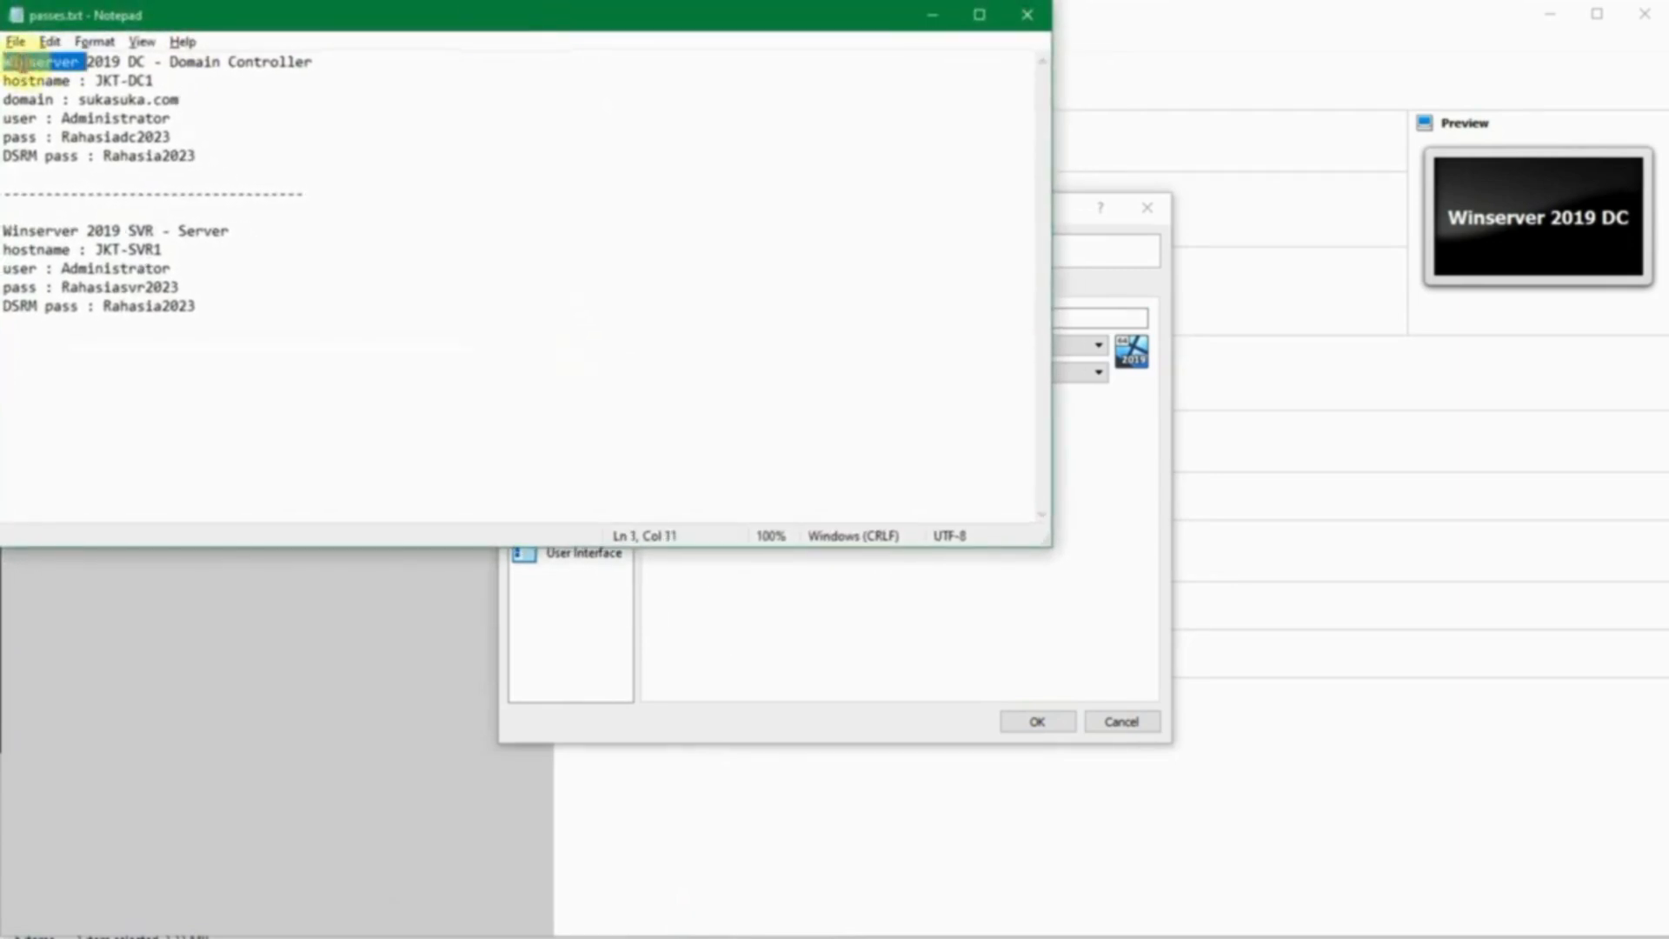
pyautogui.moveTo(22, 62); pyautogui.dragTo(324, 70)
pyautogui.doubleClick(206, 62)
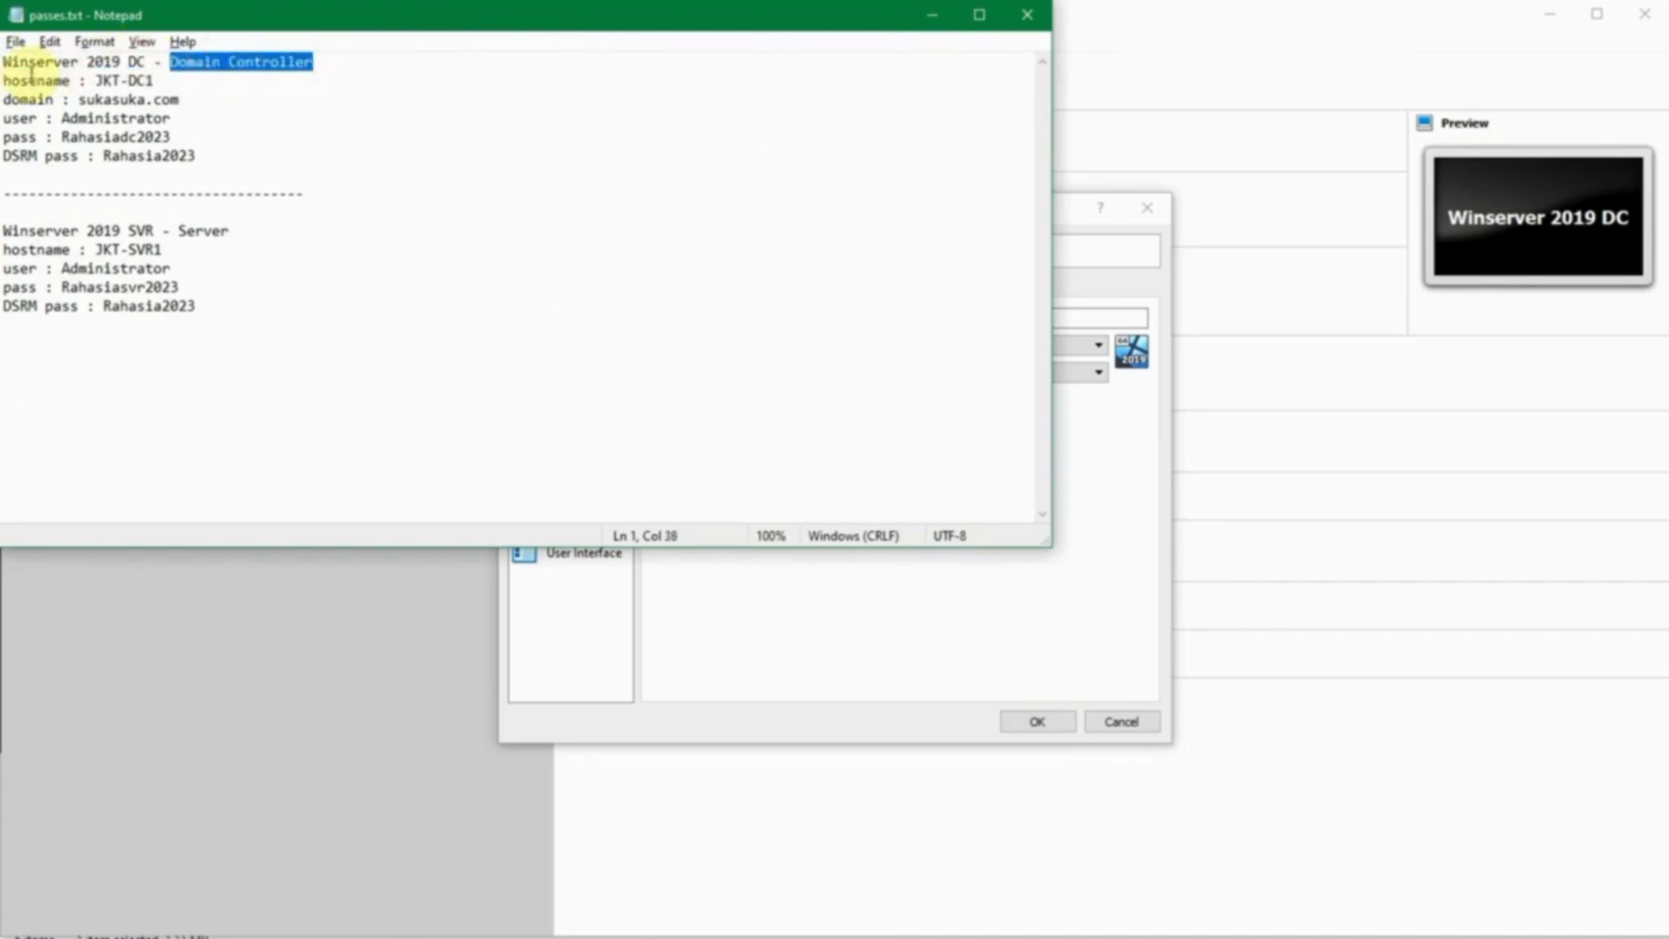
pyautogui.click(102, 80)
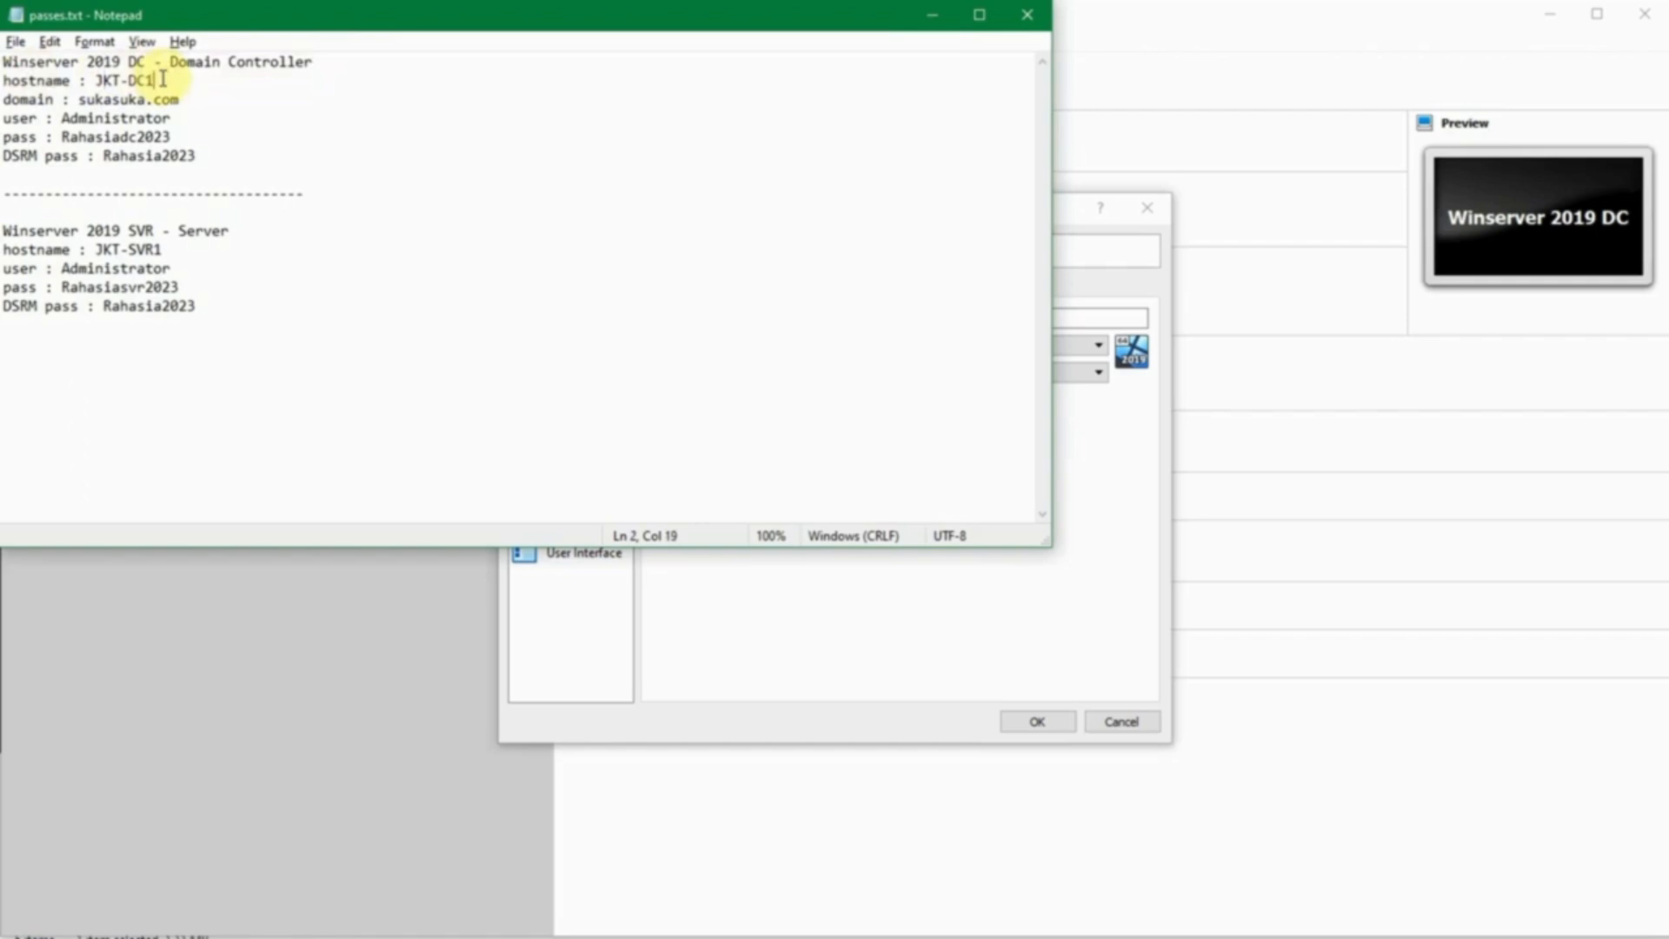
pyautogui.doubleClick(91, 97)
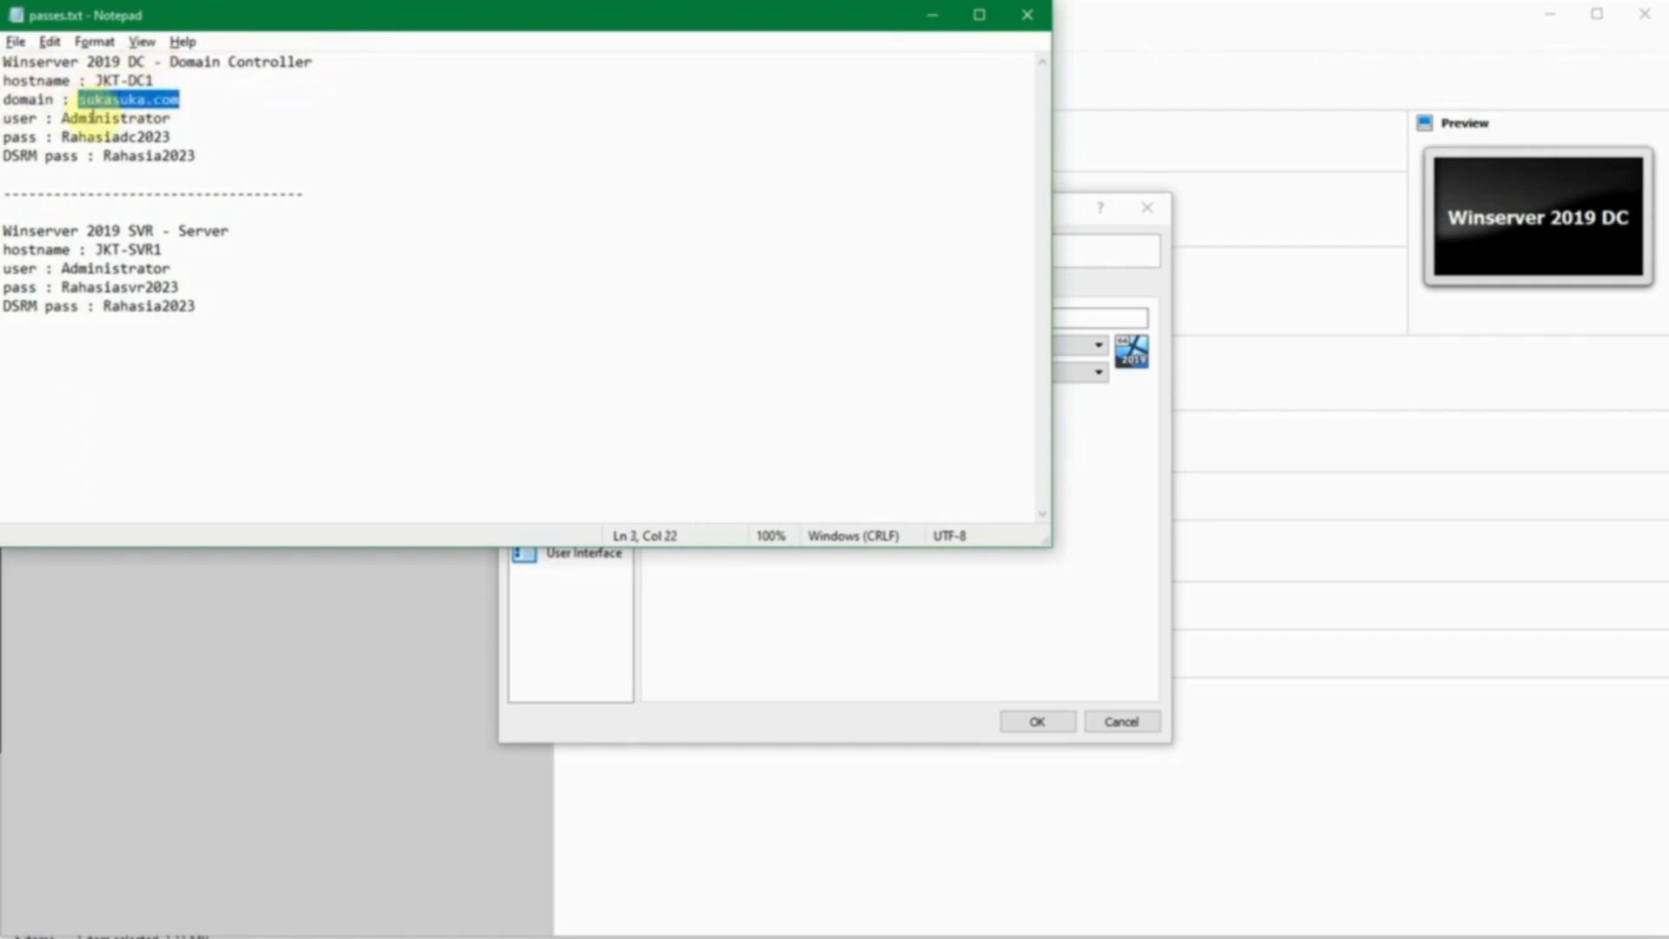
pyautogui.doubleClick(91, 121)
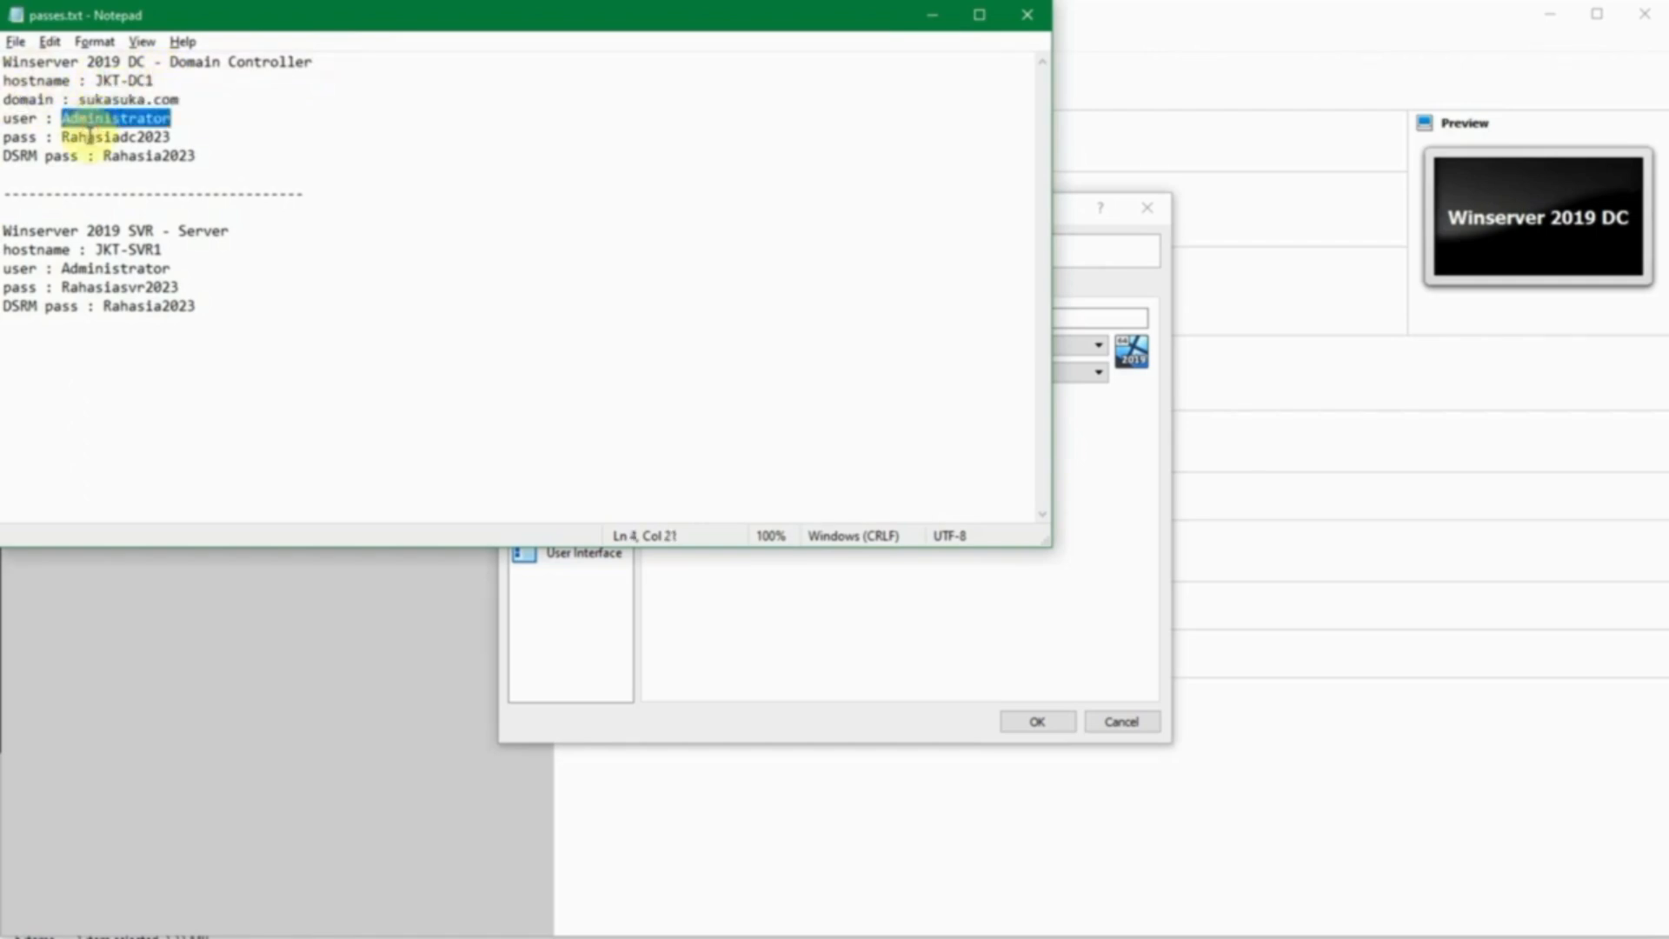
pyautogui.doubleClick(91, 137)
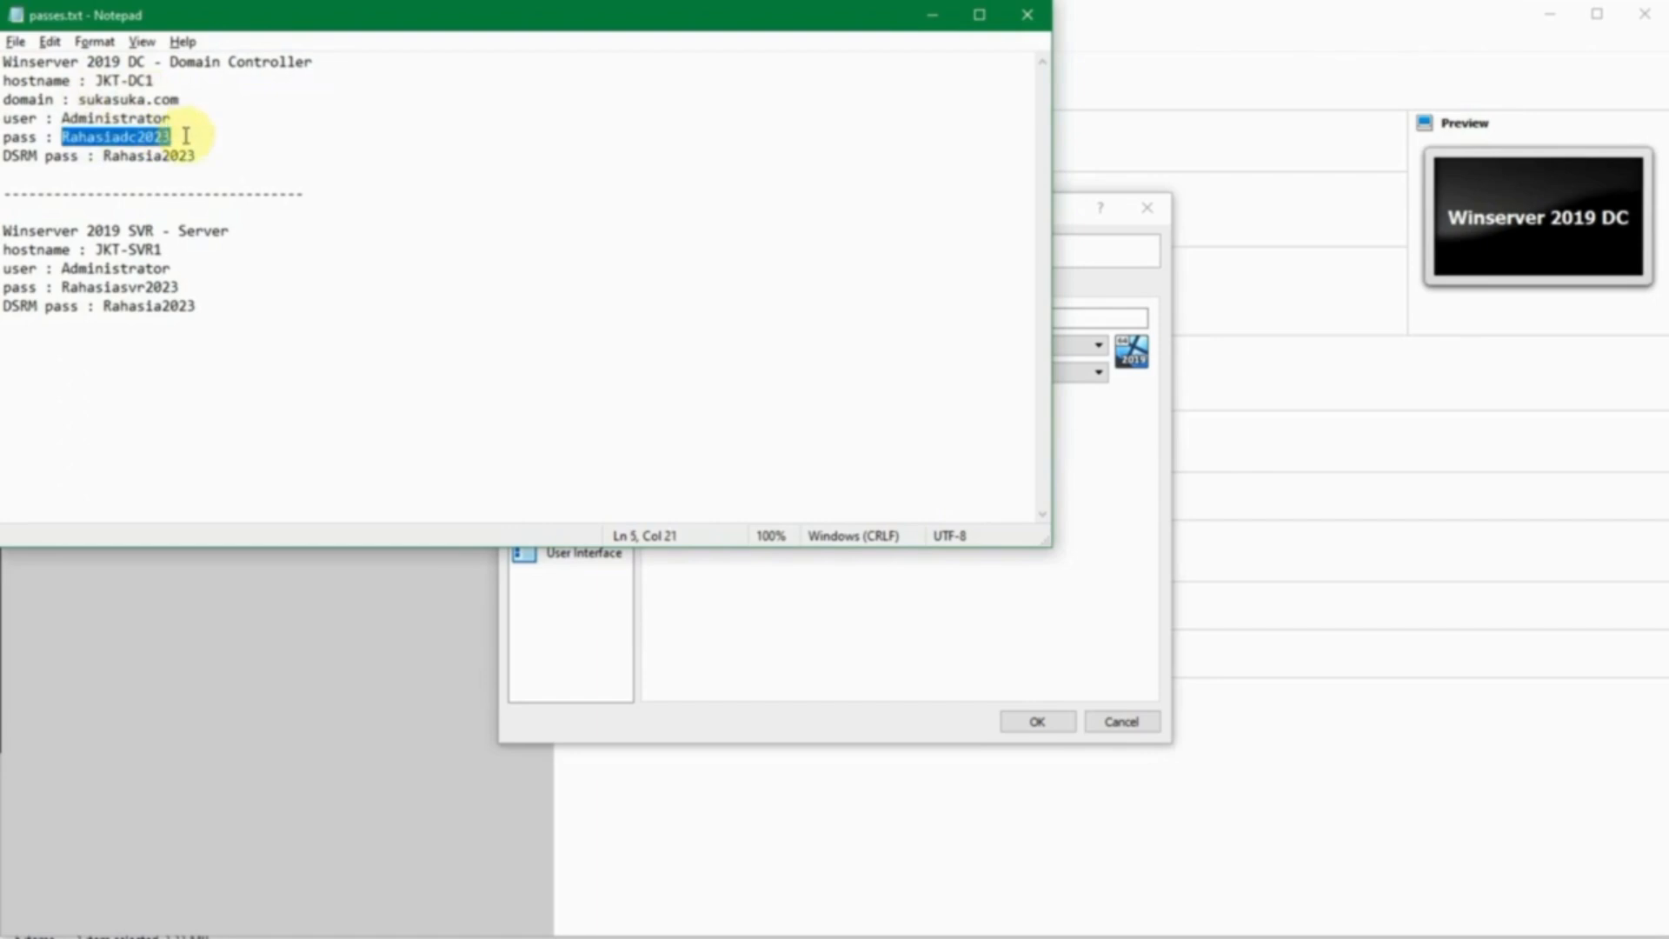
pyautogui.click(186, 136)
pyautogui.doubleClick(118, 156)
pyautogui.click(212, 138)
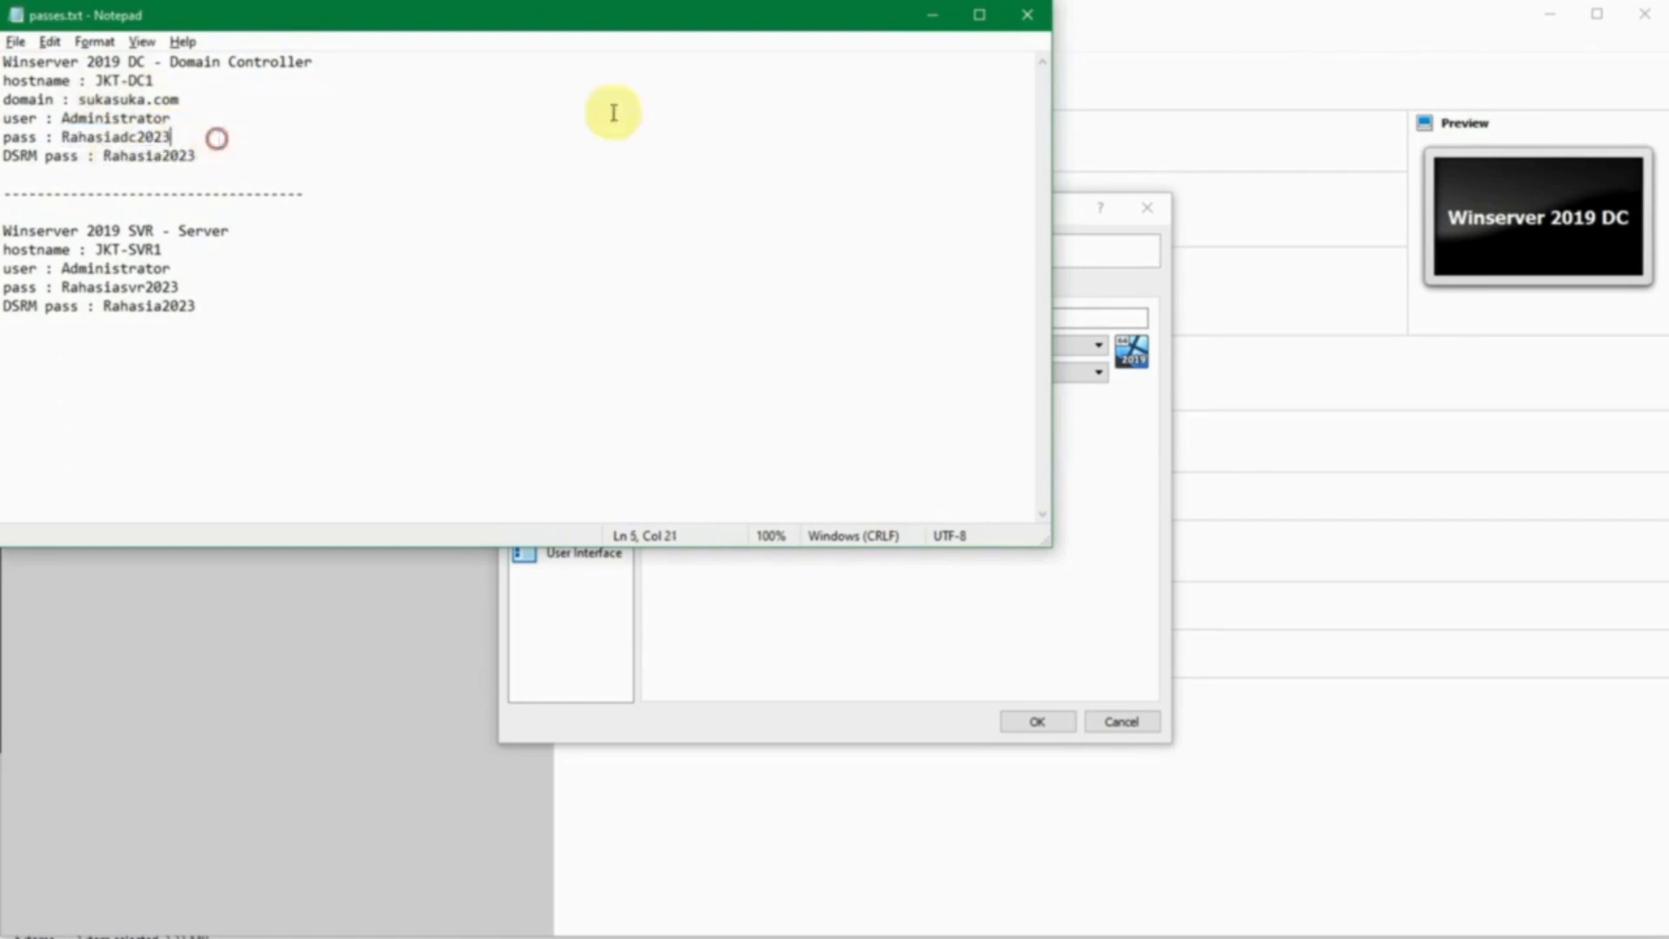
pyautogui.click(929, 17)
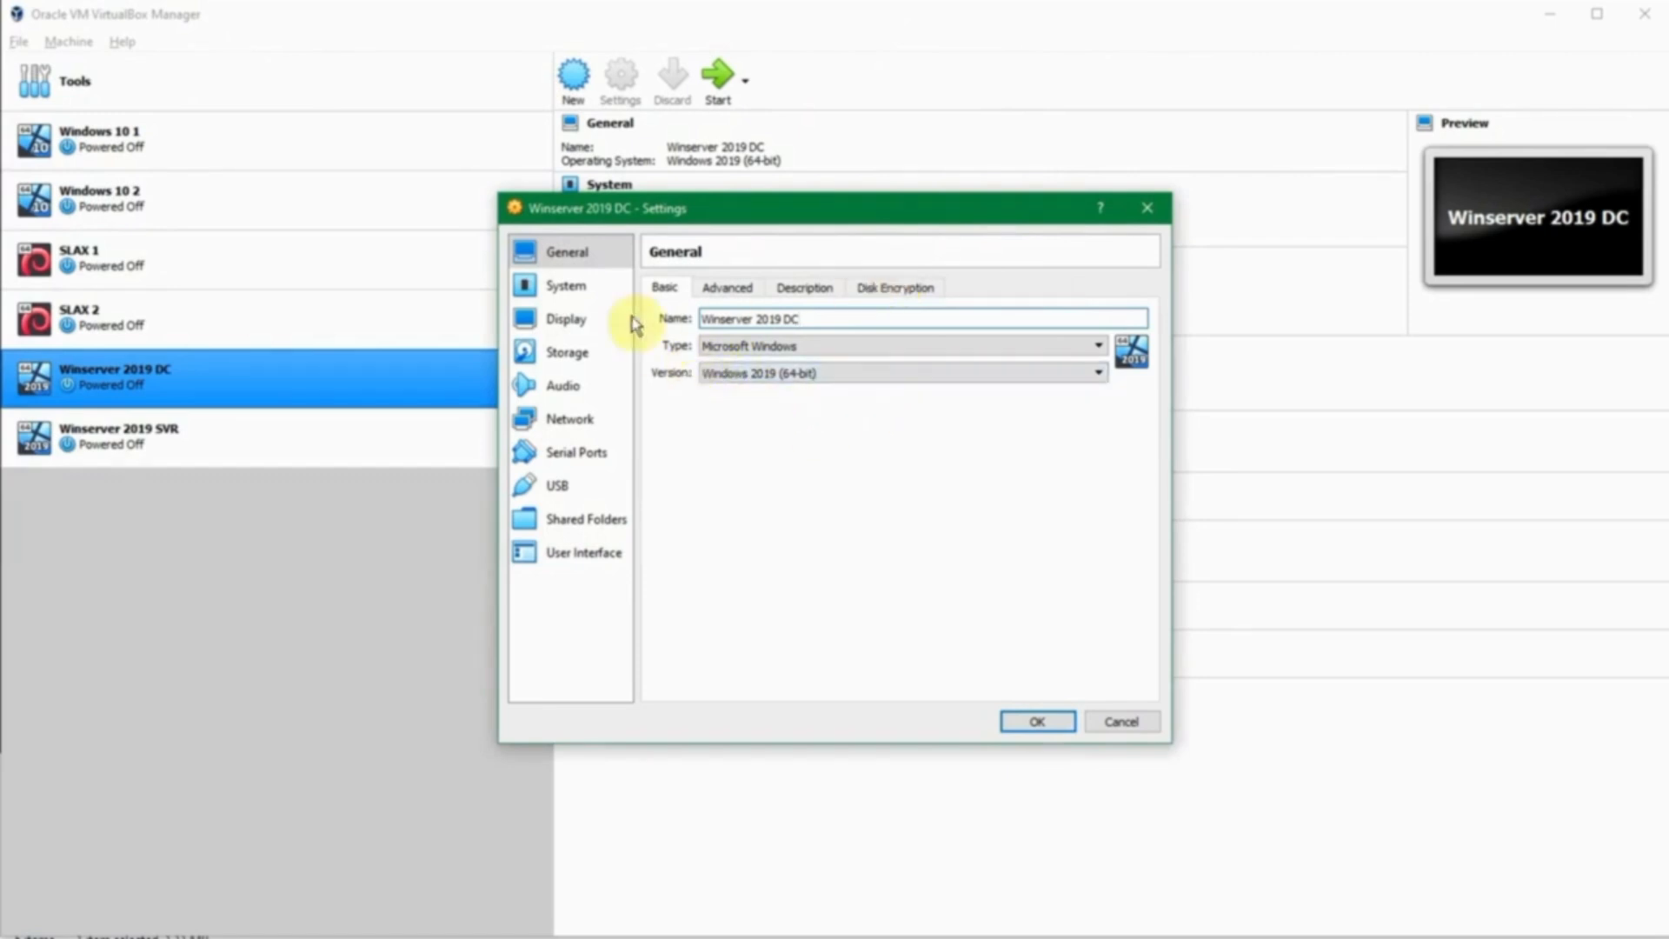
# - Keep Network Adapter 1 on Host-only Adapter, VirtualBox Host-Only Ethernet Adapter, and save with OK
pyautogui.moveTo(597, 214); pyautogui.dragTo(591, 215)
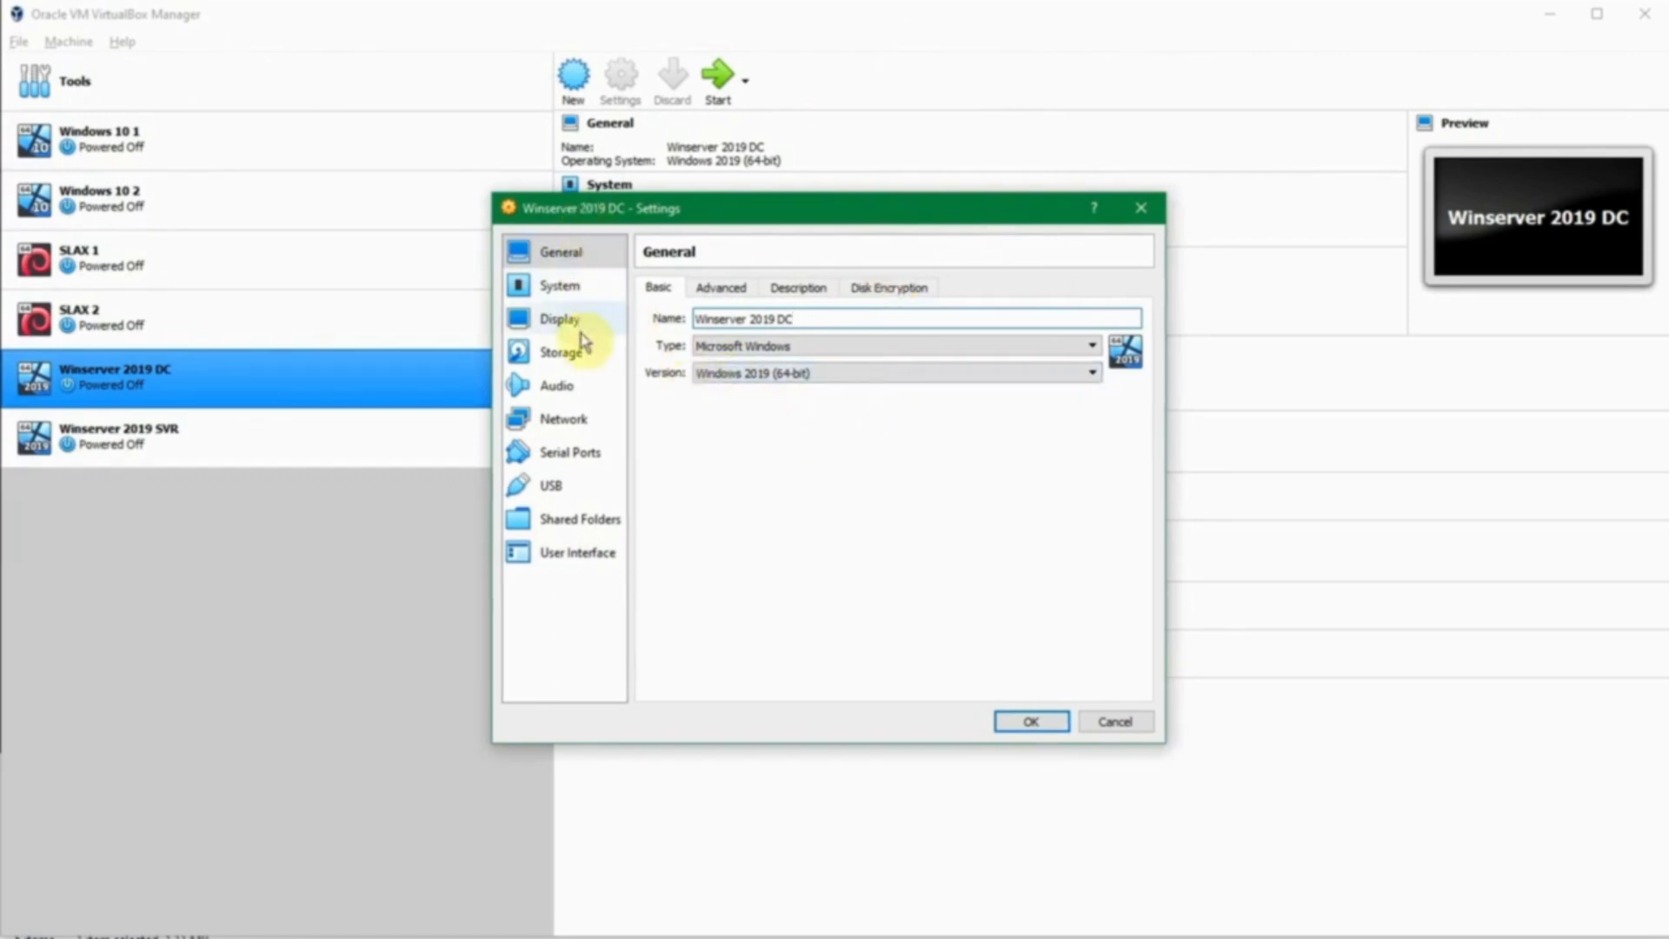
pyautogui.click(581, 424)
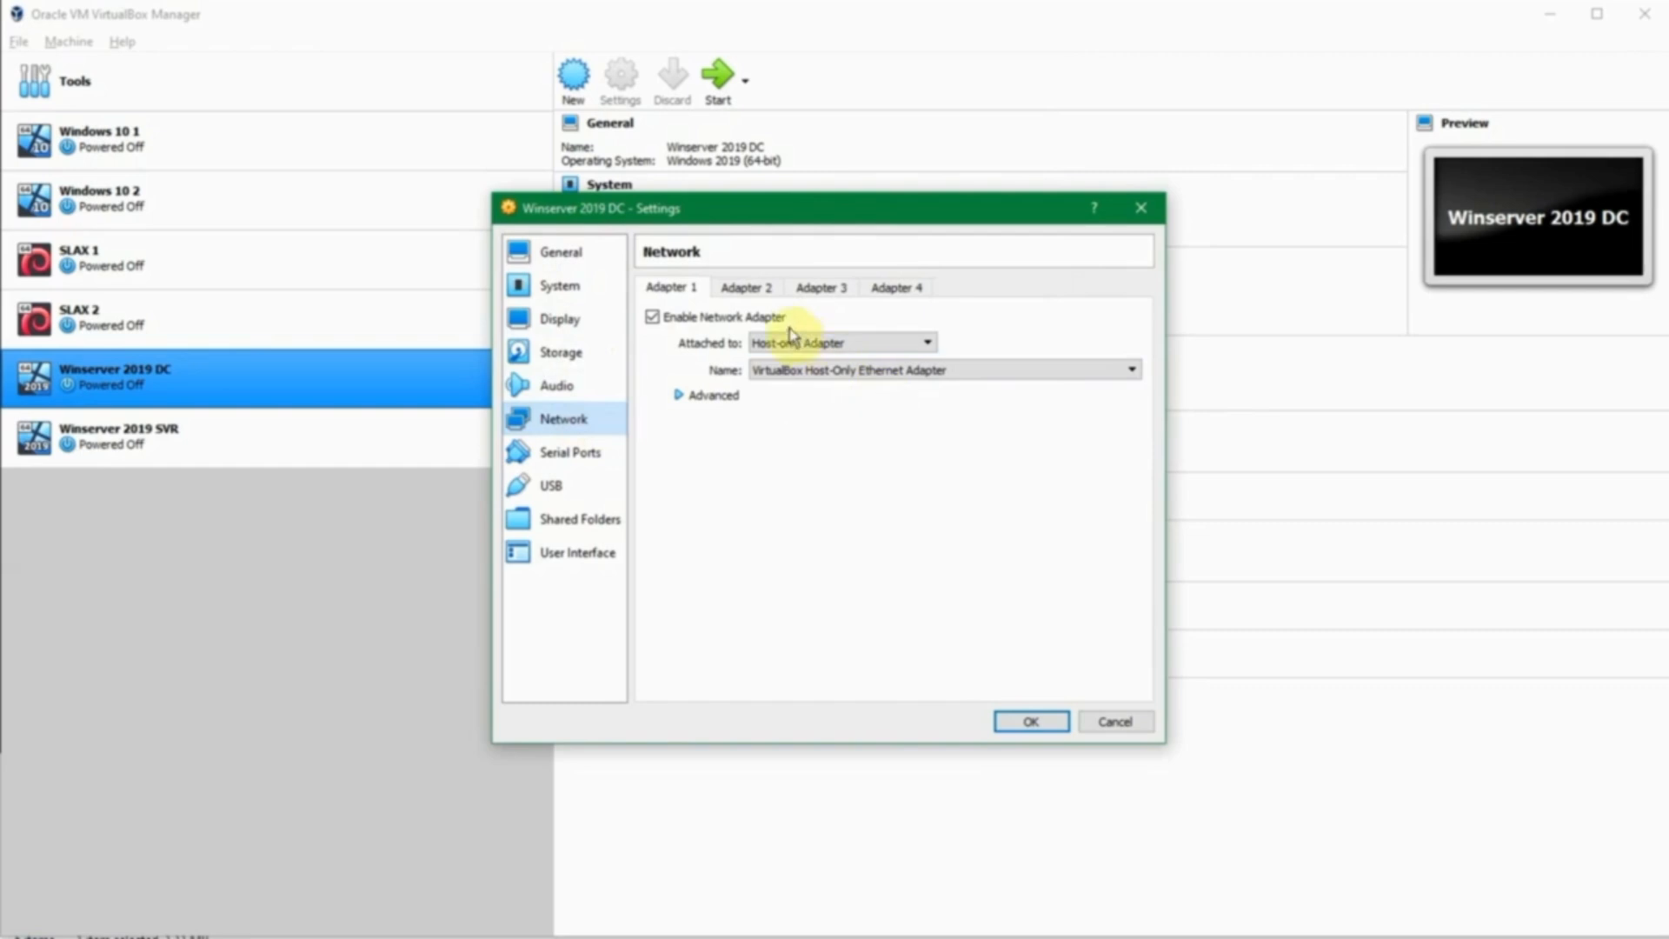
pyautogui.click(824, 345)
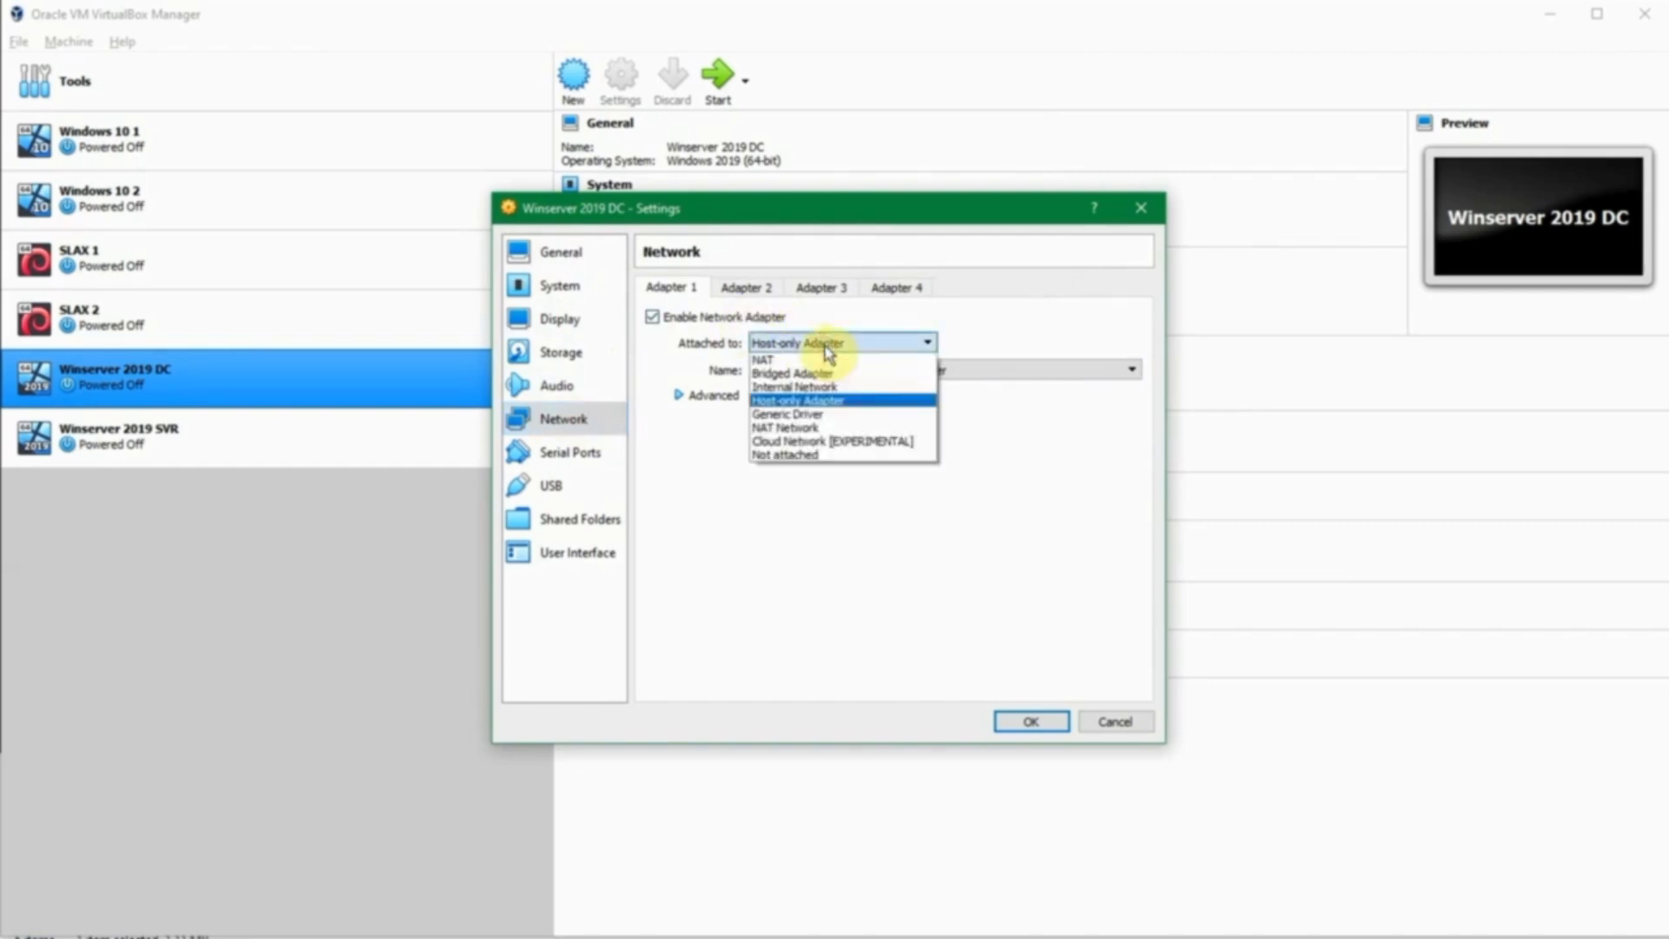
pyautogui.click(826, 348)
pyautogui.click(828, 371)
pyautogui.click(829, 372)
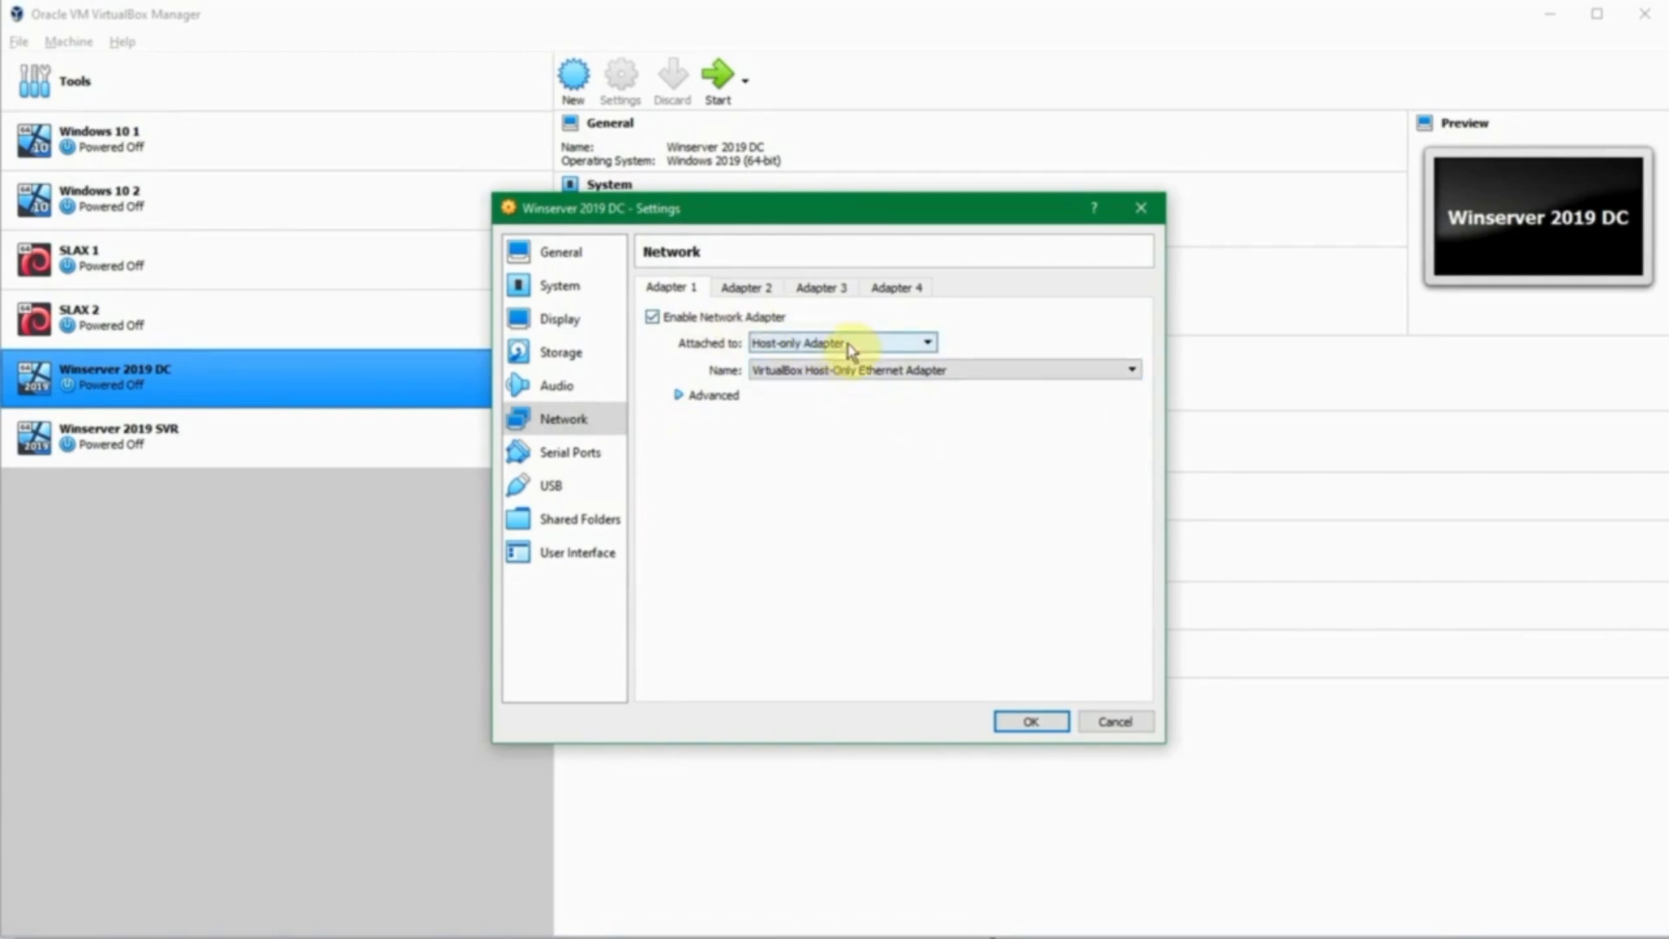
pyautogui.click(851, 373)
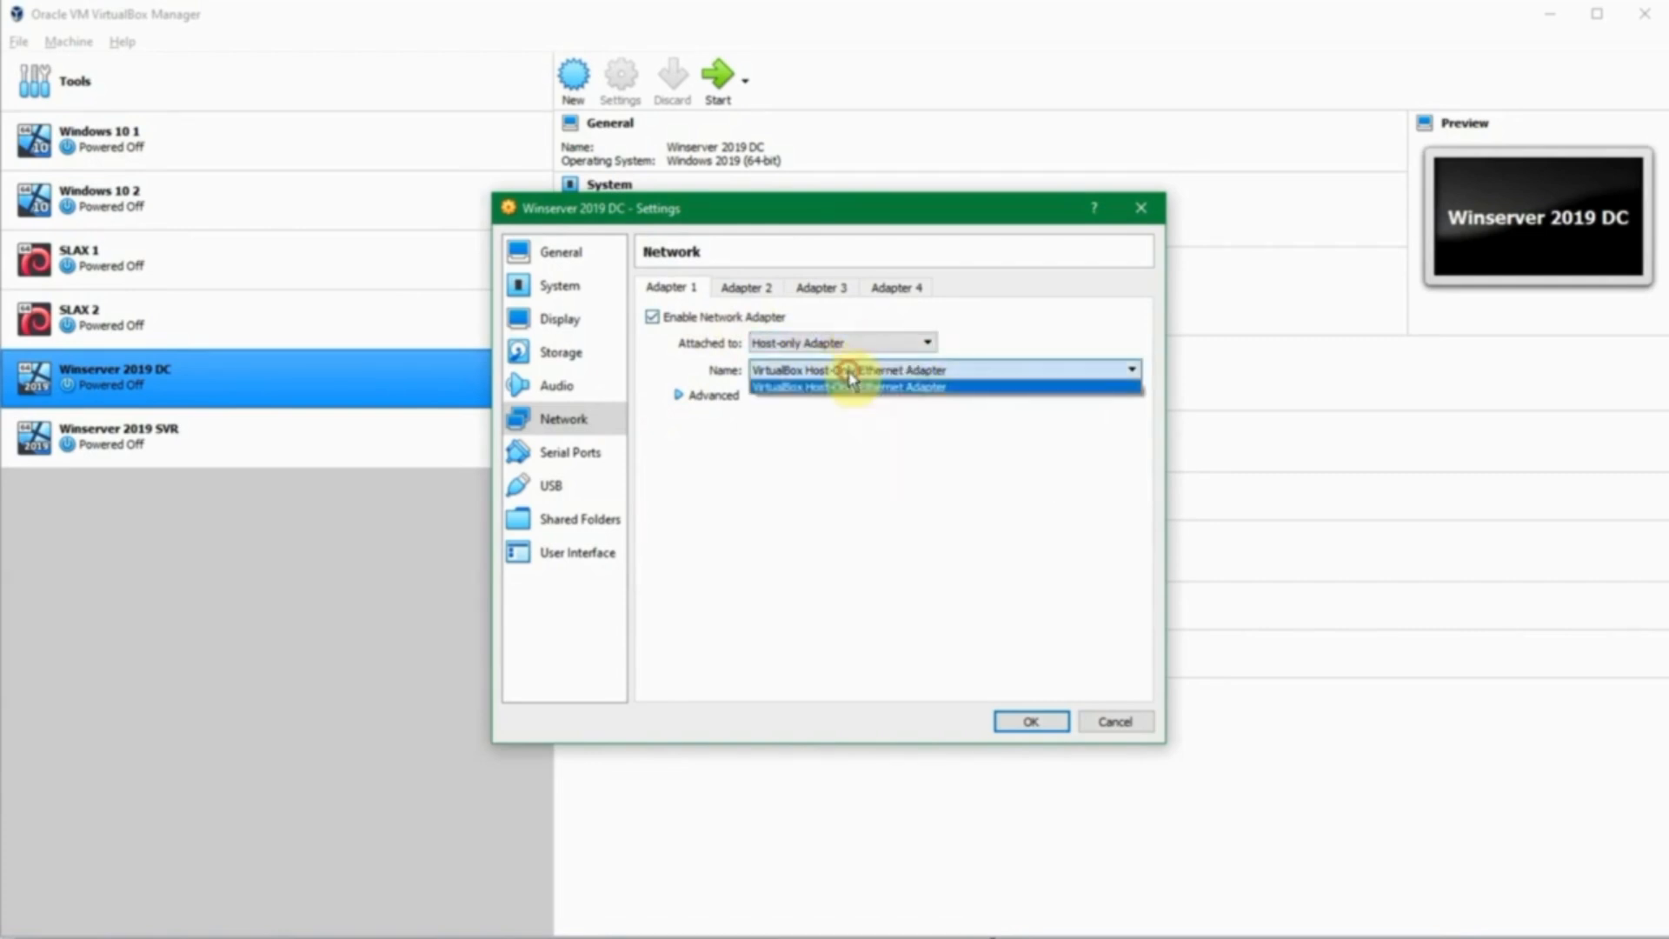
pyautogui.click(849, 375)
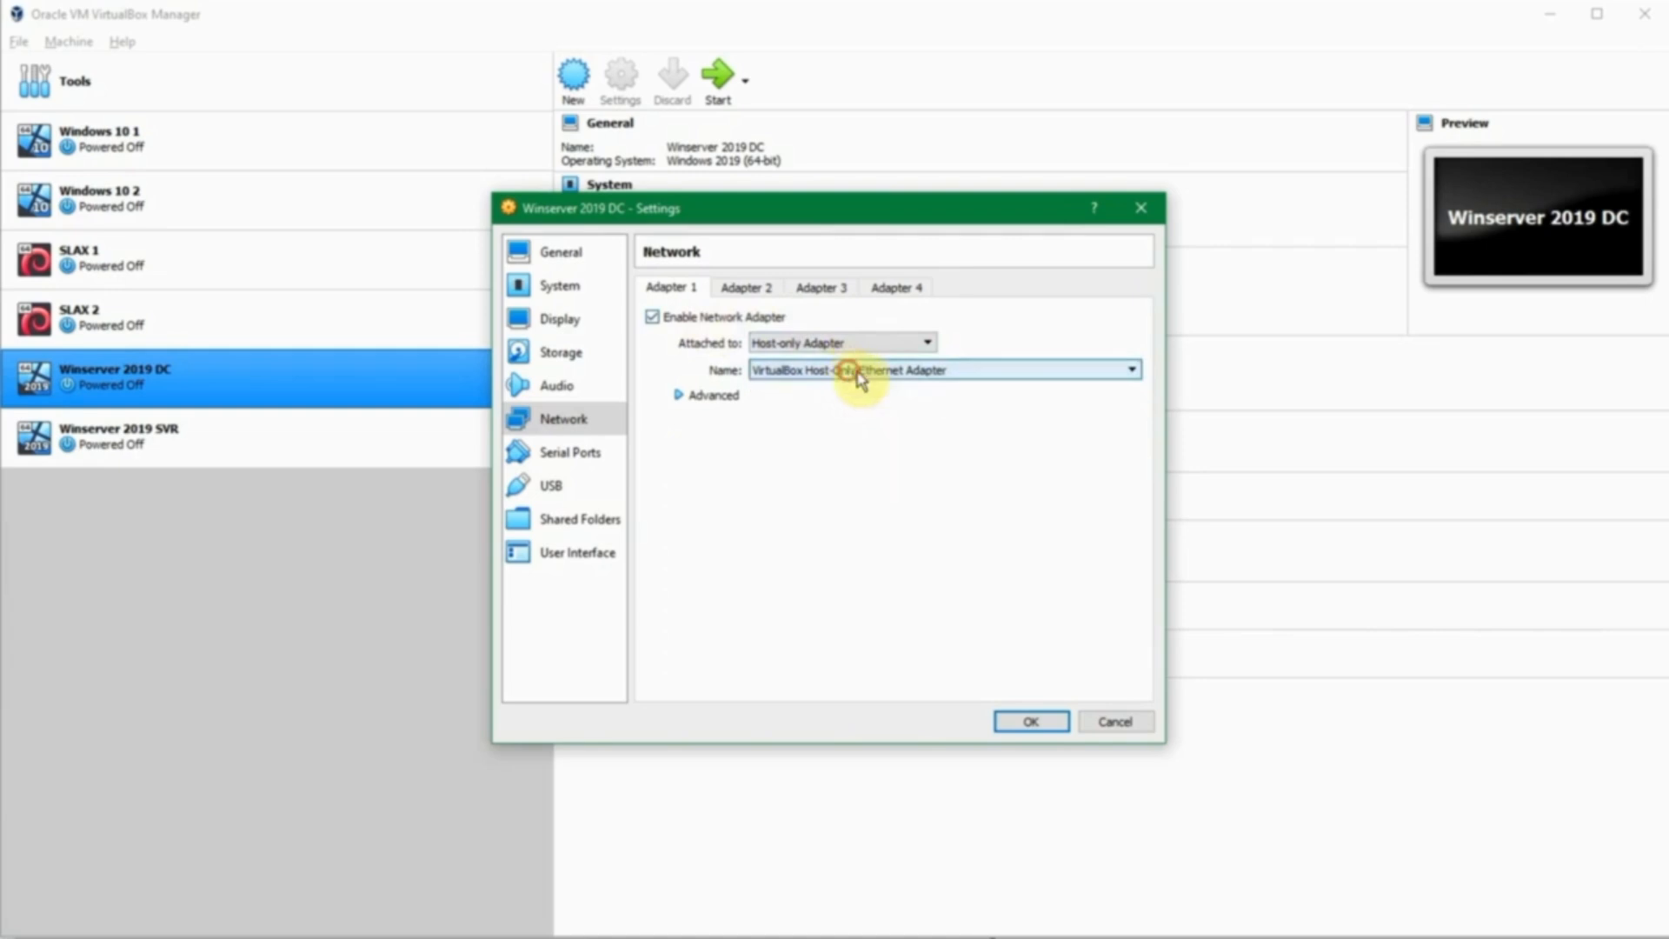
pyautogui.click(1031, 724)
pyautogui.click(18, 41)
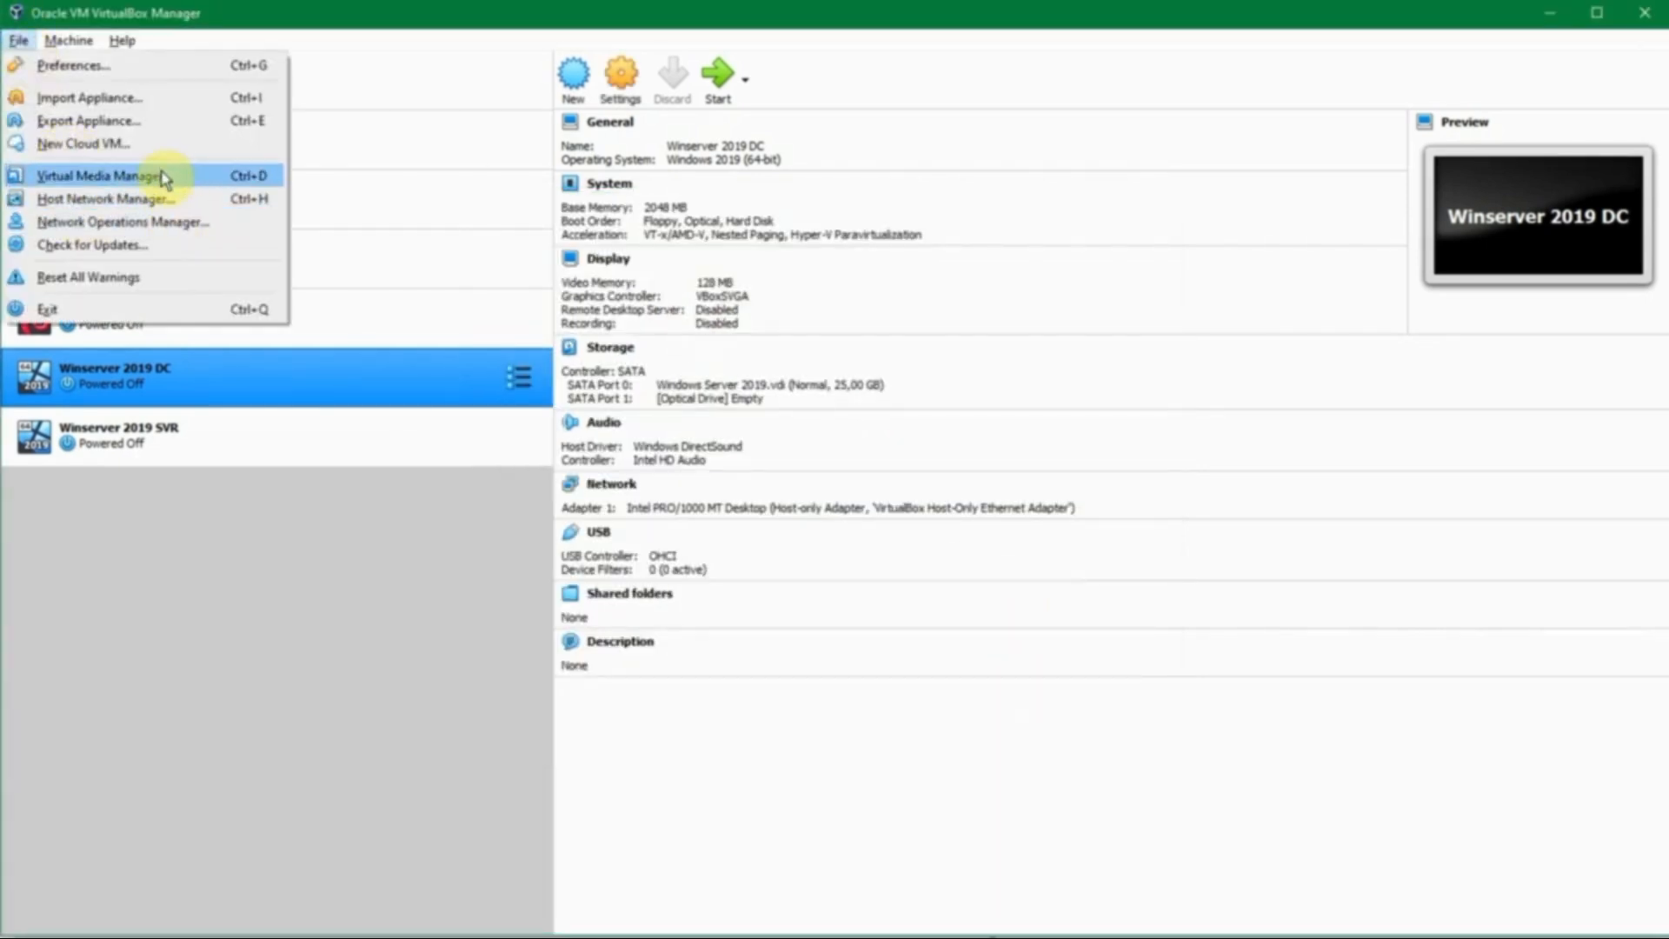
pyautogui.click(174, 198)
pyautogui.click(489, 526)
pyautogui.click(541, 637)
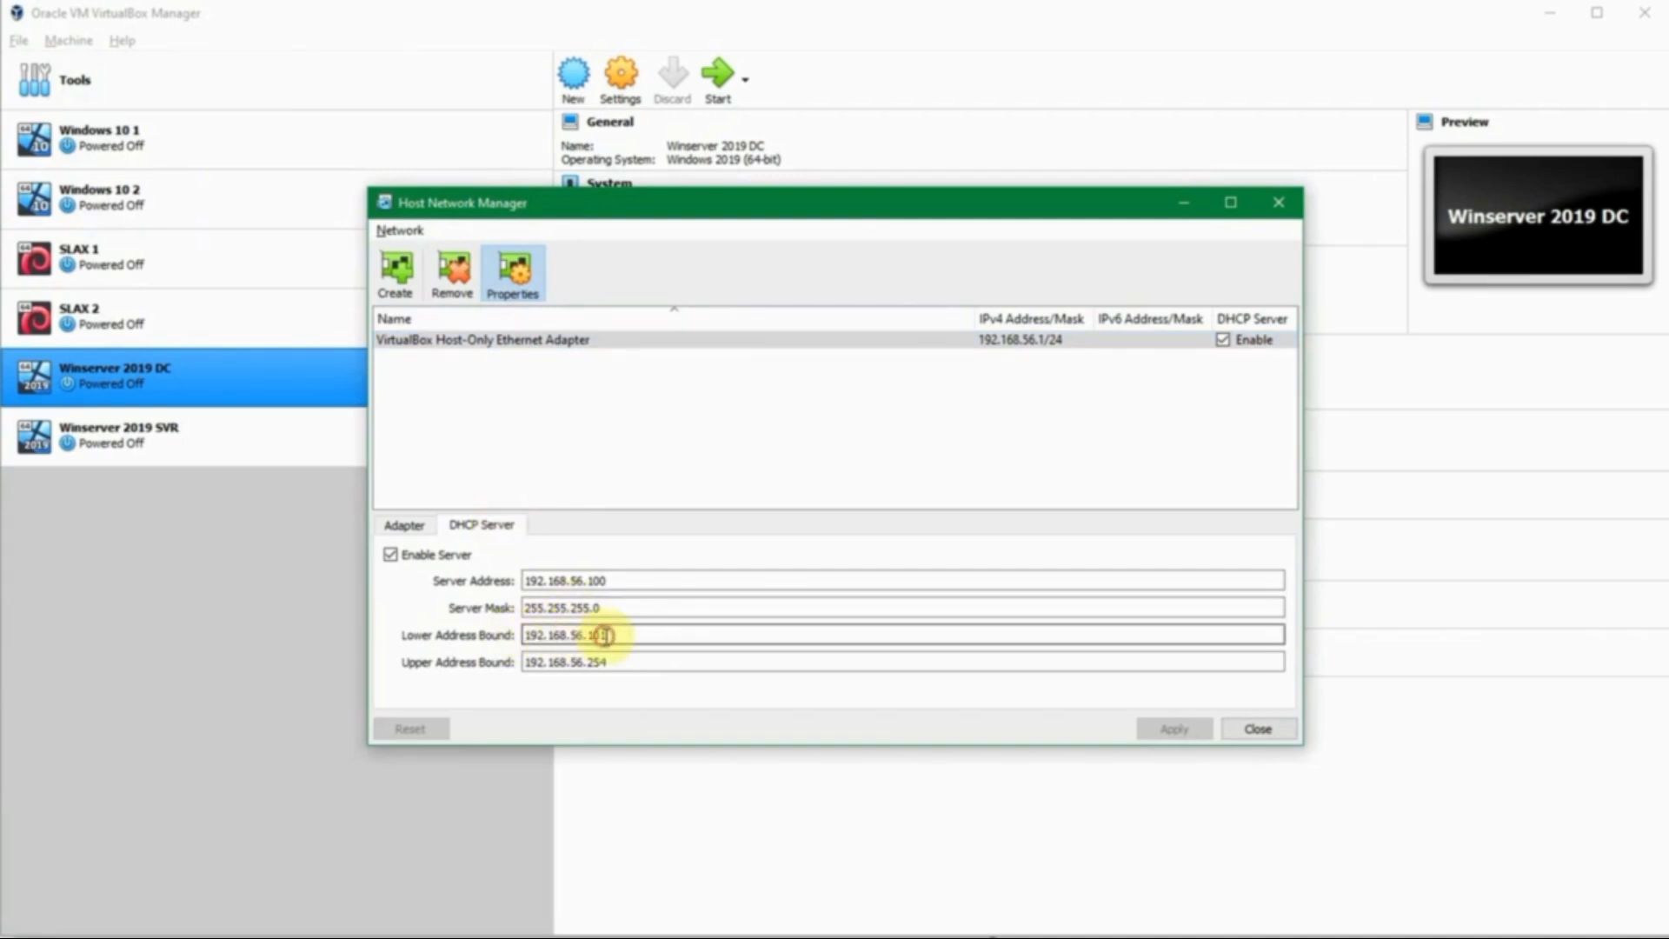
pyautogui.click(614, 668)
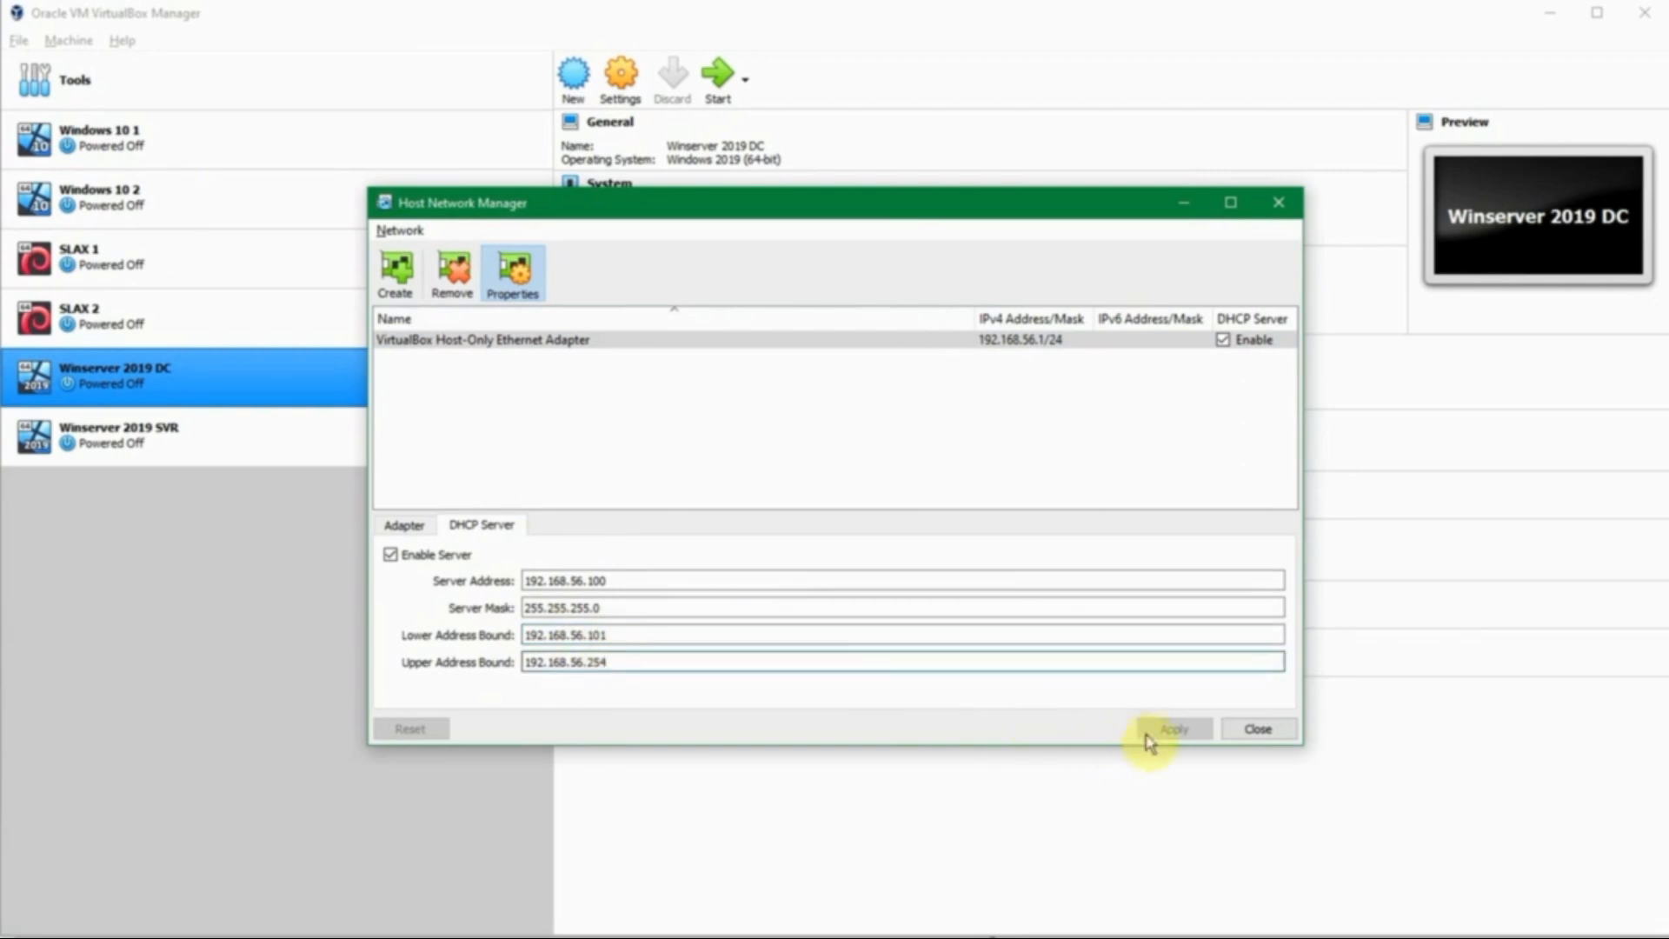
pyautogui.click(1240, 728)
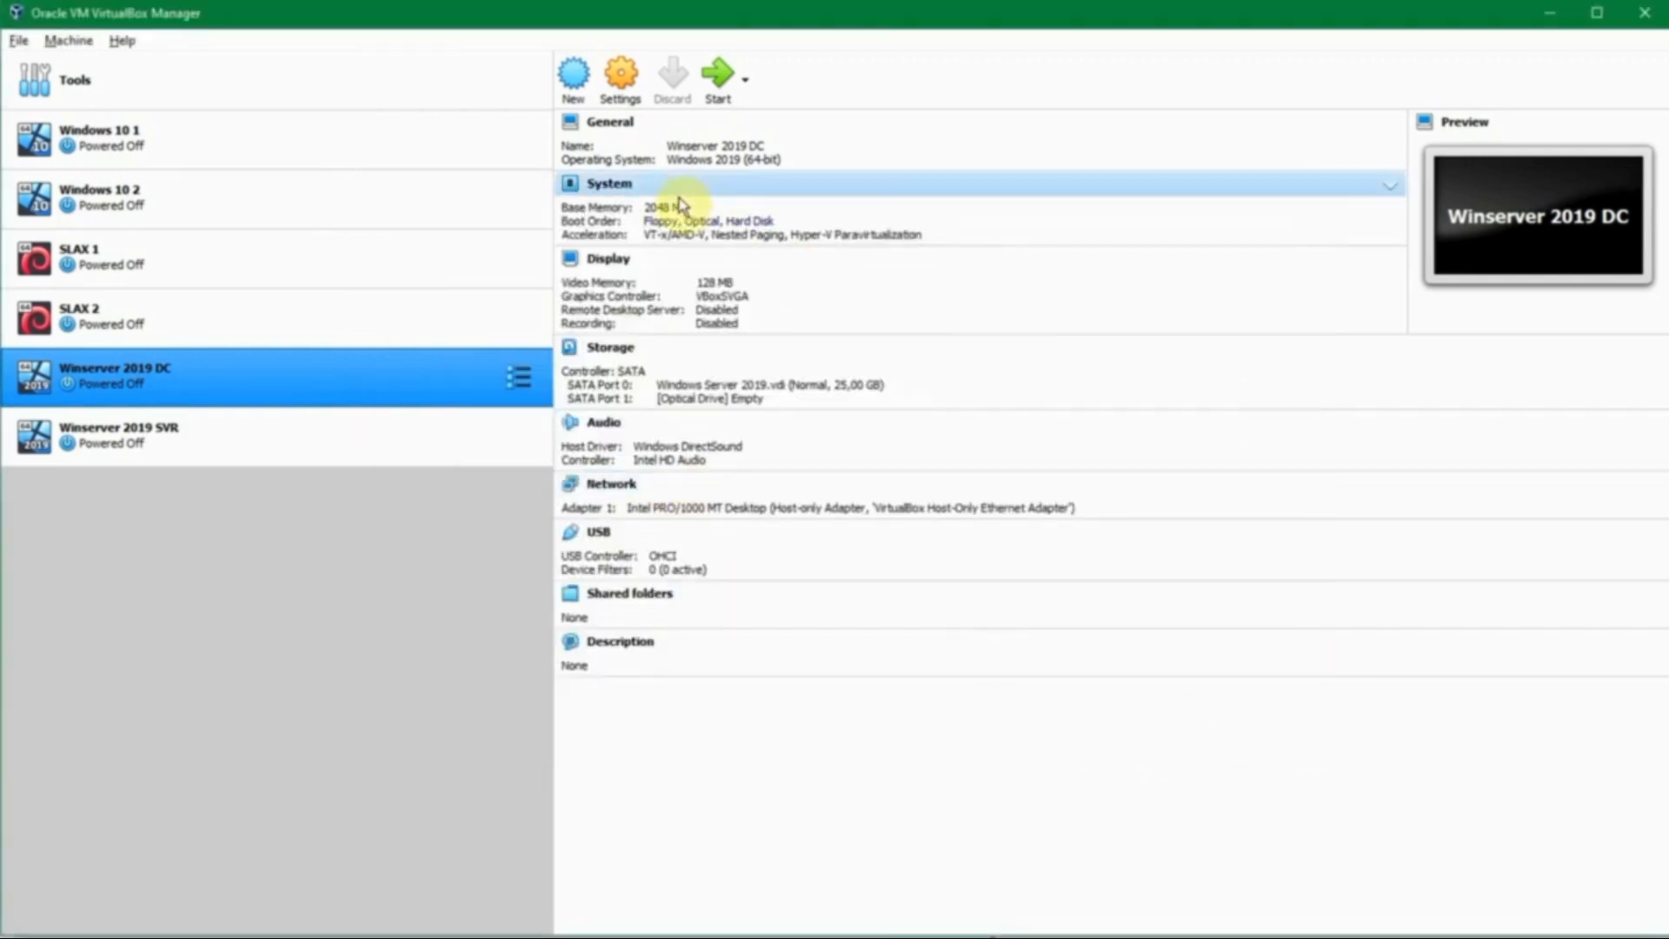
# - Start the Winserver 2019 DC machine, enlarge its window and sign in as Administrator
pyautogui.click(718, 78)
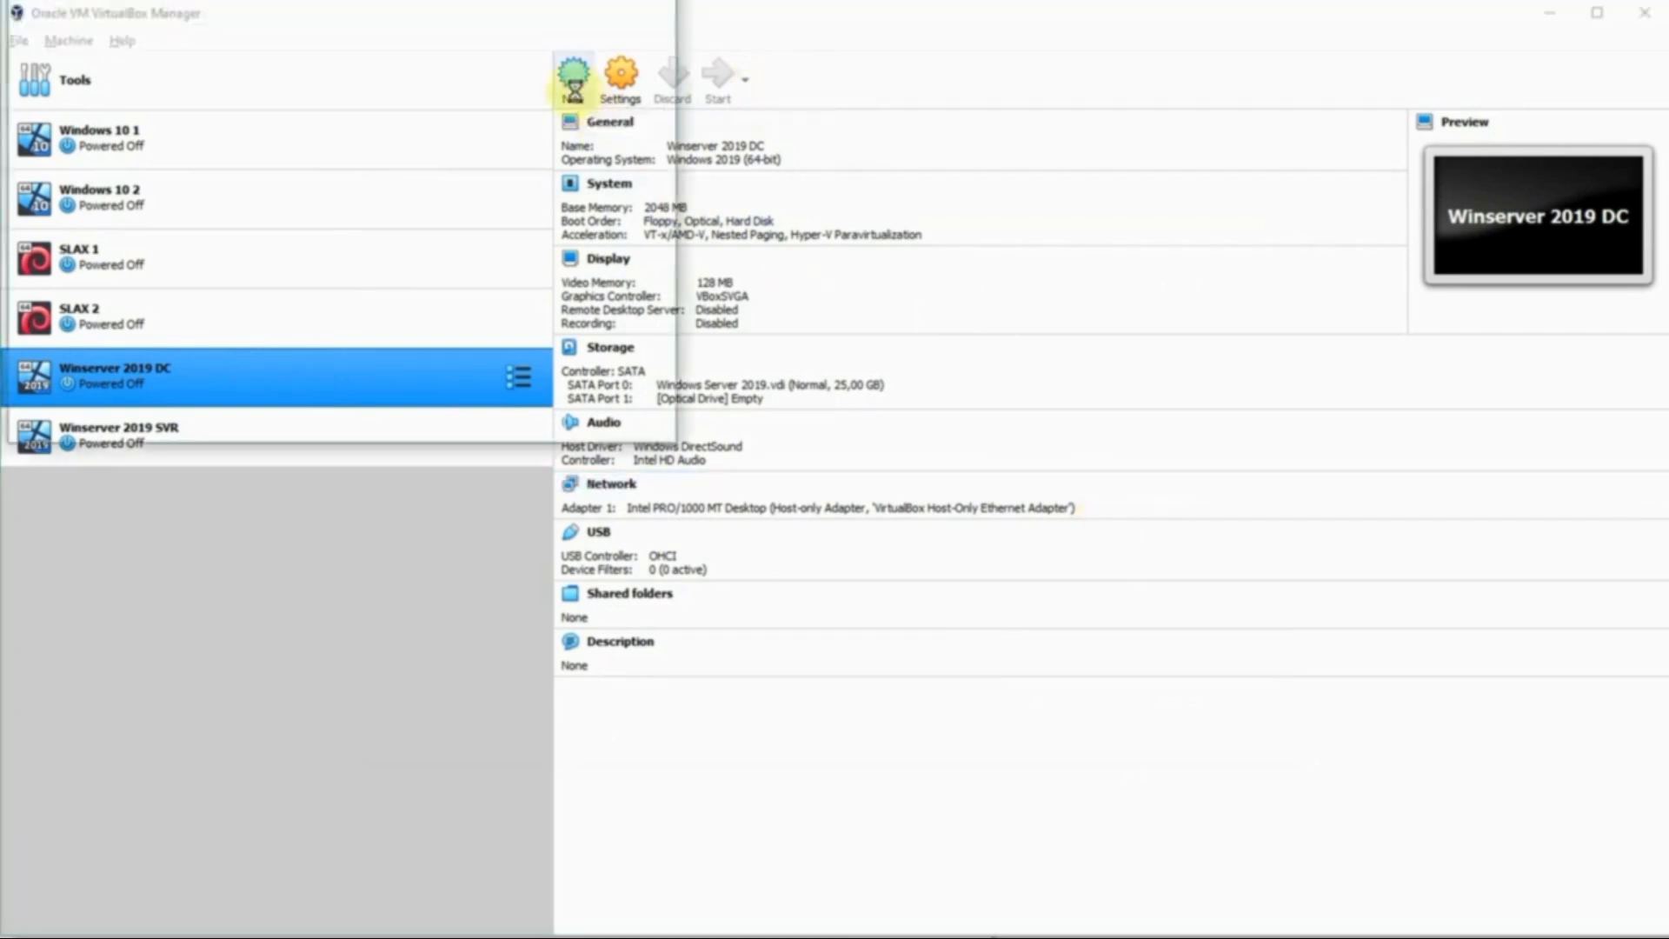
pyautogui.moveTo(664, 571); pyautogui.dragTo(1071, 909)
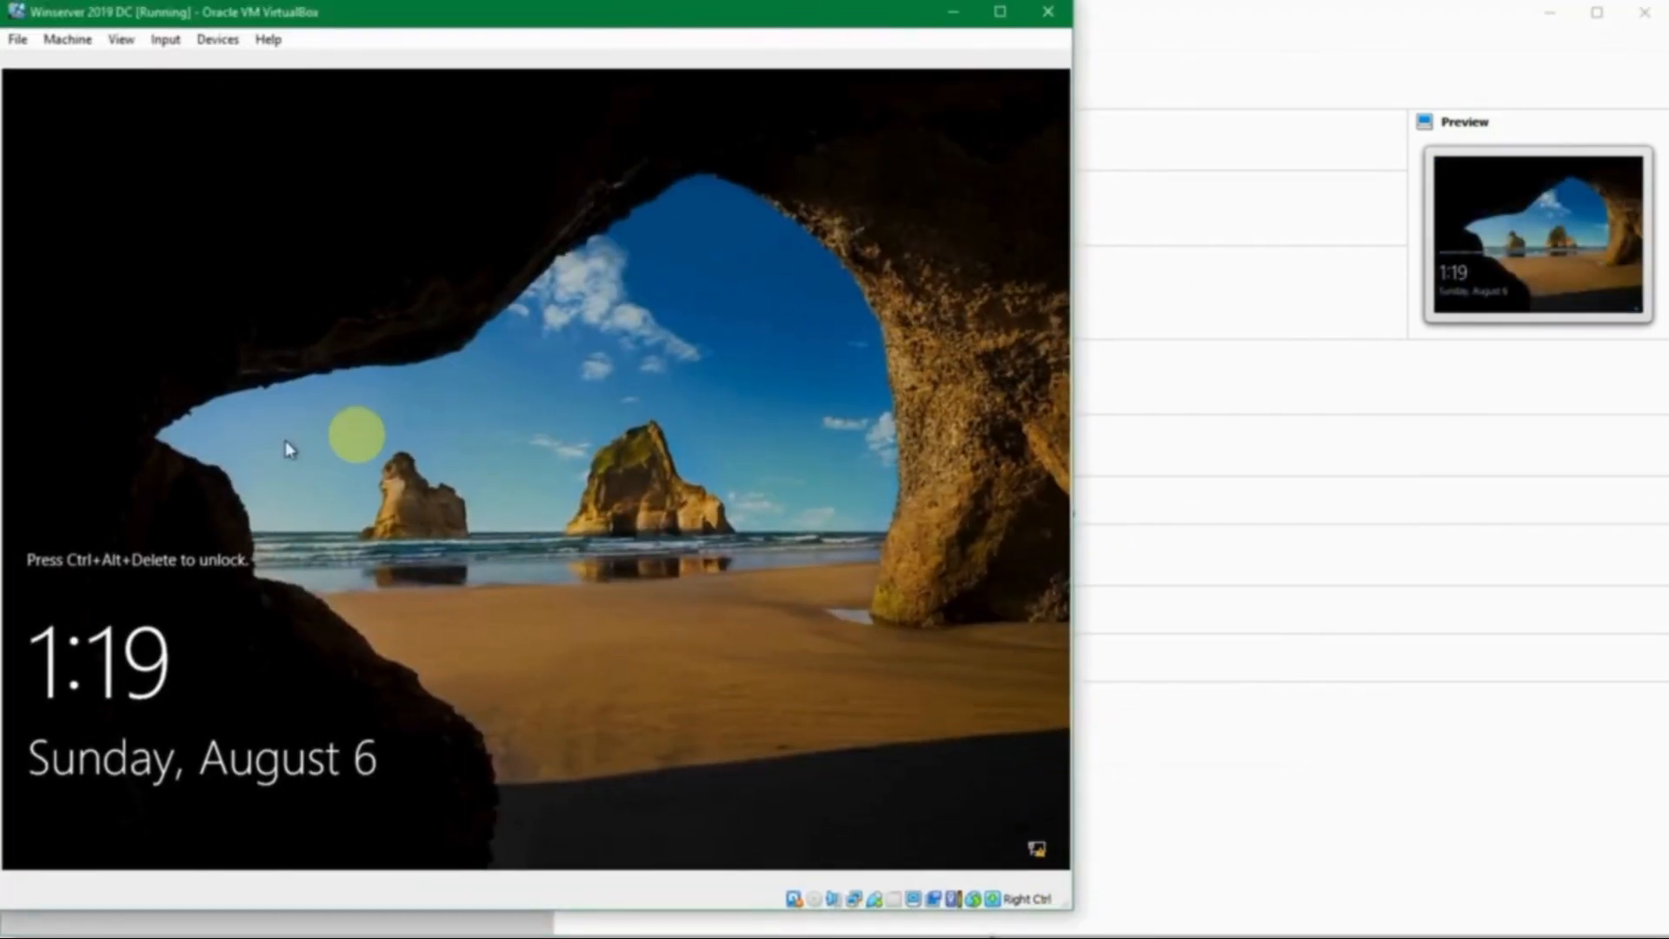
pyautogui.hotkey('ctrl', 'alt', 'Delete')
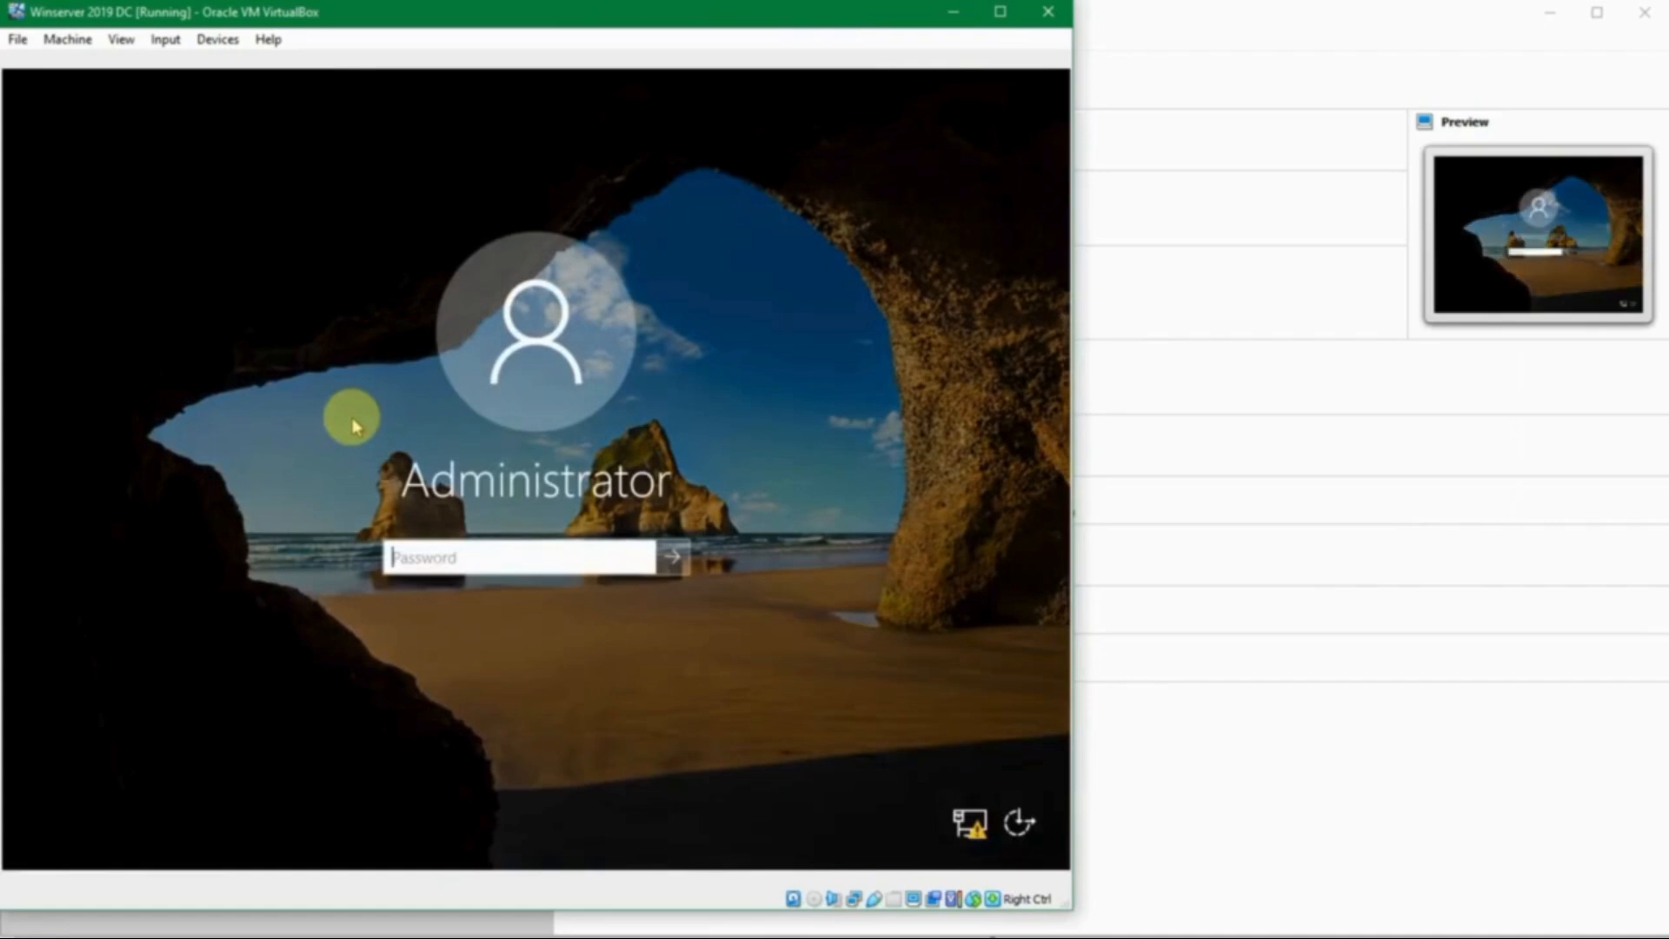
pyautogui.press('Return')
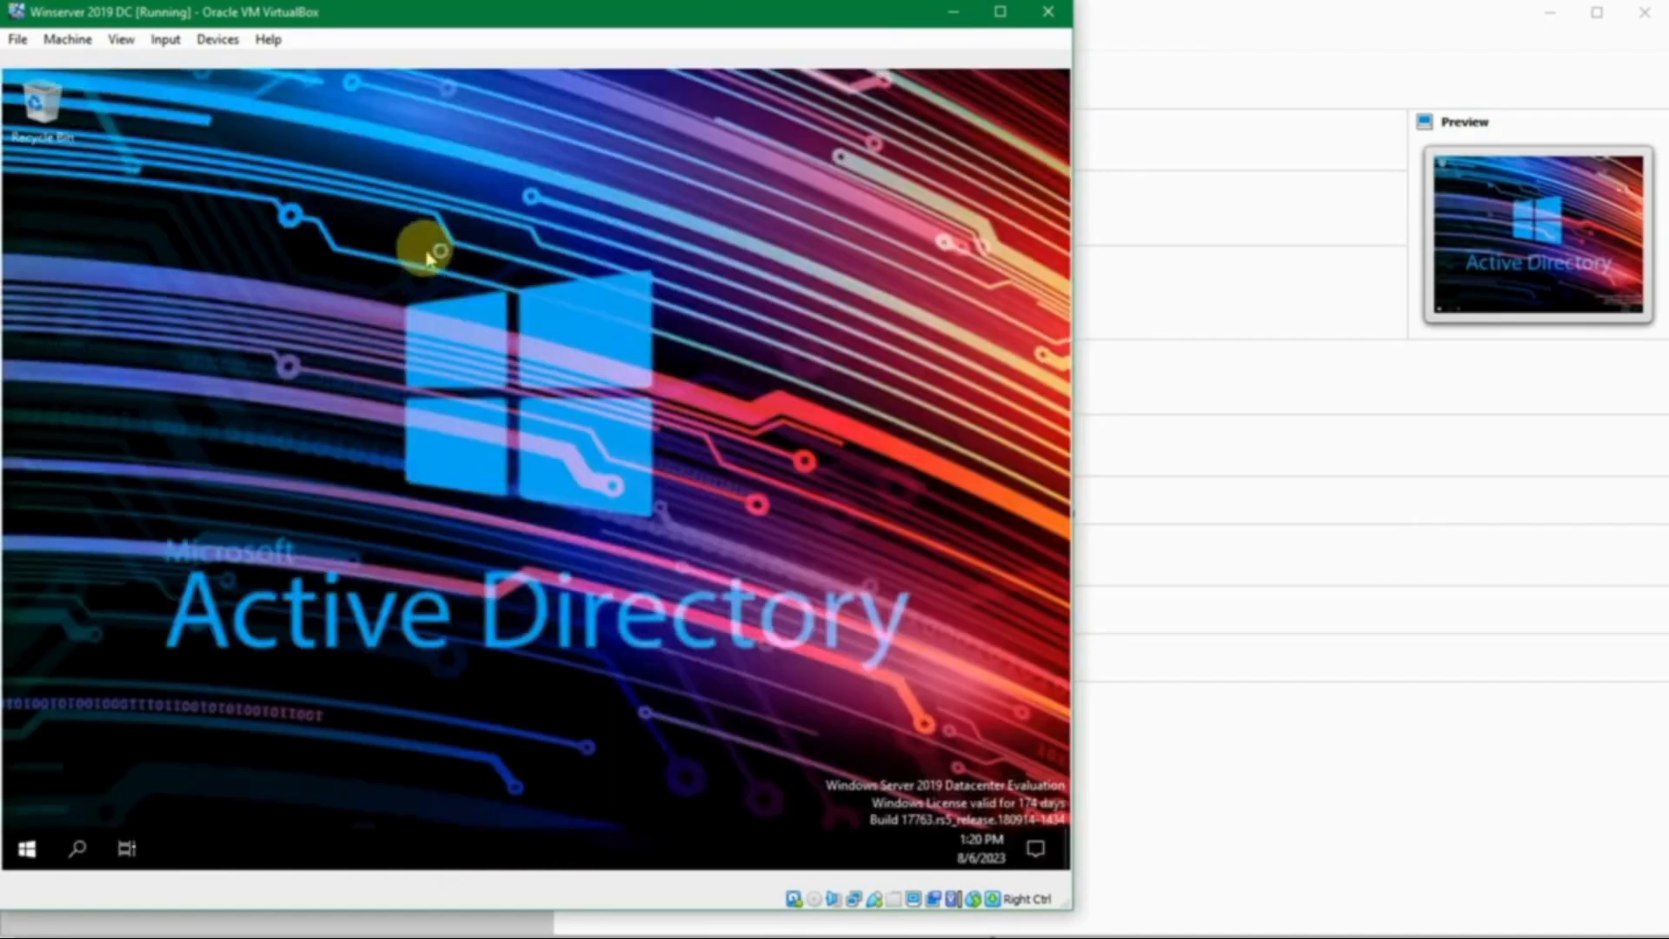
# - Search the guest's Start menu for 'computer' to launch Computer Management
pyautogui.click(26, 850)
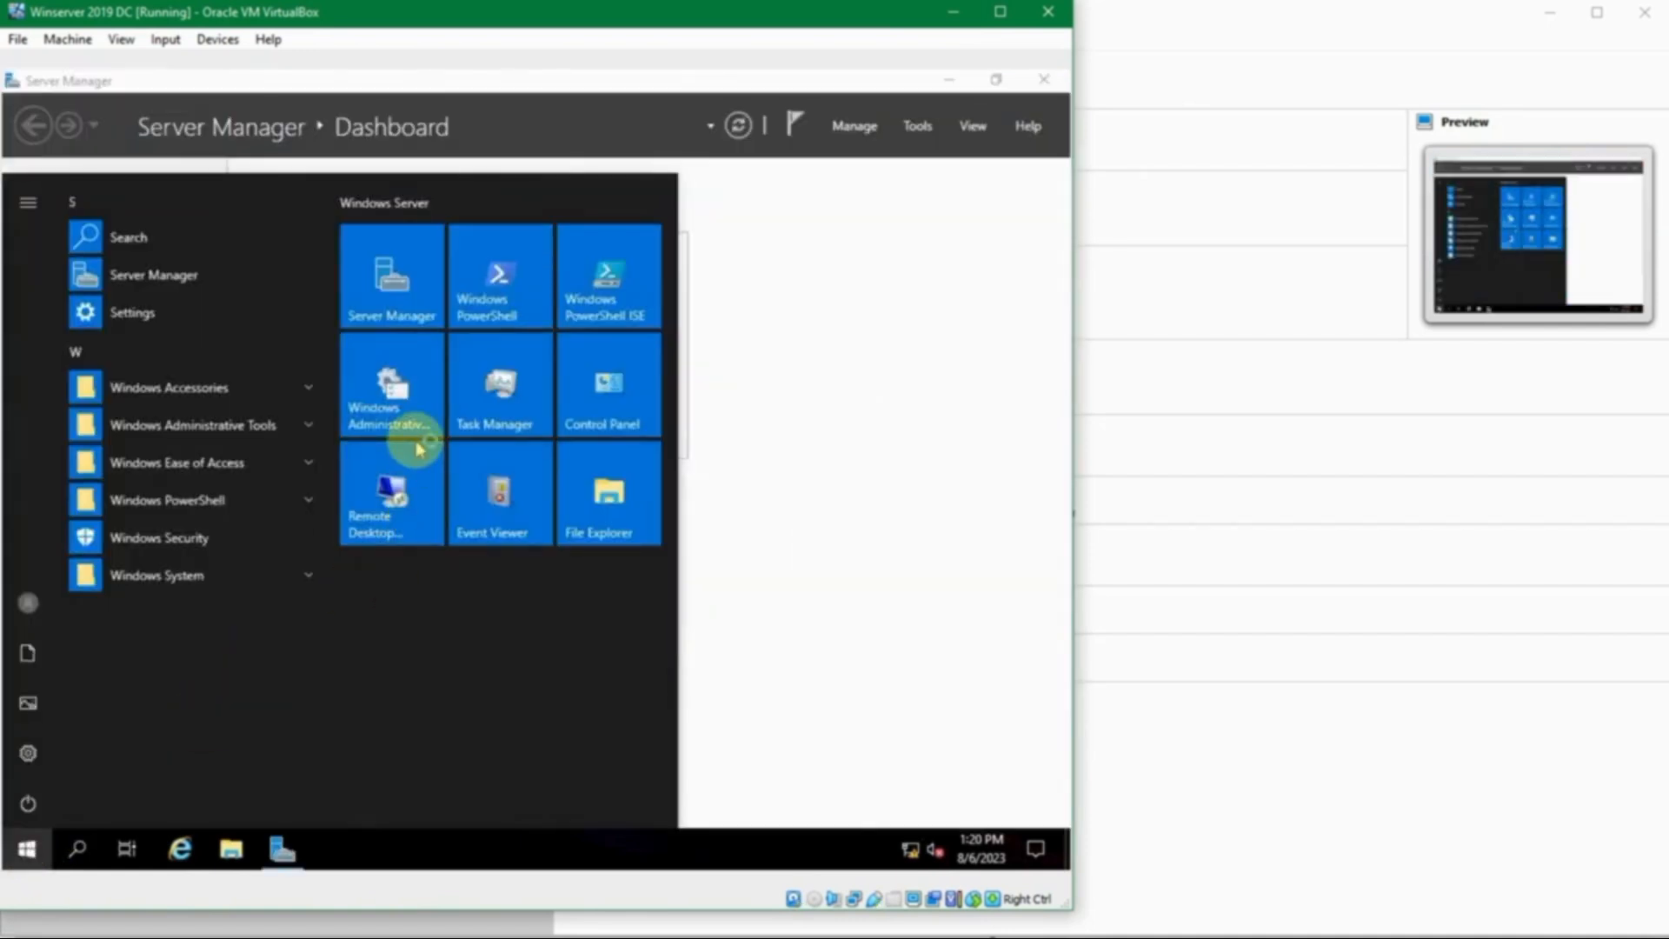
pyautogui.write('co')
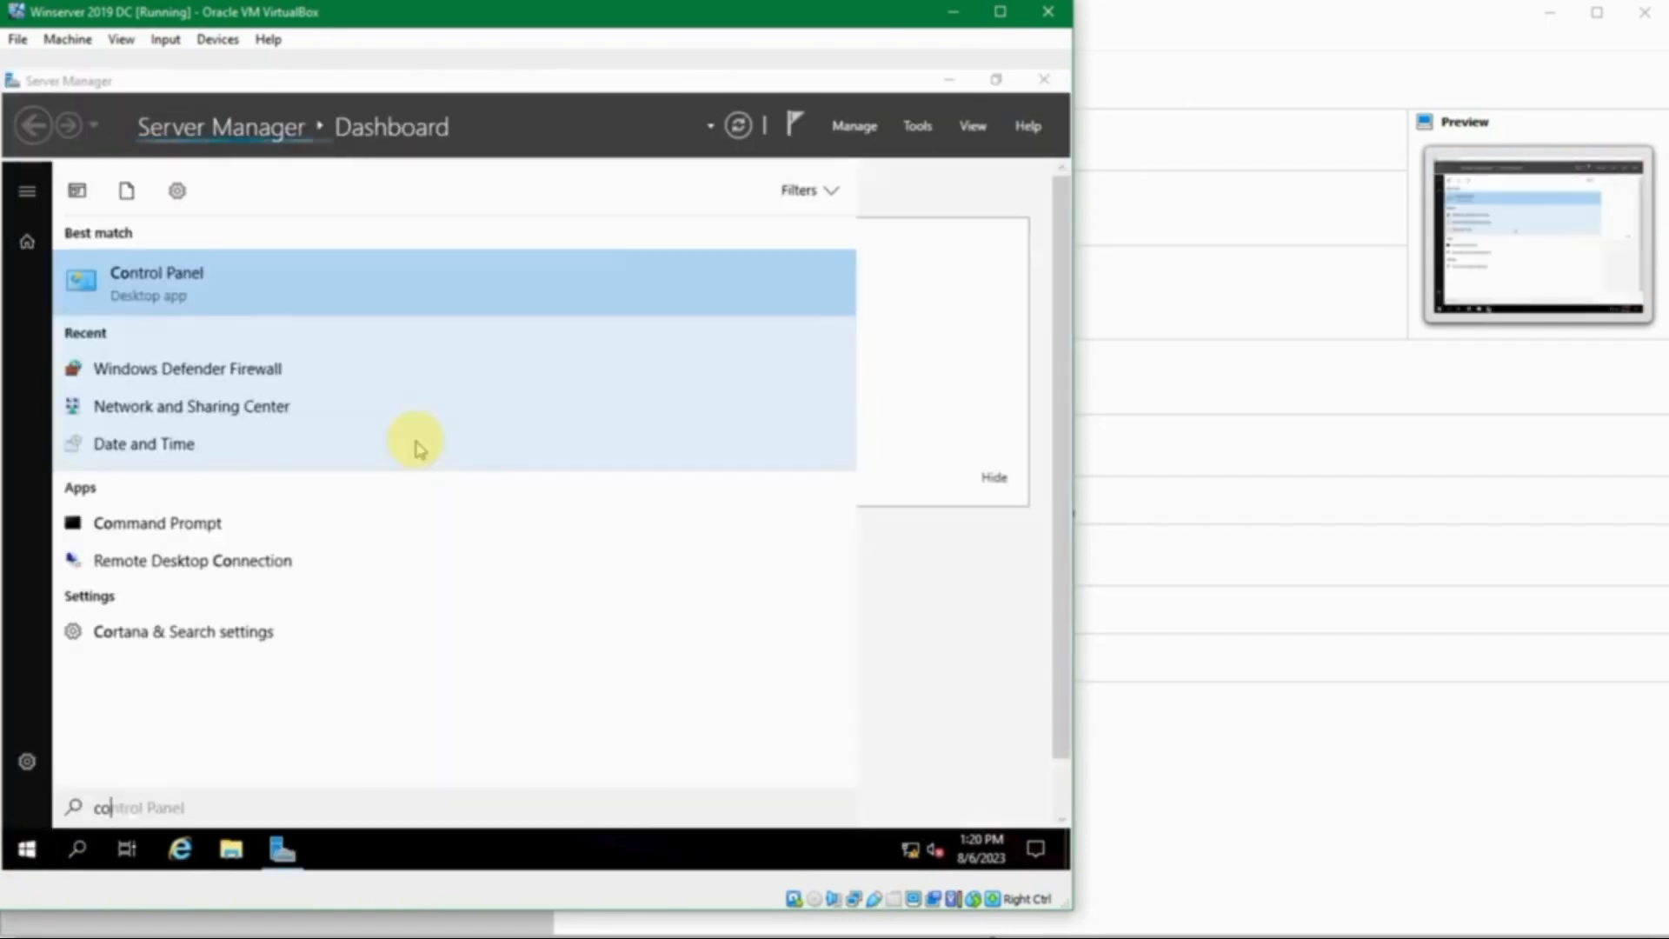
pyautogui.press('Return')
pyautogui.write('computer')
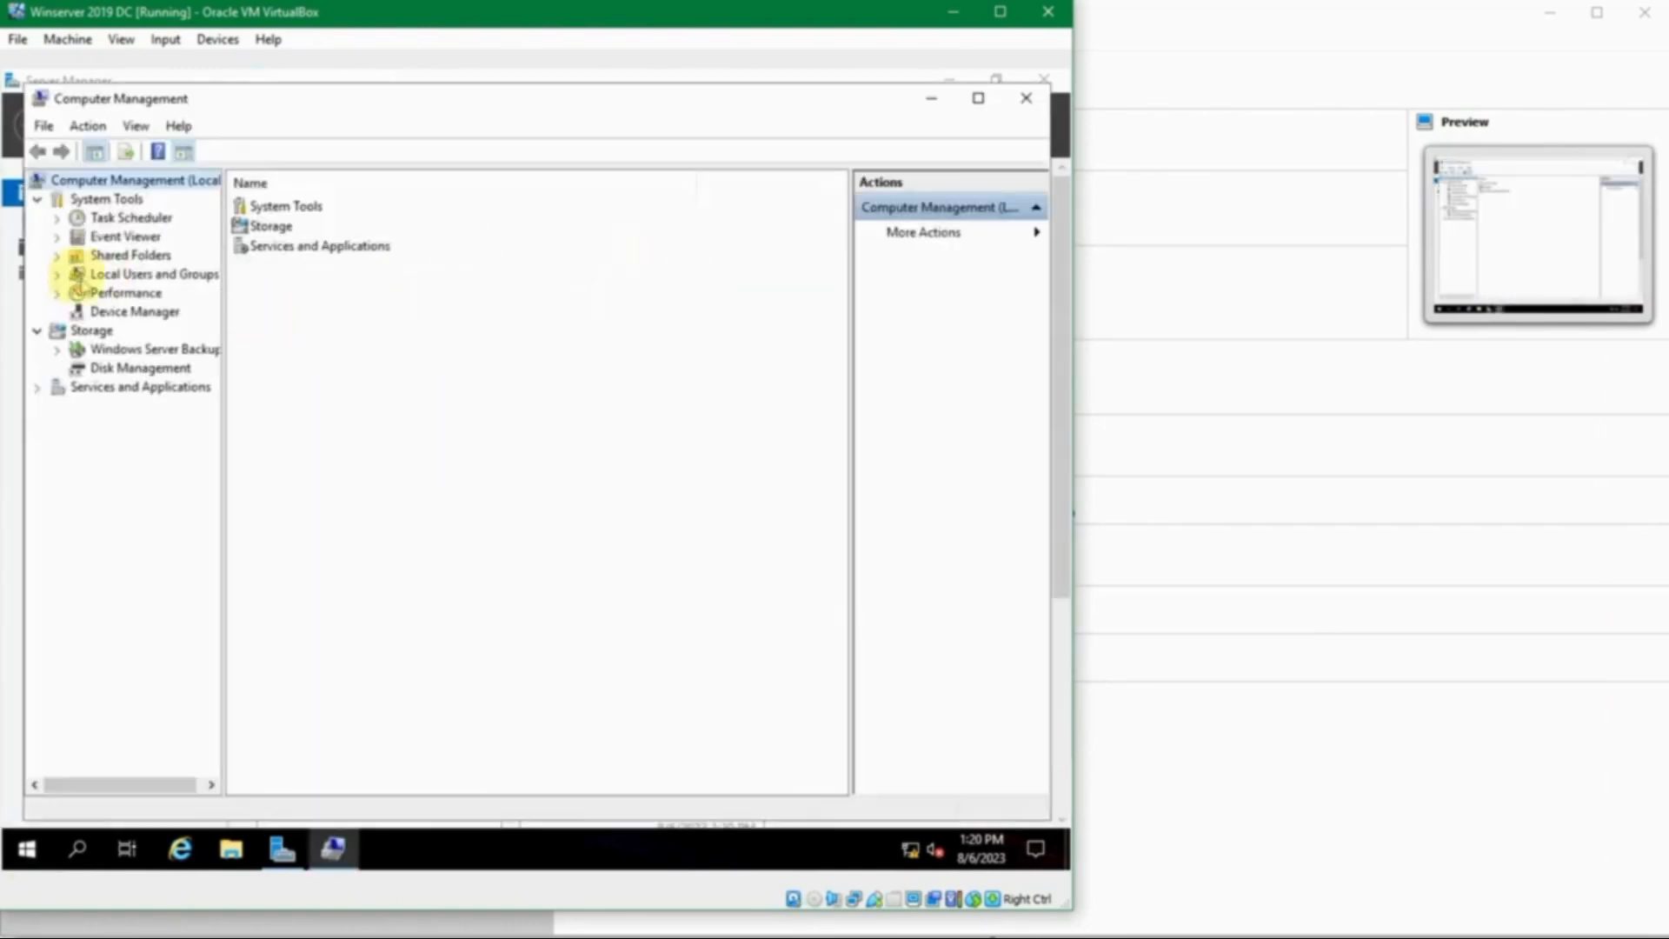
# - Under Local Users and Groups > Users, choose Set Password for Administrator and proceed past the warning
pyautogui.click(54, 277)
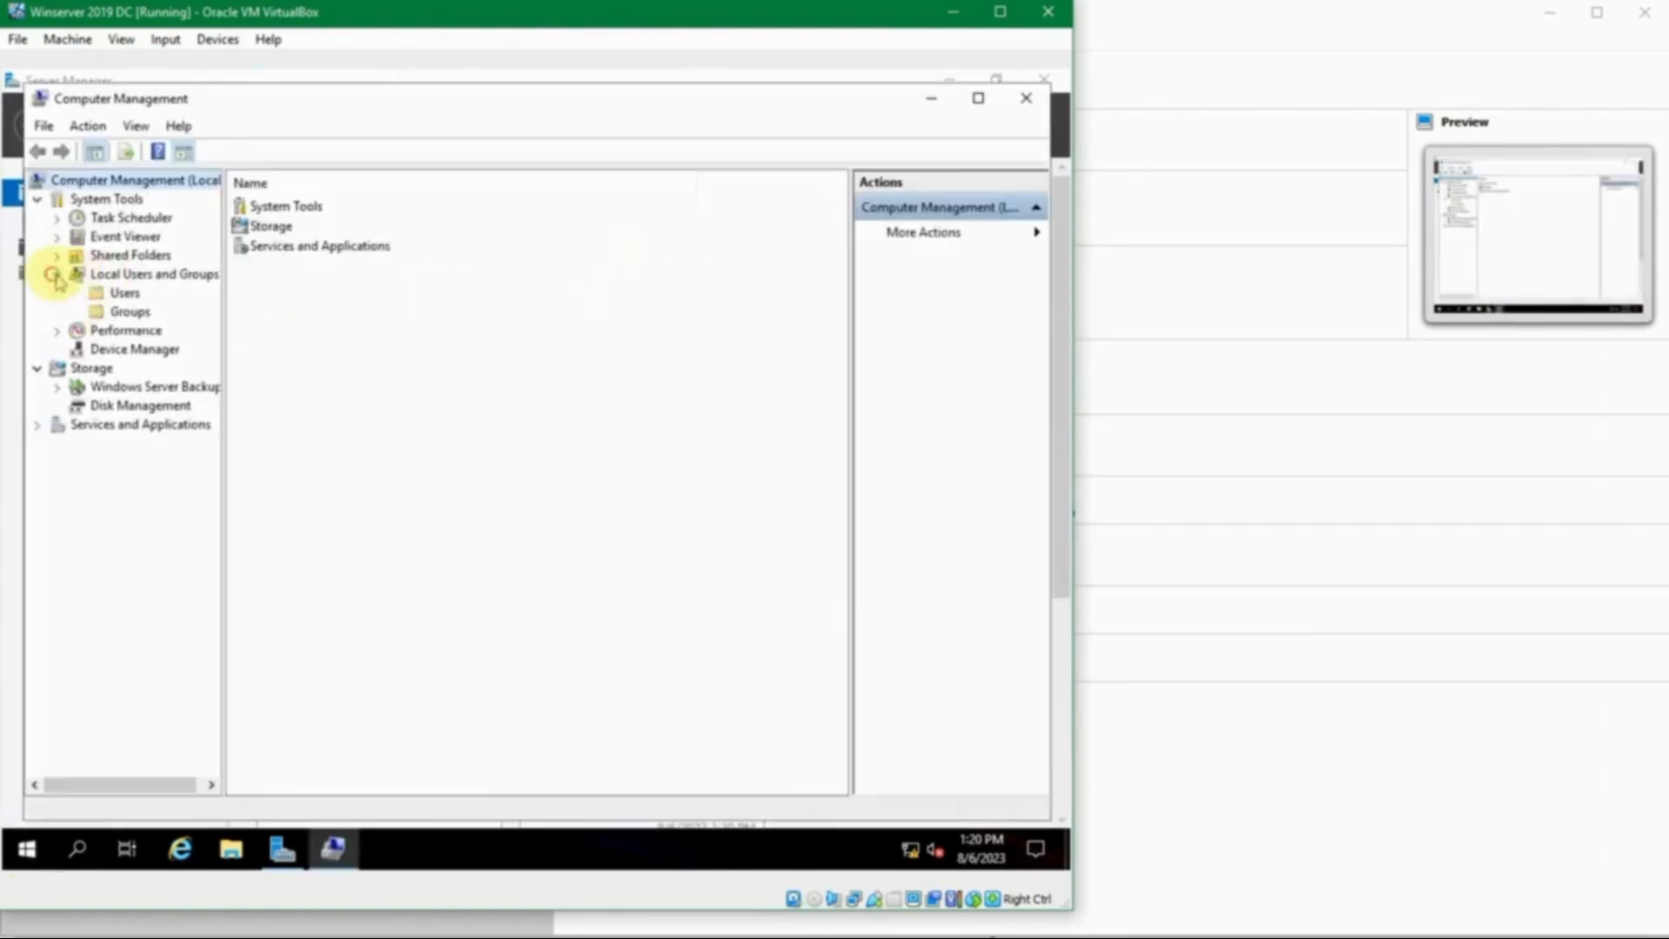
pyautogui.click(103, 293)
pyautogui.rightClick(277, 209)
pyautogui.click(309, 224)
pyautogui.click(445, 565)
# - Enter the new password from the saved passwords note in both fields and confirm it
pyautogui.click(525, 380)
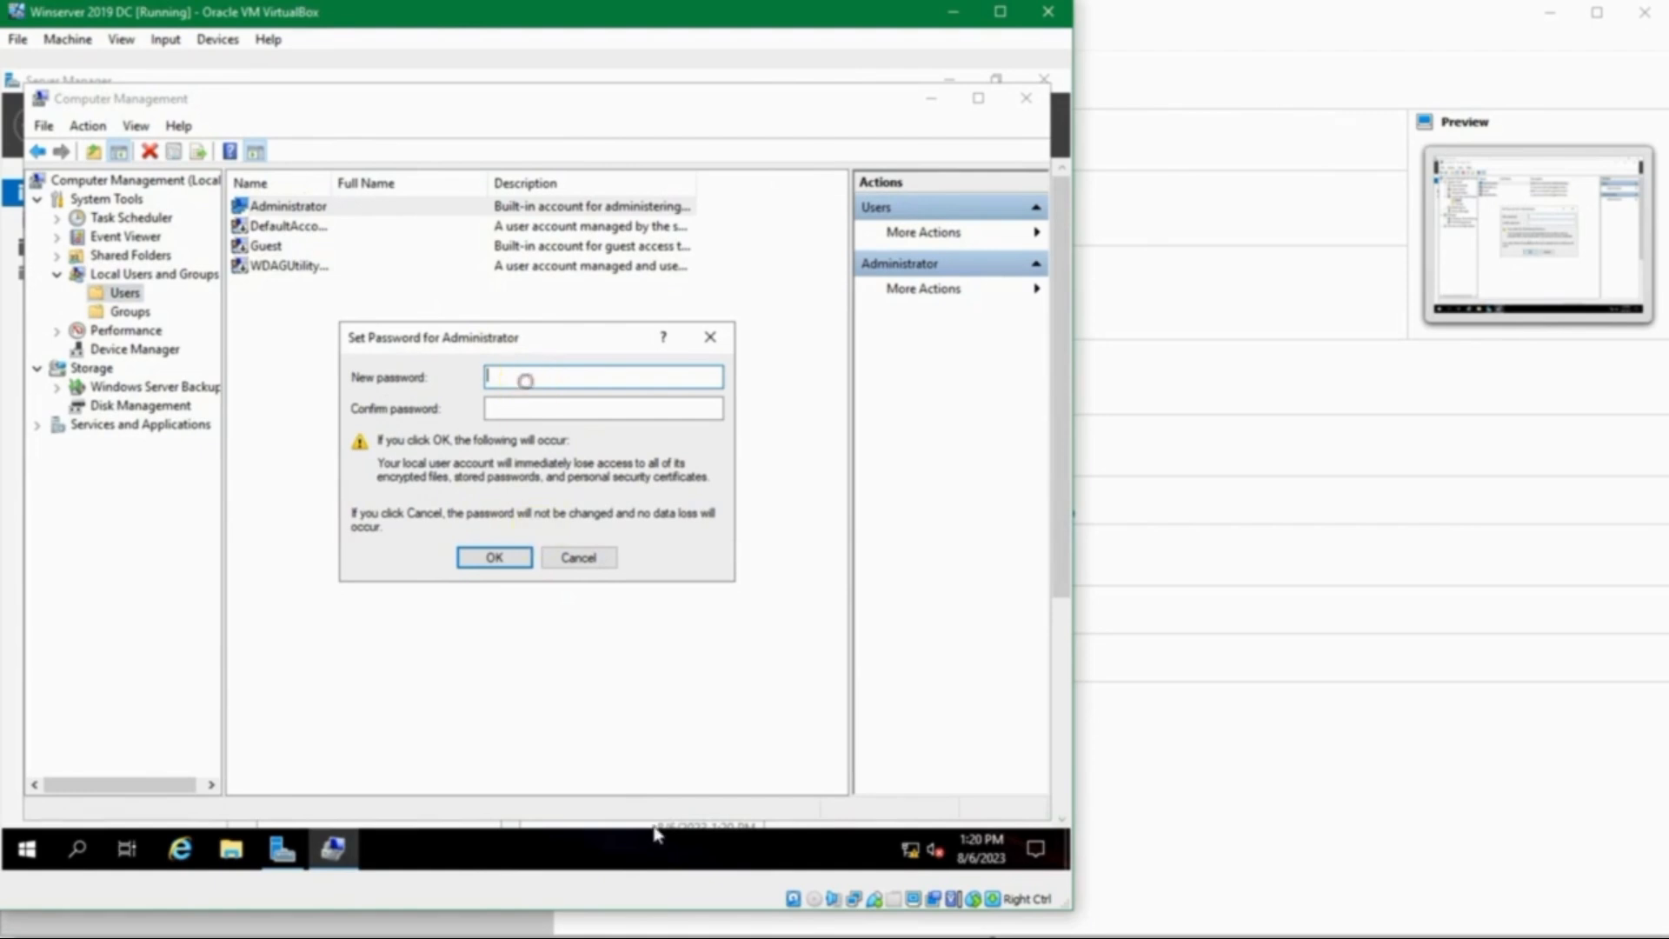
pyautogui.moveTo(637, 935)
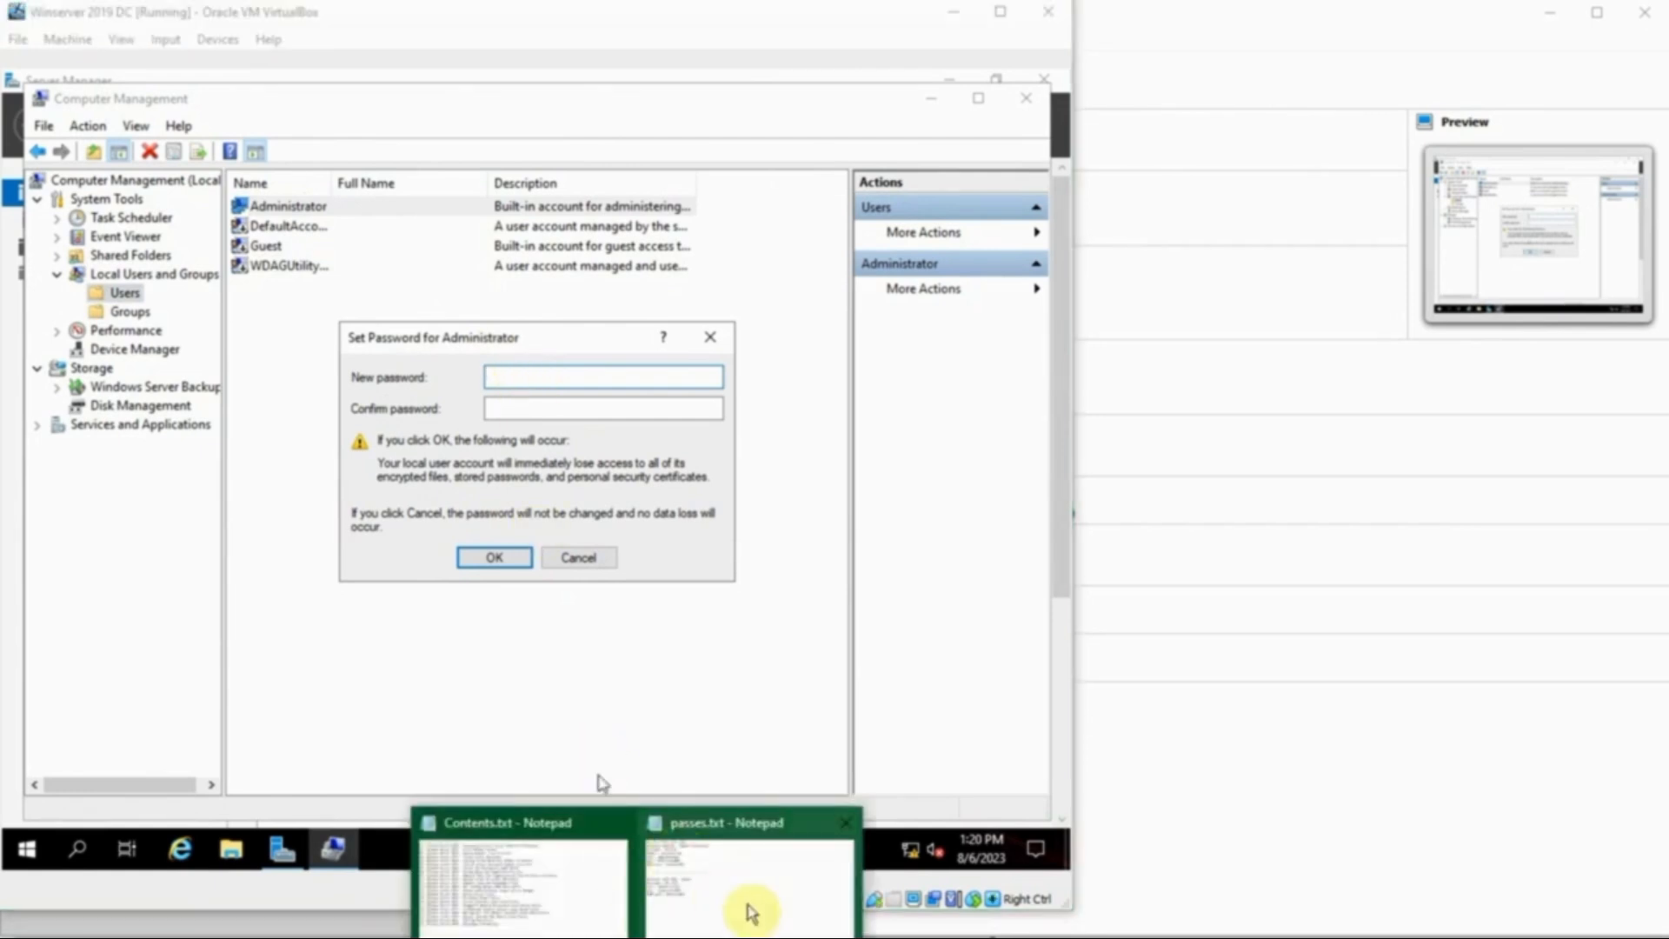
pyautogui.click(745, 905)
pyautogui.doubleClick(88, 134)
pyautogui.click(932, 14)
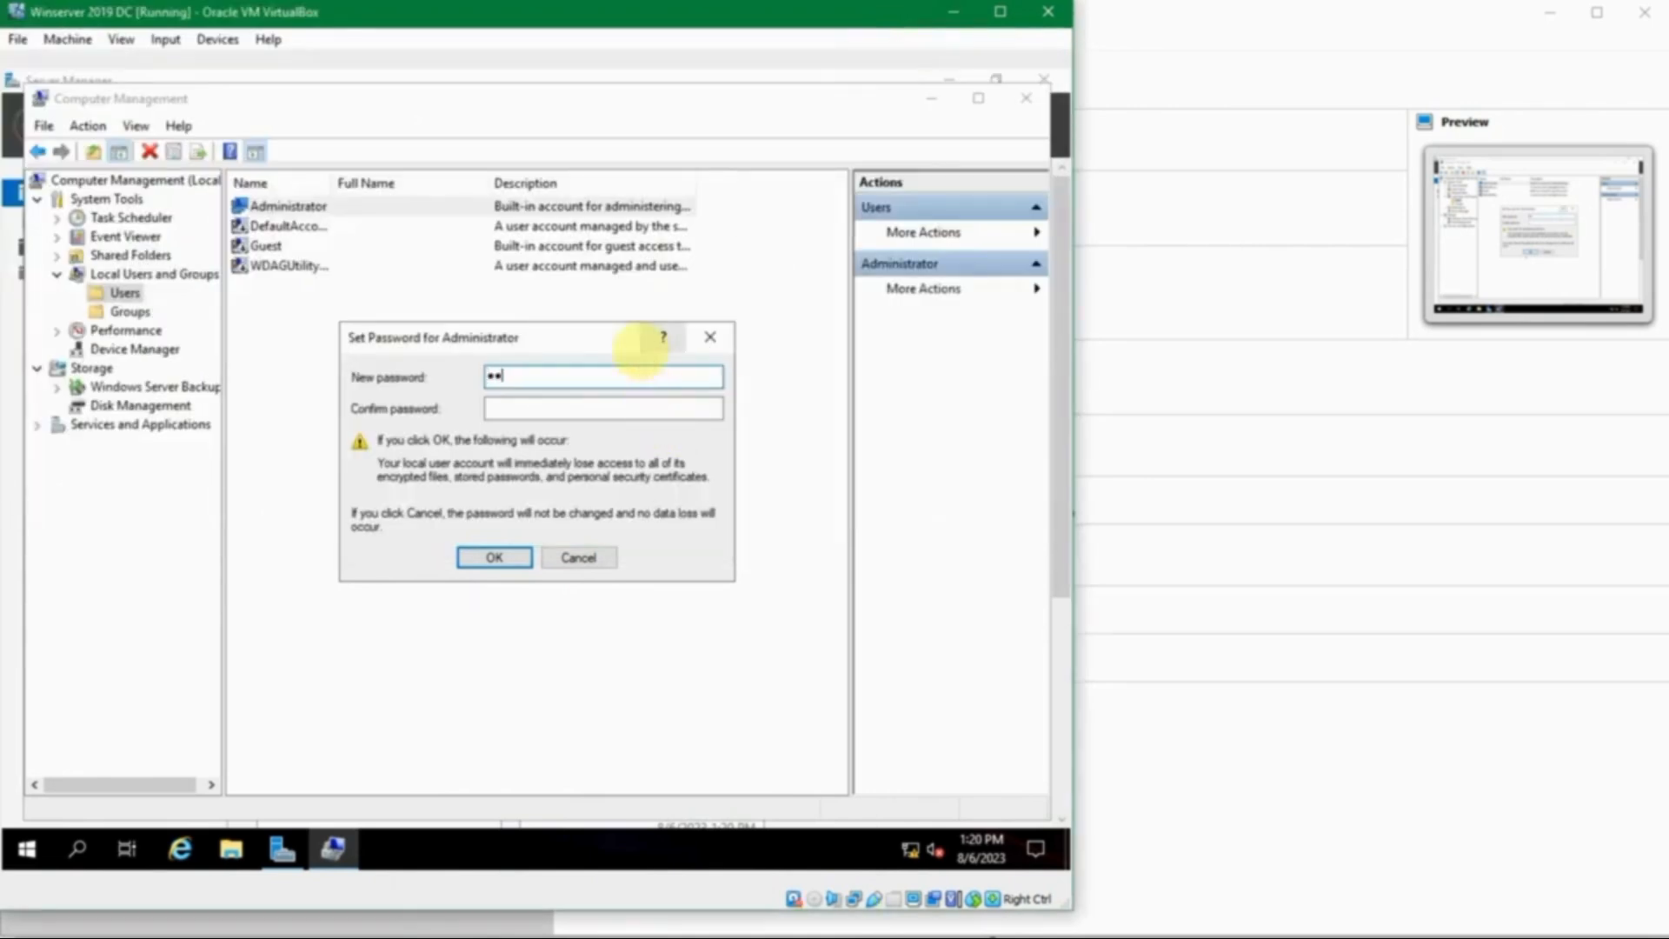
pyautogui.hotkey('ctrl', 'a')
pyautogui.press('Tab')
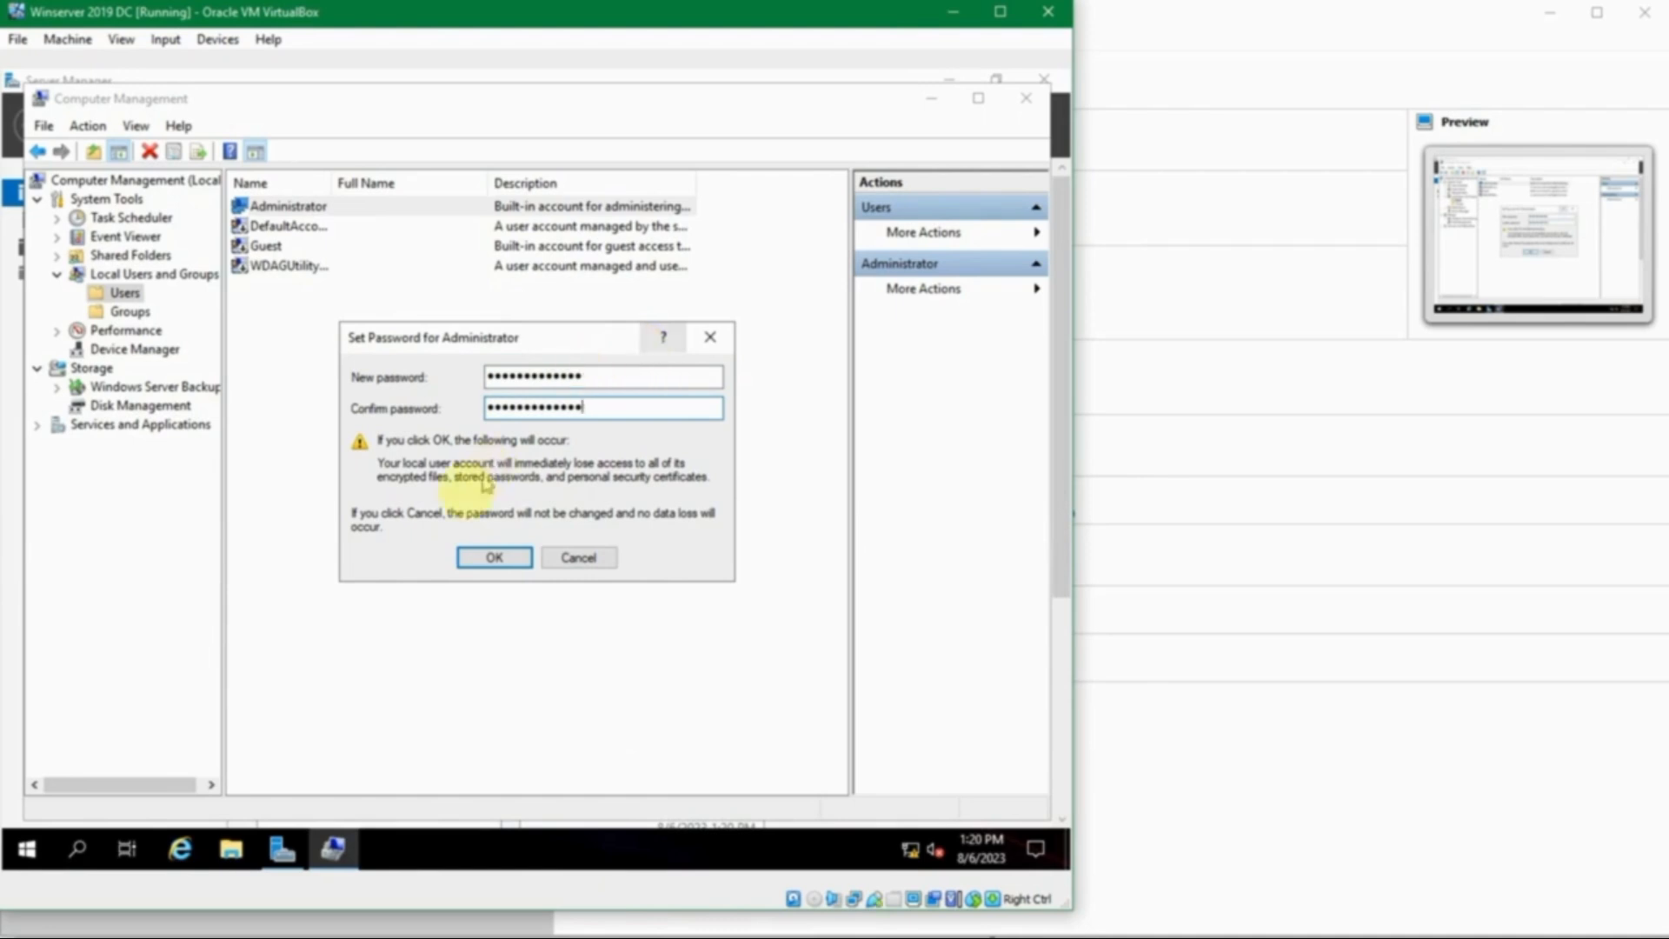
pyautogui.click(493, 557)
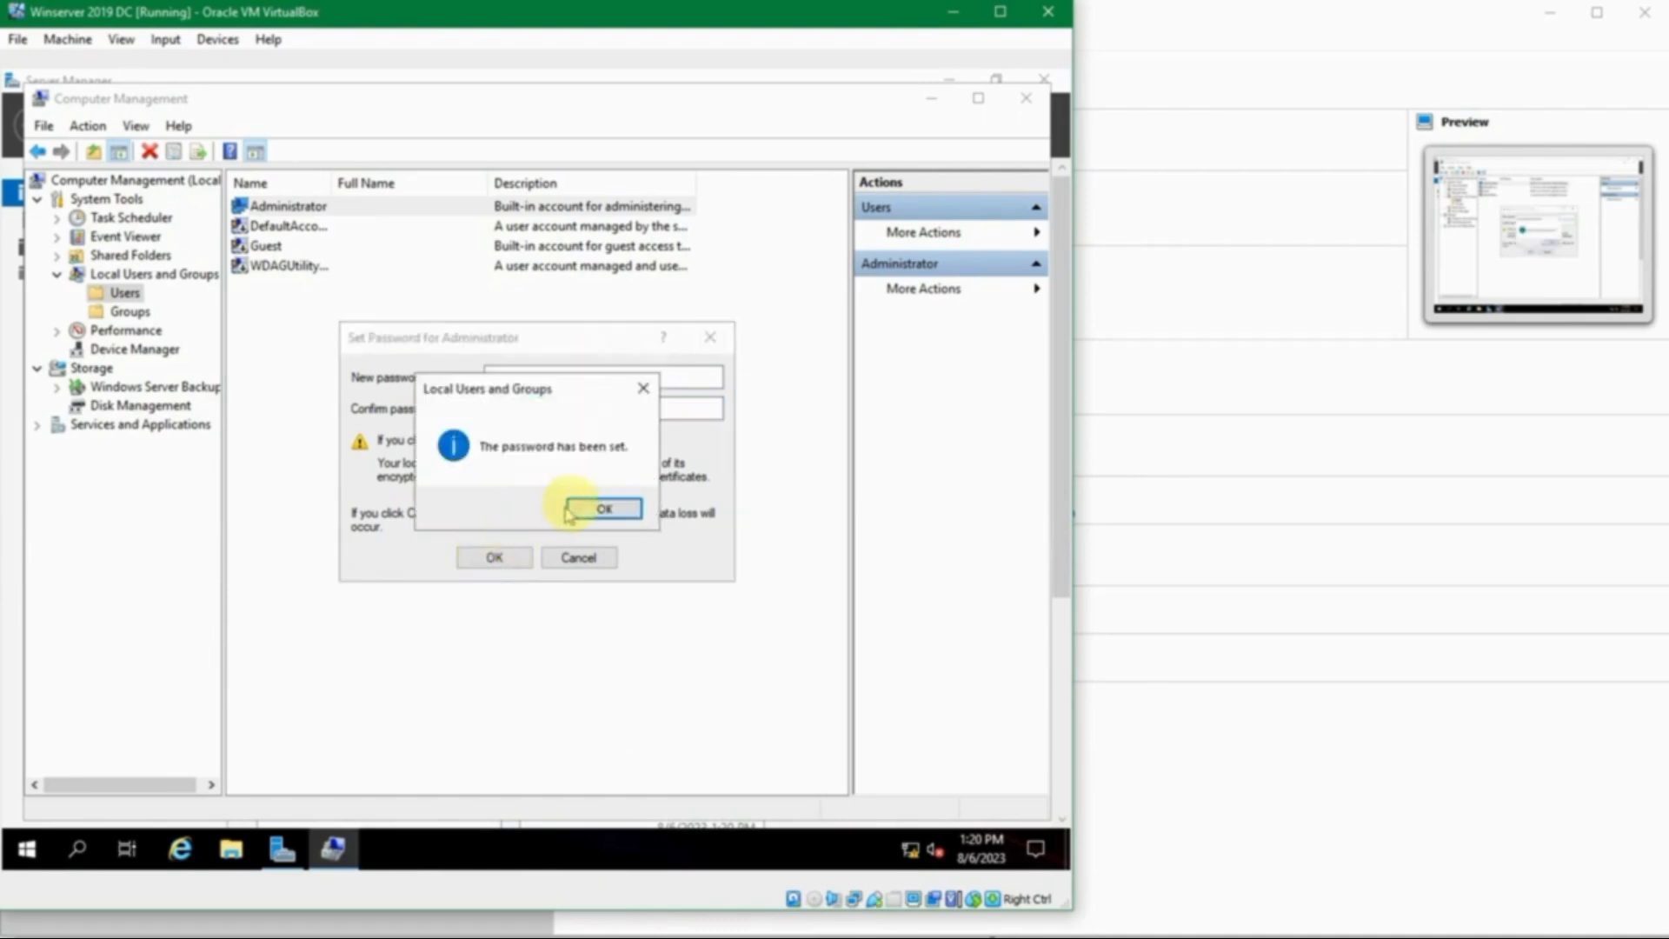
pyautogui.click(587, 508)
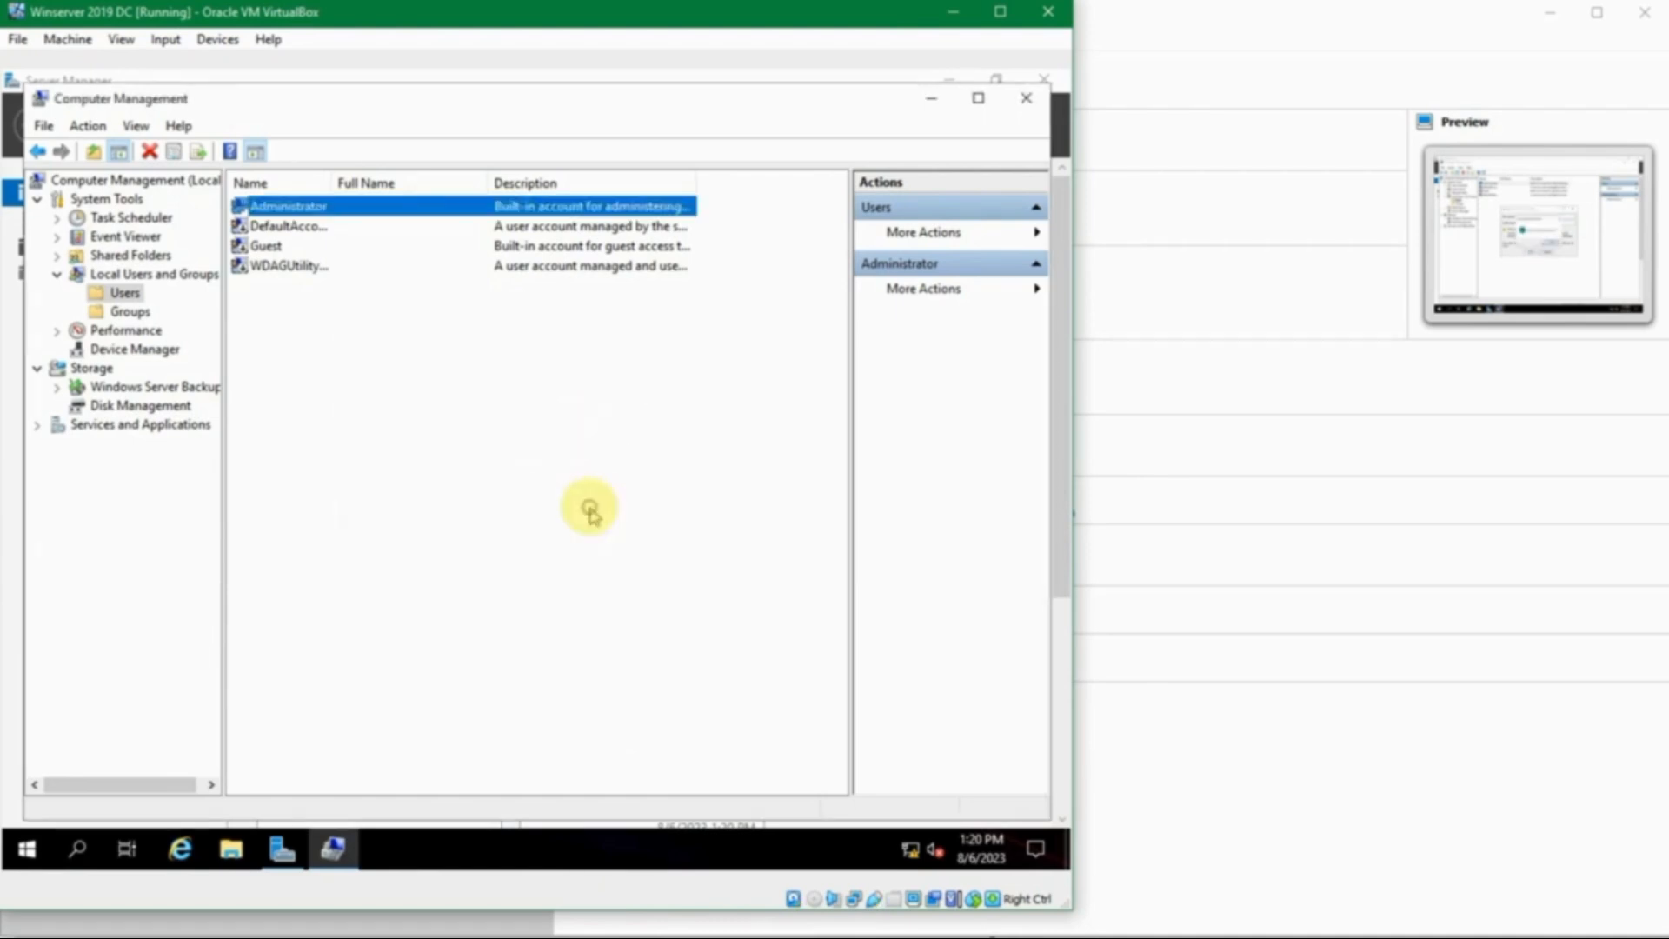
# - Close Computer Management and the Windows Admin Center notice
pyautogui.click(1026, 98)
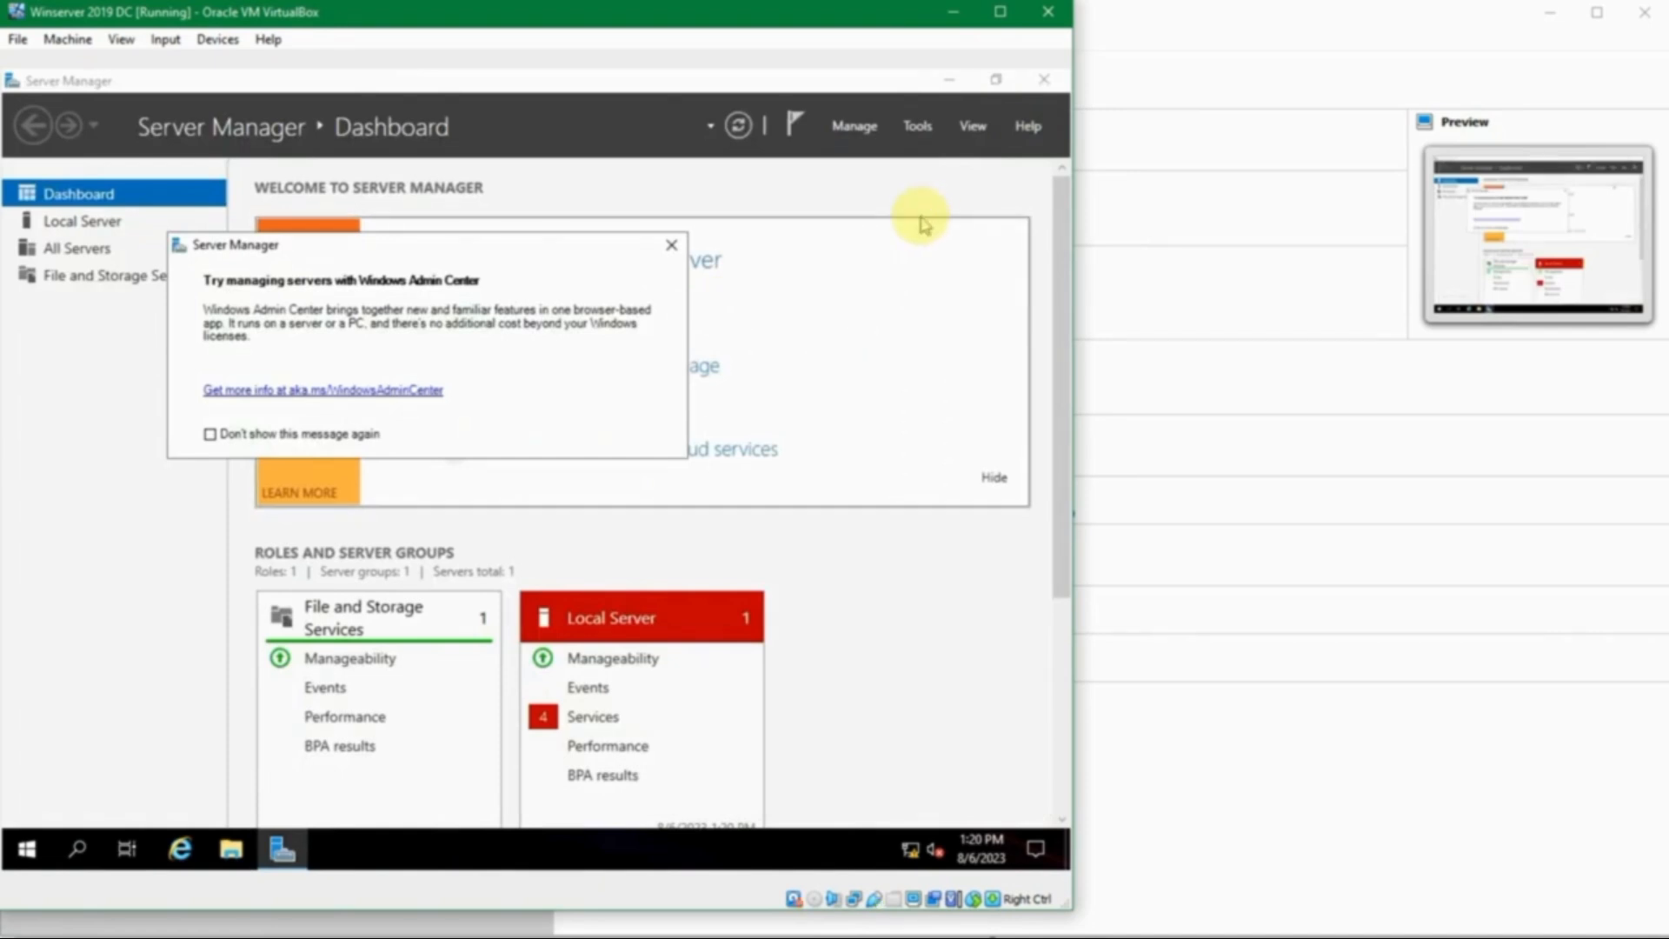
pyautogui.click(671, 244)
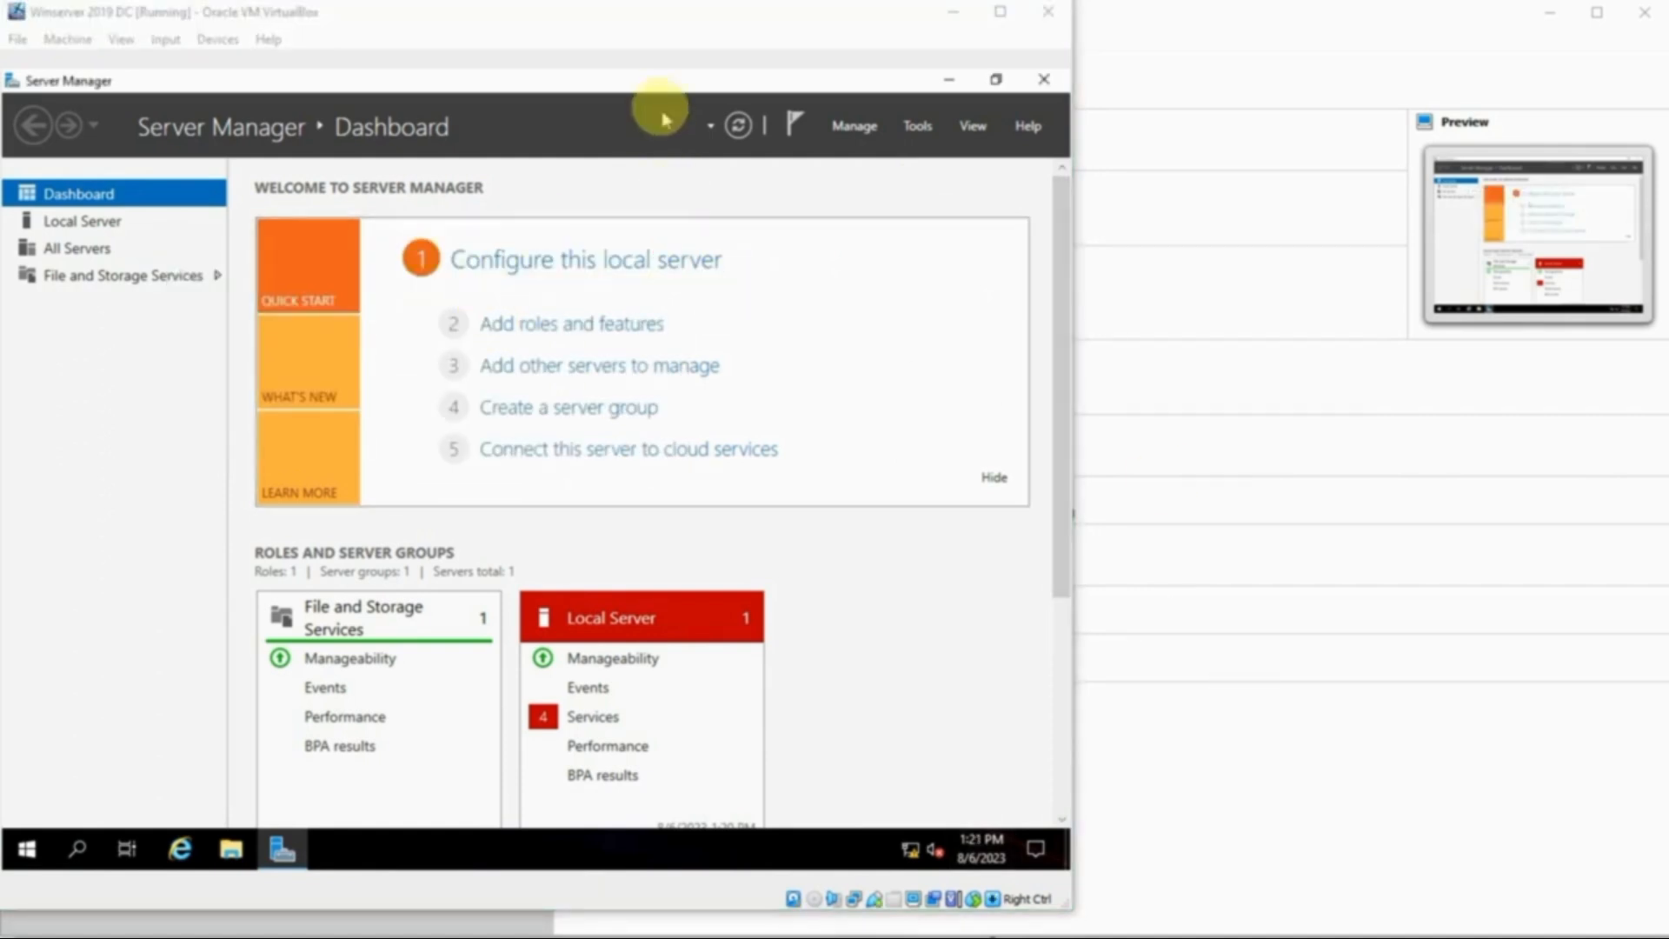
pyautogui.click(681, 75)
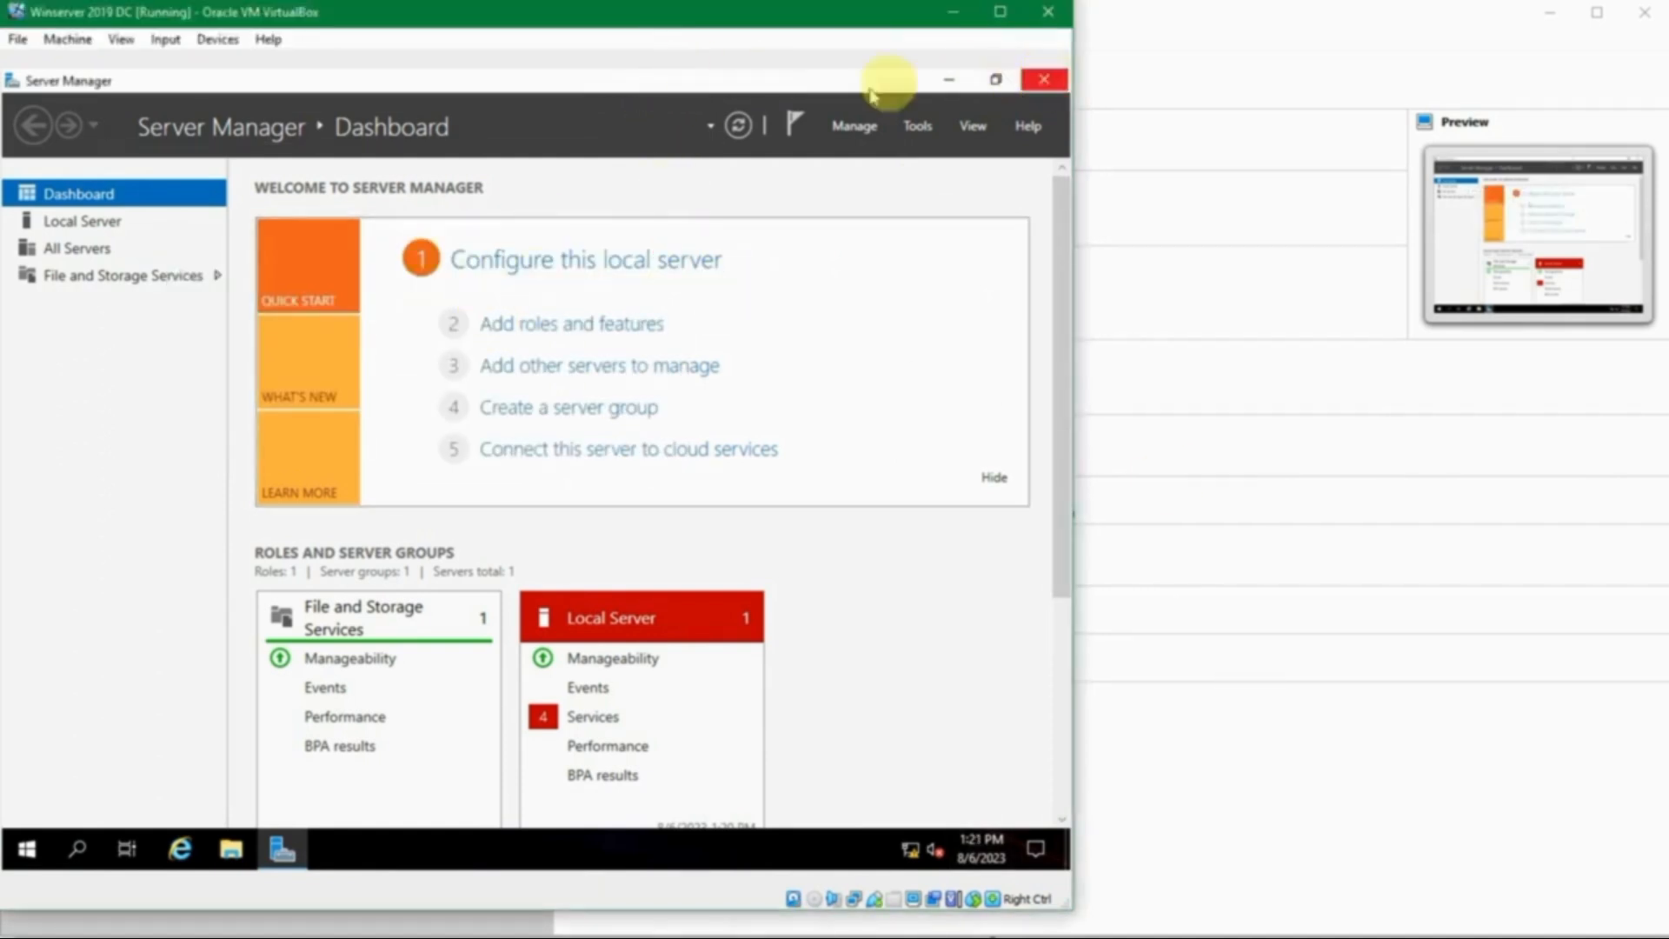
# - Run ipconfig in a command prompt, showing IPv4 address 192.168.56.11
pyautogui.press('super+r')
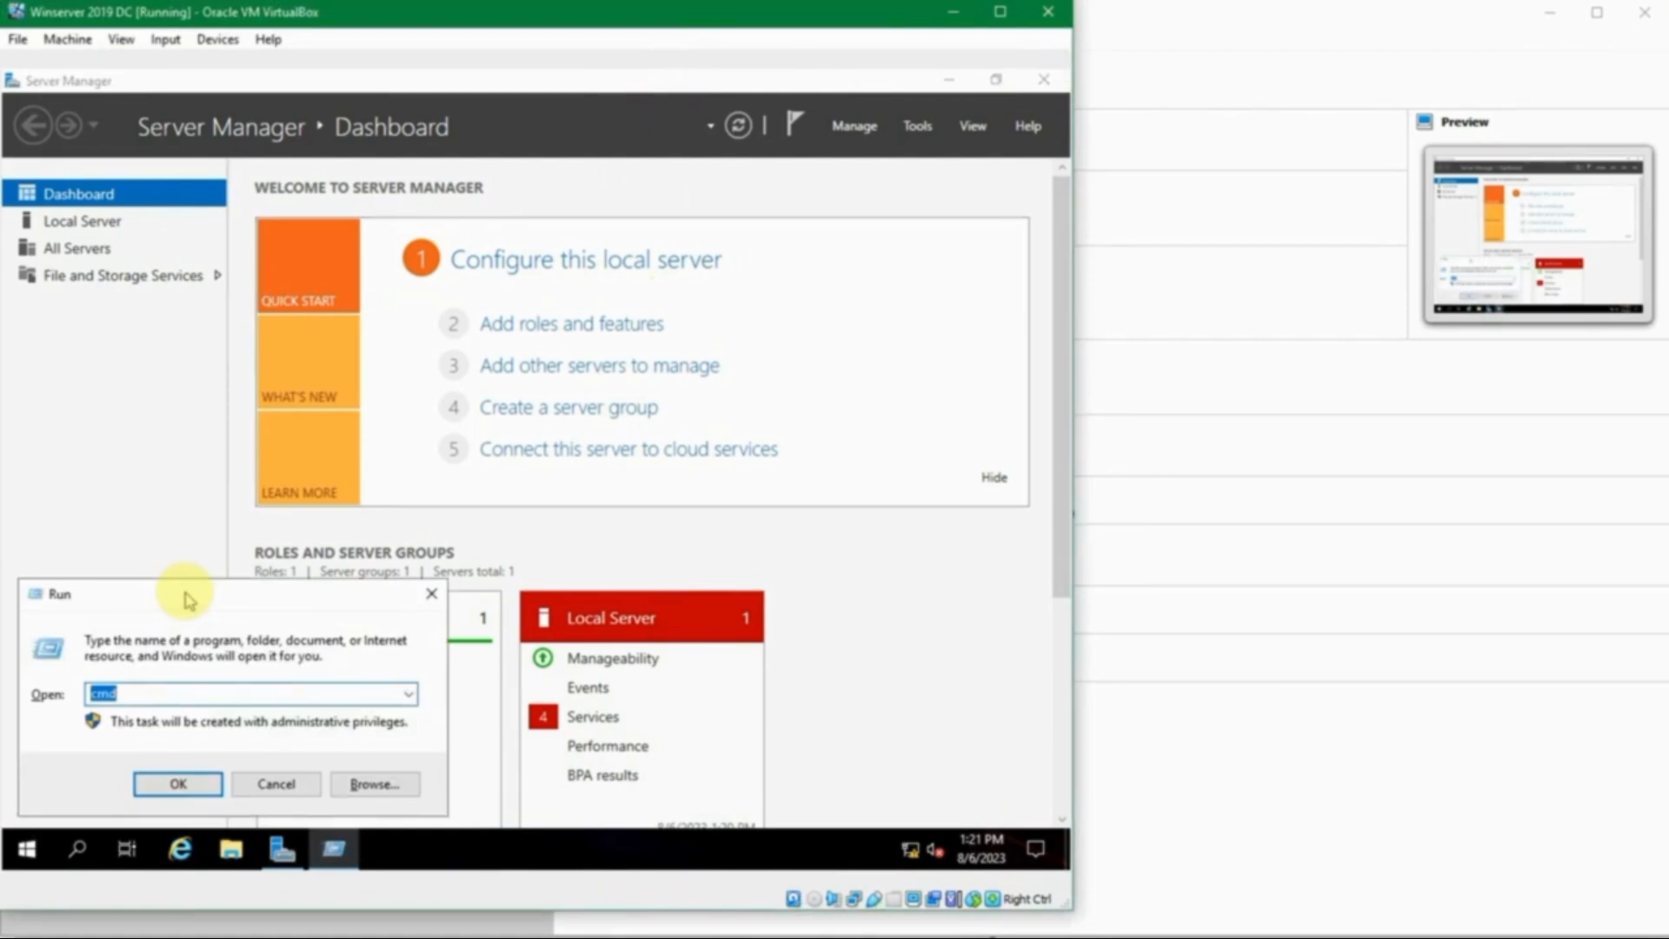
pyautogui.press('Return')
pyautogui.write('i')
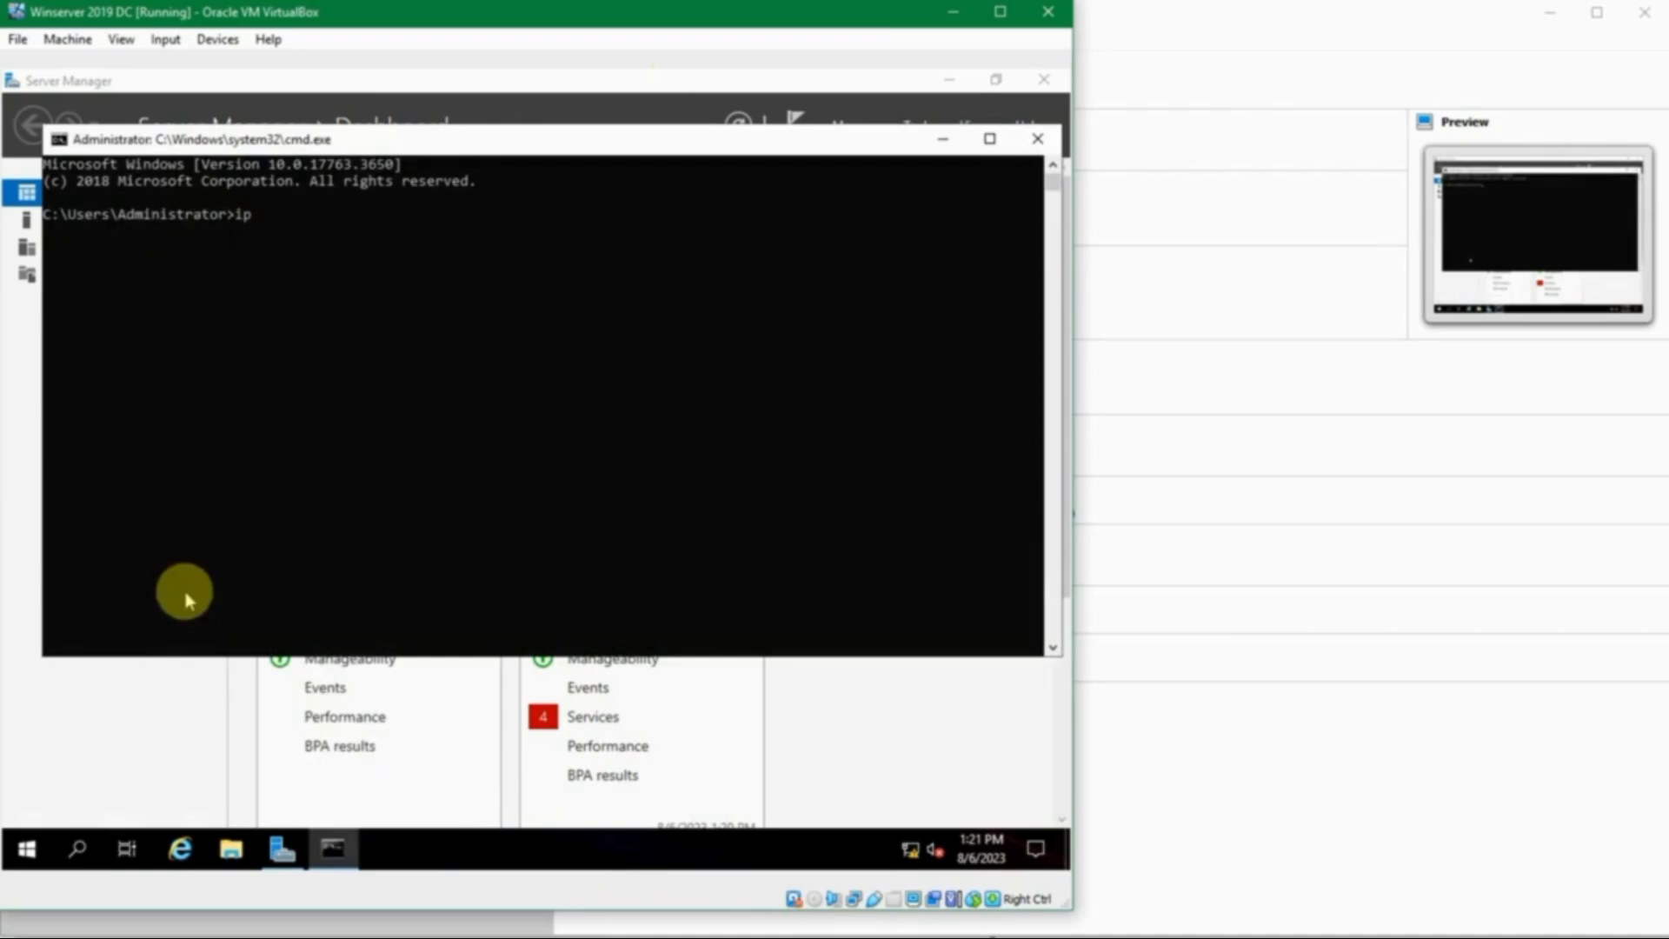
pyautogui.press('Return')
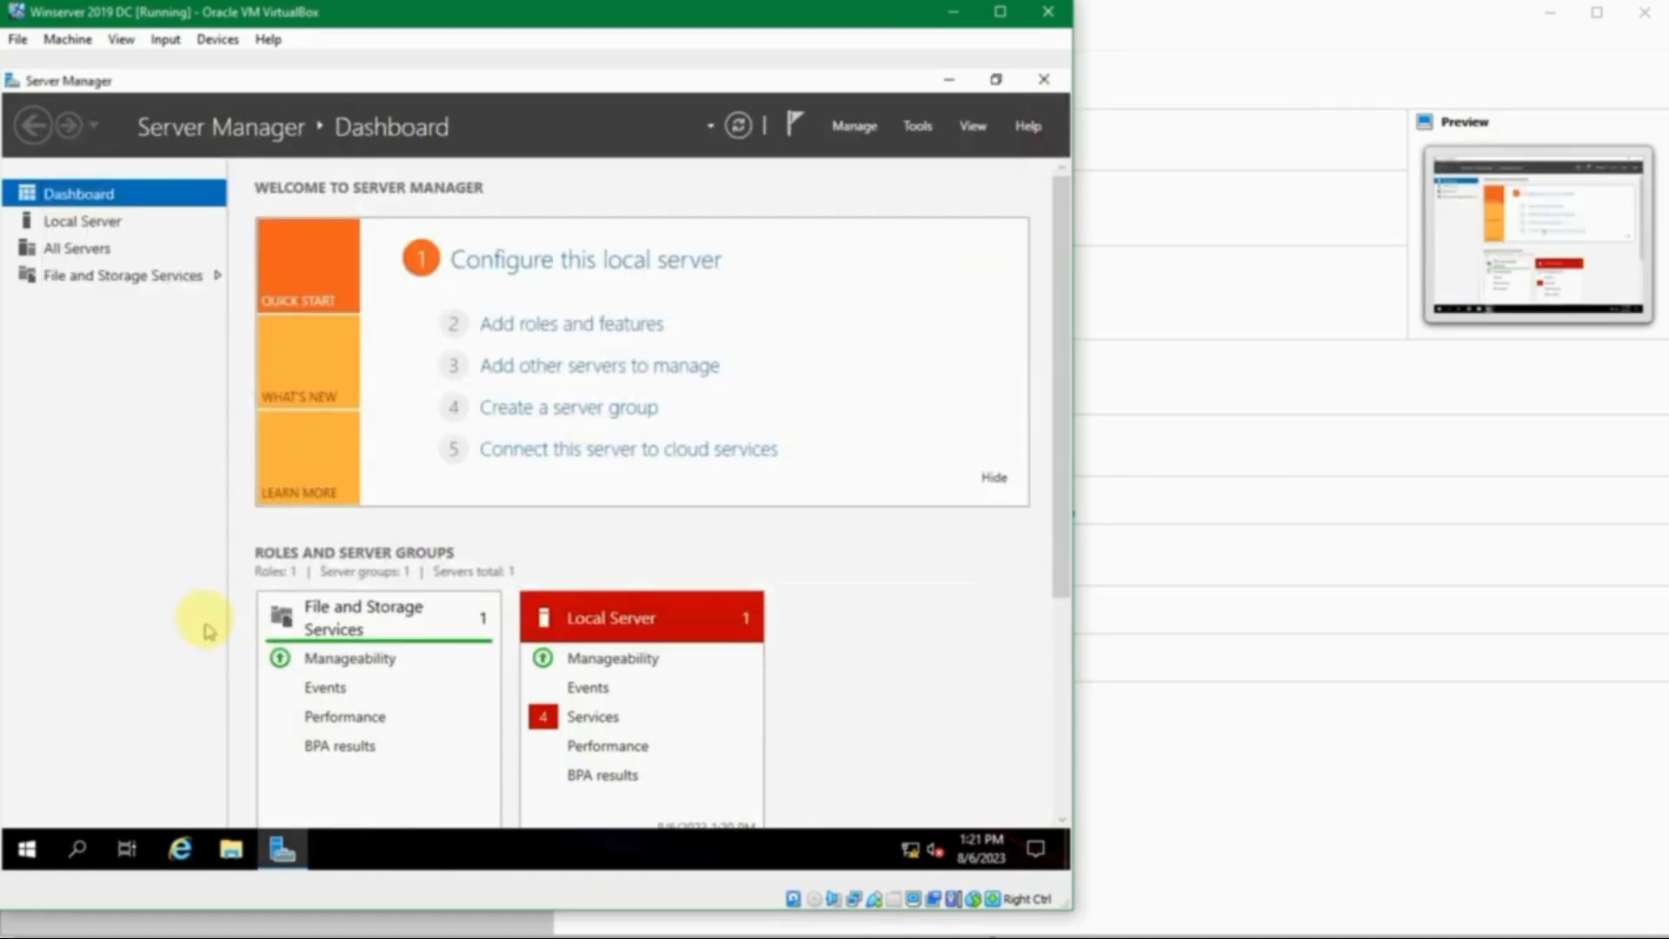
# - Run 'control', then go Network and Sharing Center > Ethernet status > Properties
pyautogui.press('super+r')
pyautogui.write('control')
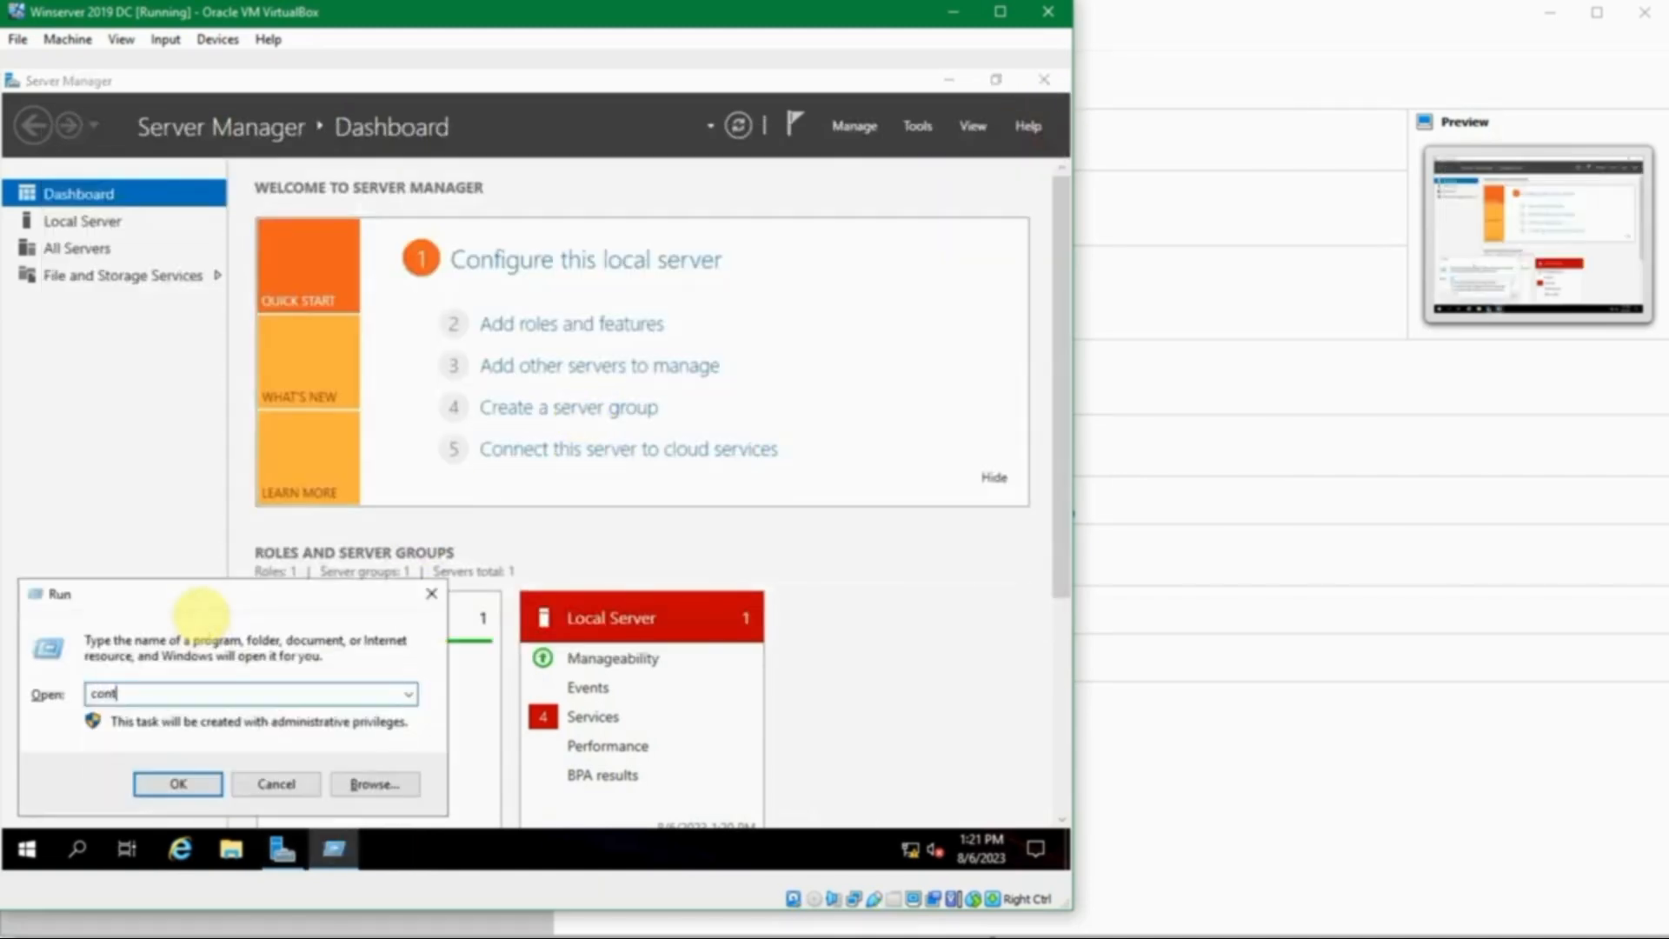
pyautogui.press('Return')
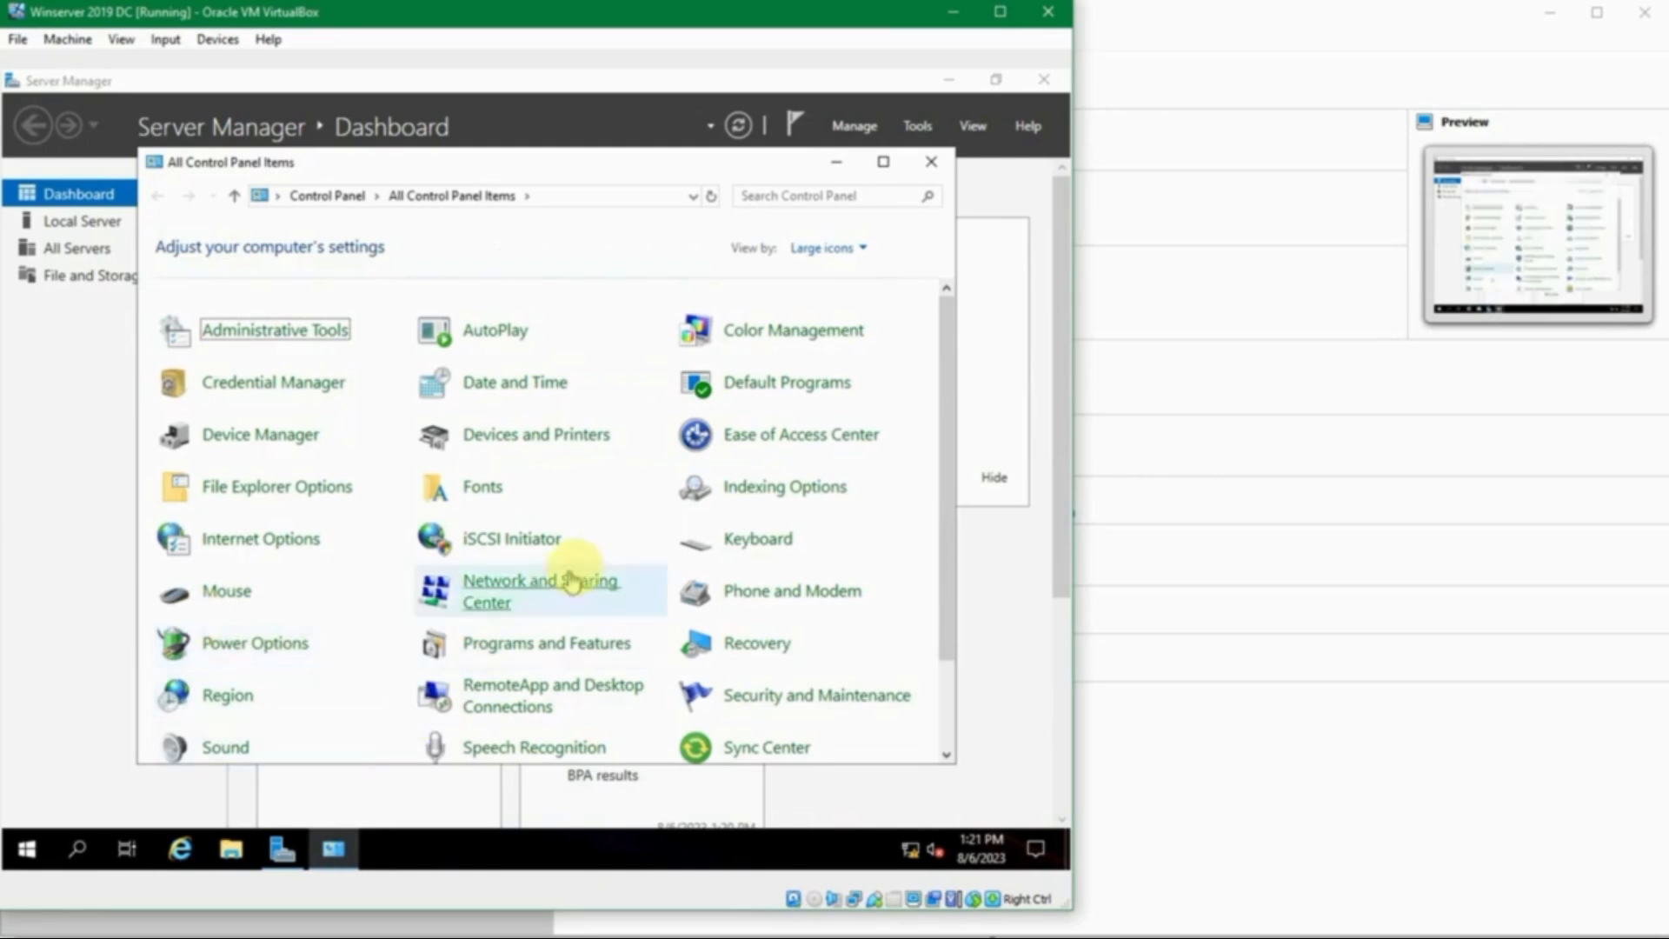
pyautogui.scroll(-2, 609, 565)
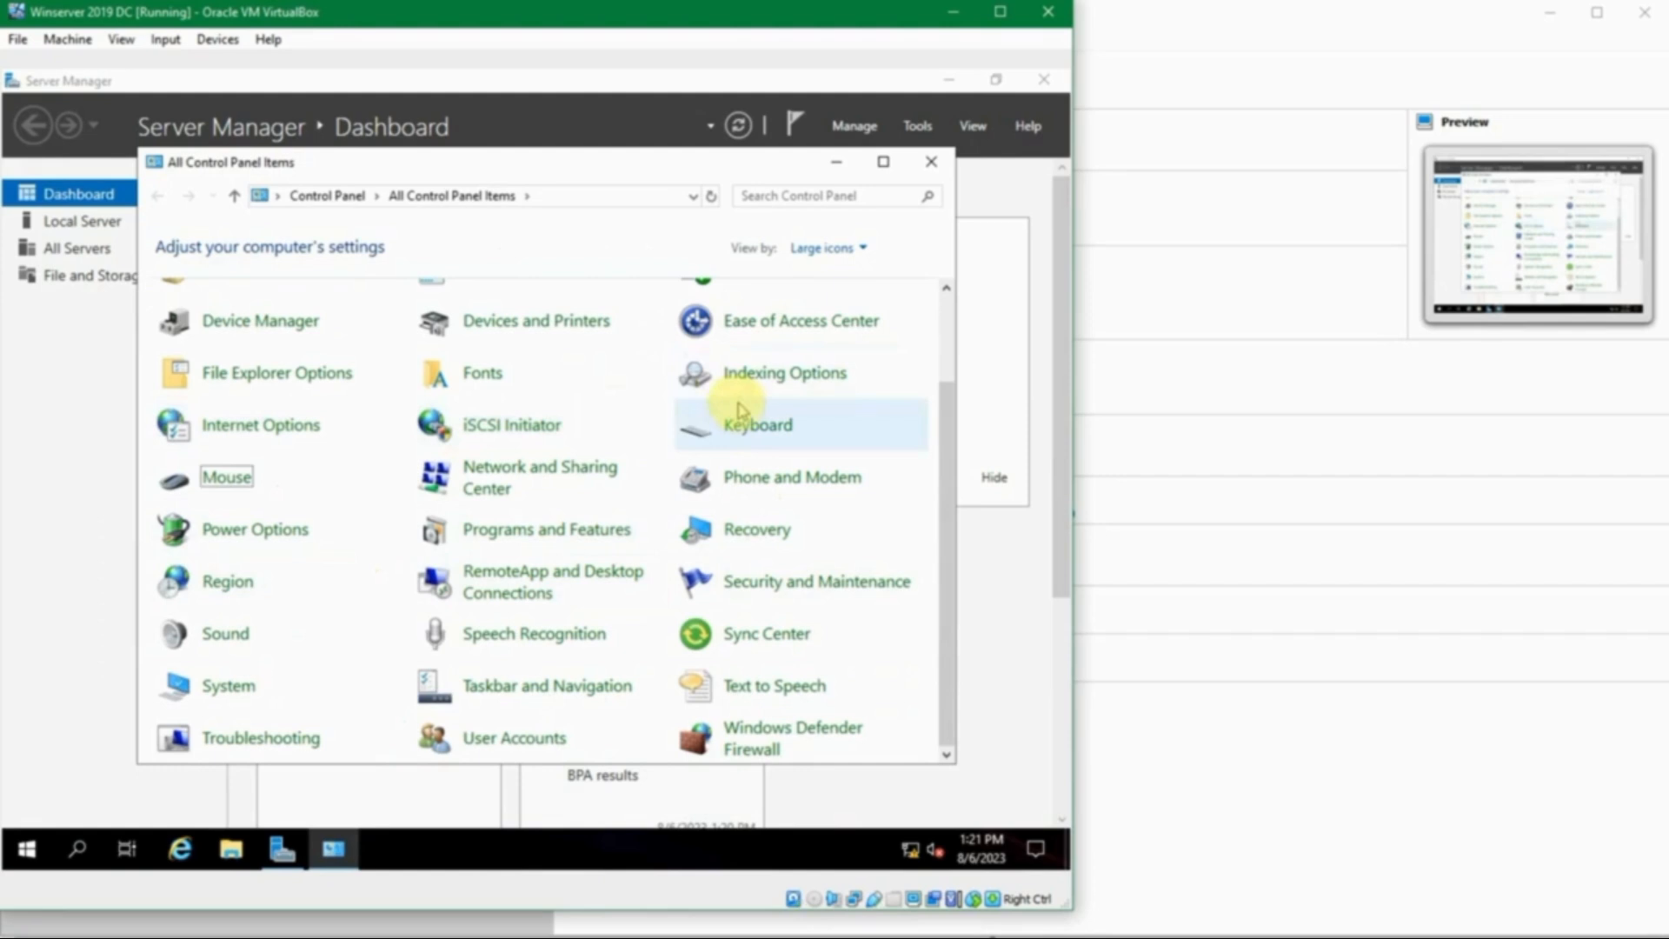
pyautogui.scroll(1, 765, 405)
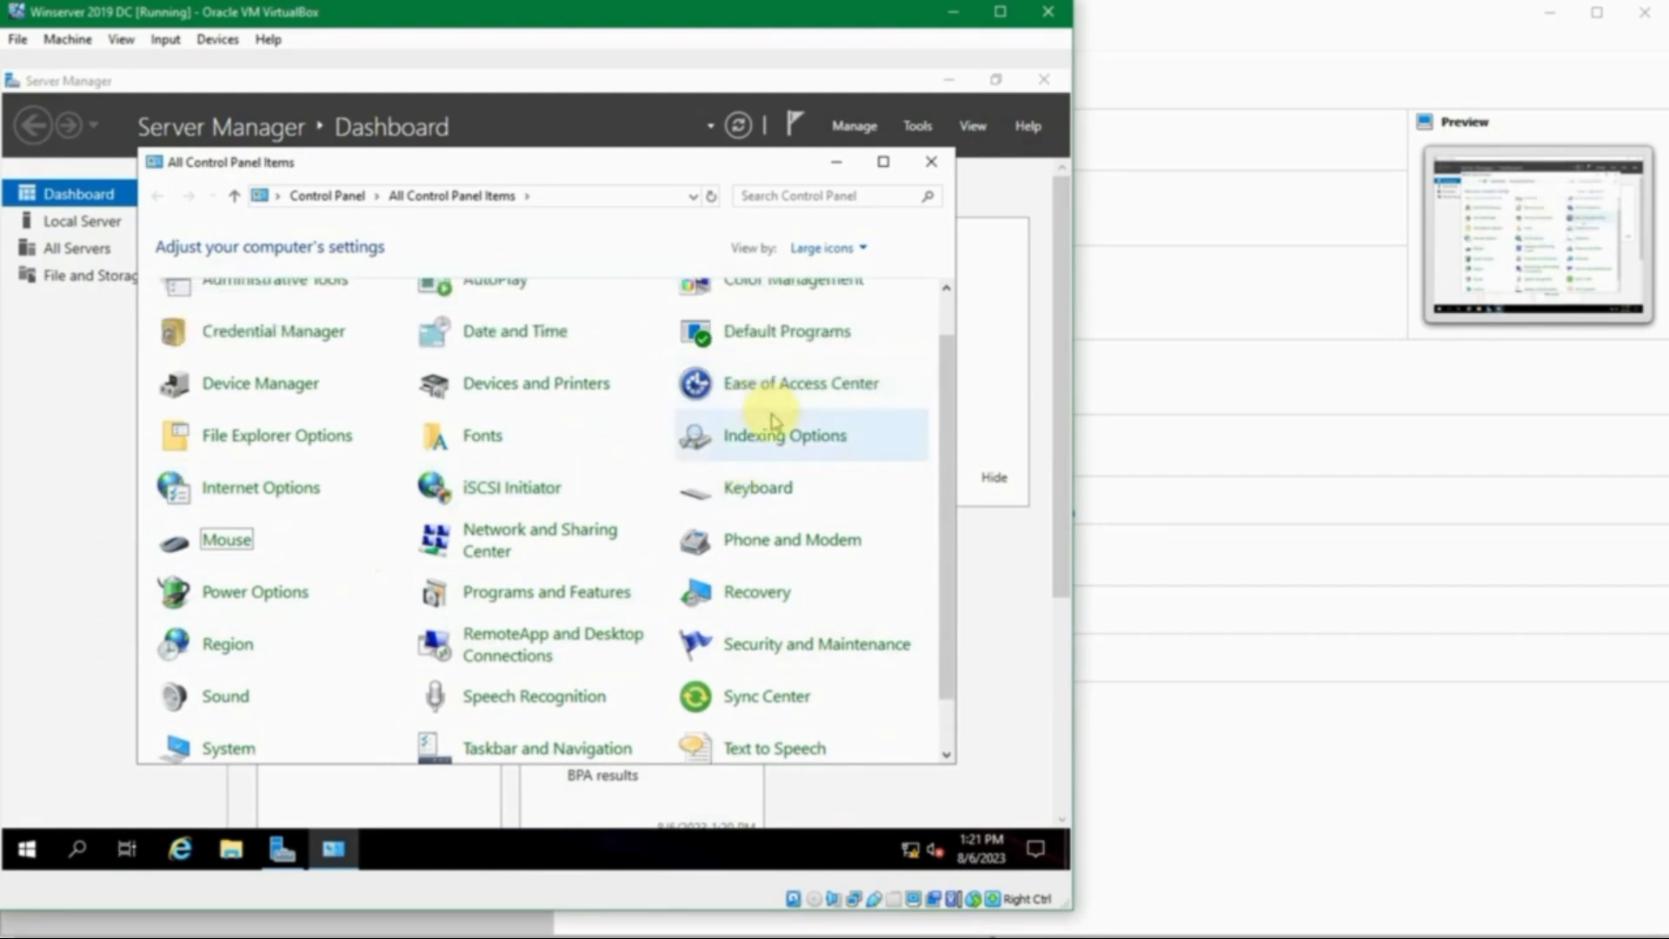
pyautogui.click(451, 527)
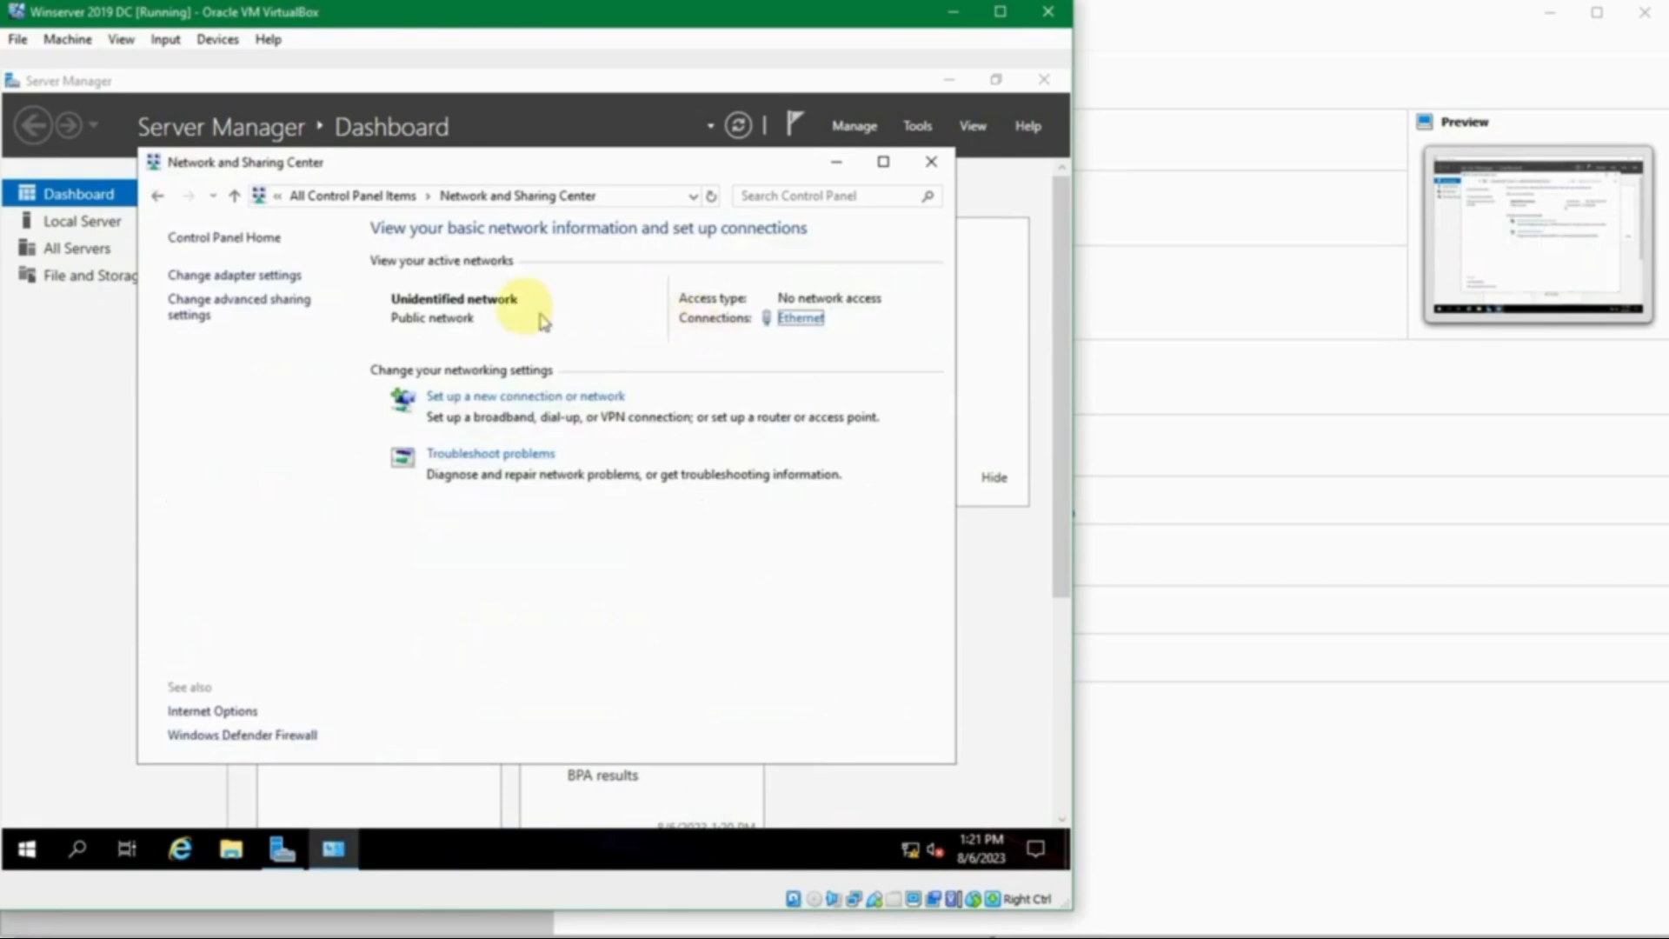
pyautogui.click(798, 322)
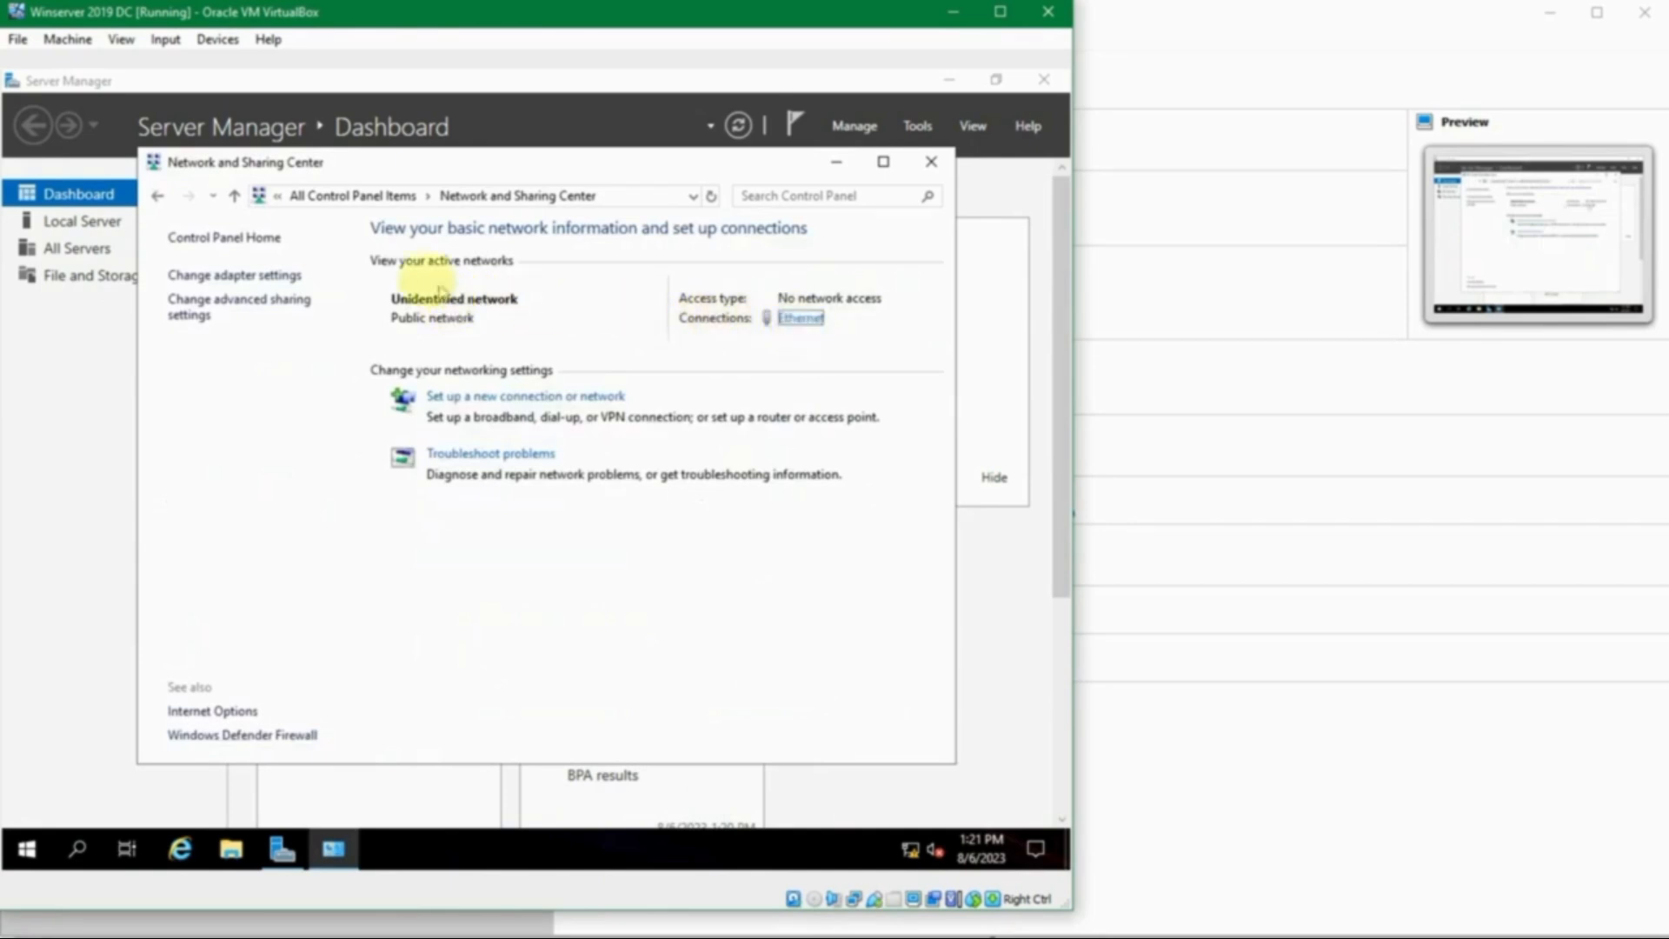
pyautogui.click(780, 320)
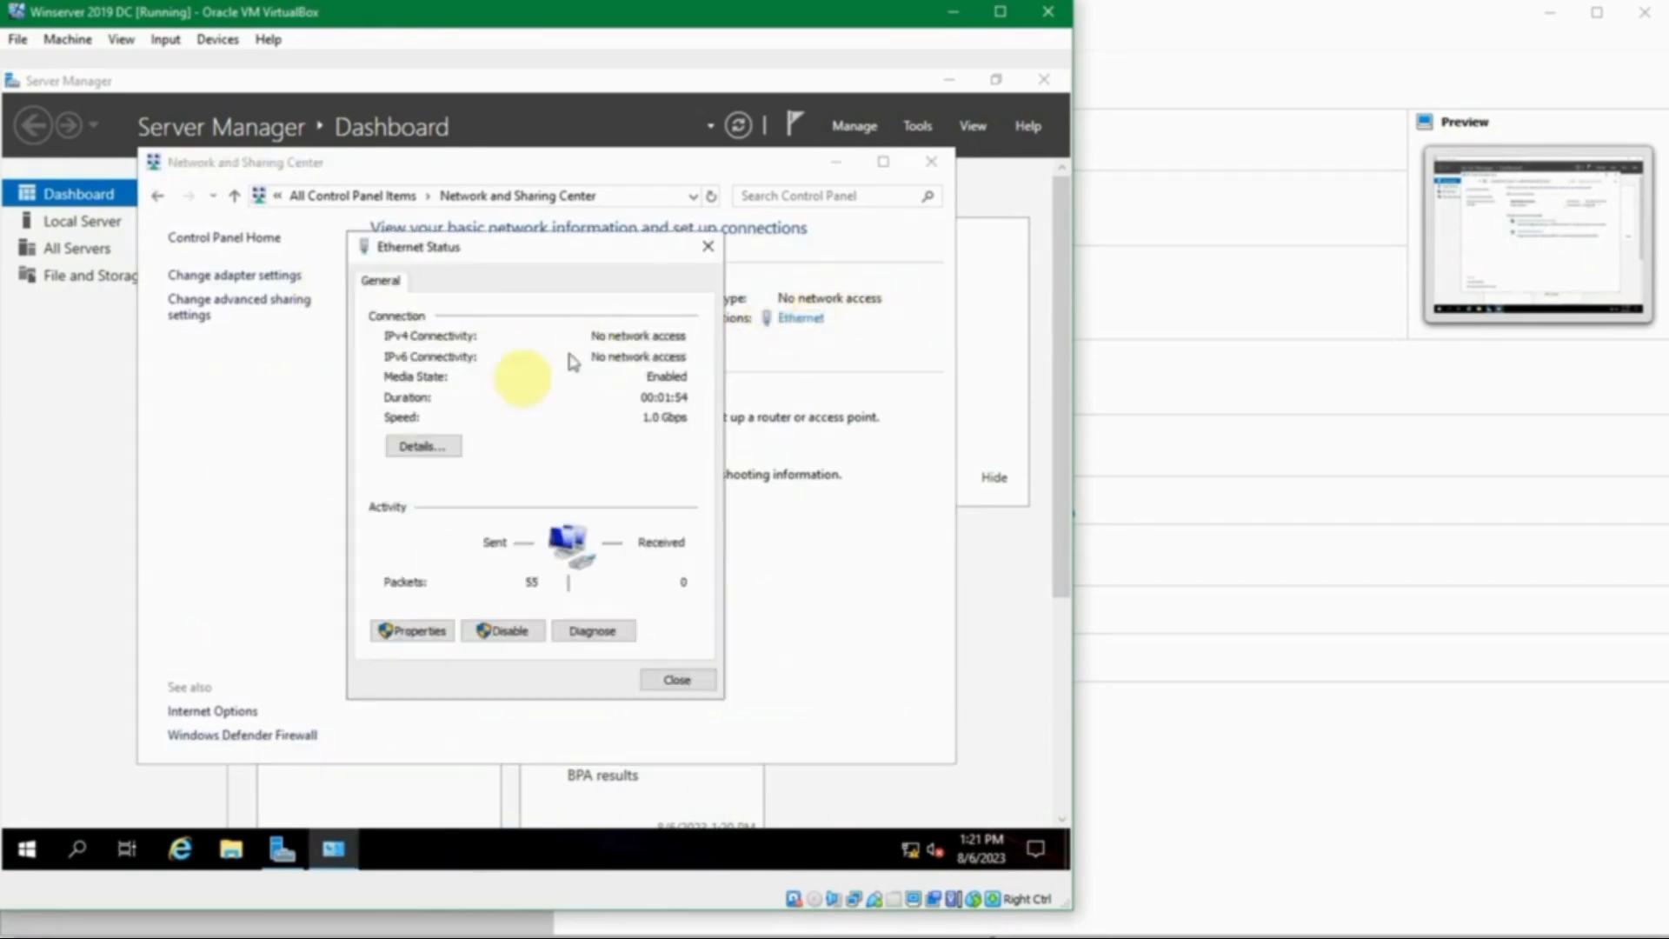
pyautogui.click(430, 630)
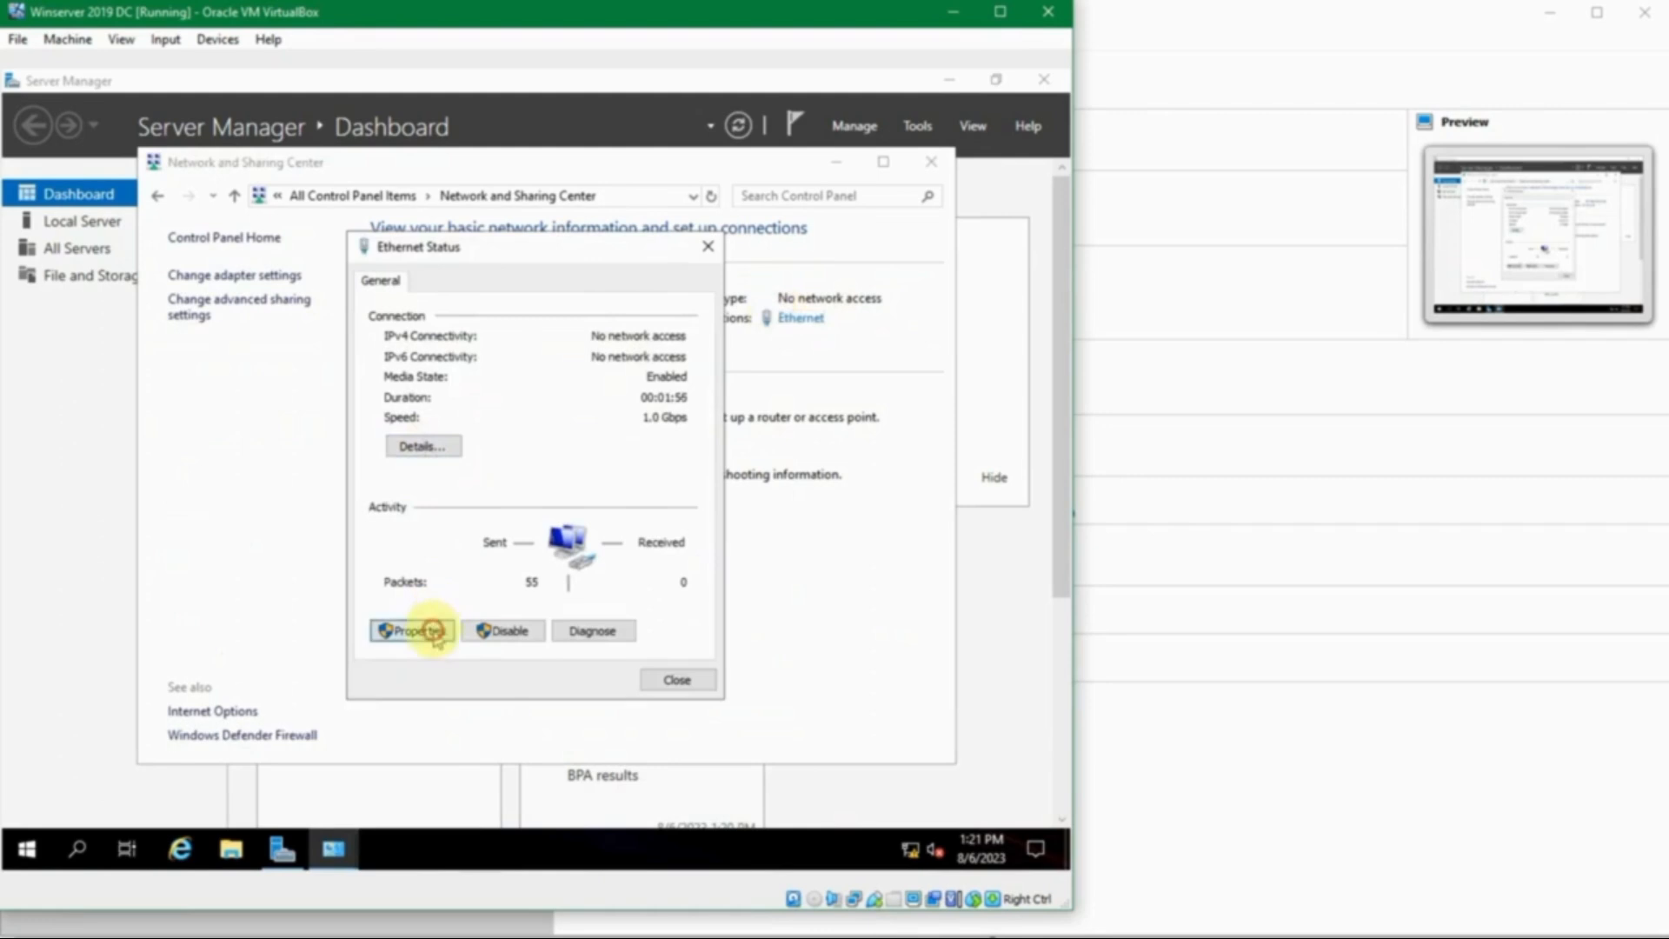
# - Set IPv4 to static 192.168.56.11, mask 255.255.255.0, preferred DNS 127.0.0.1
pyautogui.doubleClick(503, 485)
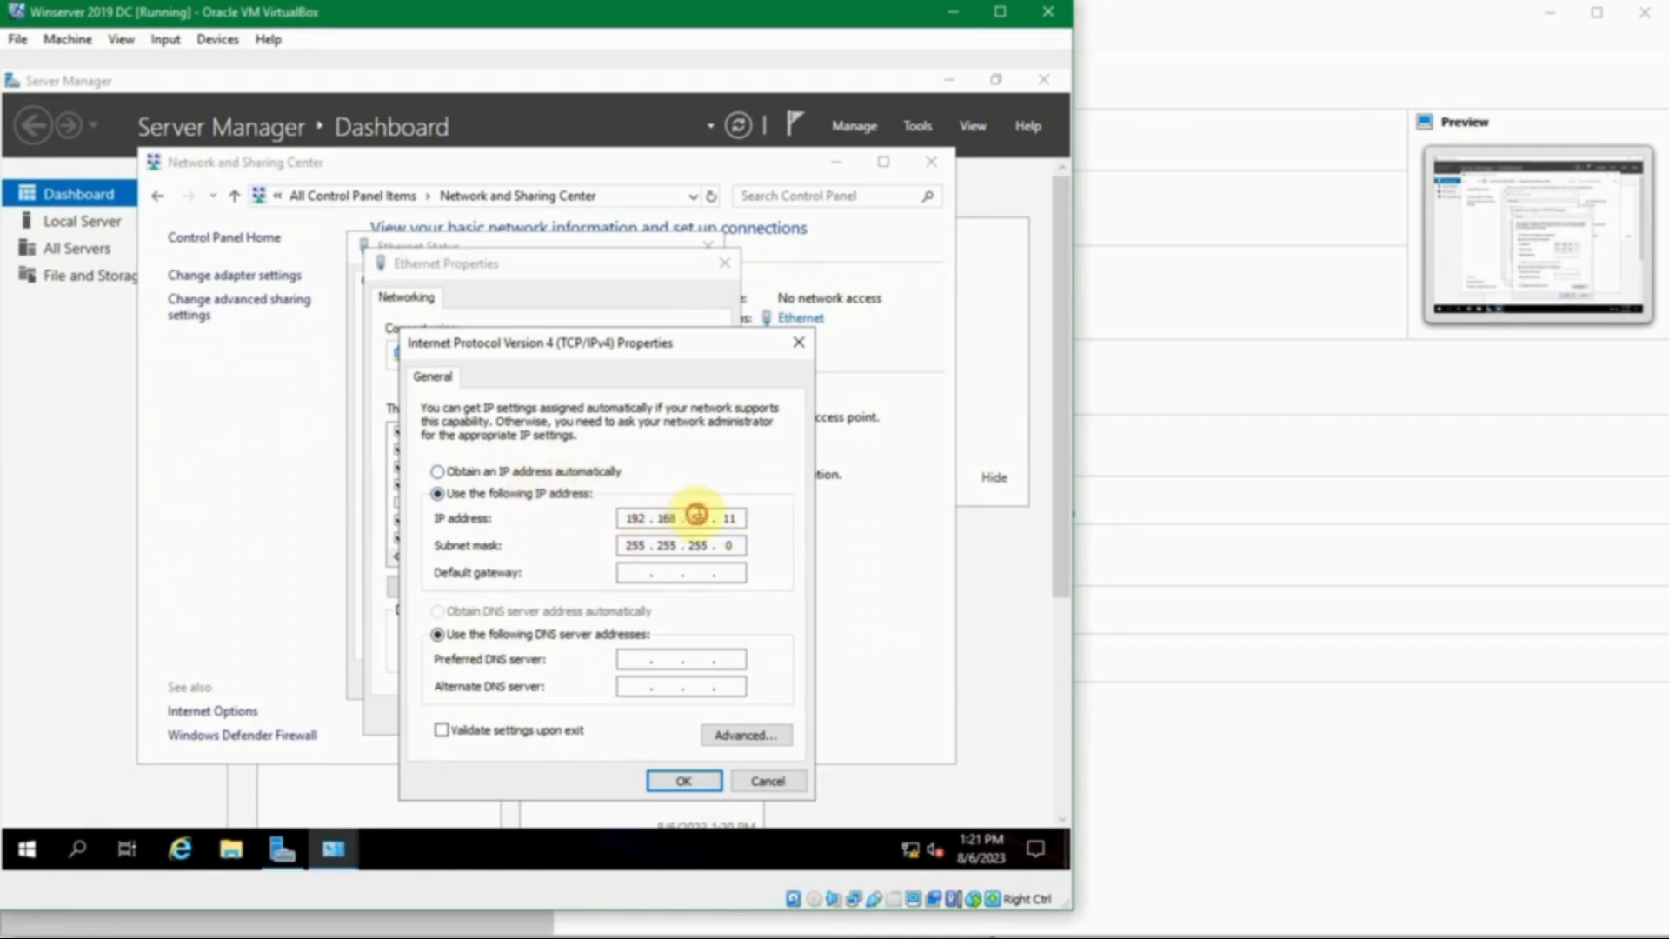
pyautogui.doubleClick(735, 517)
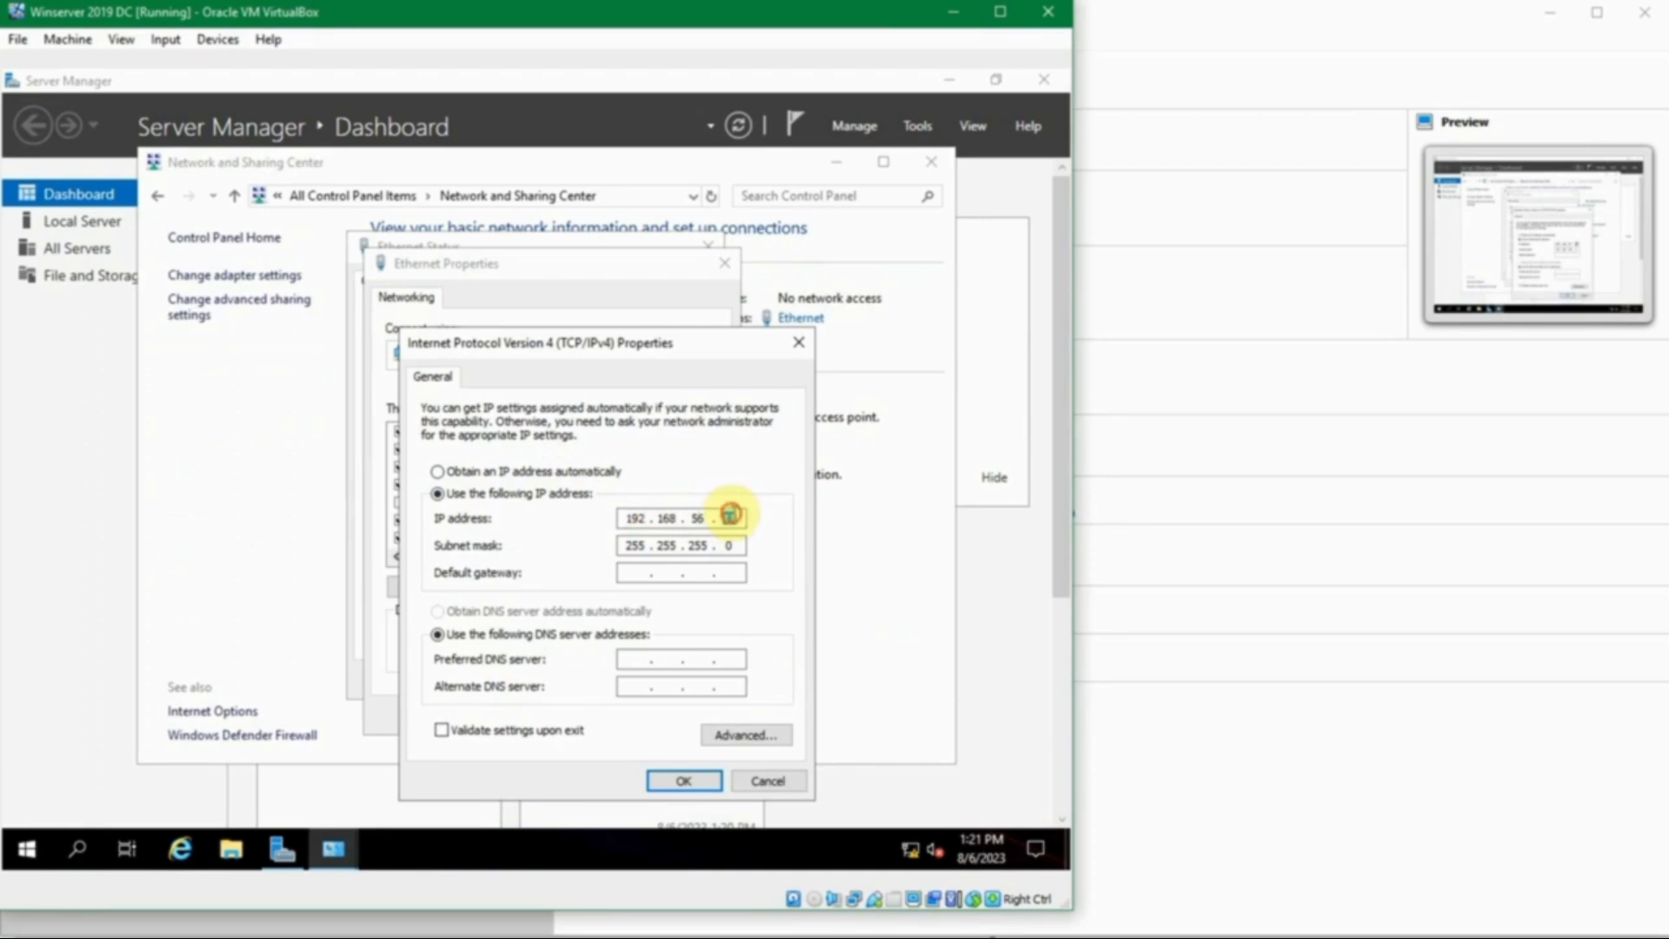
pyautogui.click(676, 572)
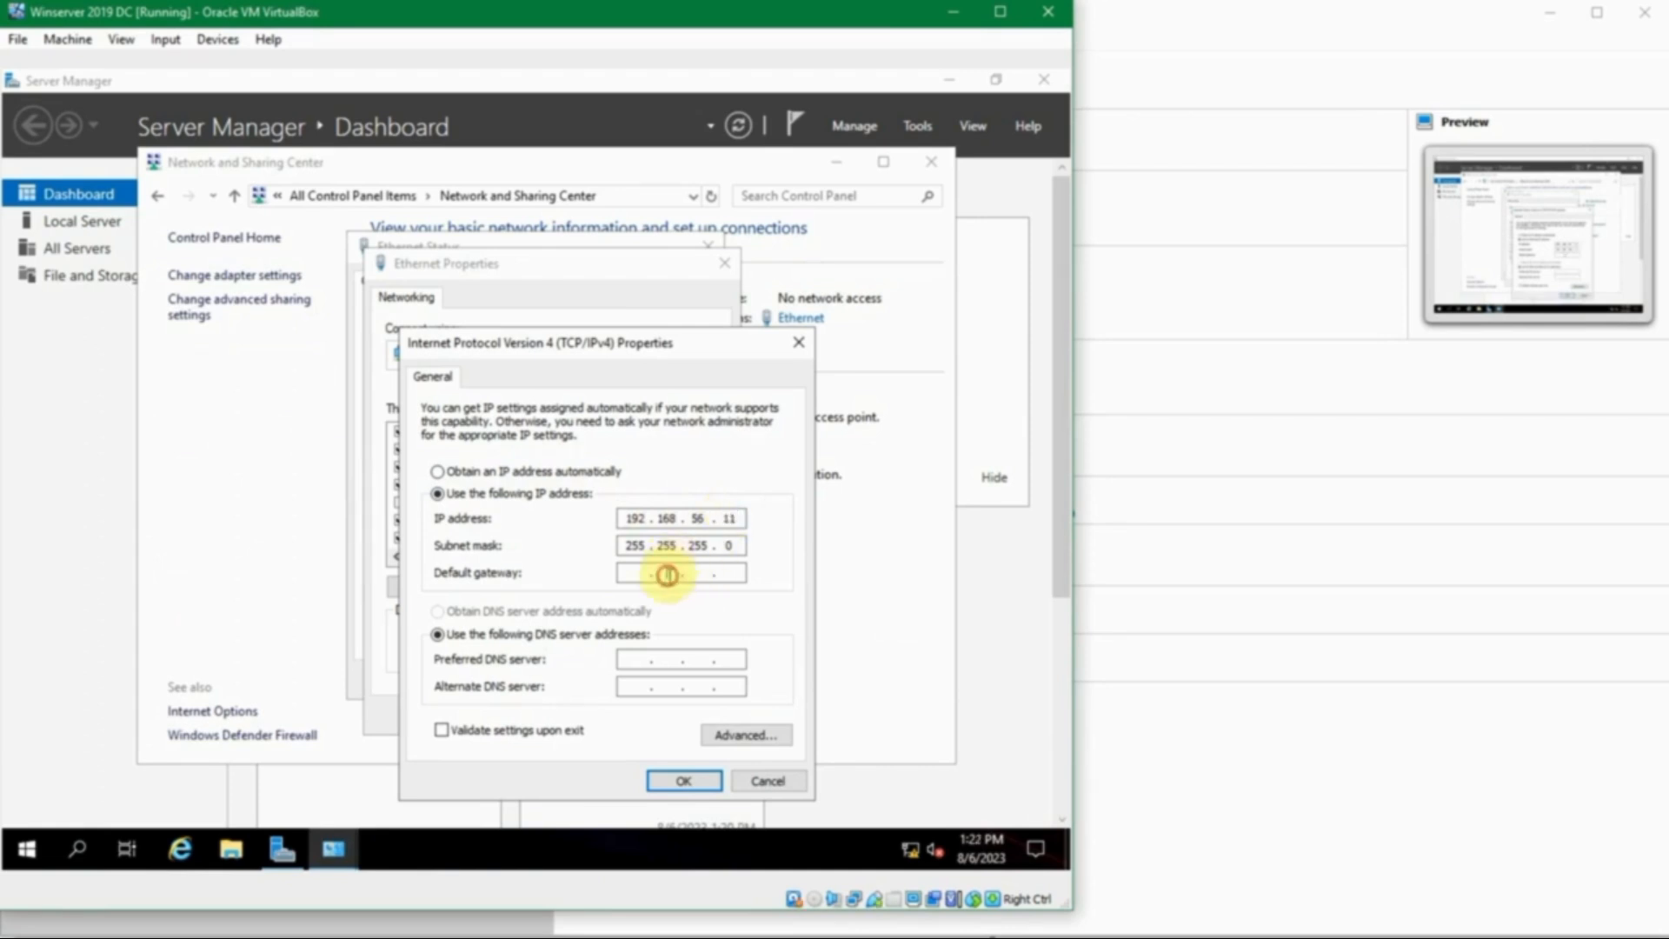
pyautogui.click(630, 657)
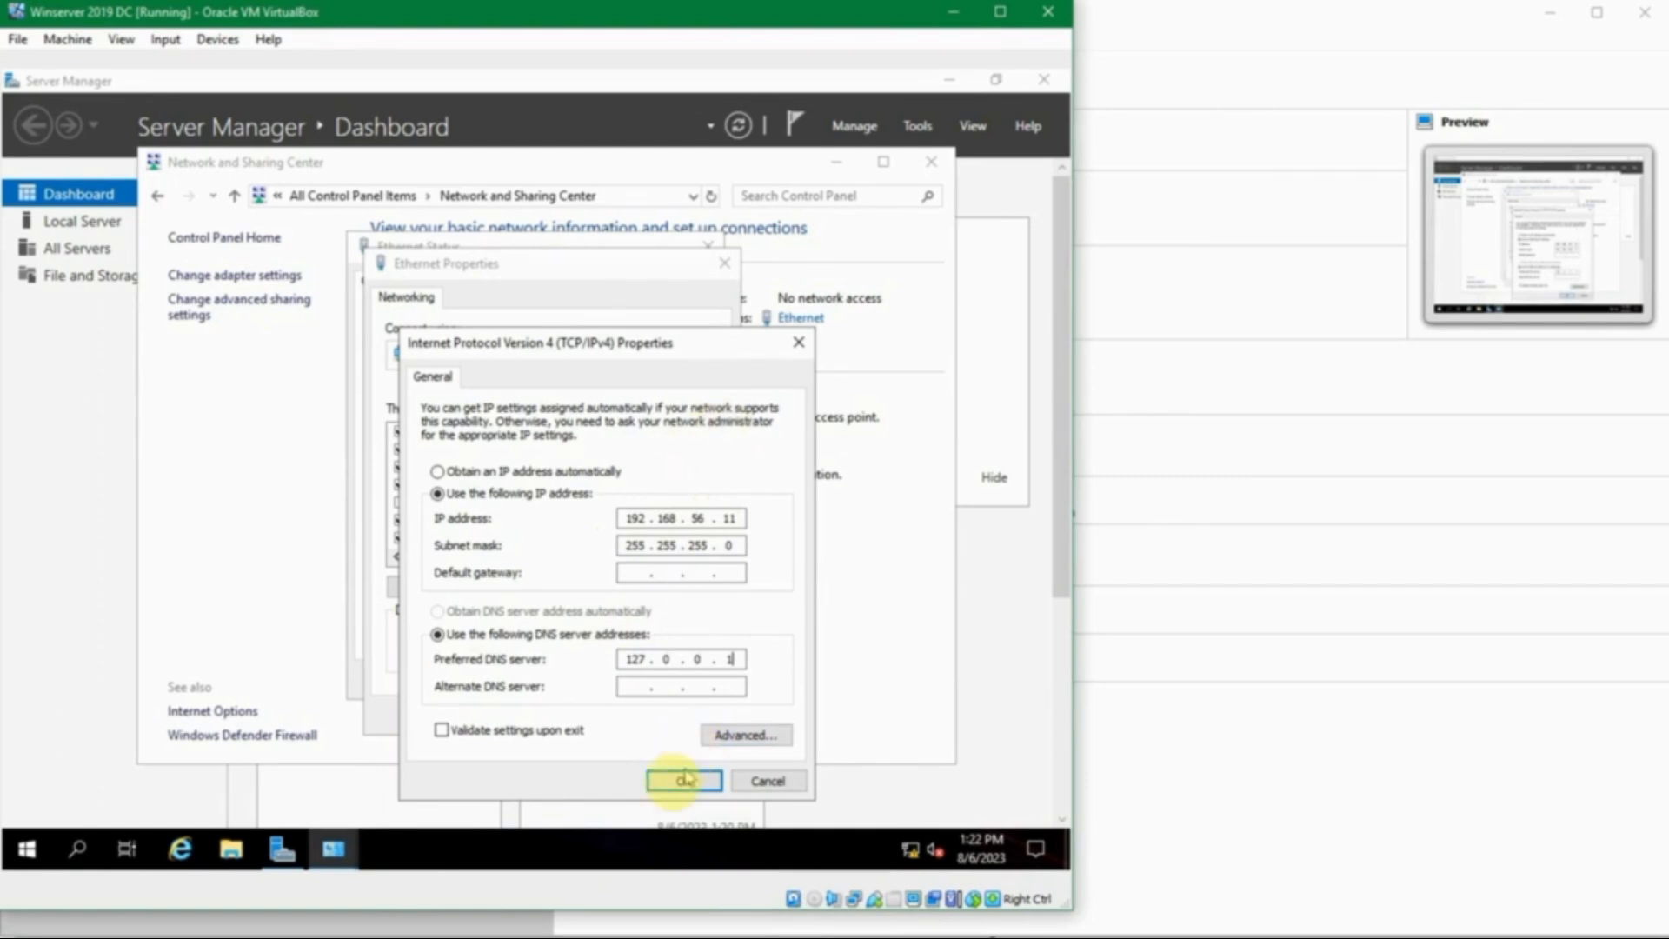
pyautogui.click(684, 778)
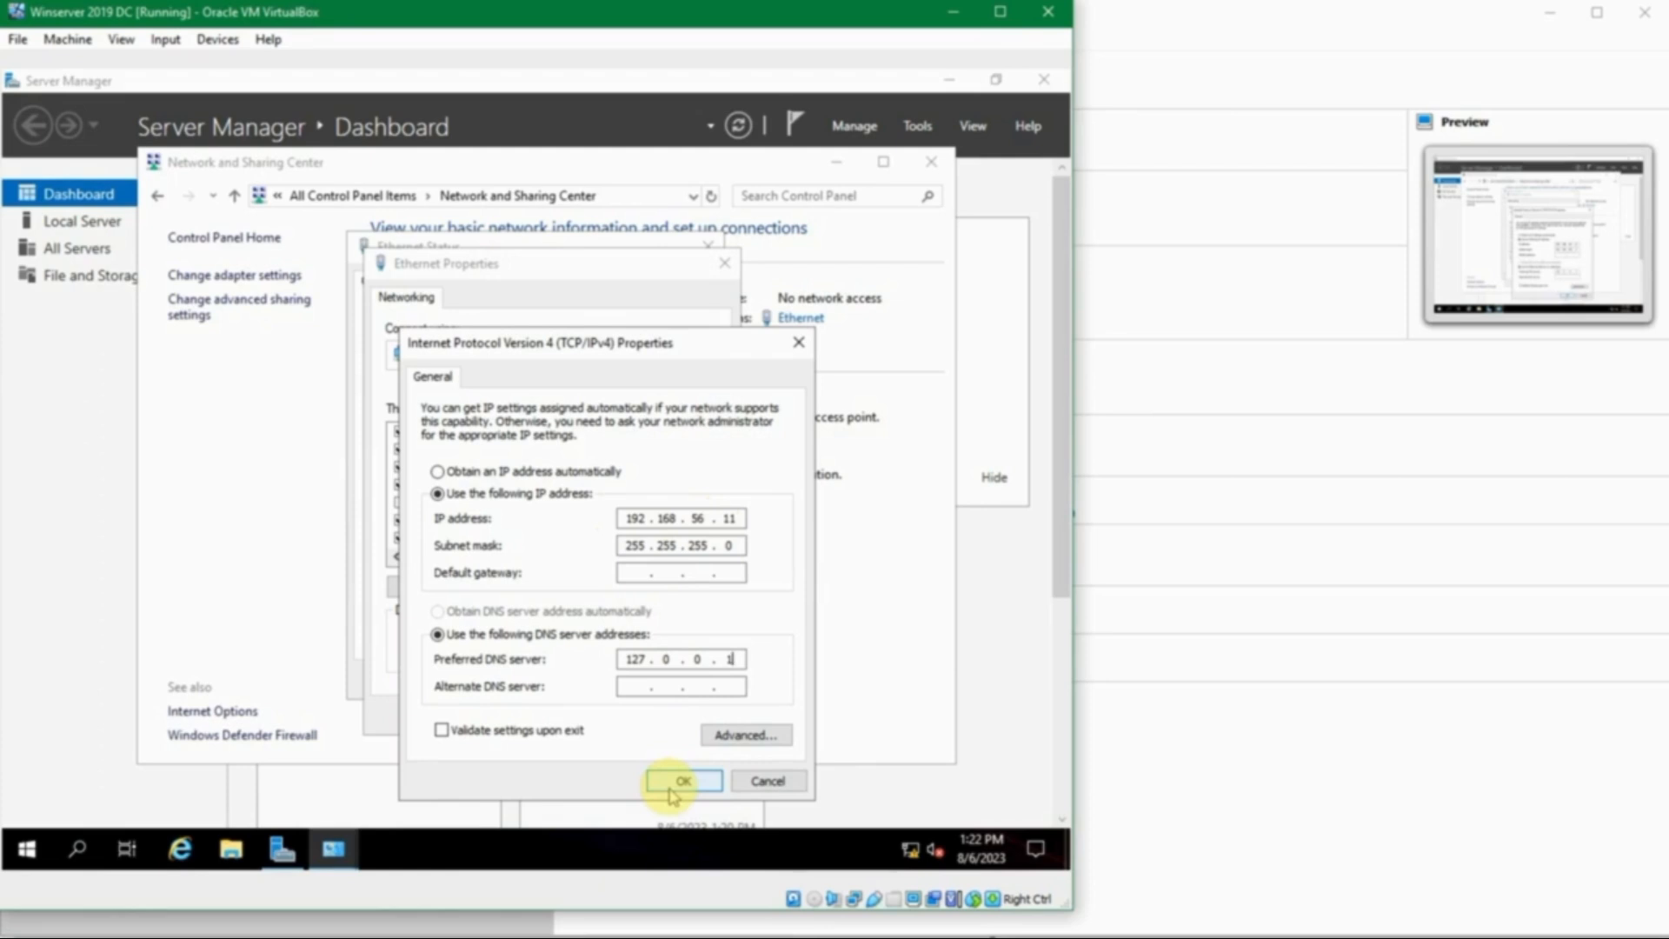
pyautogui.click(684, 779)
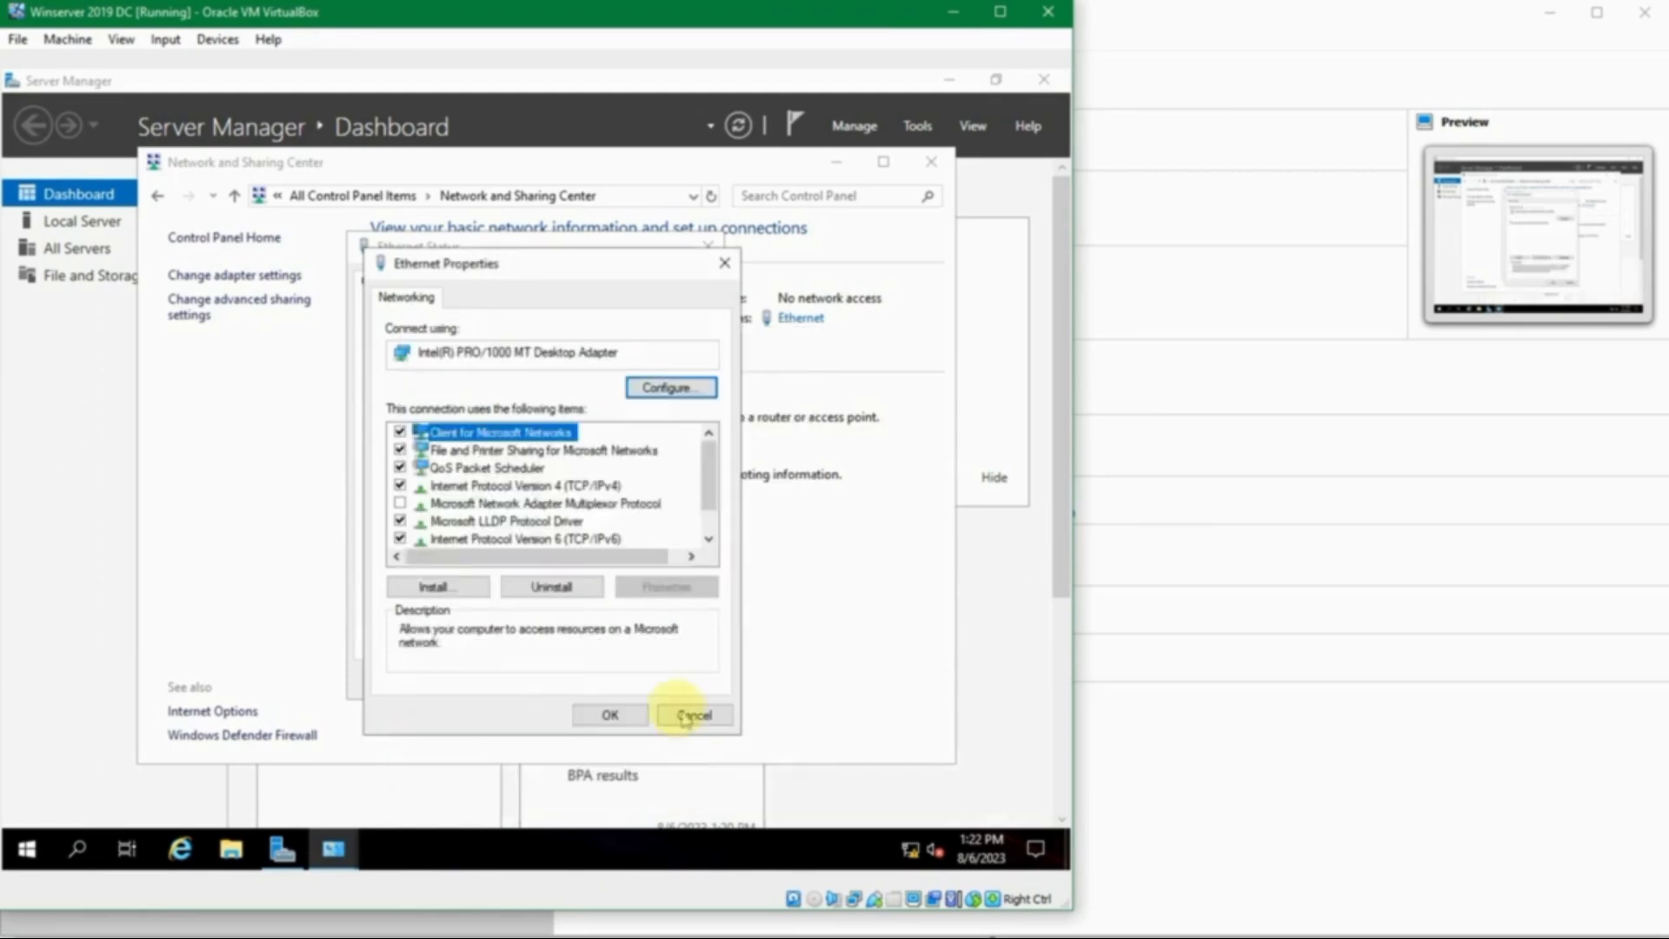
# - Close the Ethernet Properties, Ethernet Status and Network and Sharing Center windows
pyautogui.click(610, 714)
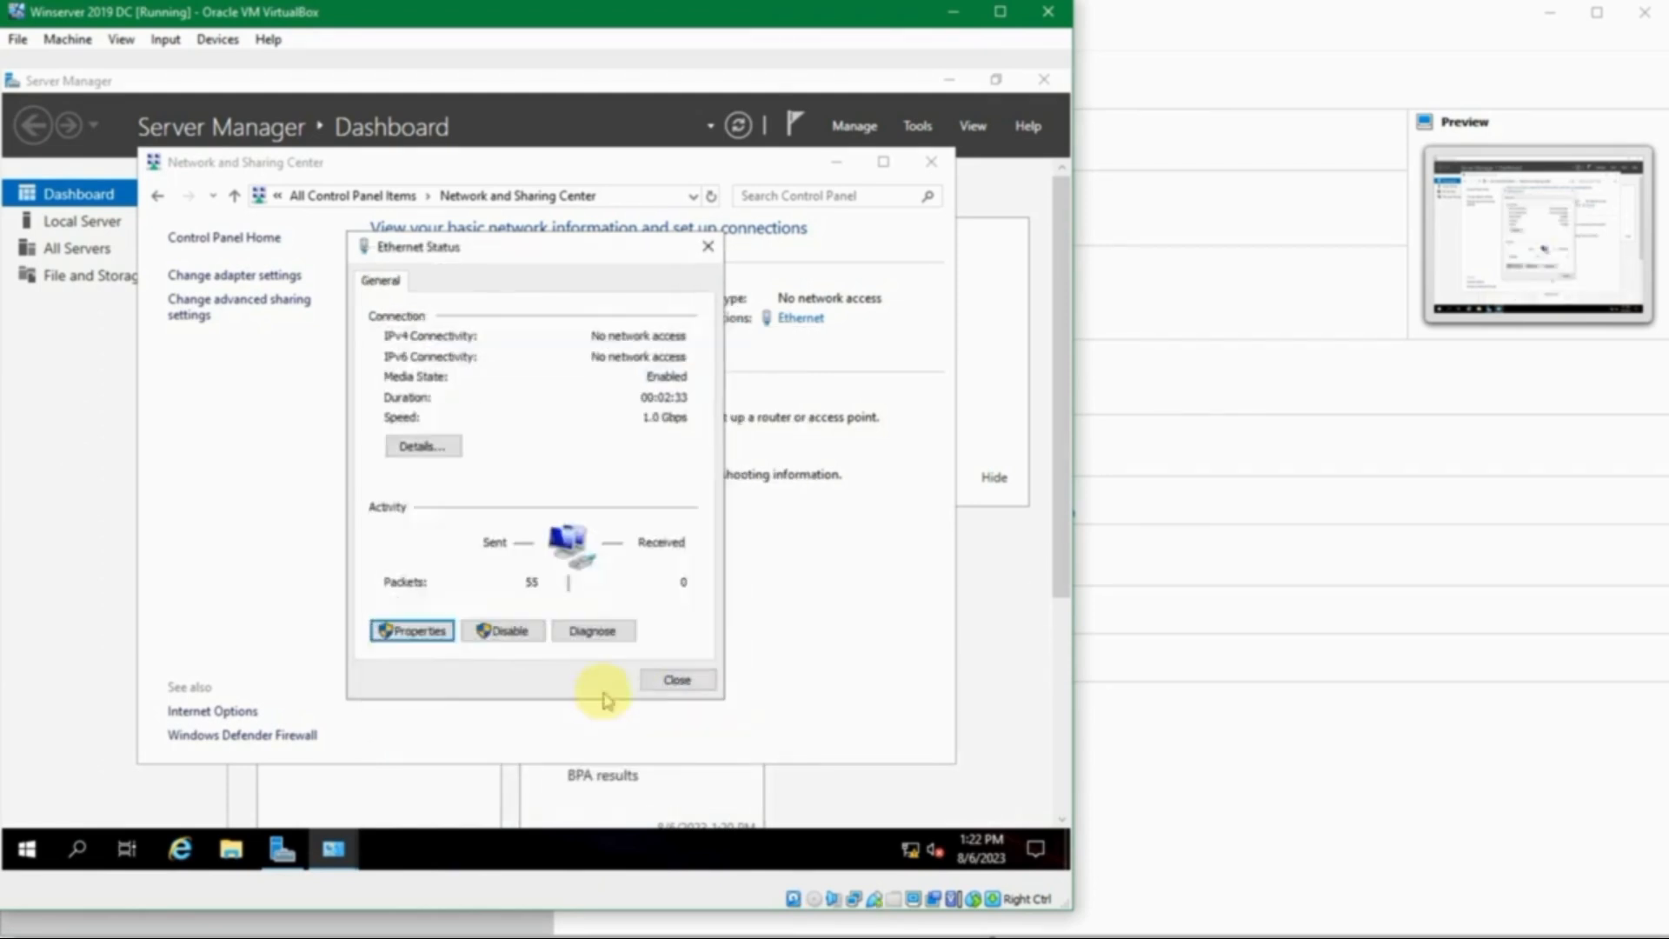
pyautogui.click(668, 671)
pyautogui.click(931, 162)
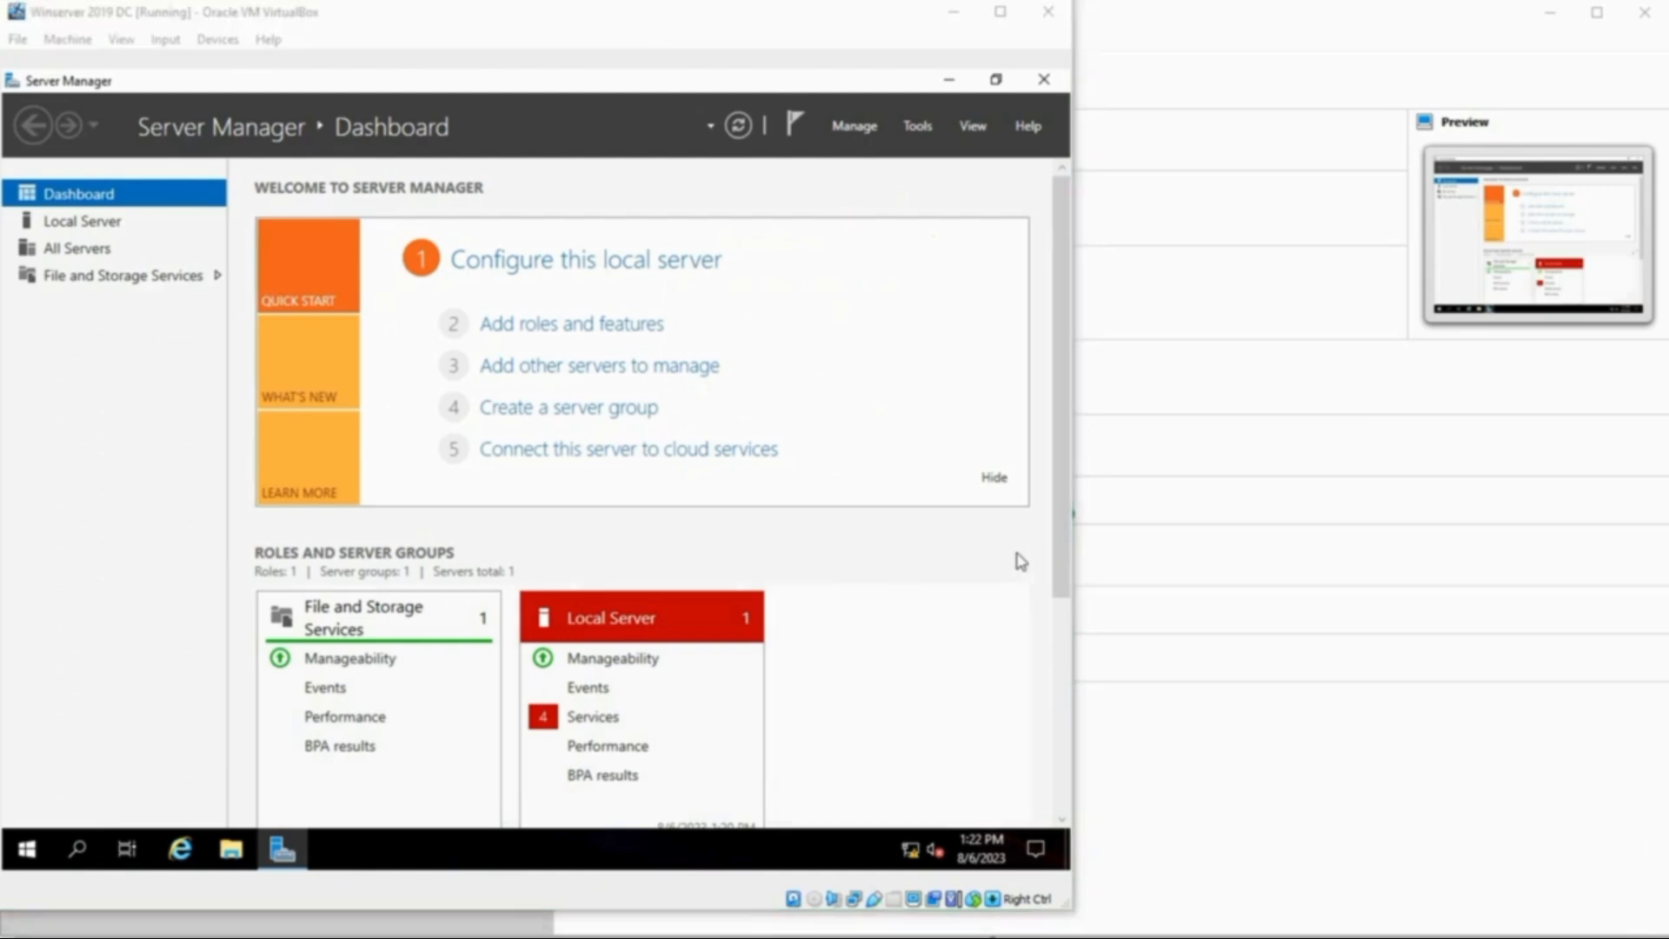
# - Go to Server Manager's Local Server page and open System Properties from the computer name link
pyautogui.click(122, 225)
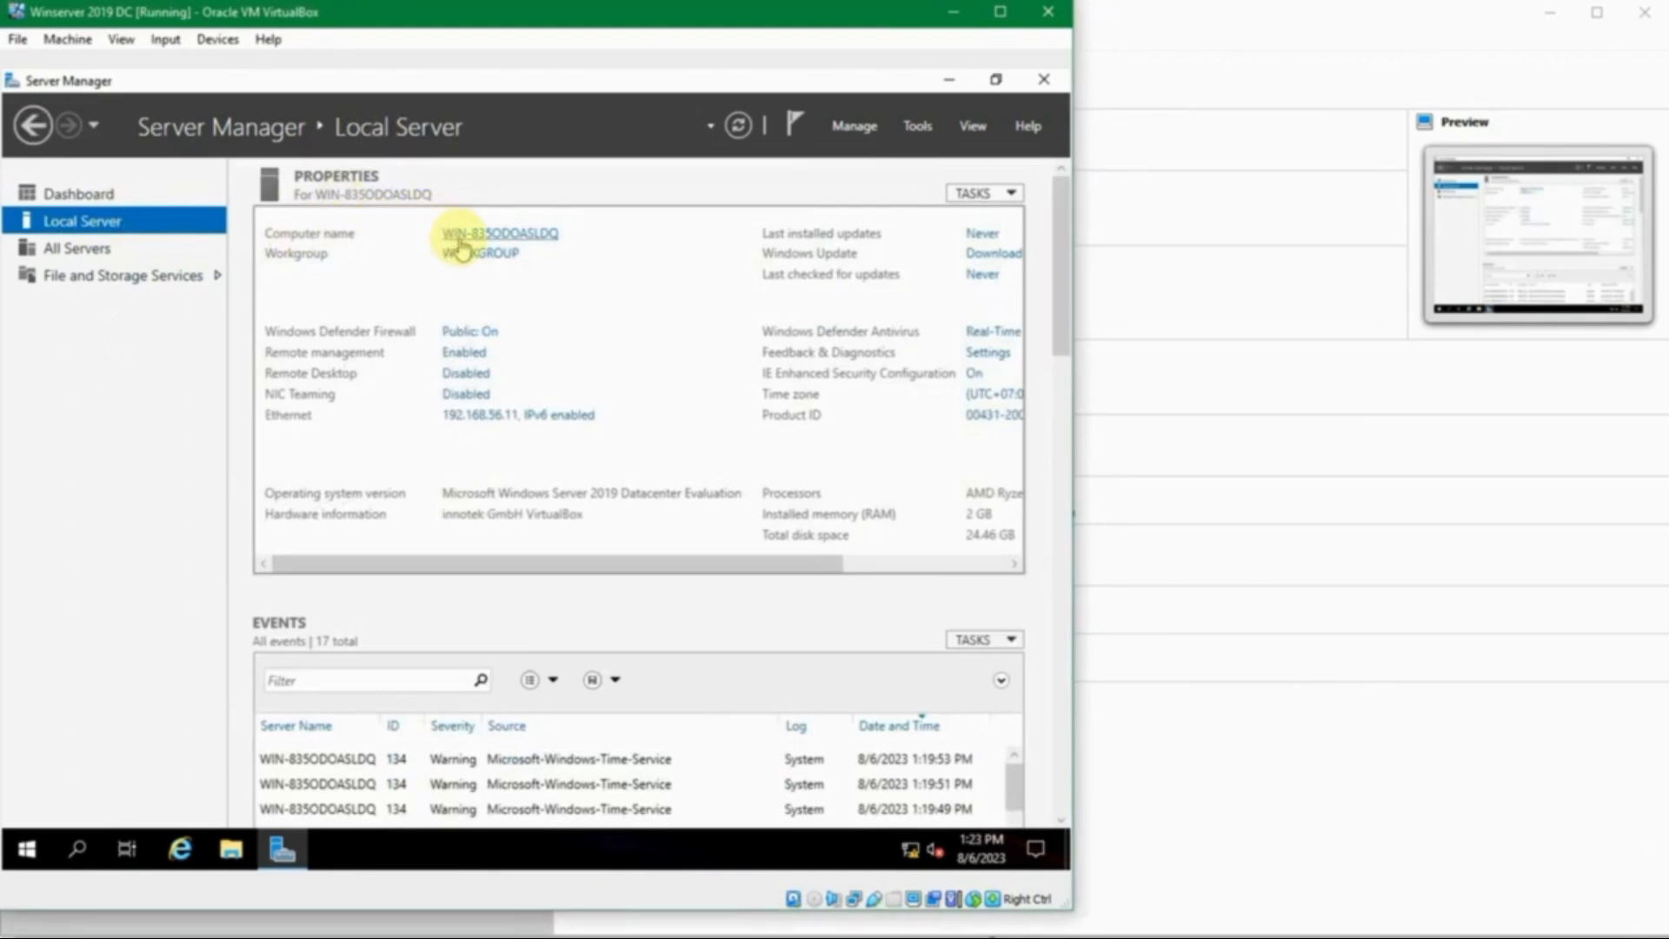
pyautogui.click(540, 233)
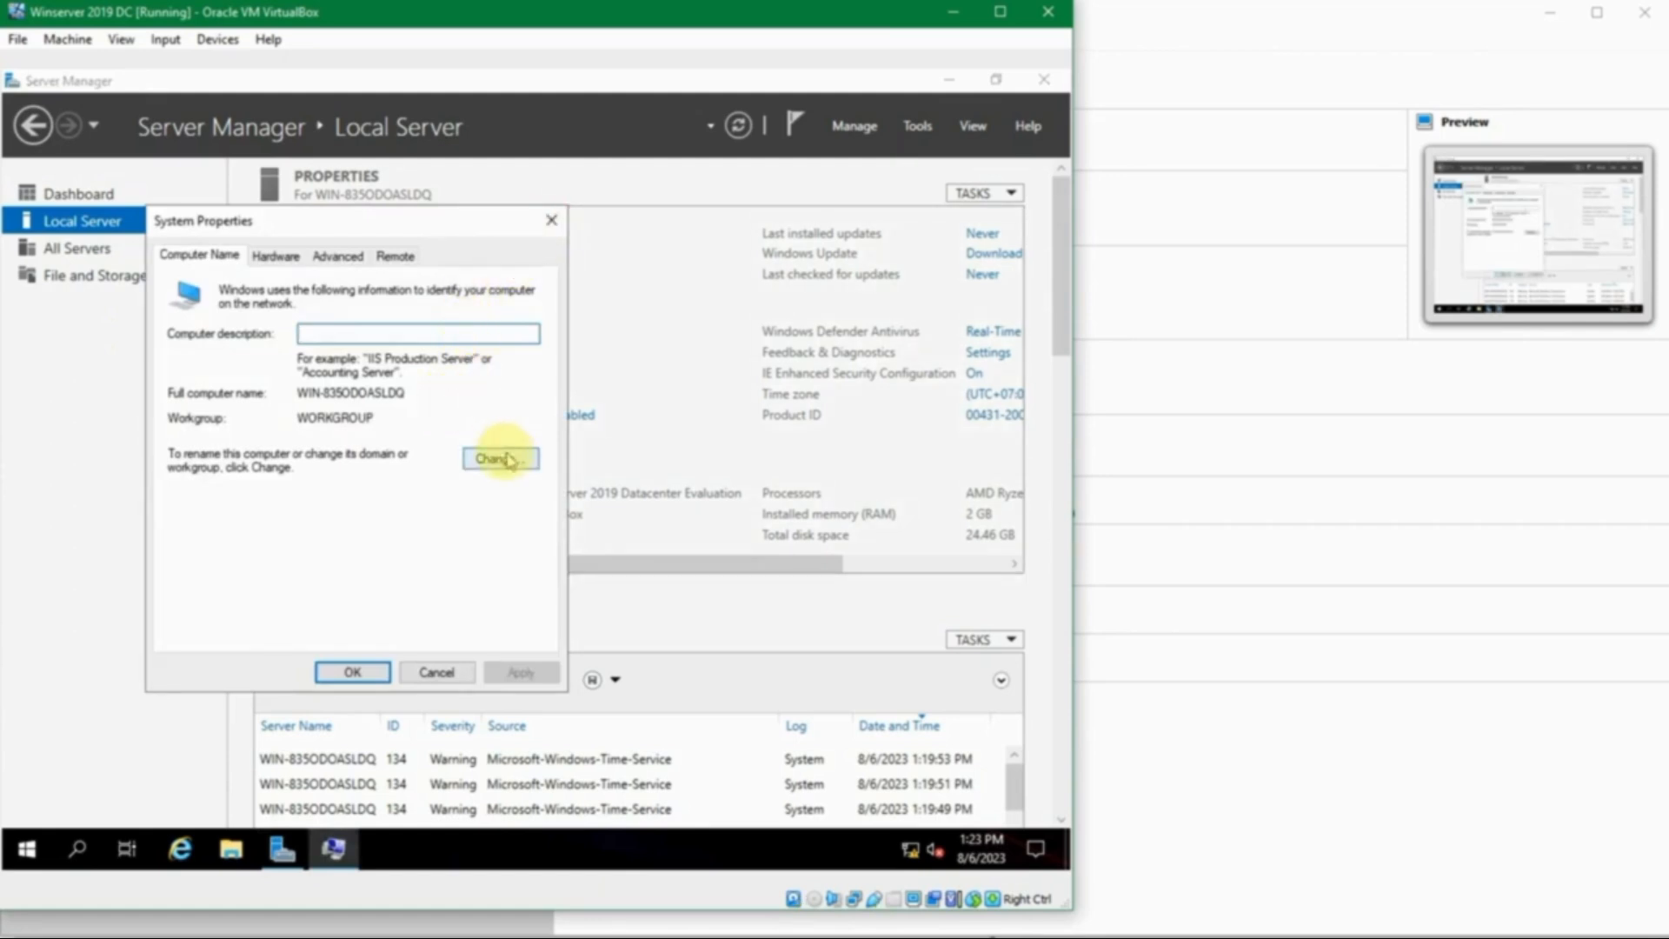
pyautogui.click(551, 220)
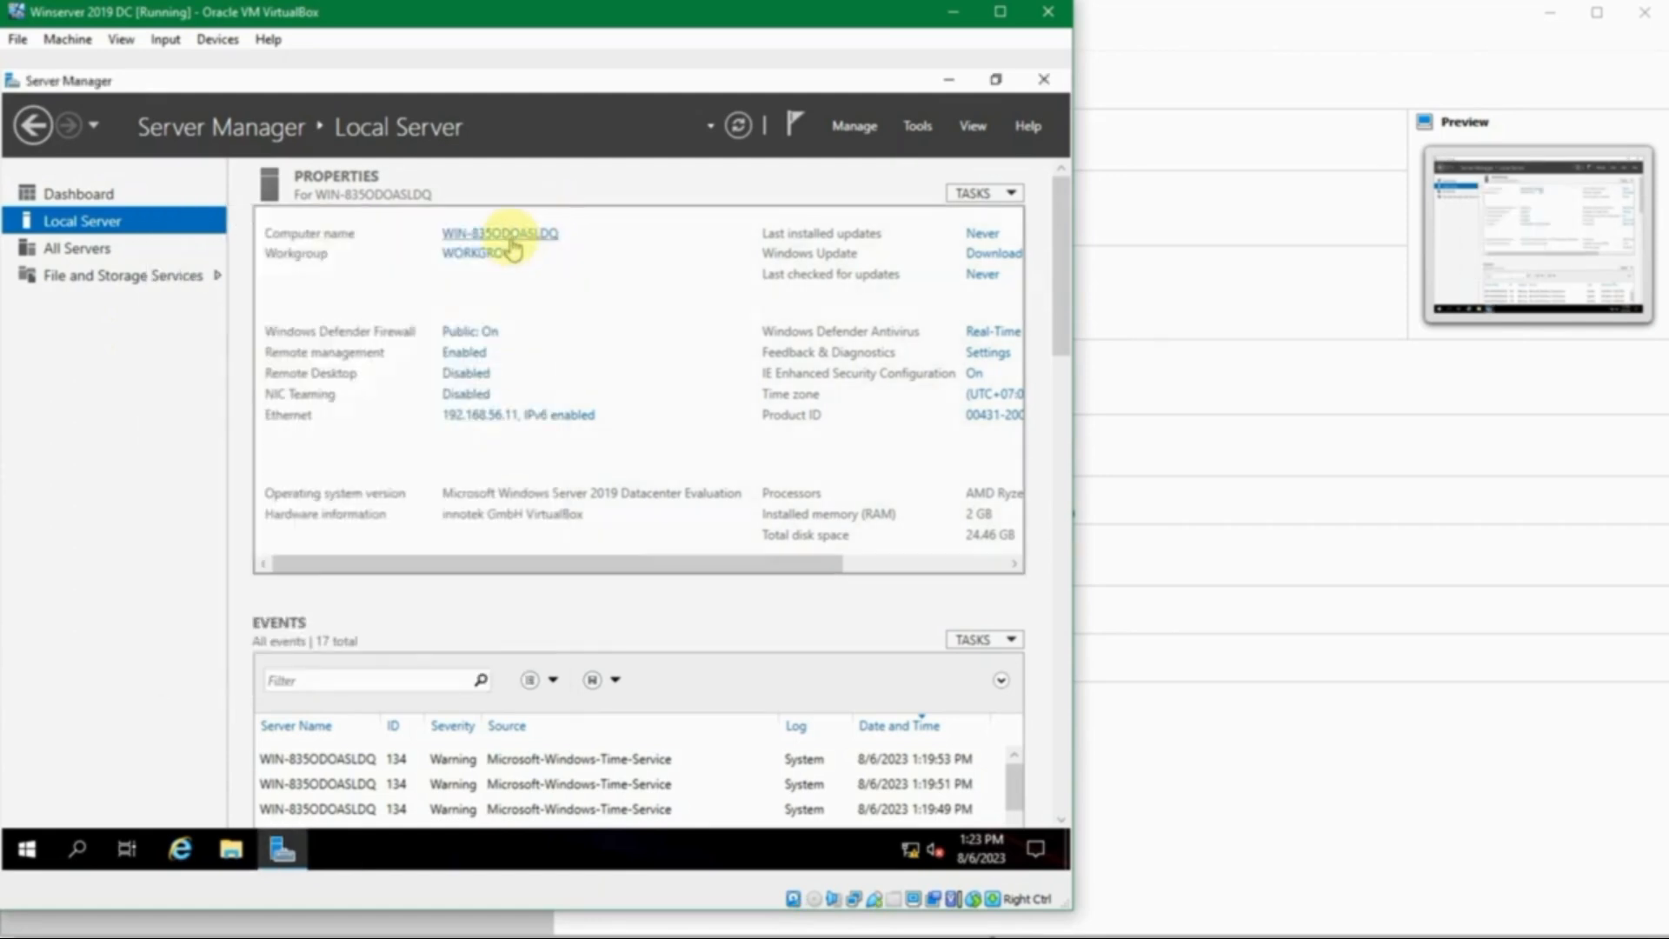
pyautogui.click(510, 242)
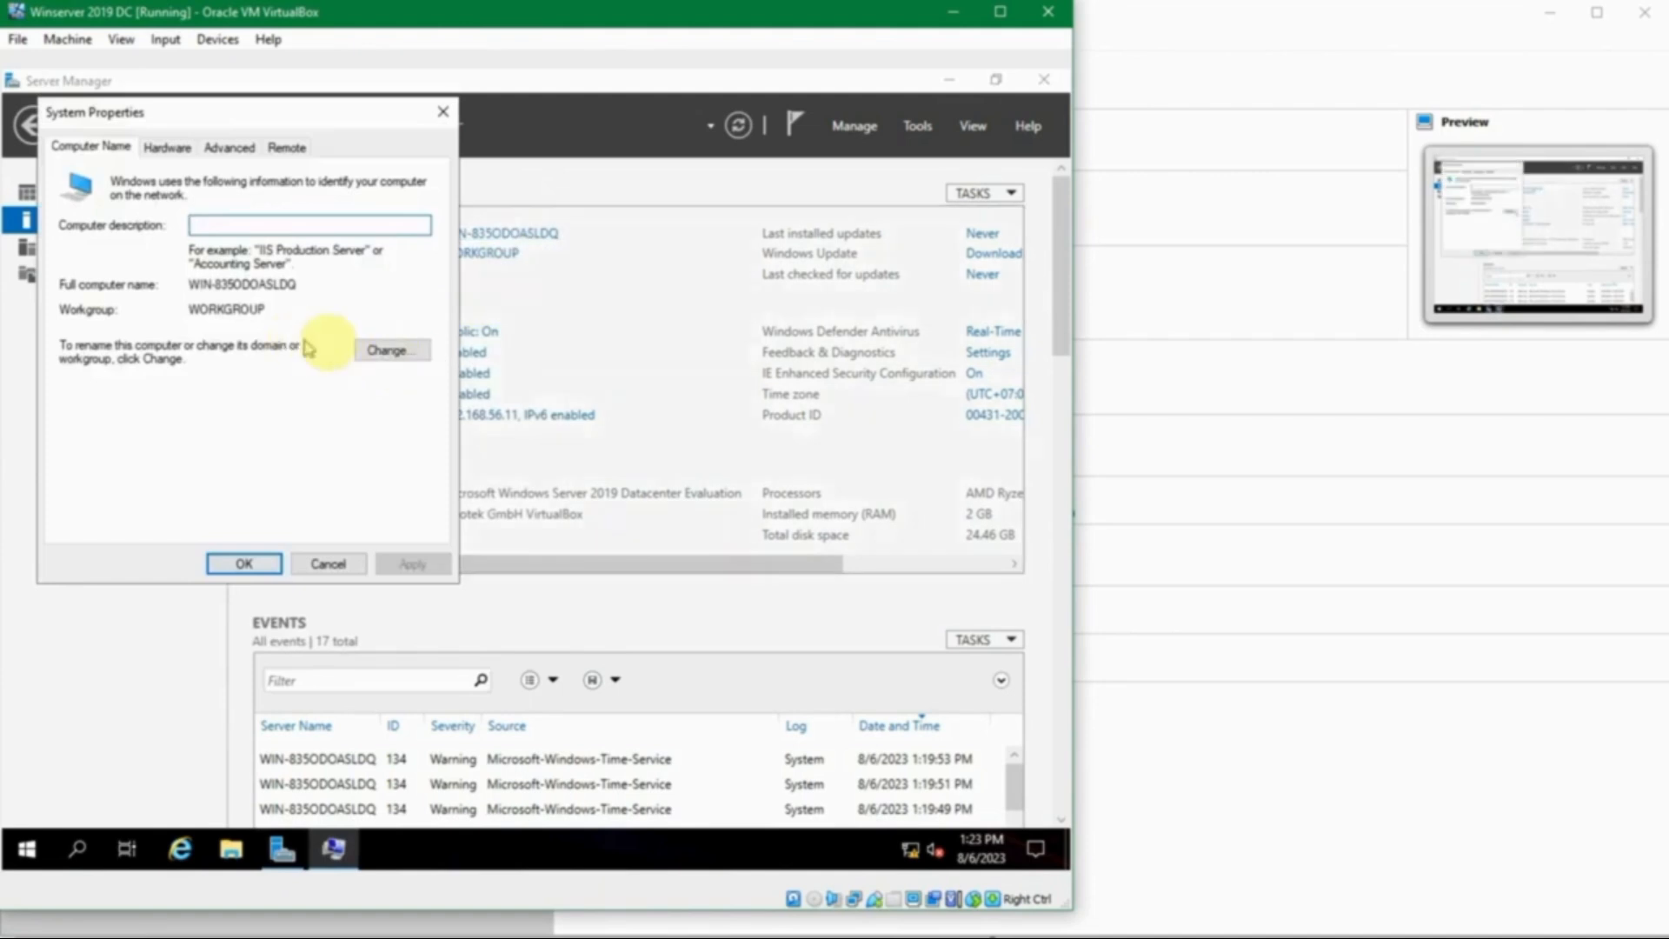
# - Change the computer name to JKT-DC1, checking the planned hostname in the notes
pyautogui.click(383, 352)
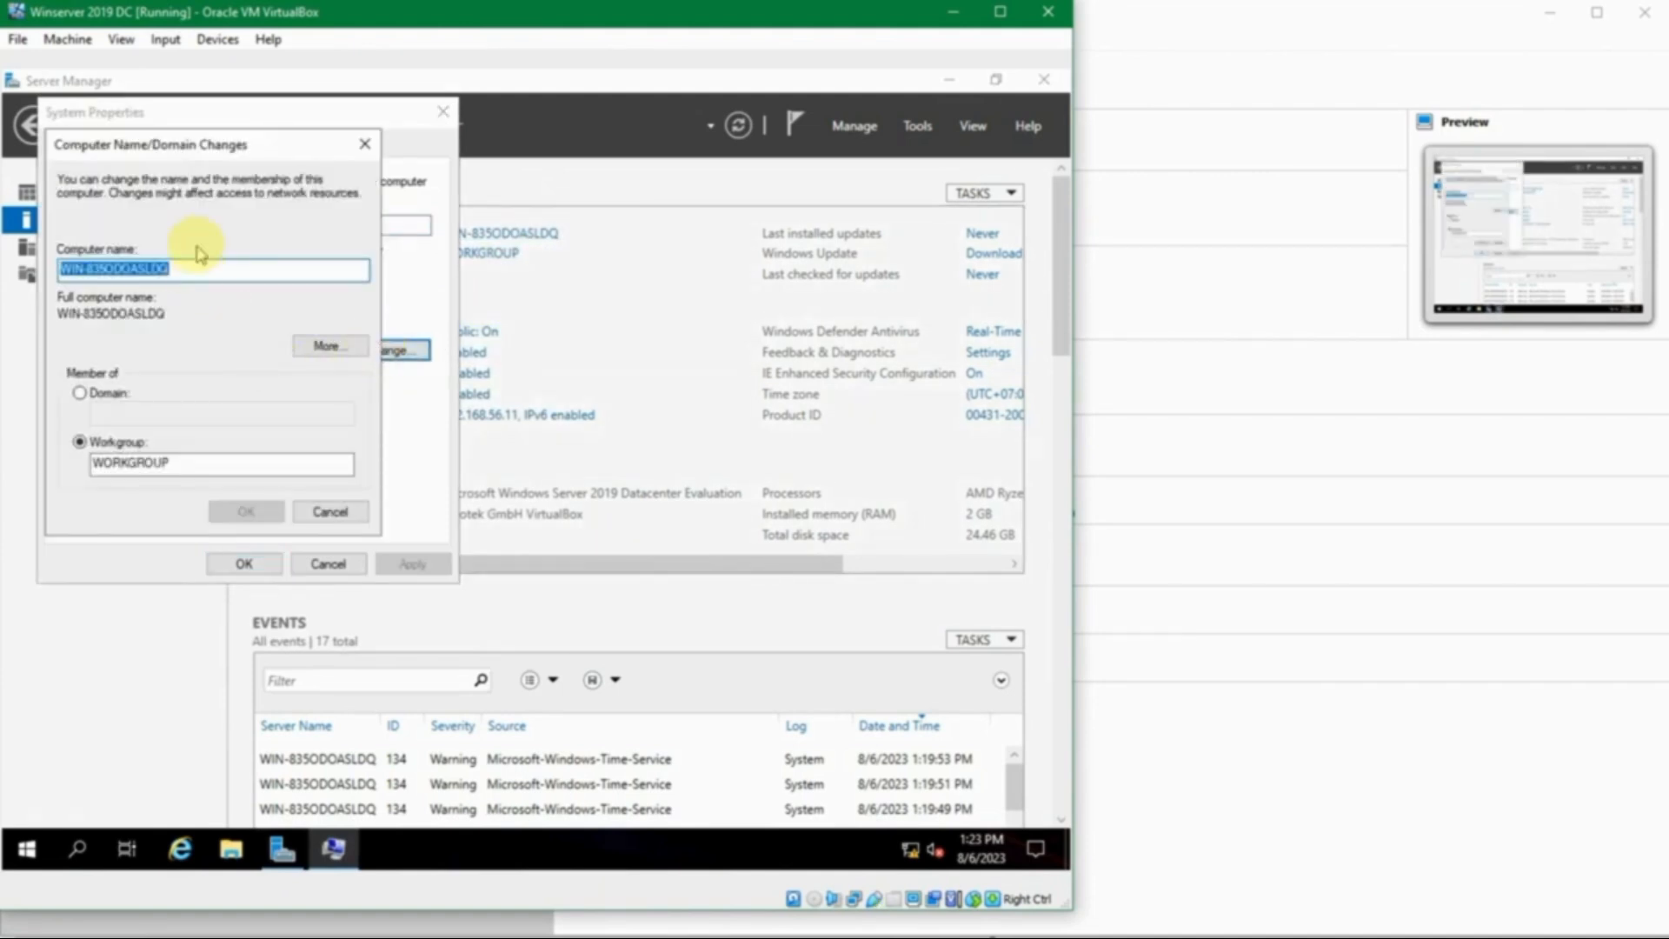
pyautogui.moveTo(663, 935)
pyautogui.click(719, 894)
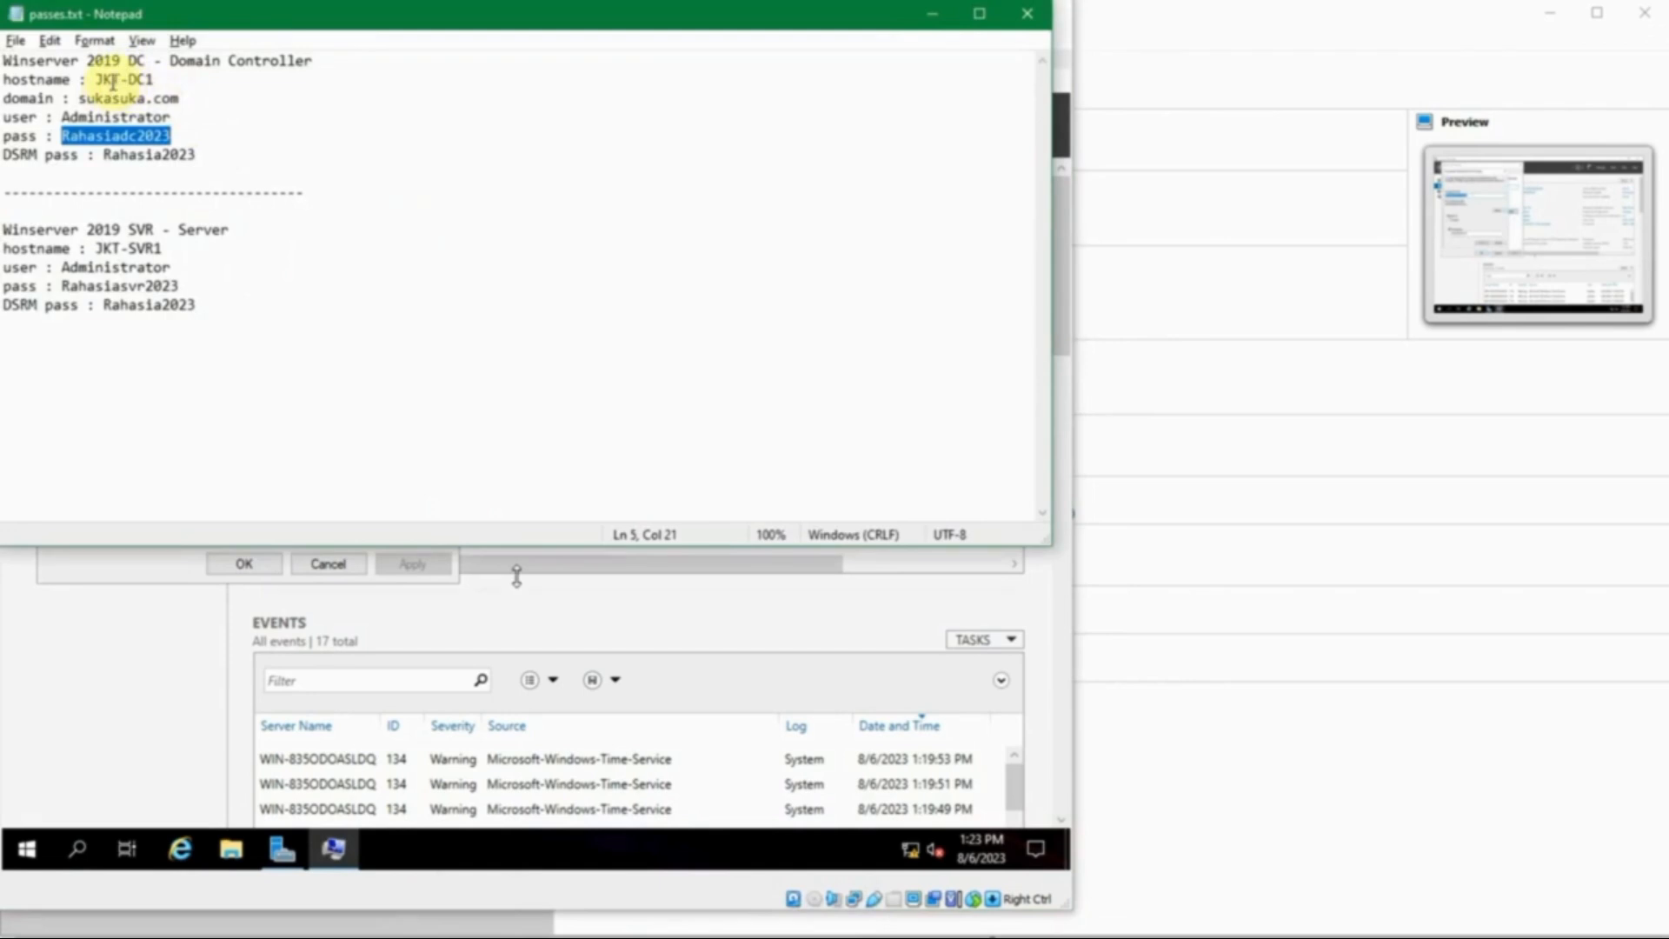
pyautogui.click(931, 14)
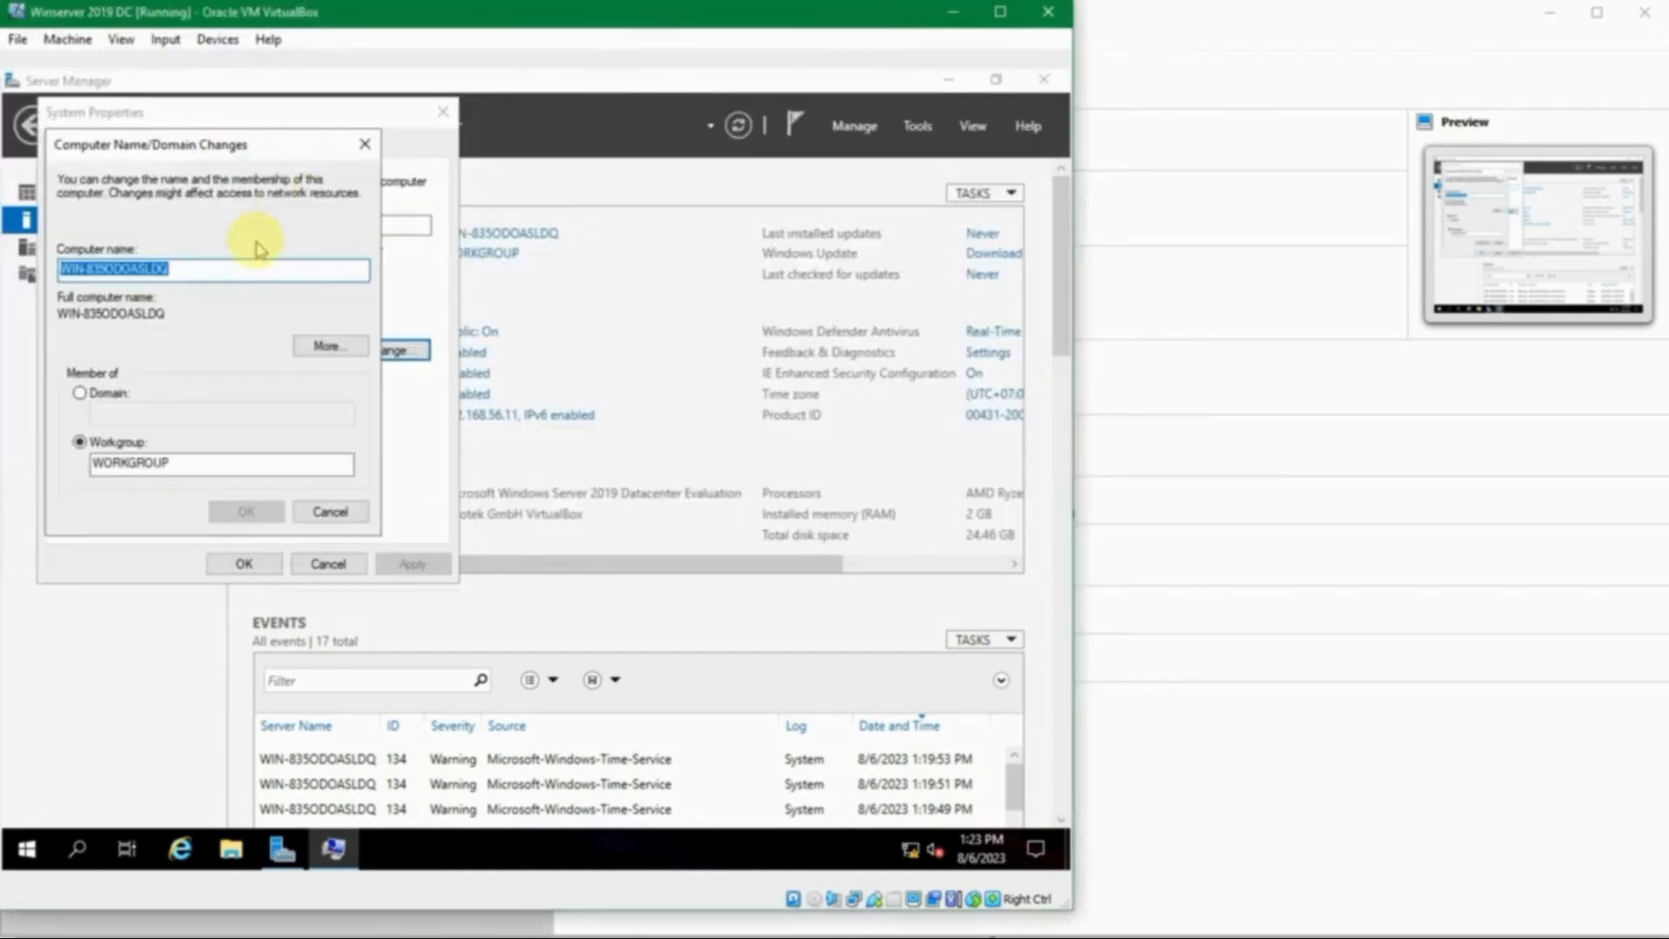
pyautogui.write('JKT-DC1')
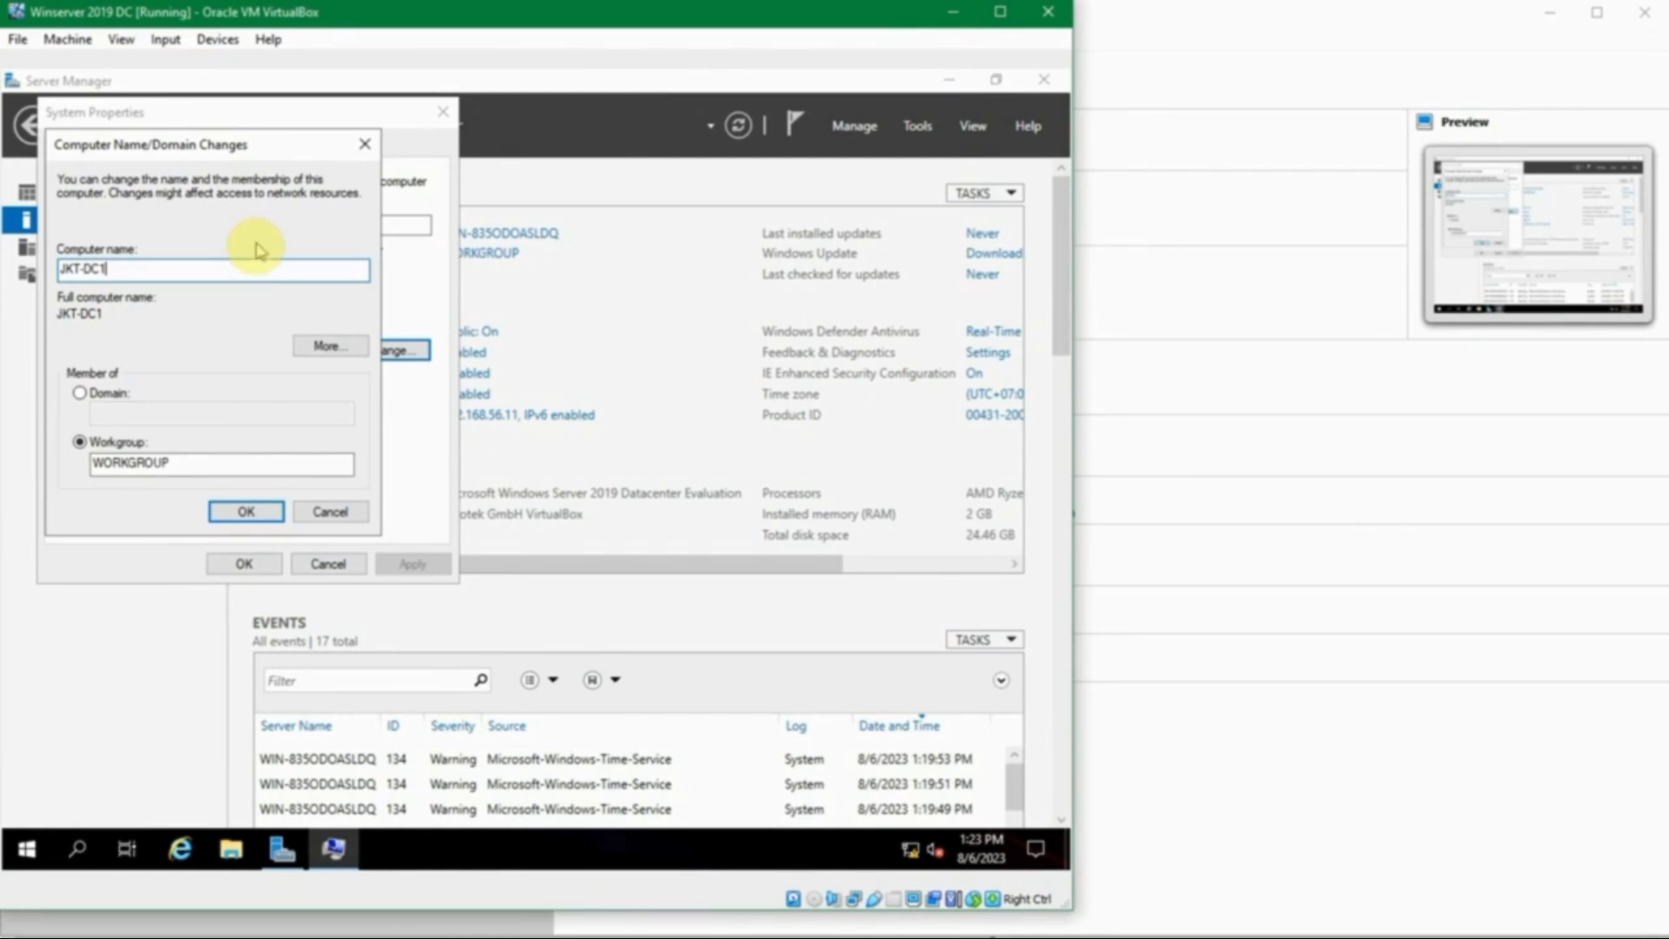
pyautogui.click(246, 511)
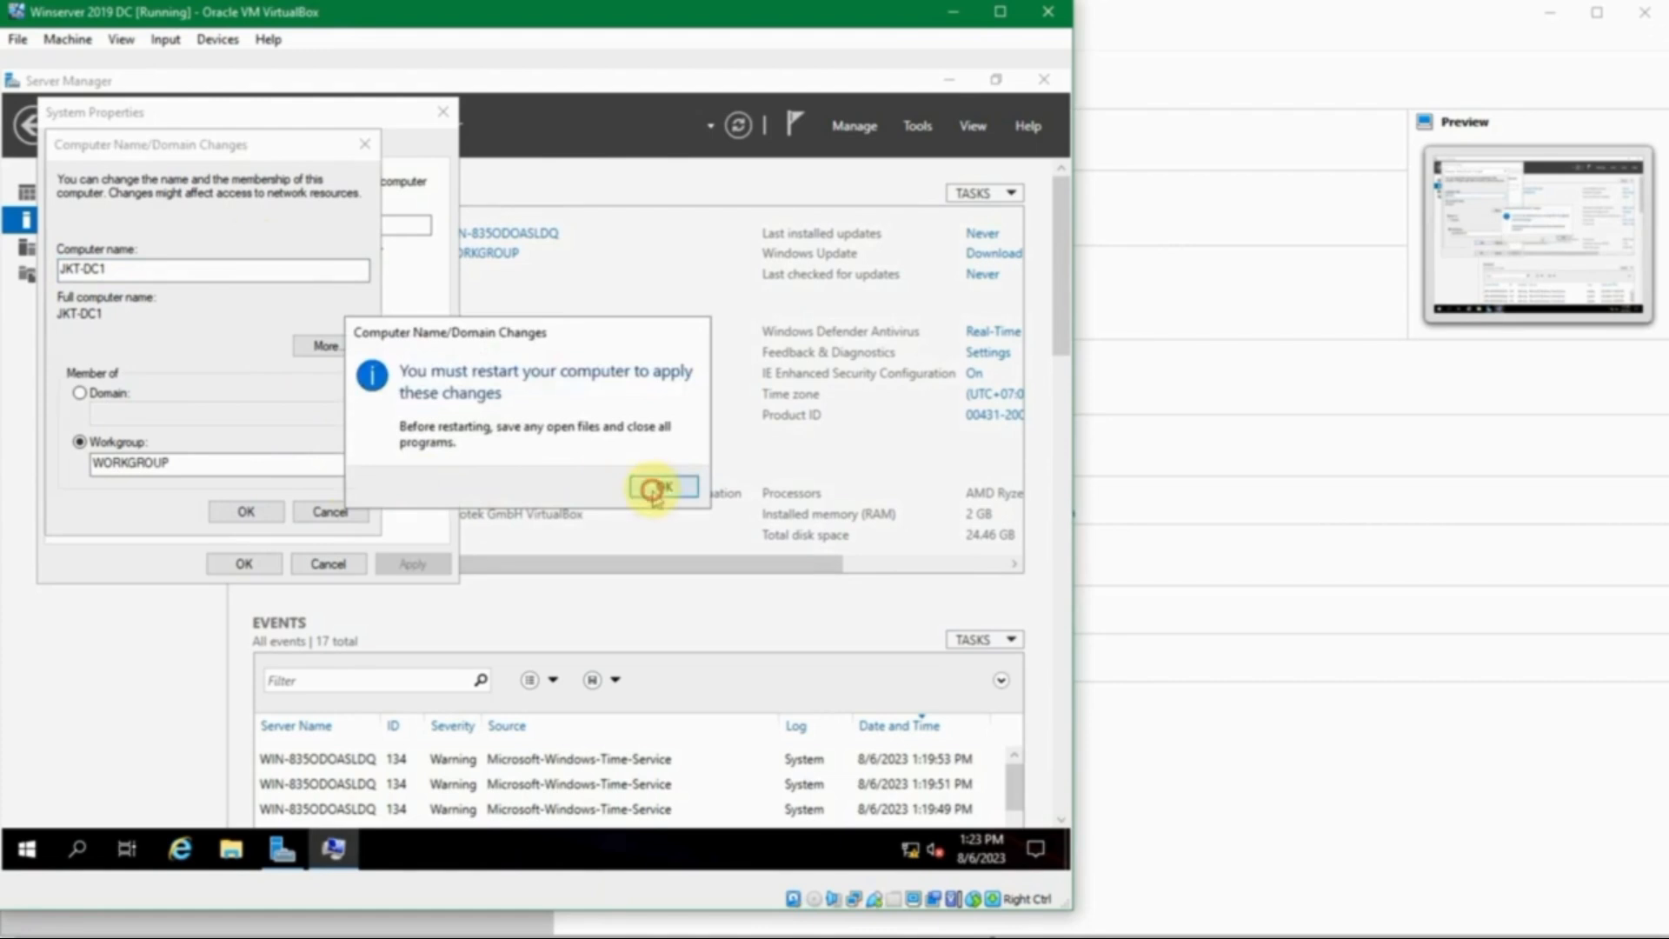
# - Acknowledge the restart notice, close System Properties and restart the server now
pyautogui.click(656, 485)
pyautogui.click(254, 563)
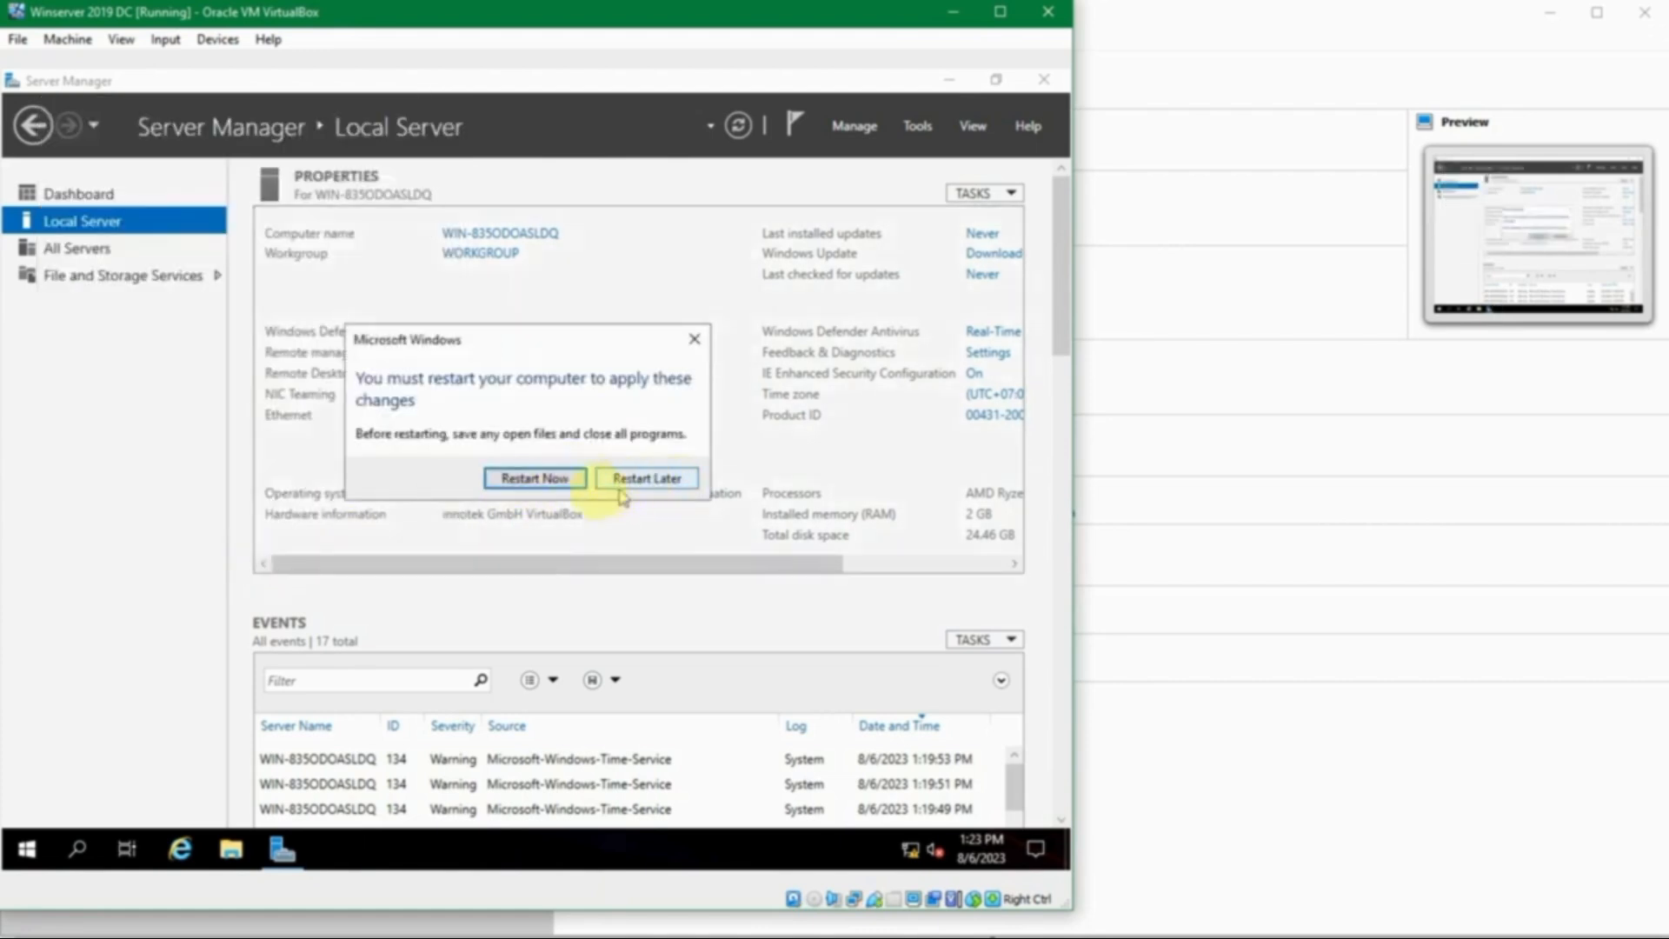
pyautogui.click(537, 481)
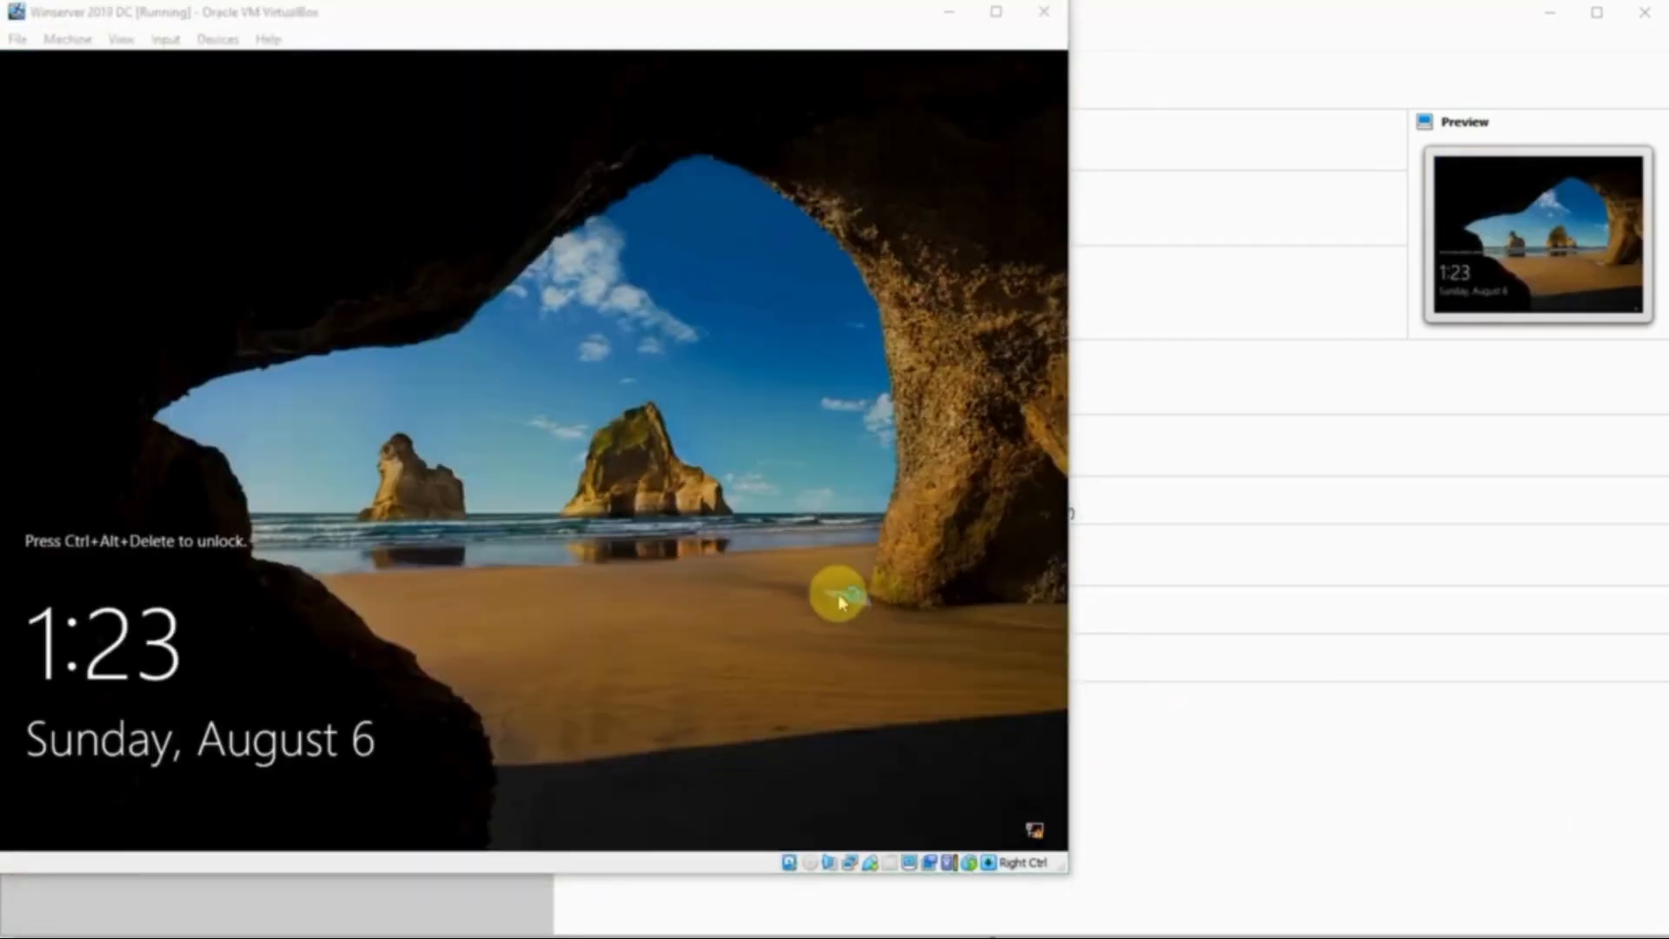
# - Send Ctrl+Alt+Del to the restarted VM and sign in with the Administrator password
pyautogui.click(837, 572)
pyautogui.hotkey('ctrl', 'Delete')
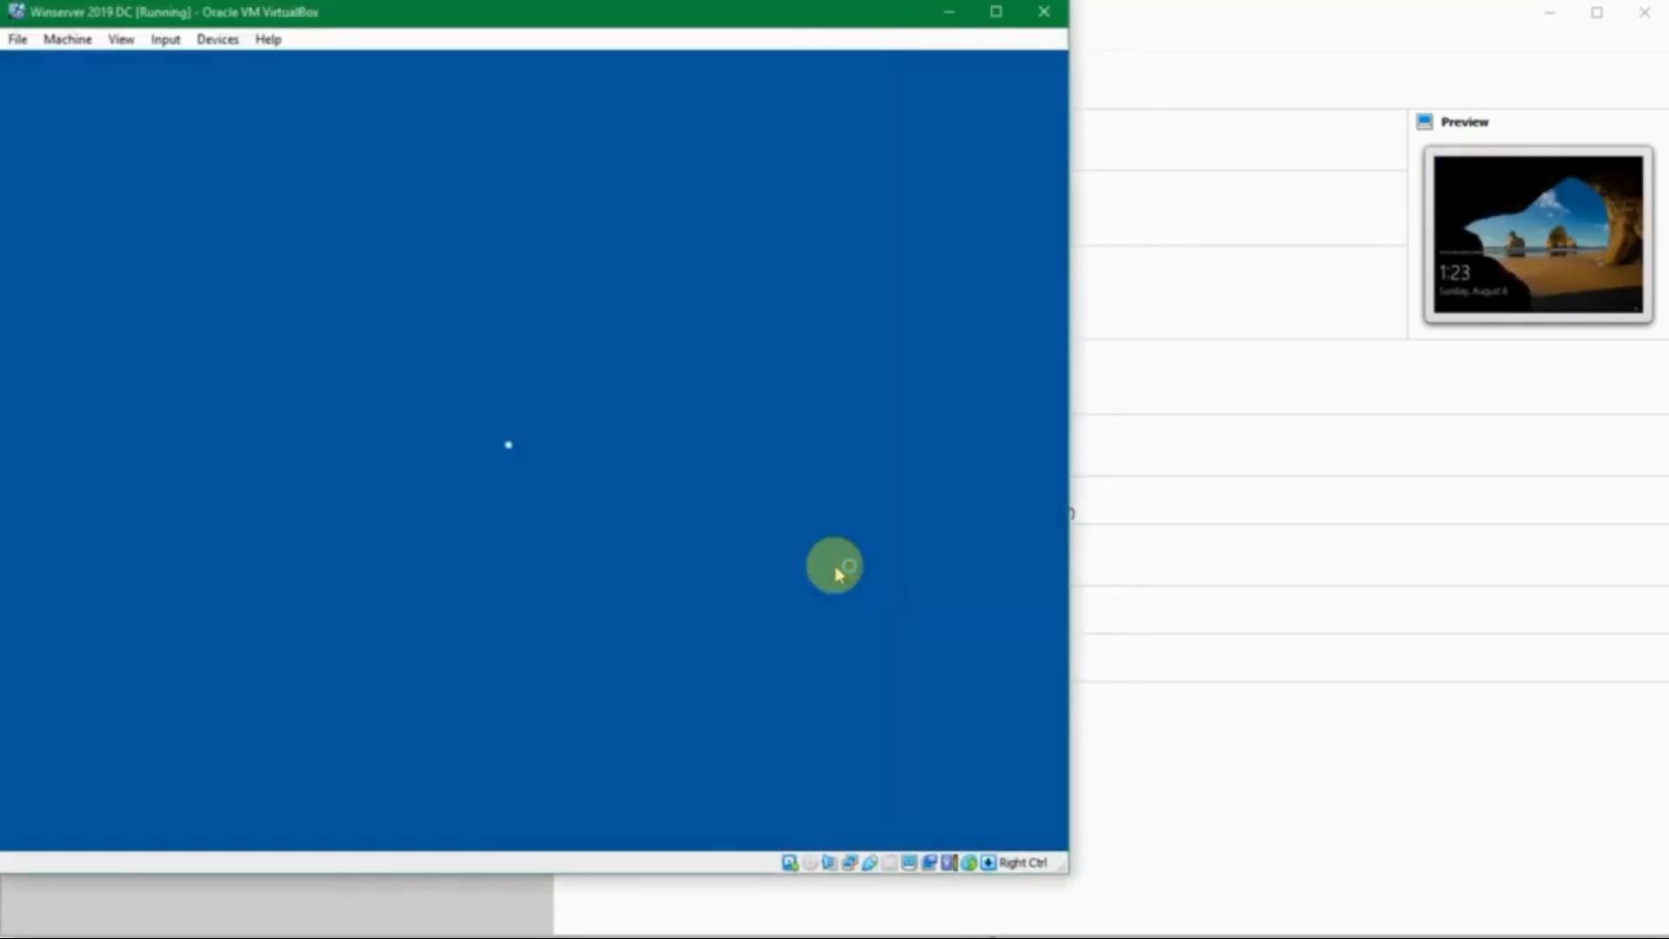
pyautogui.write('••')
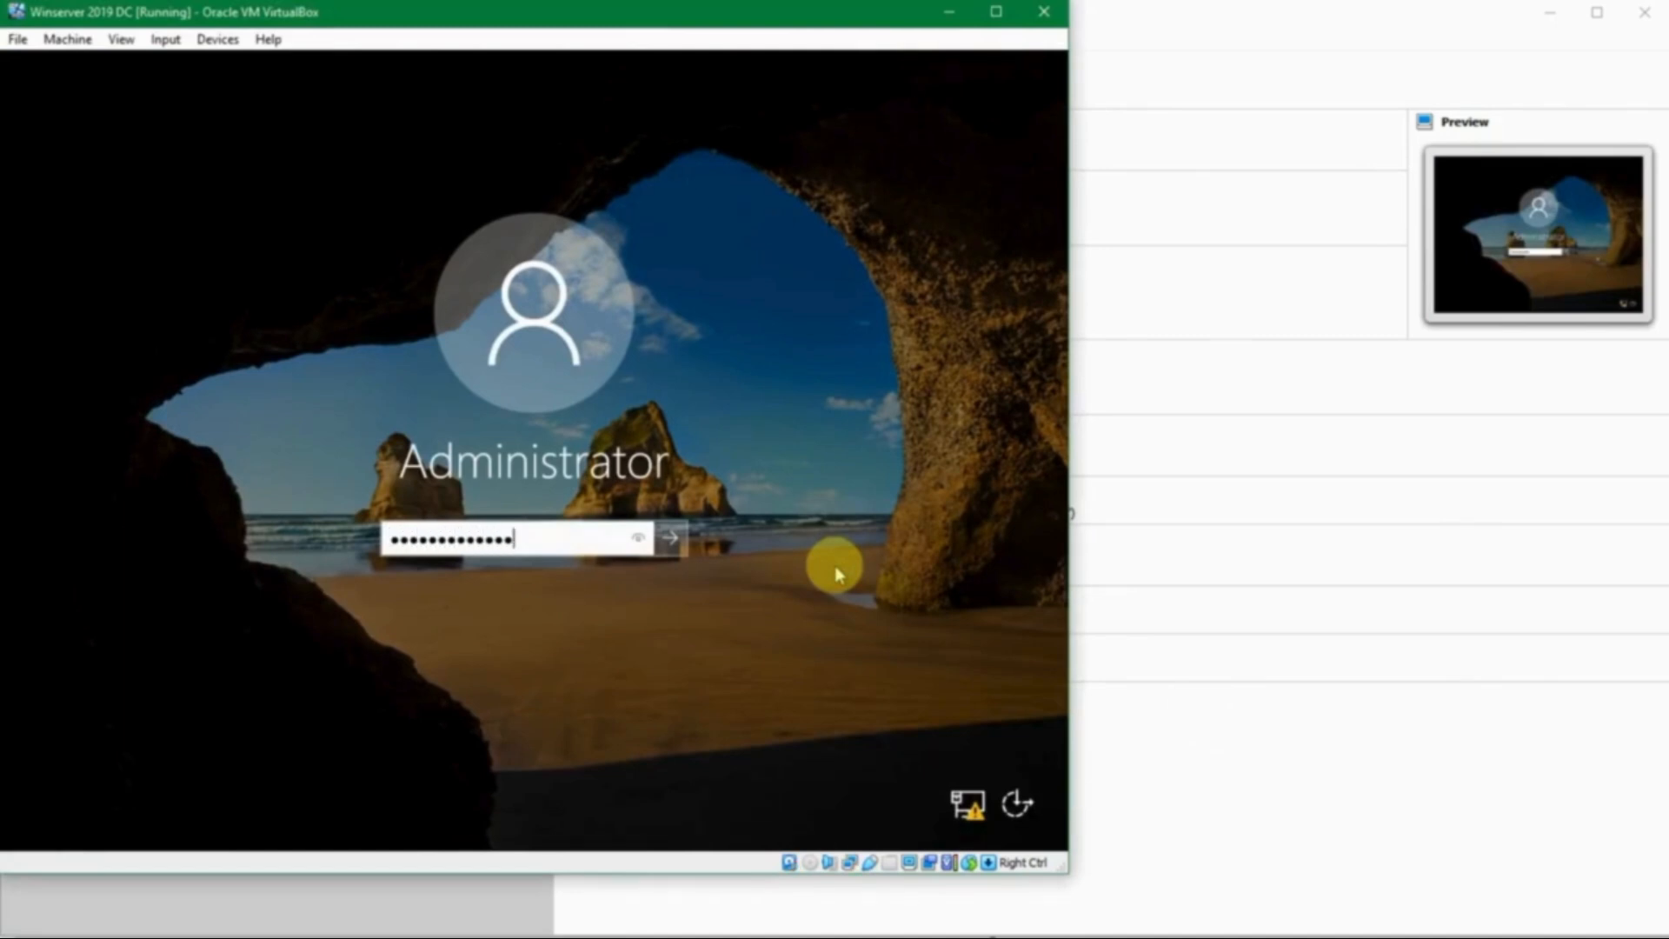
pyautogui.press('Return')
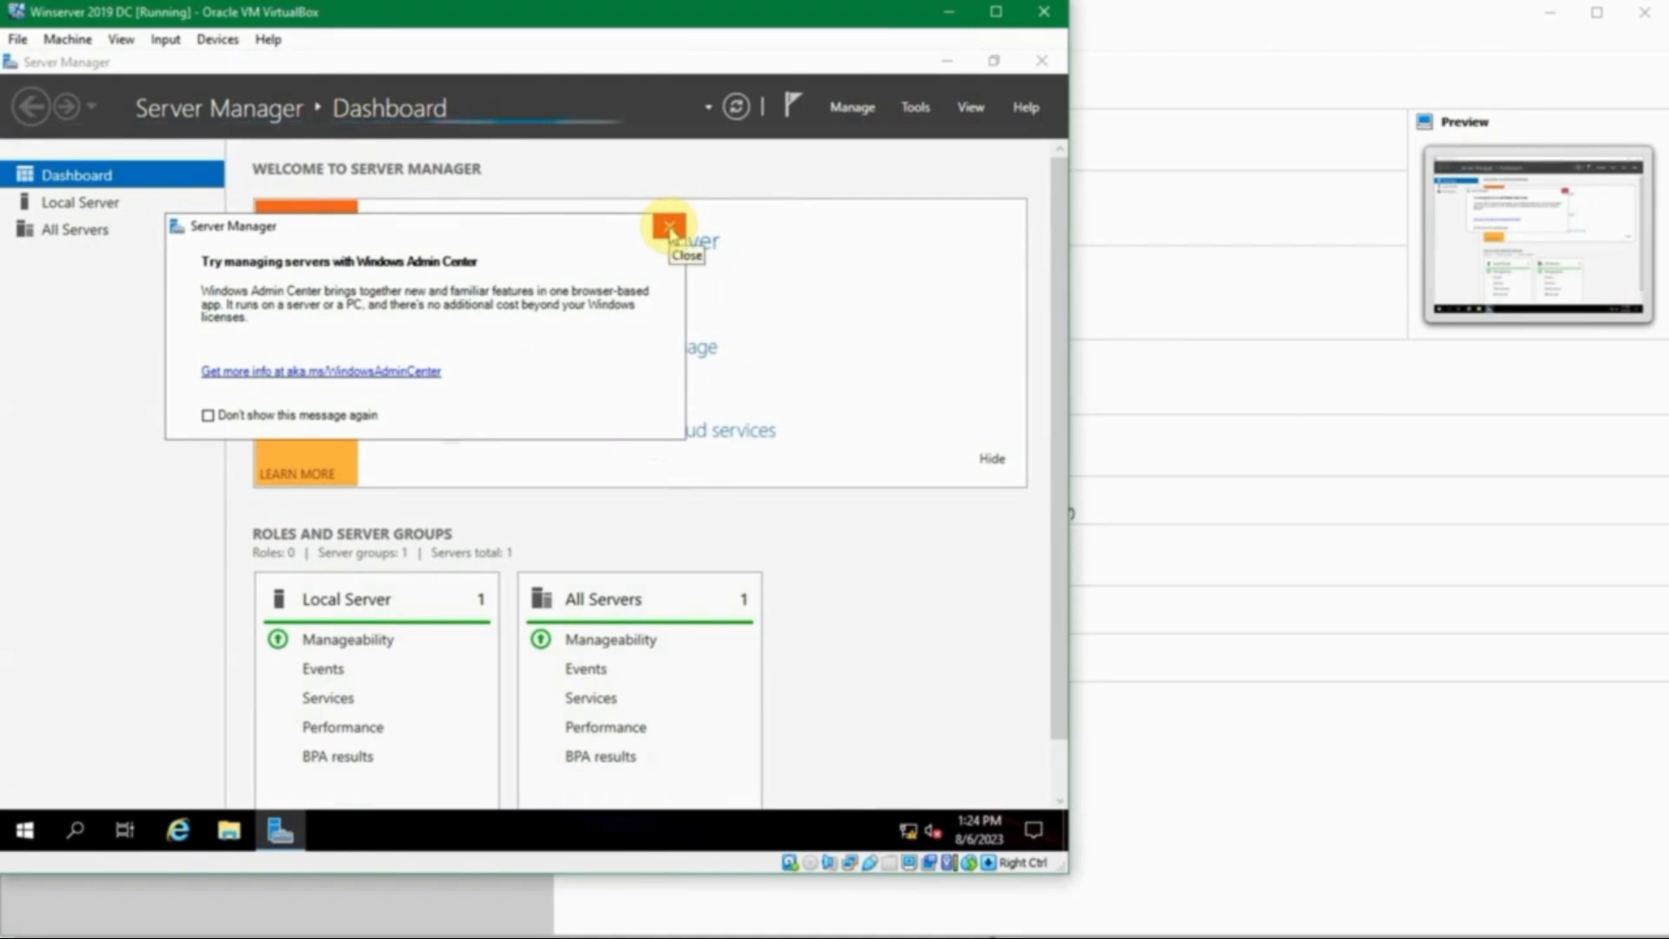
# - Dismiss the Windows Admin Center notice and launch Add Roles and Features from the Manage menu
pyautogui.click(670, 228)
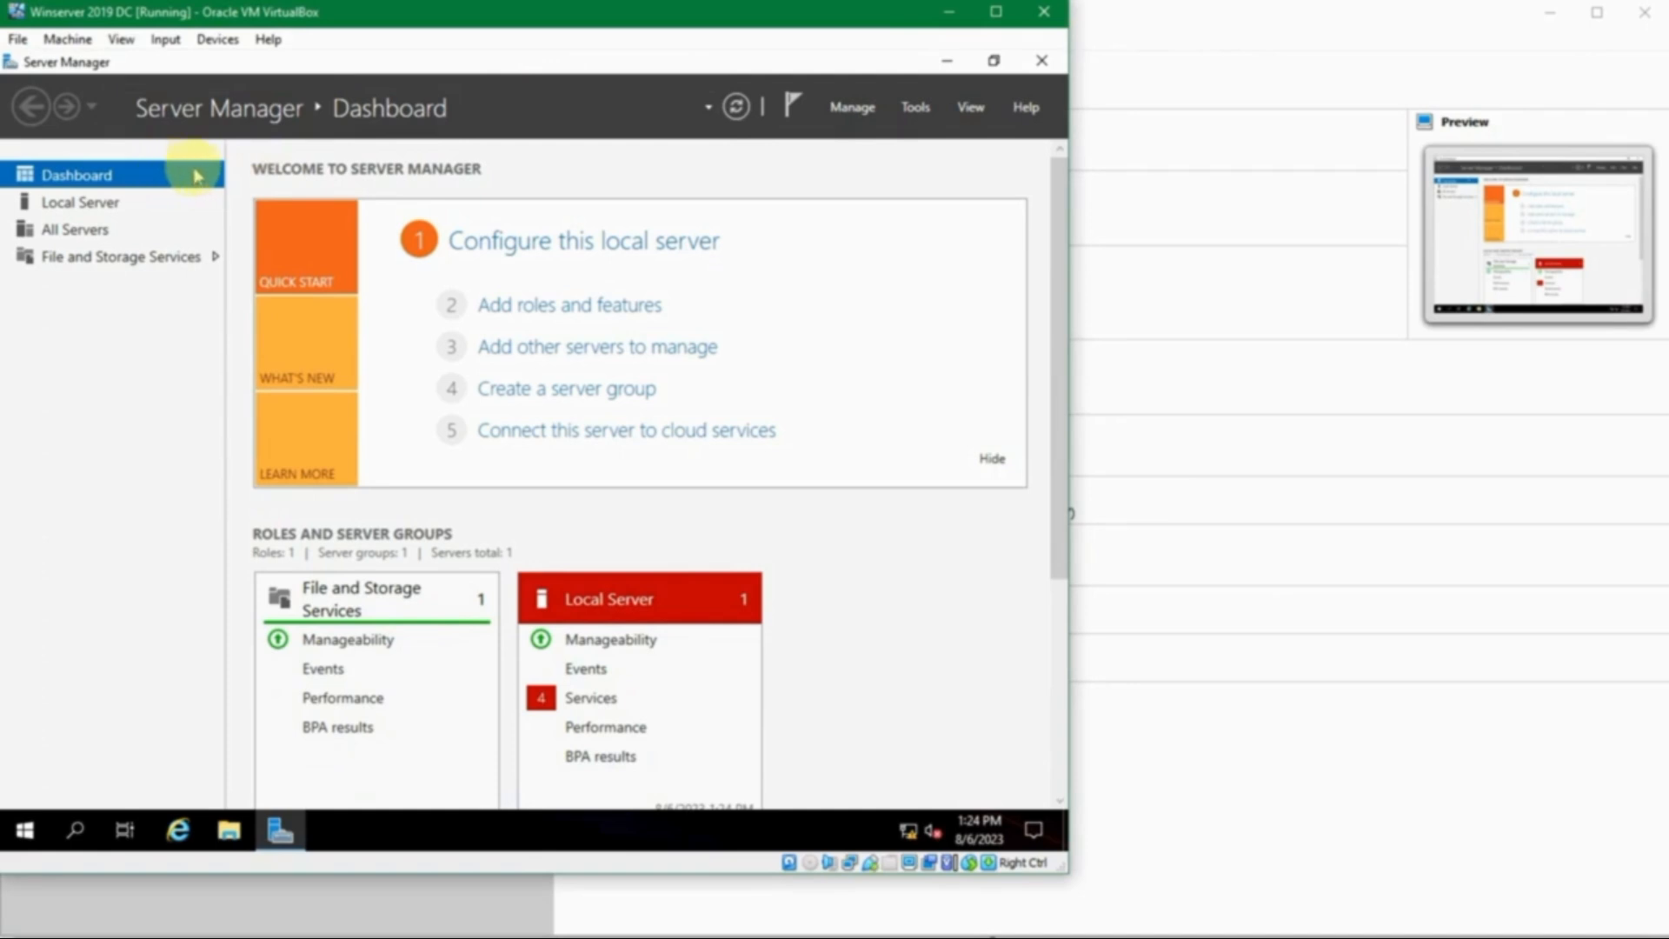
pyautogui.click(850, 108)
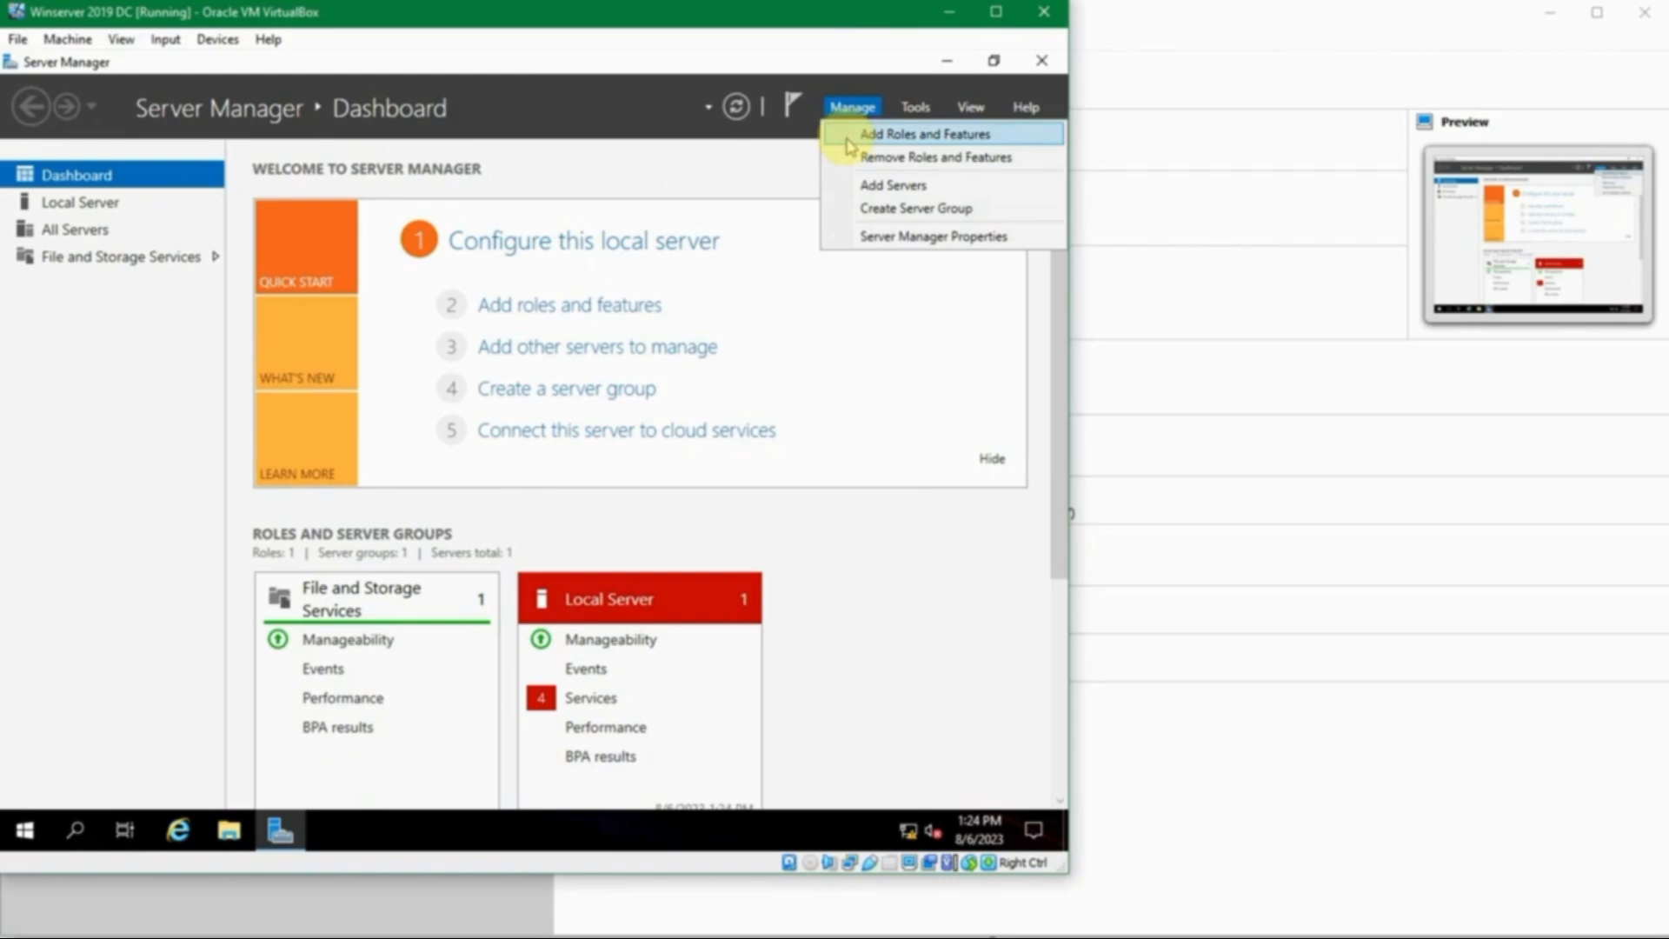
pyautogui.click(849, 137)
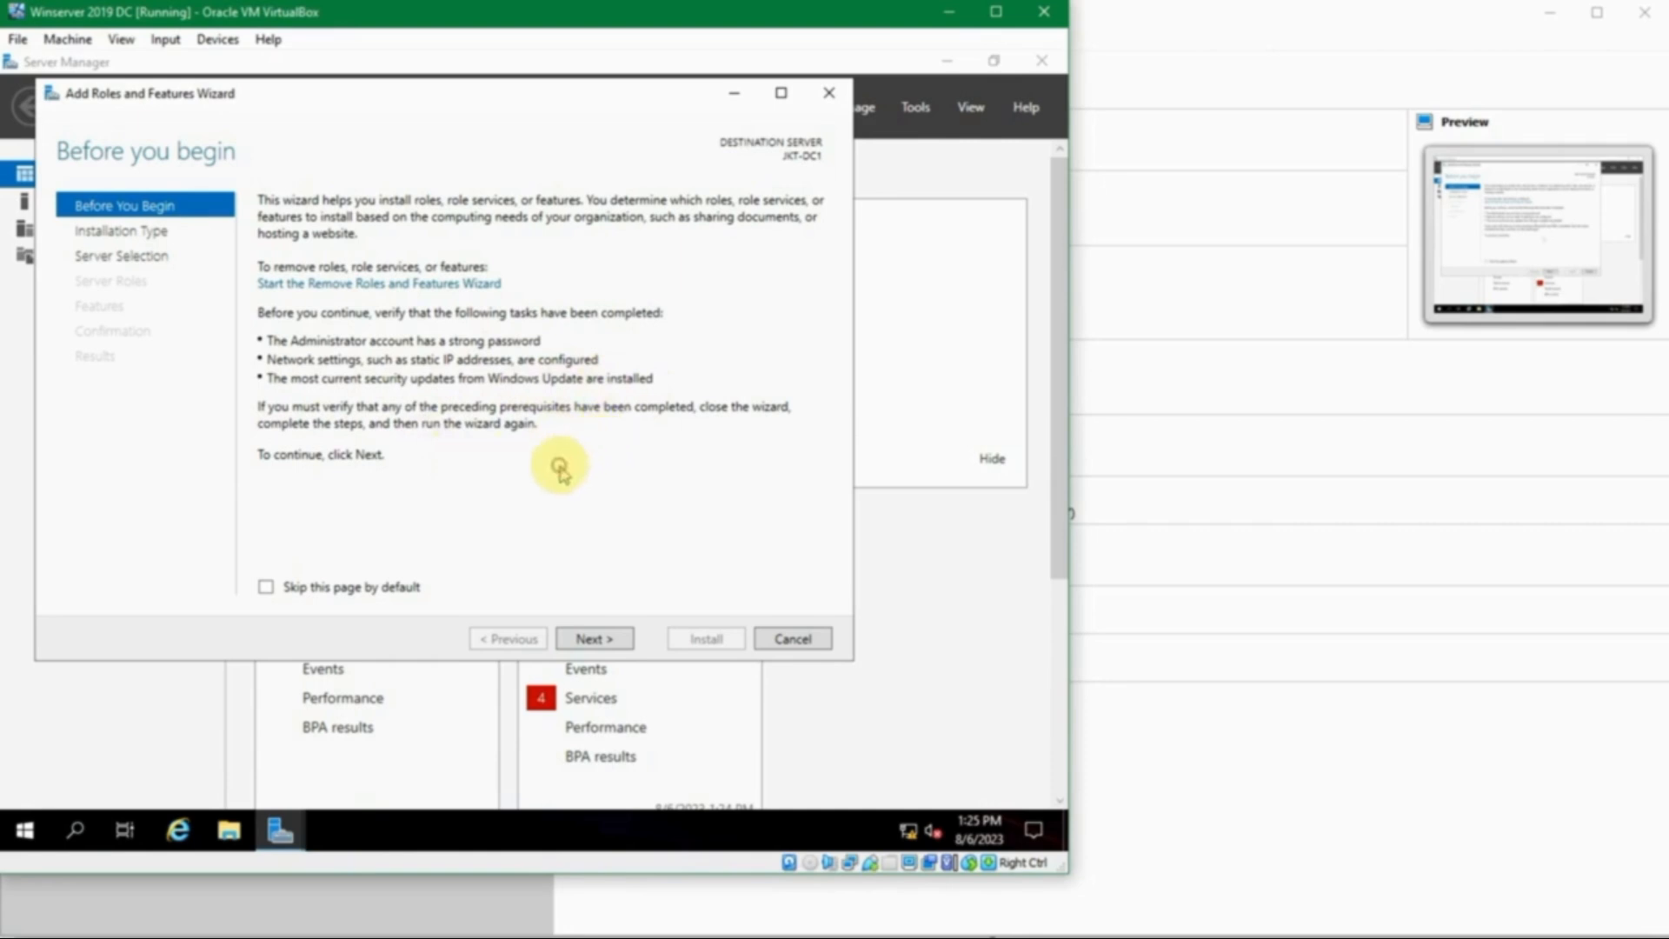
# - Get past Before You Begin and keep the role-based or feature-based installation type
pyautogui.click(598, 637)
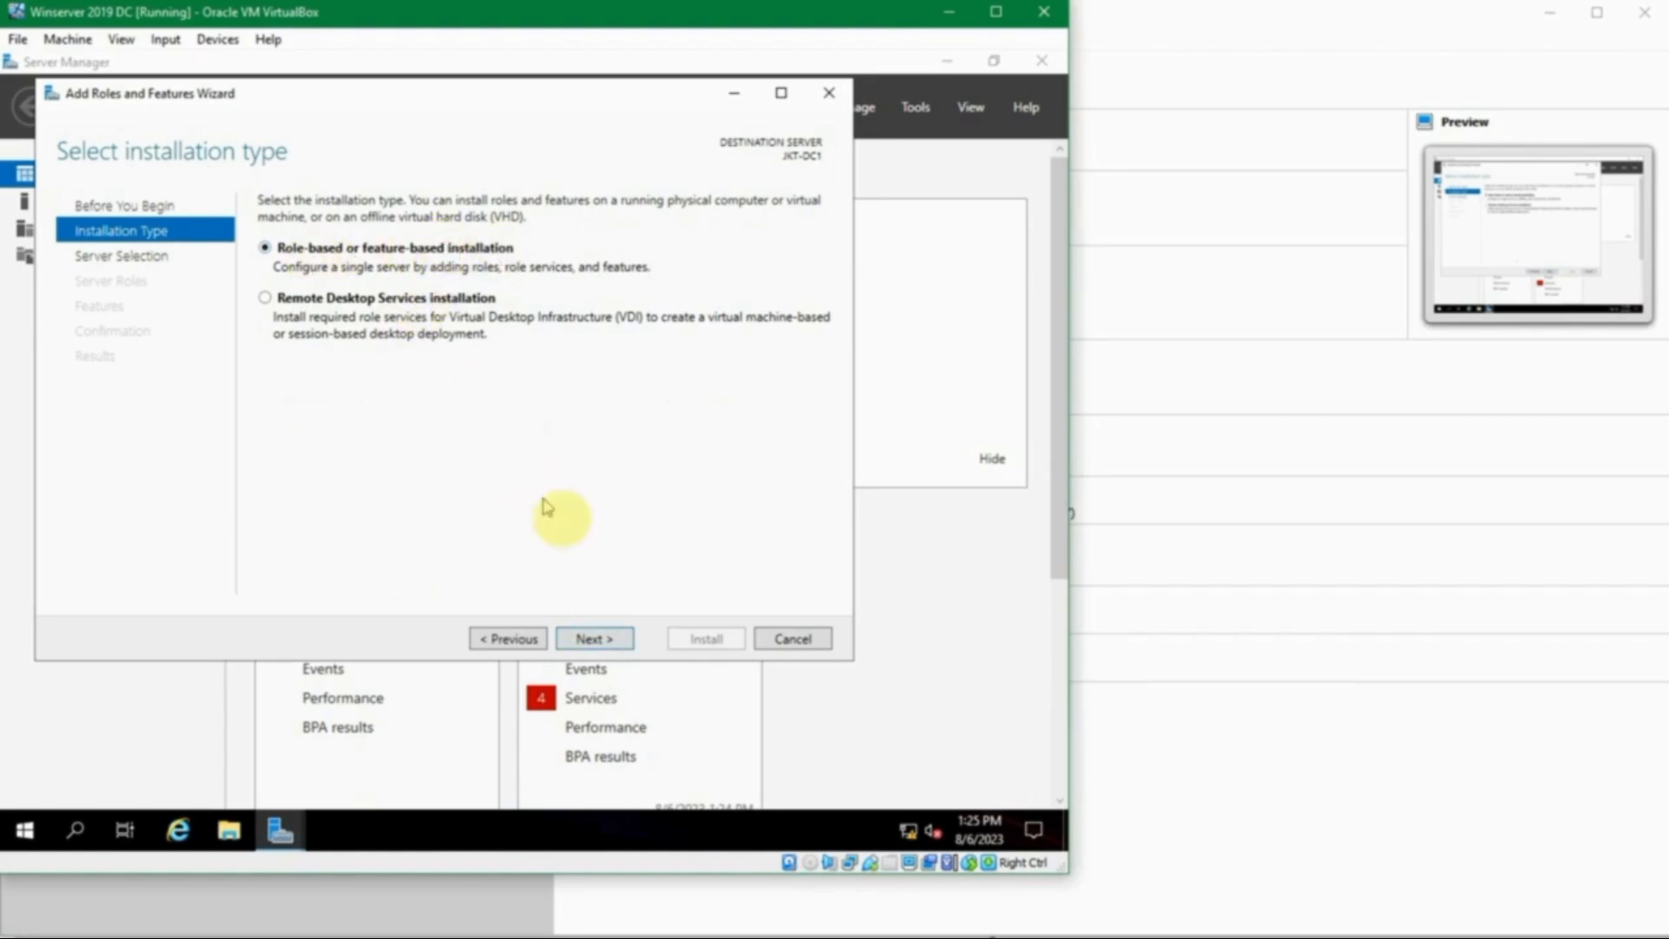
pyautogui.click(611, 634)
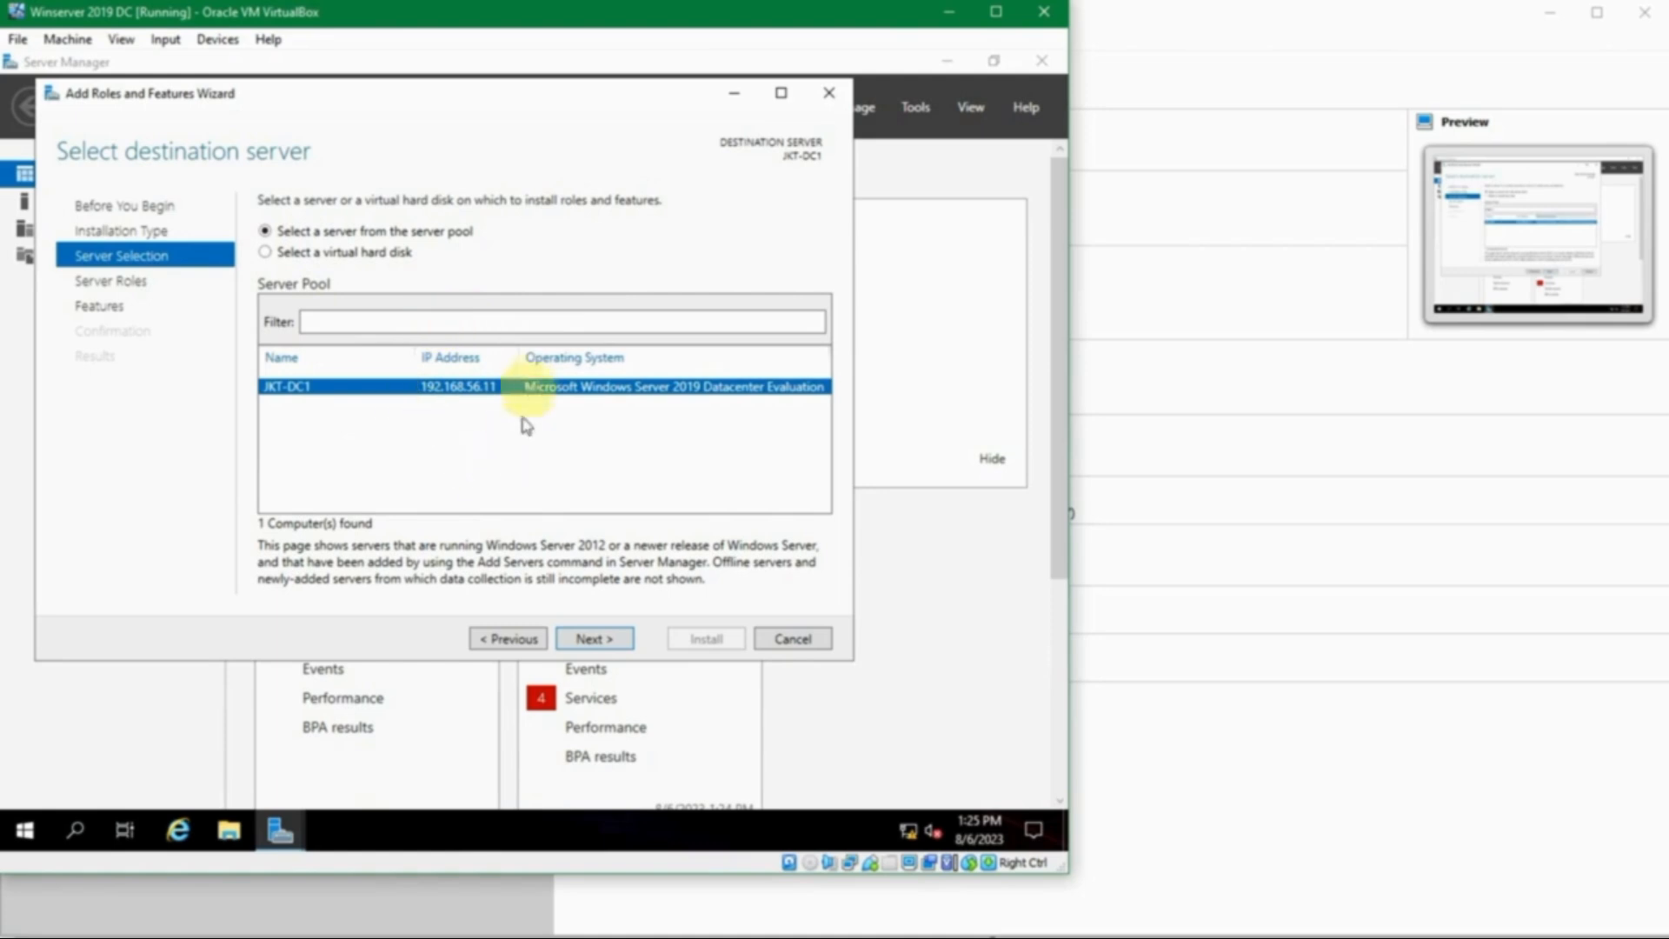
# - Keep JKT-DC1, tick Active Directory Domain Services with its required features, and continue to Select features
pyautogui.click(589, 638)
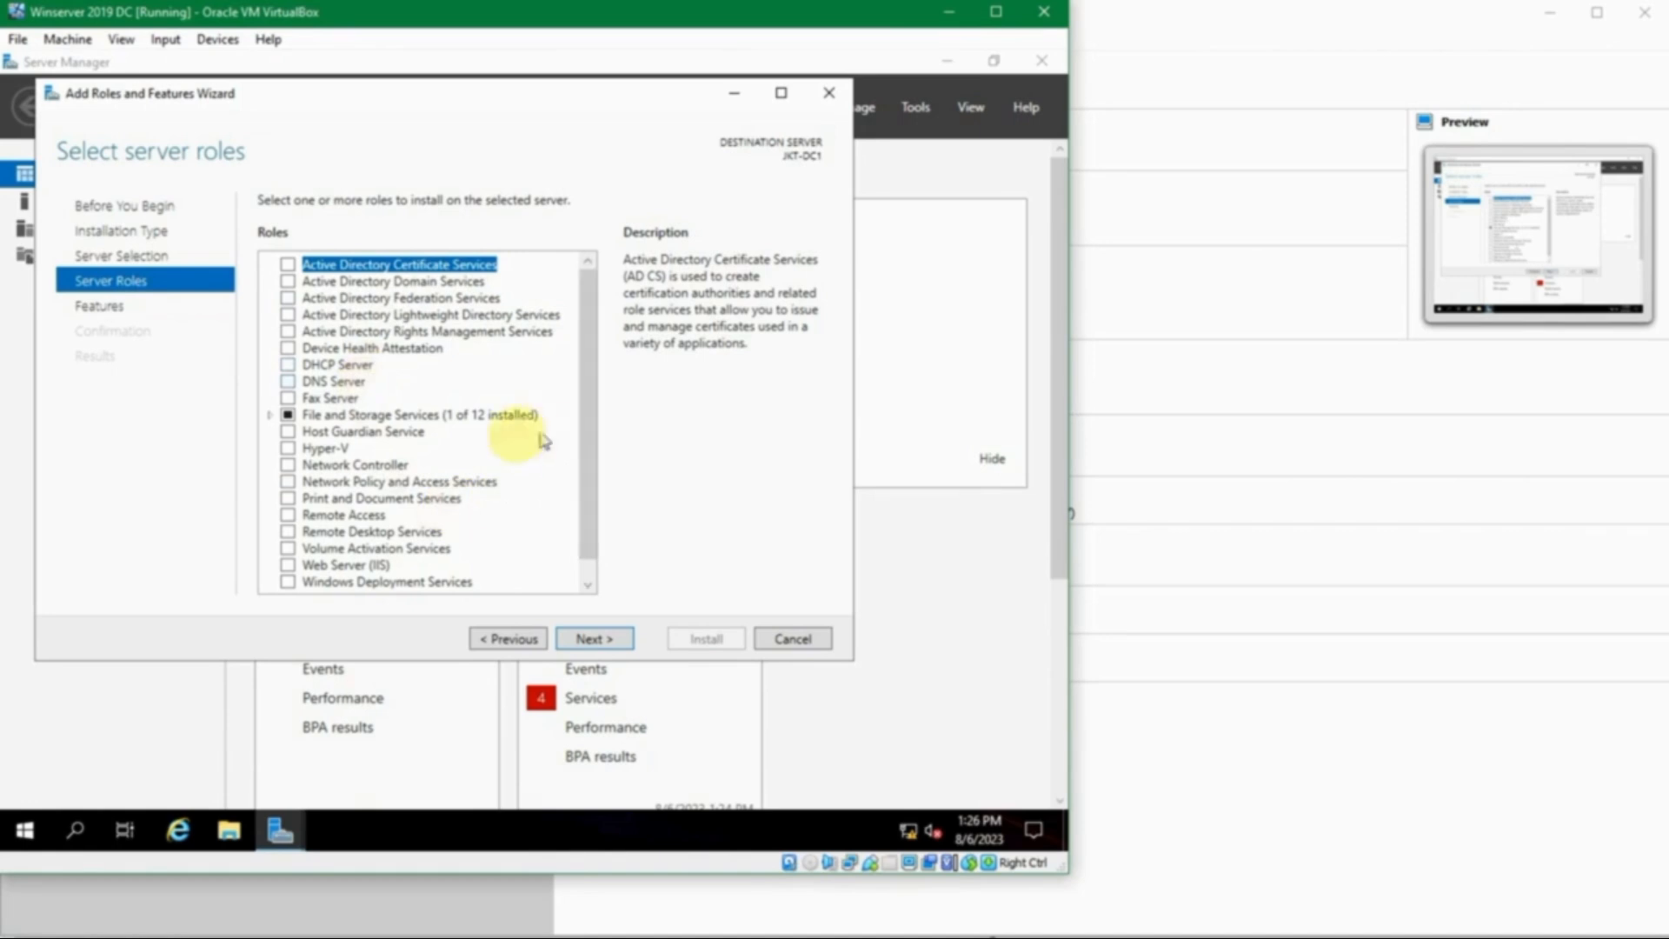
pyautogui.moveTo(590, 428); pyautogui.dragTo(585, 499)
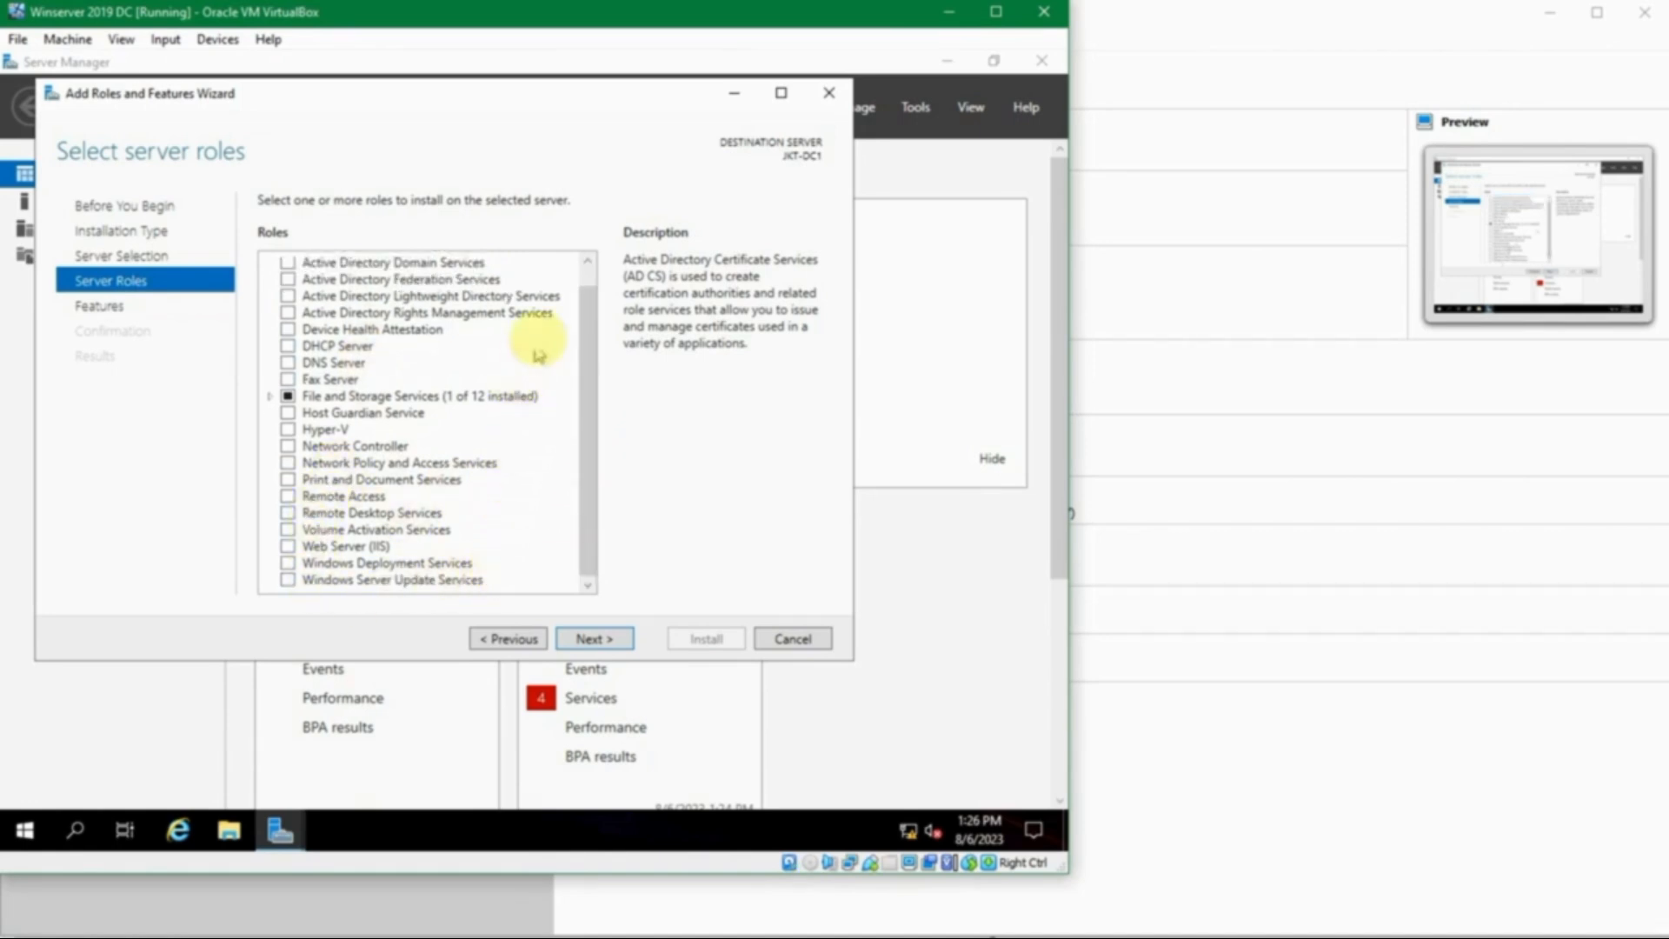
pyautogui.moveTo(584, 327); pyautogui.dragTo(578, 279)
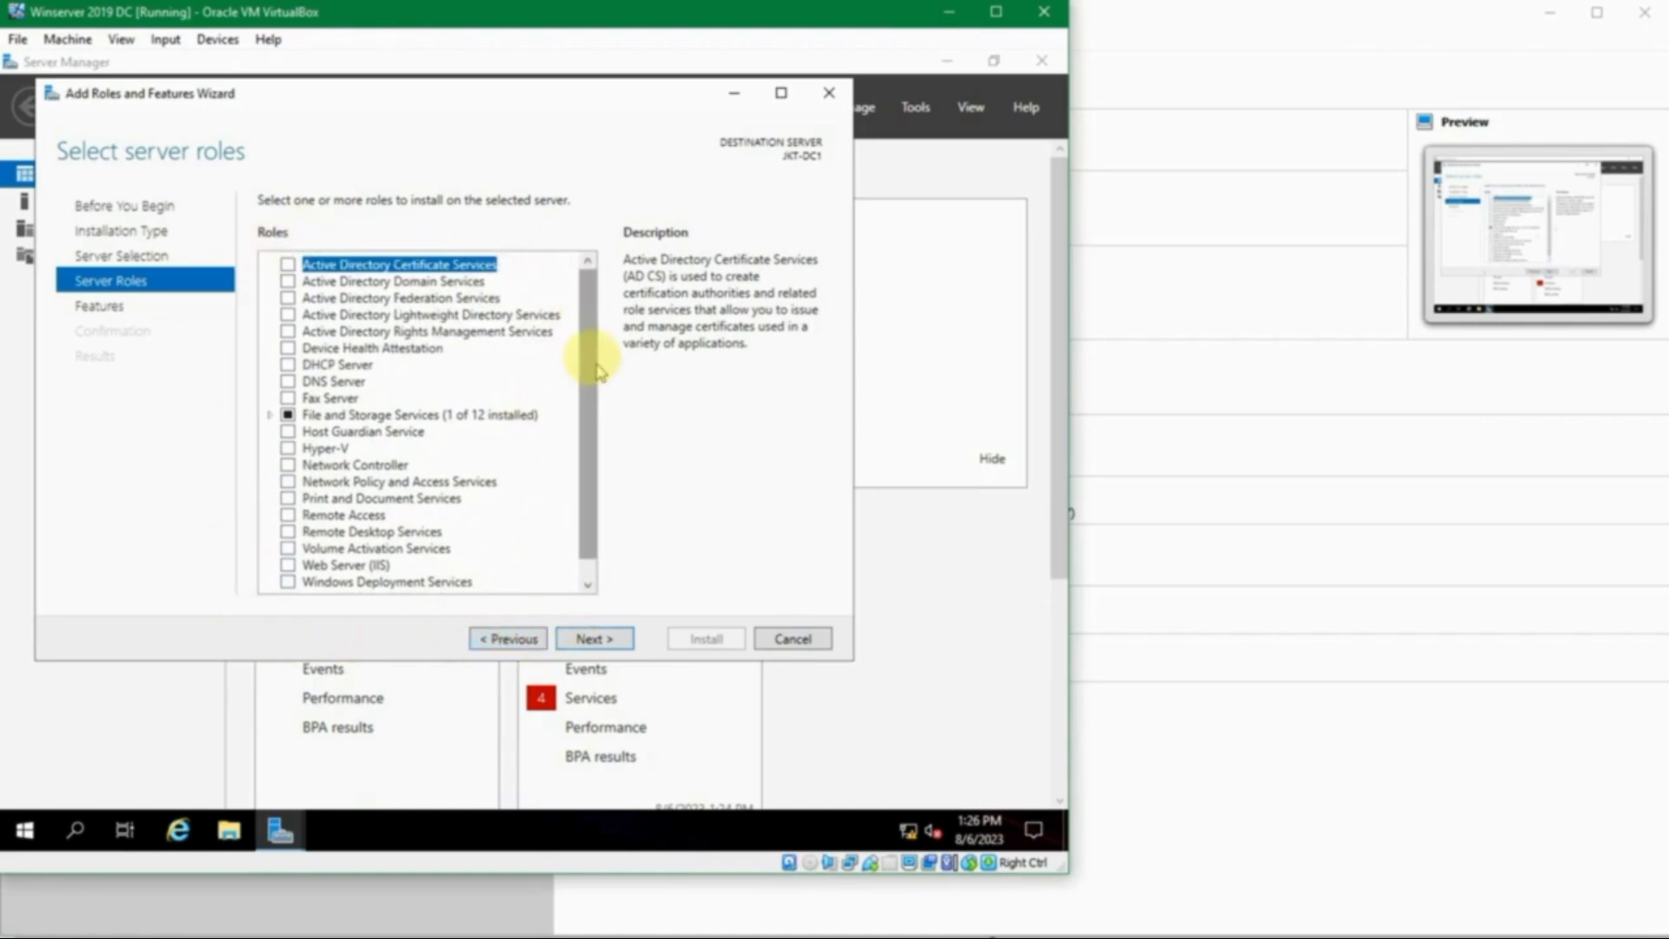
pyautogui.moveTo(593, 374); pyautogui.dragTo(585, 290)
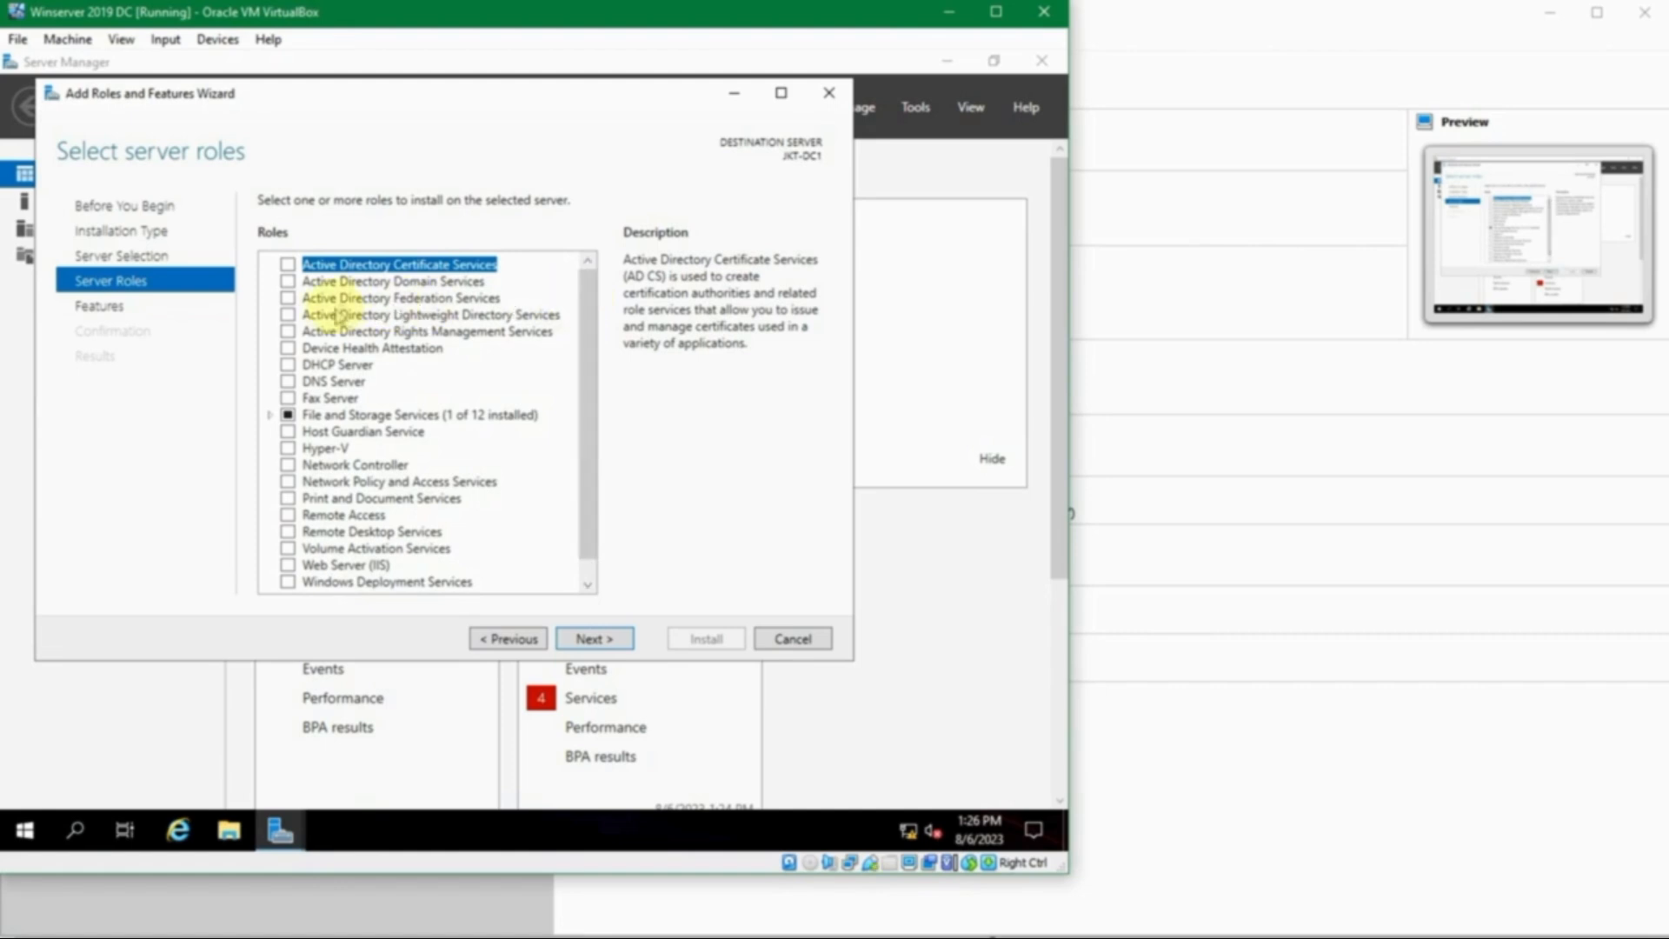
pyautogui.click(287, 281)
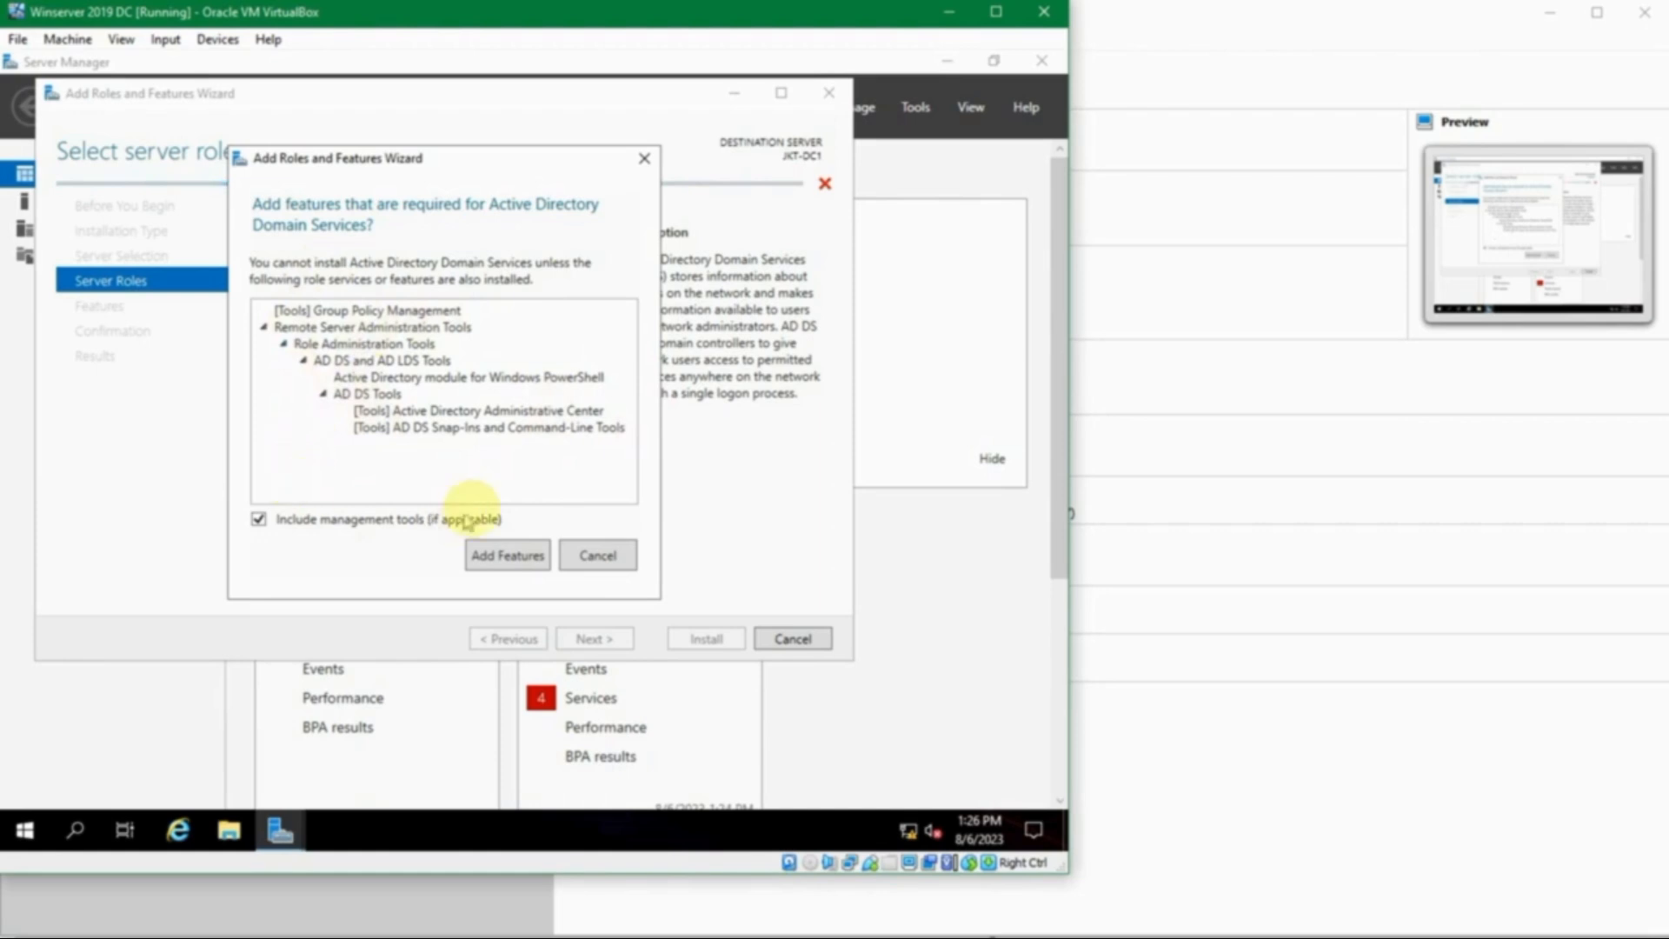
pyautogui.click(500, 556)
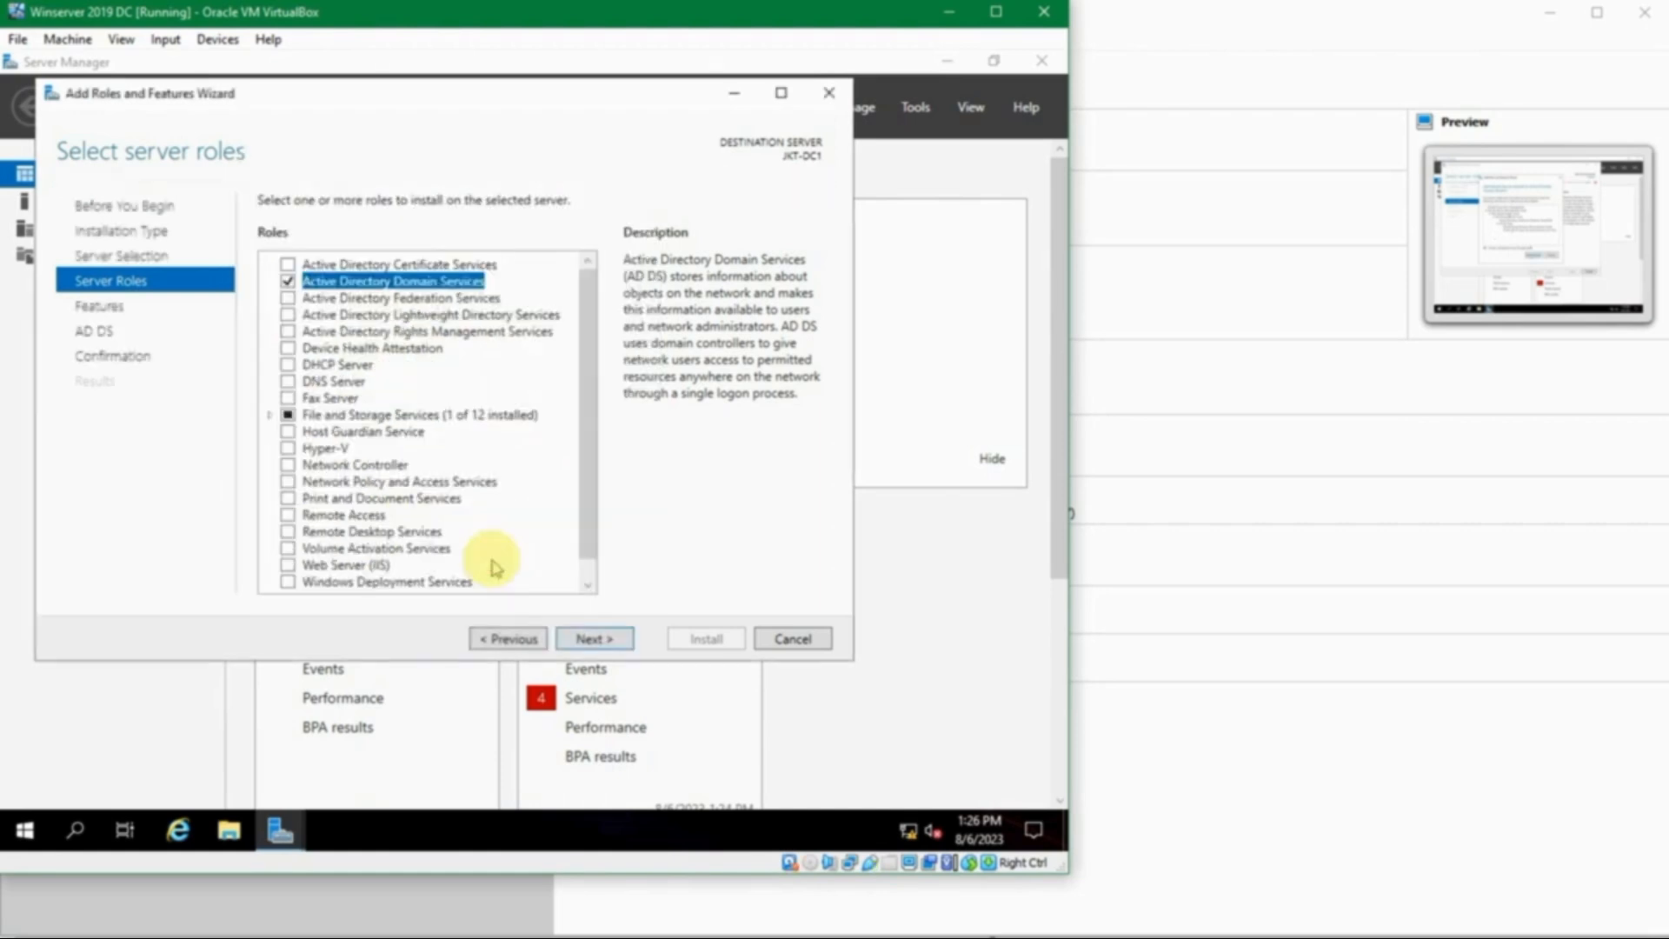
pyautogui.click(590, 639)
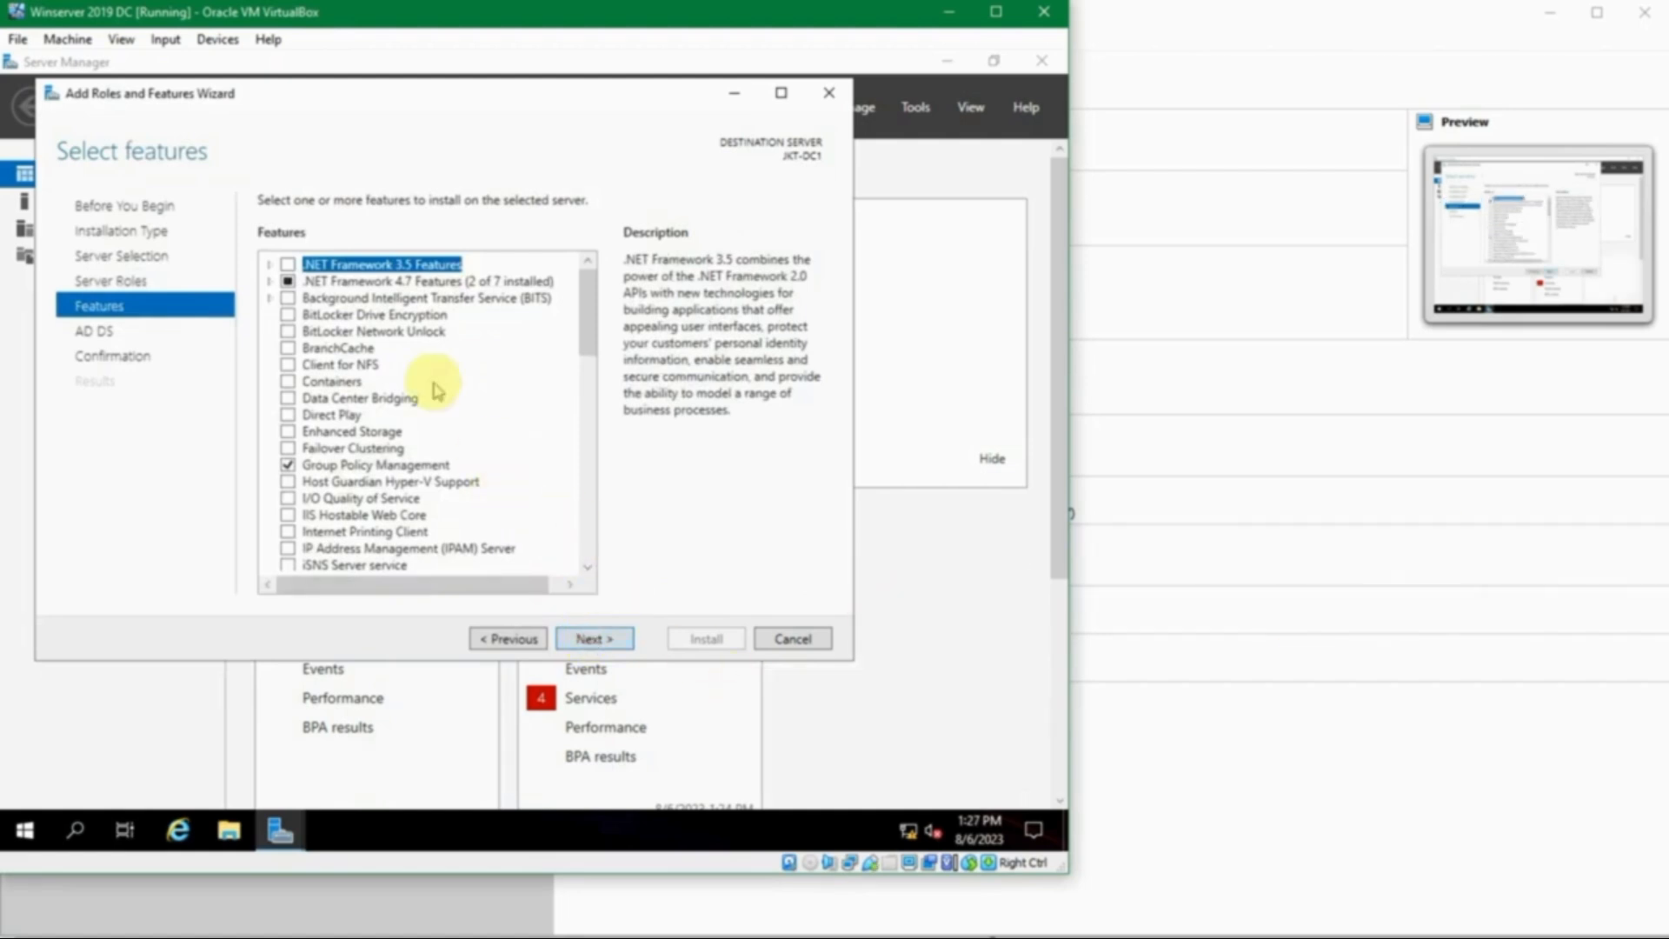
pyautogui.scroll(-3, 438, 388)
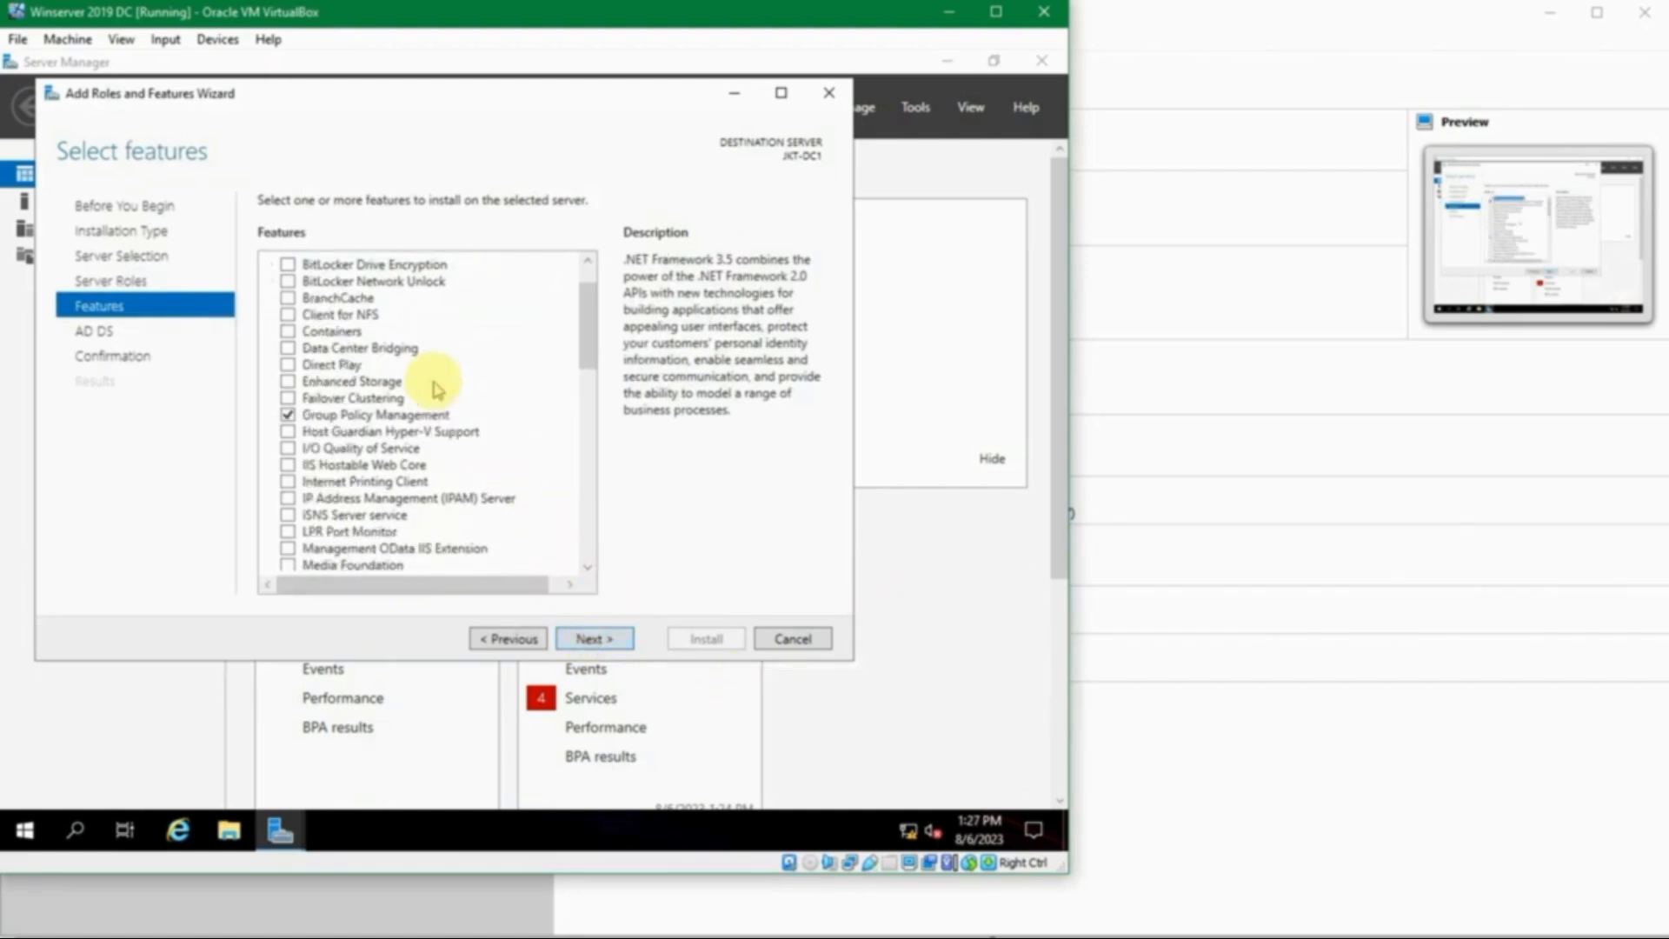
pyautogui.scroll(3, 438, 389)
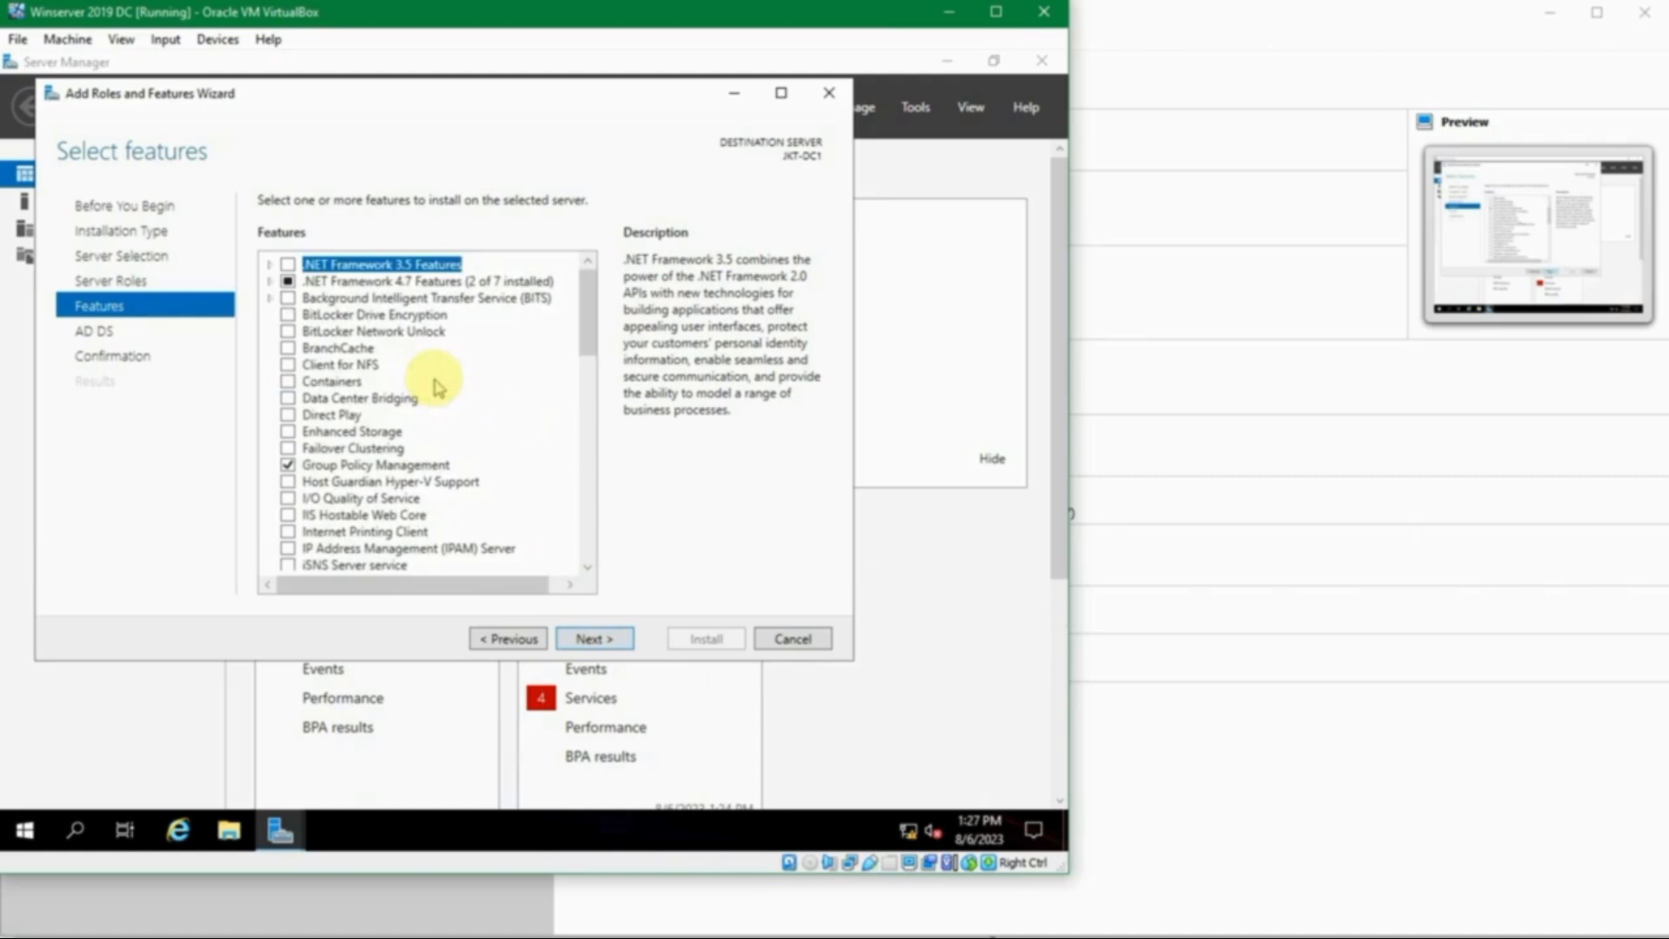
pyautogui.click(375, 467)
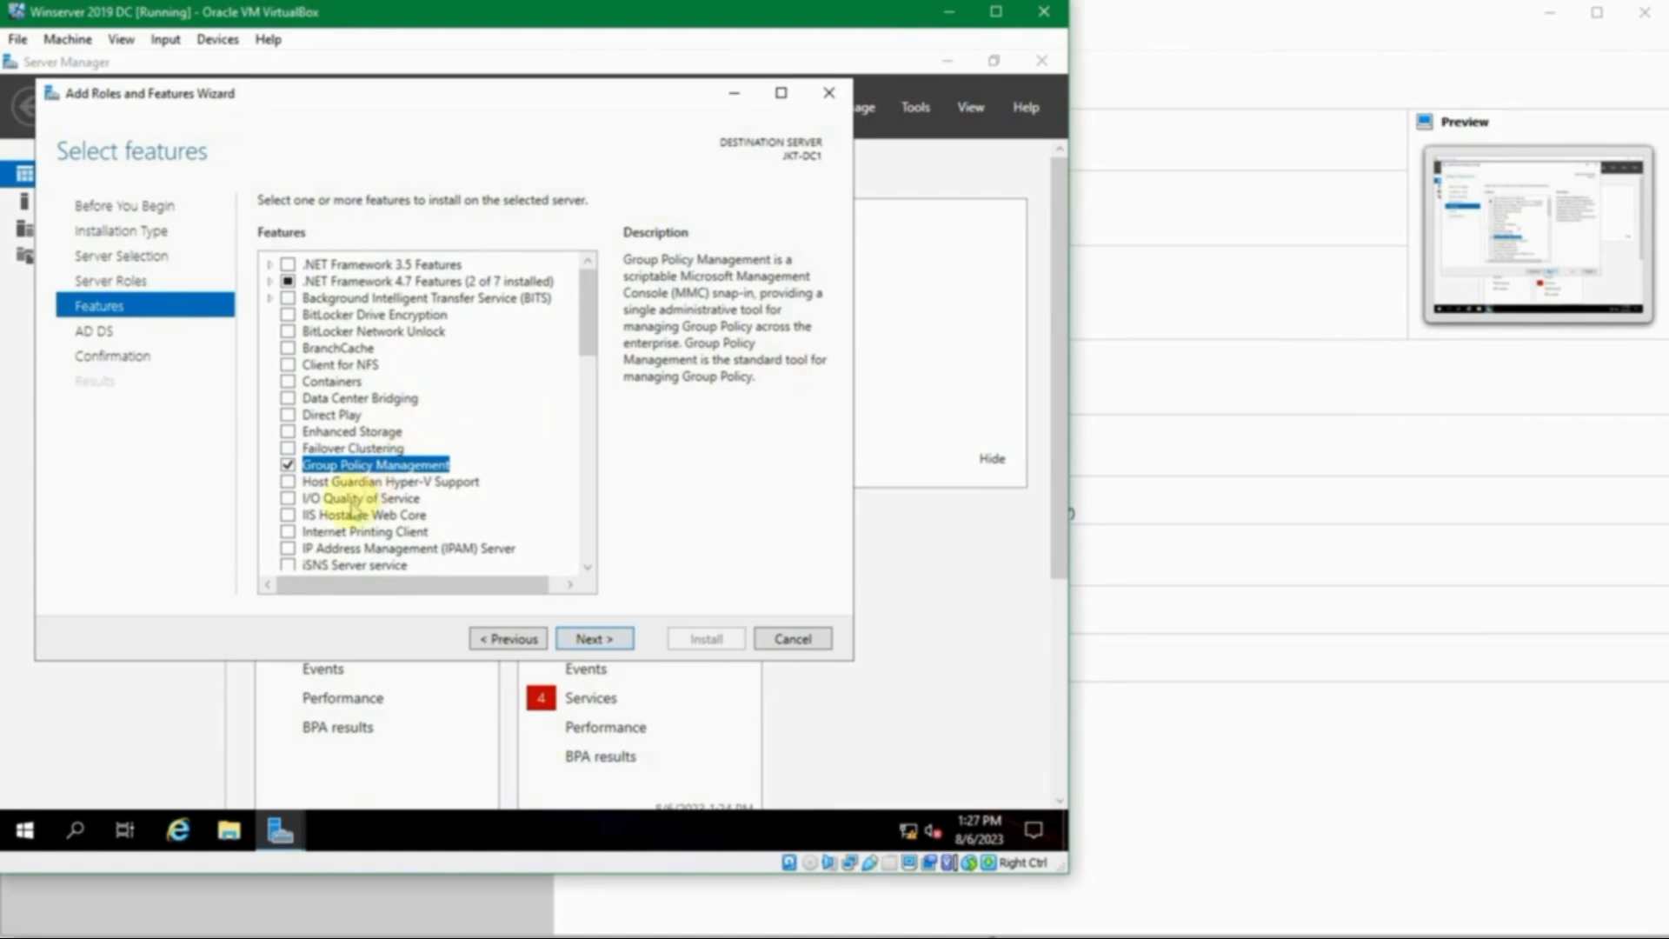
pyautogui.click(353, 517)
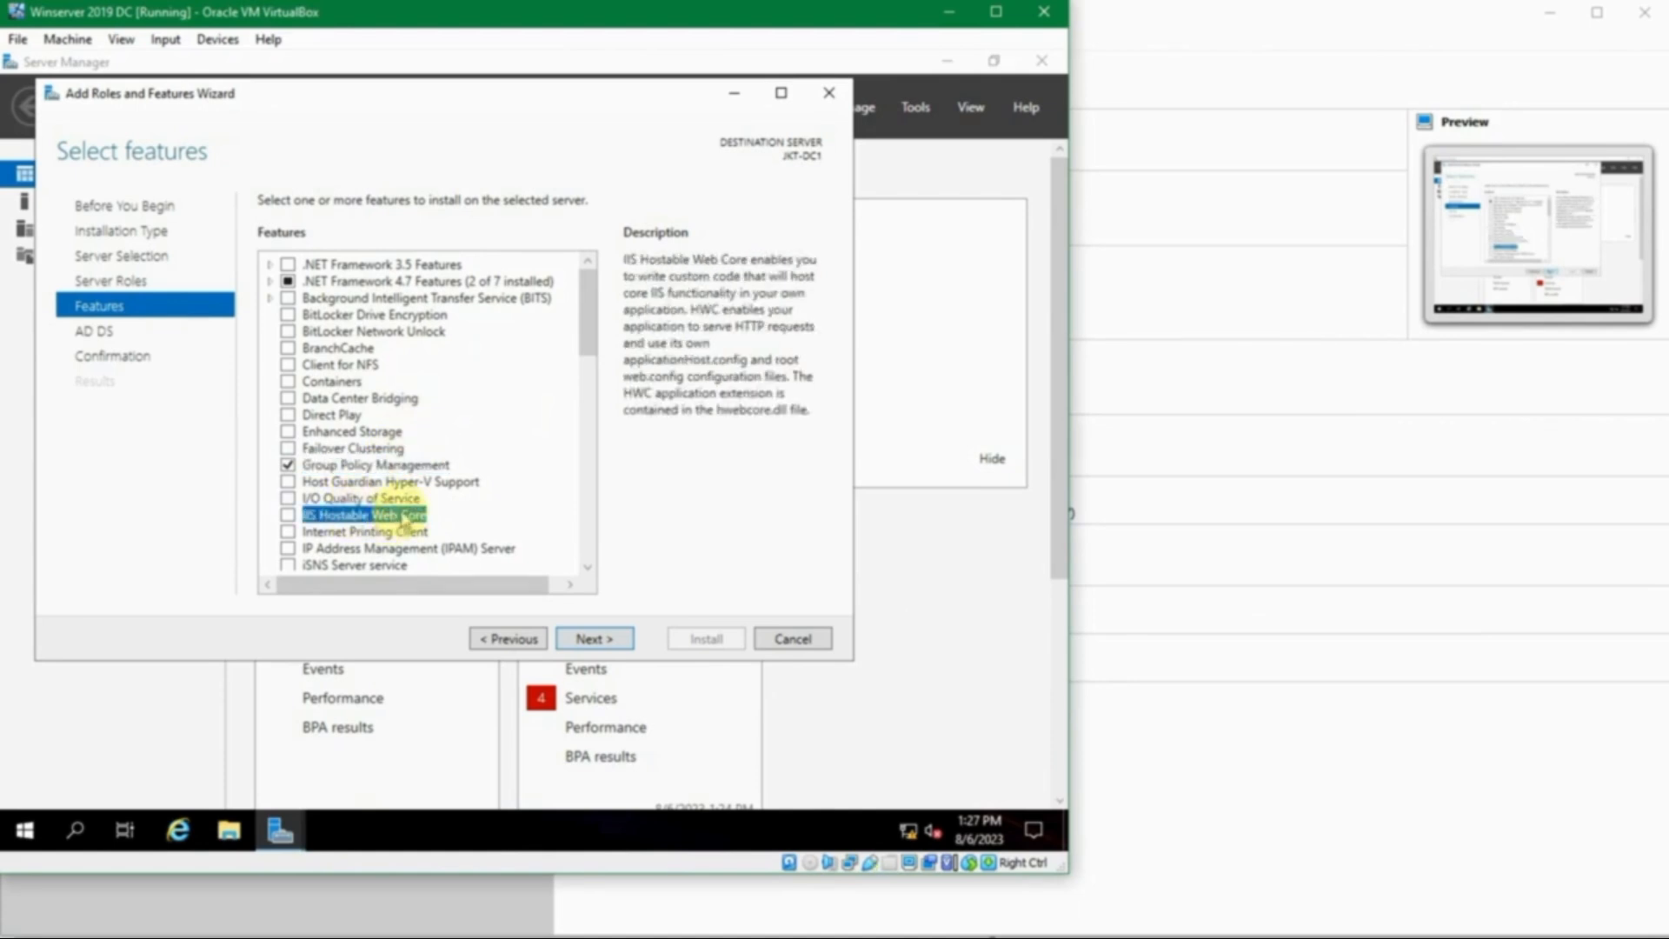
pyautogui.click(343, 332)
pyautogui.click(348, 314)
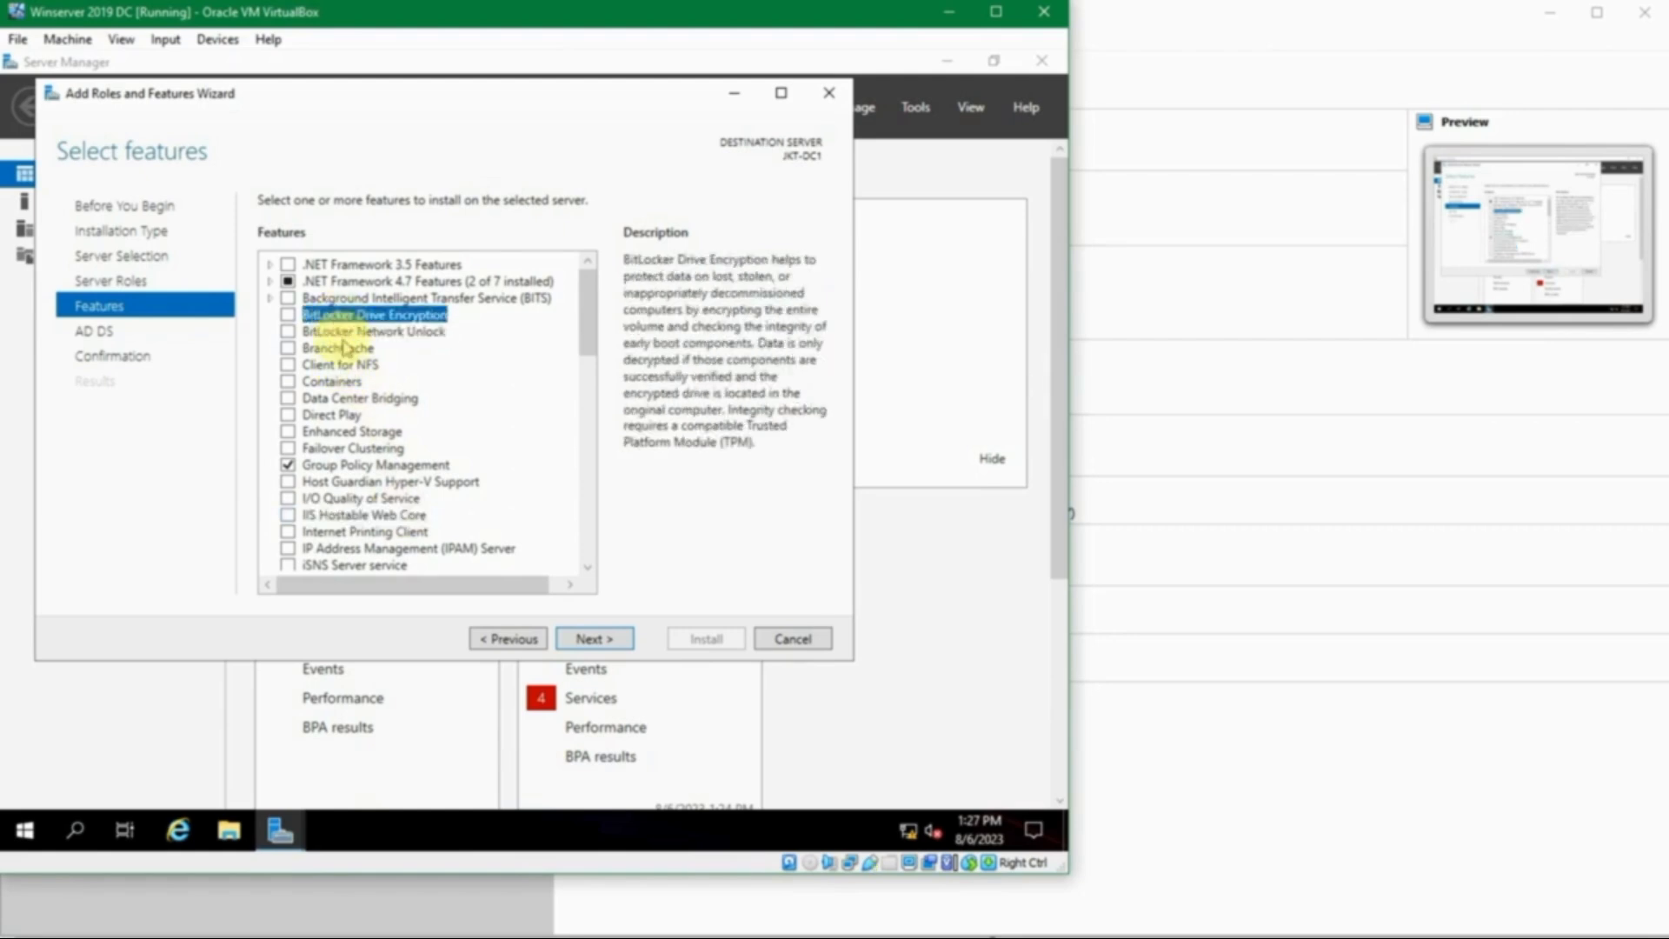
pyautogui.click(366, 299)
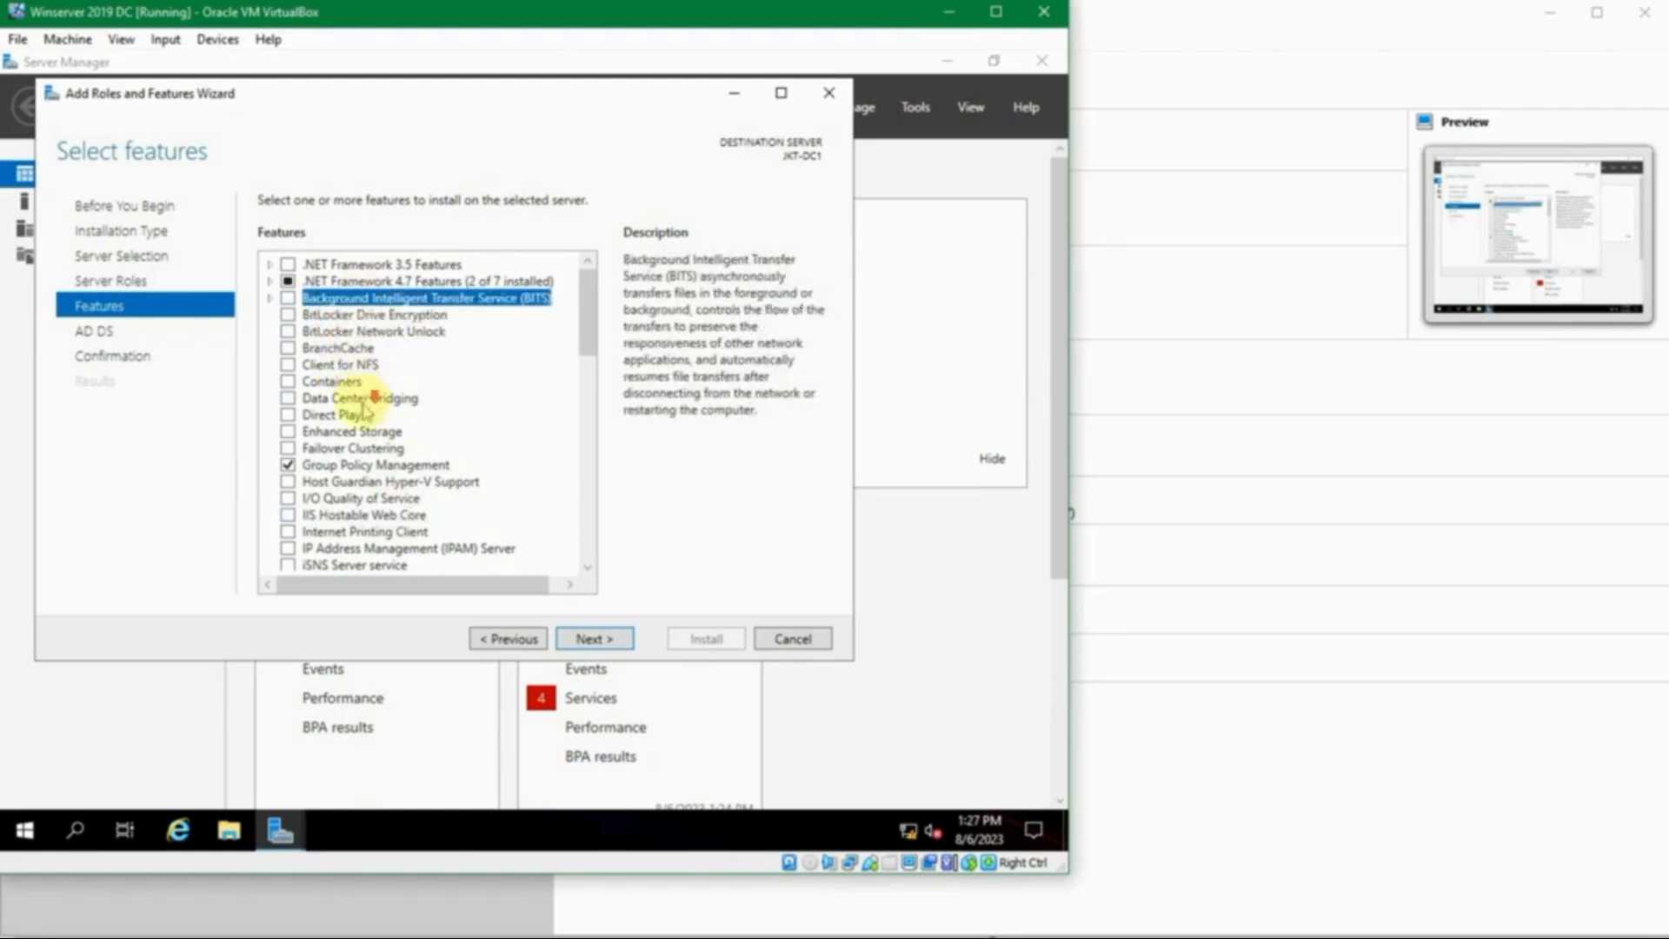
pyautogui.scroll(-6, 372, 413)
pyautogui.scroll(-6, 369, 417)
pyautogui.scroll(1, 368, 415)
pyautogui.scroll(-1, 367, 412)
pyautogui.scroll(-3, 365, 418)
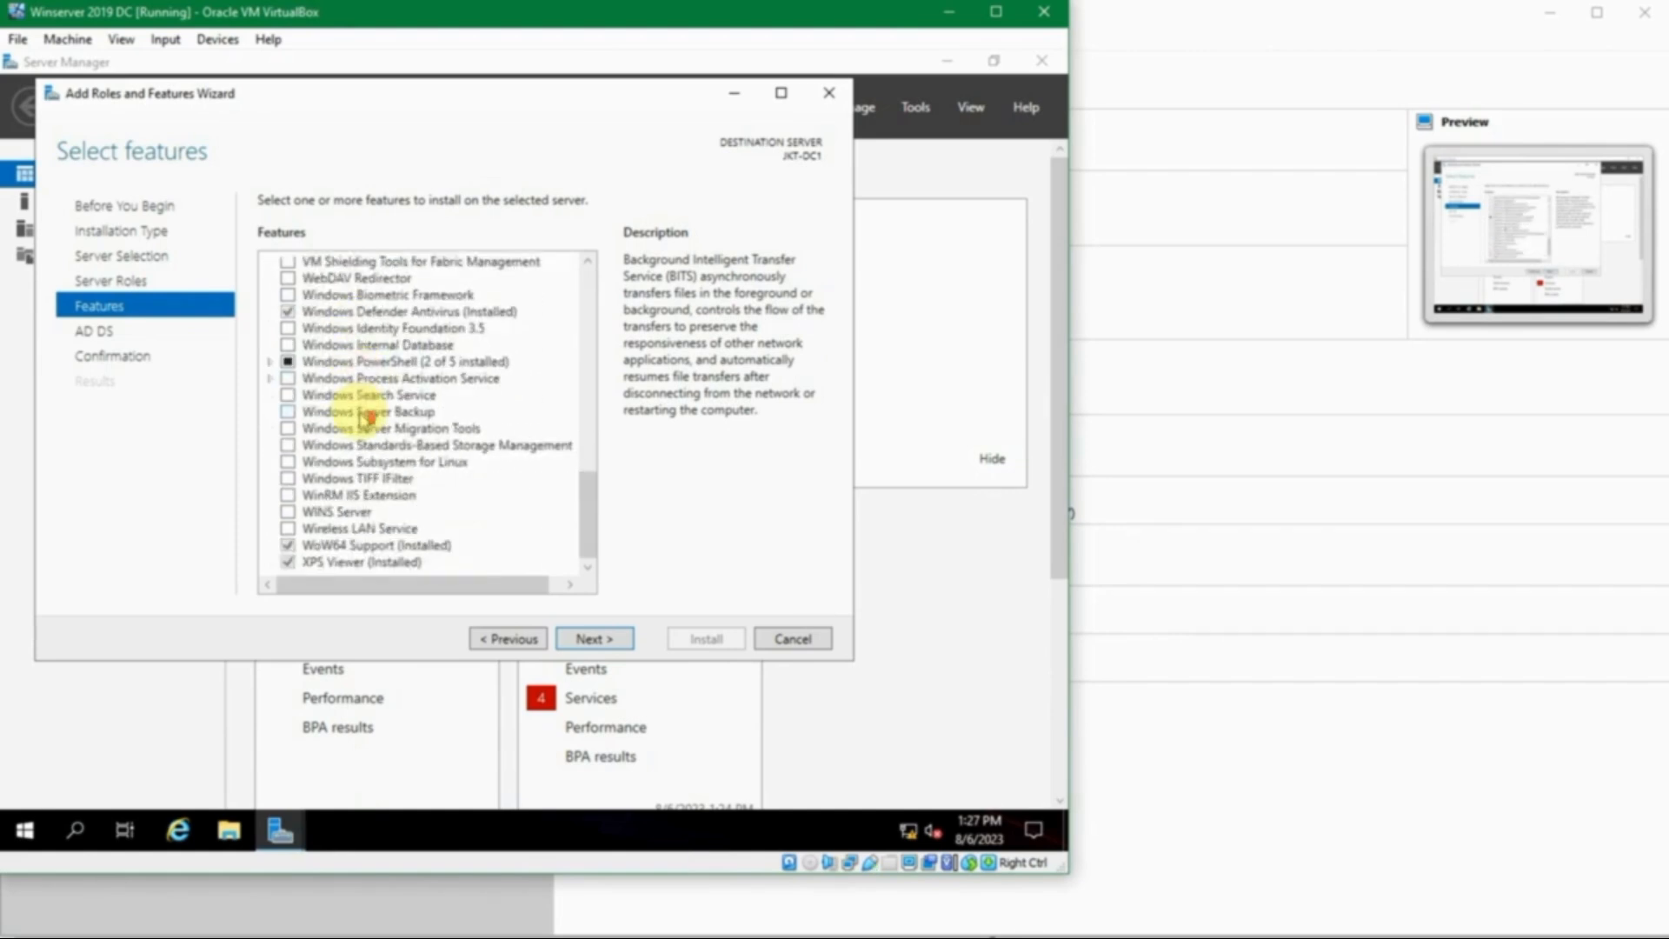
pyautogui.scroll(15, 363, 418)
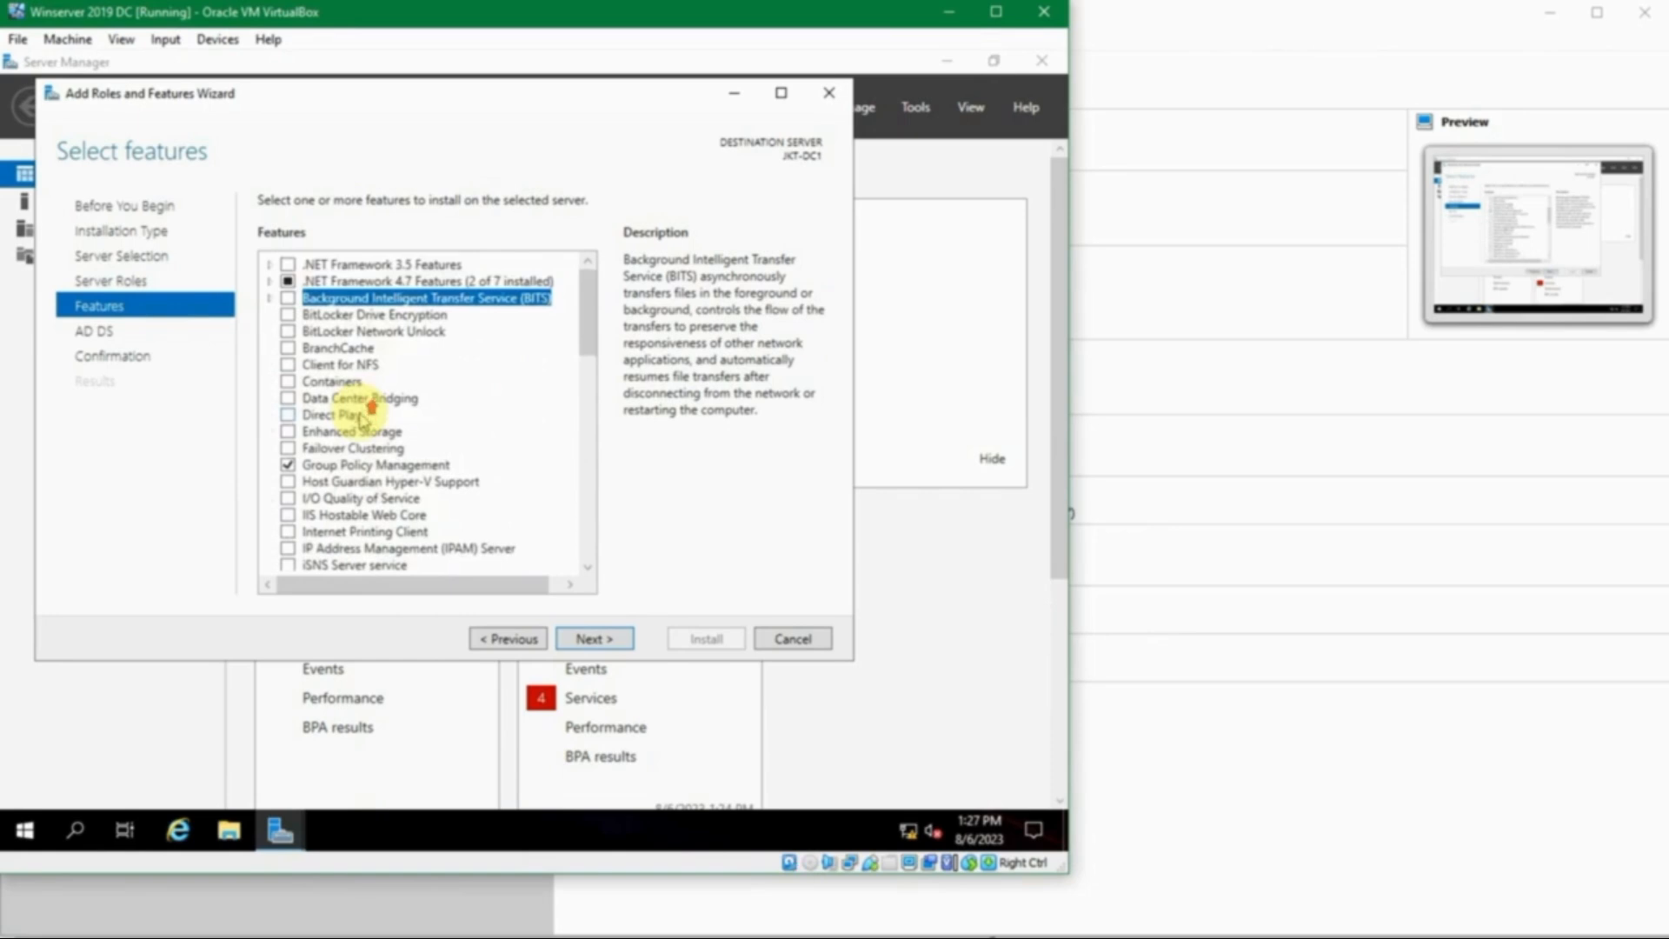
pyautogui.click(379, 467)
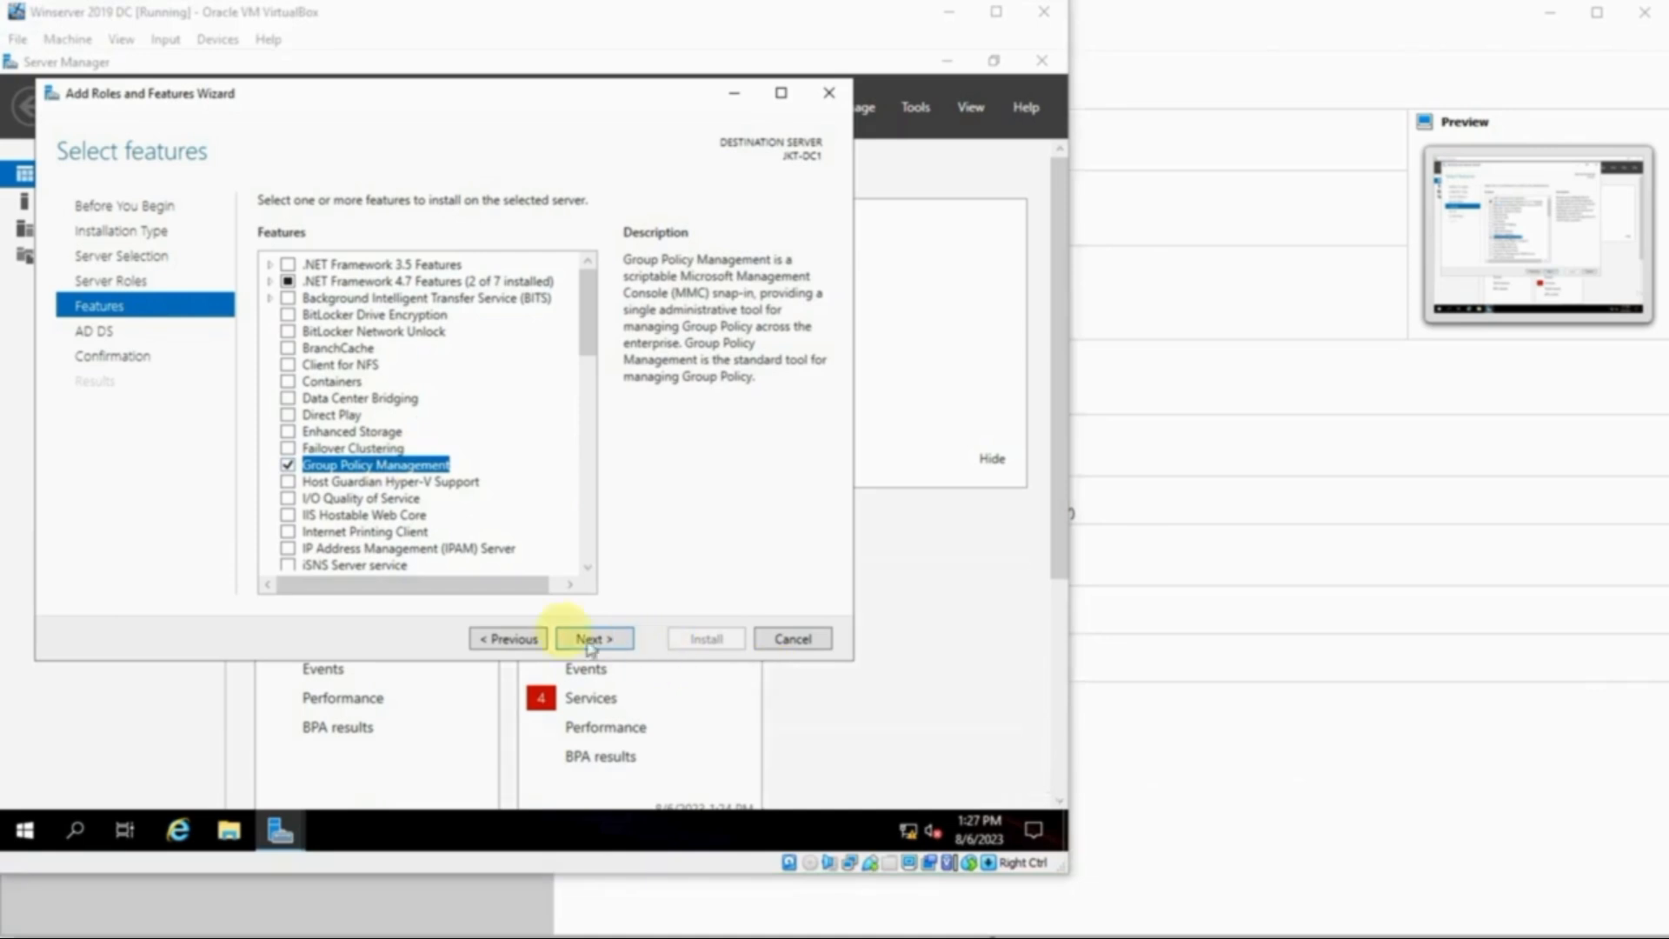
# - Confirm and install AD DS with Group Policy Management on JKT-DC1, then close the wizard
pyautogui.click(614, 640)
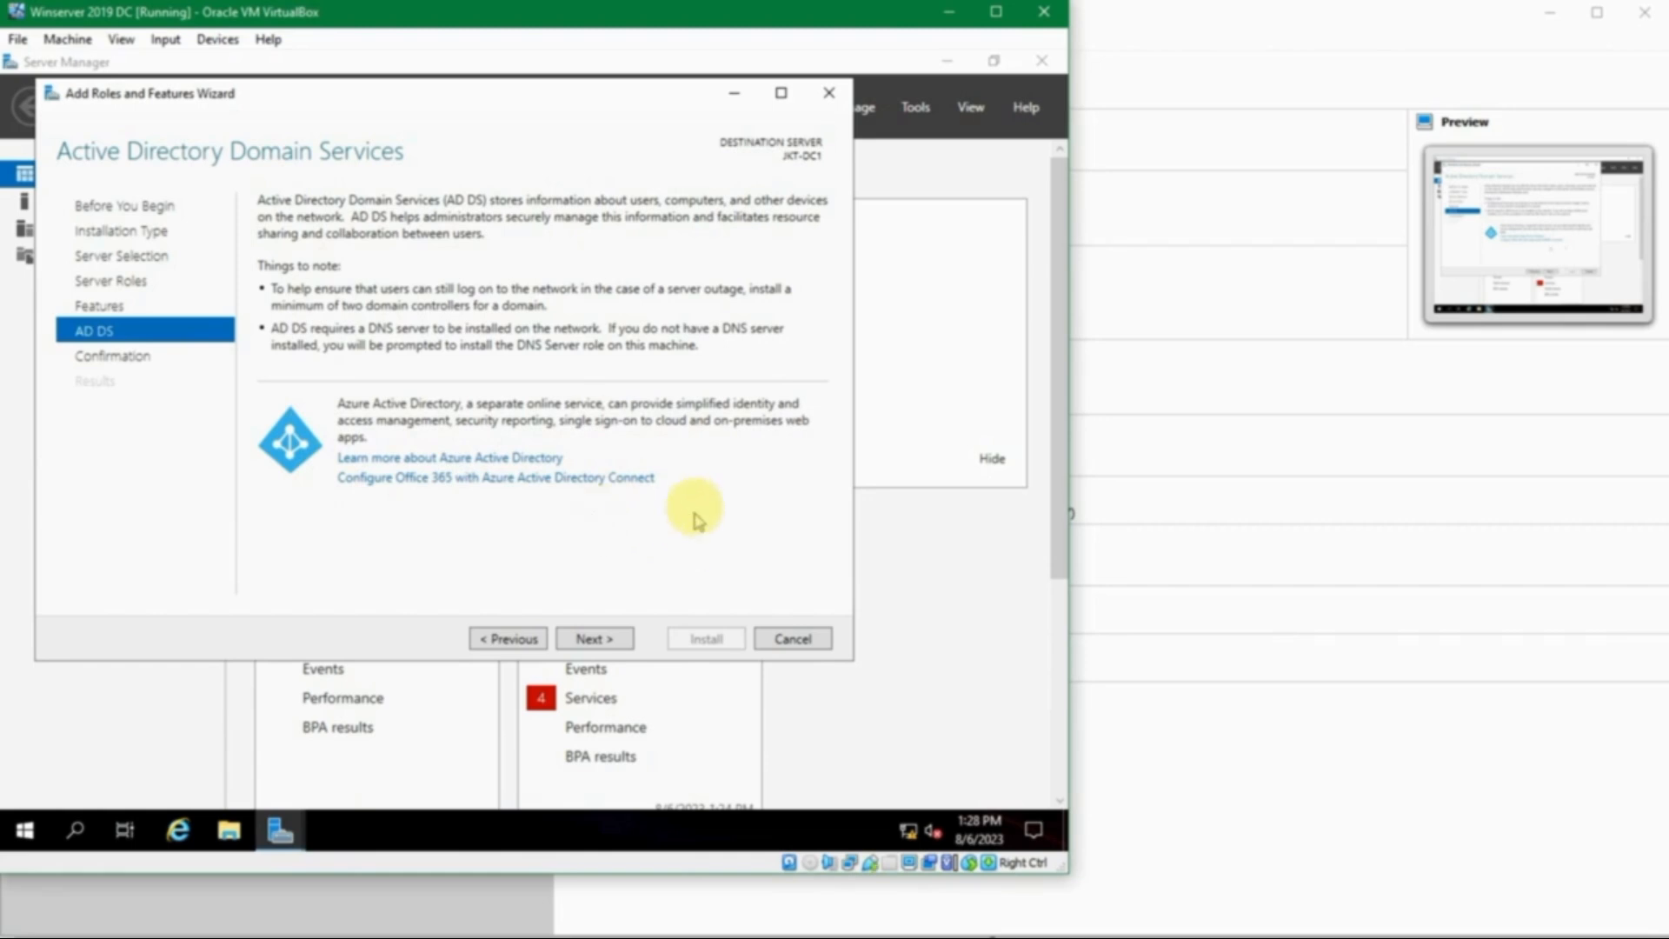
pyautogui.click(600, 635)
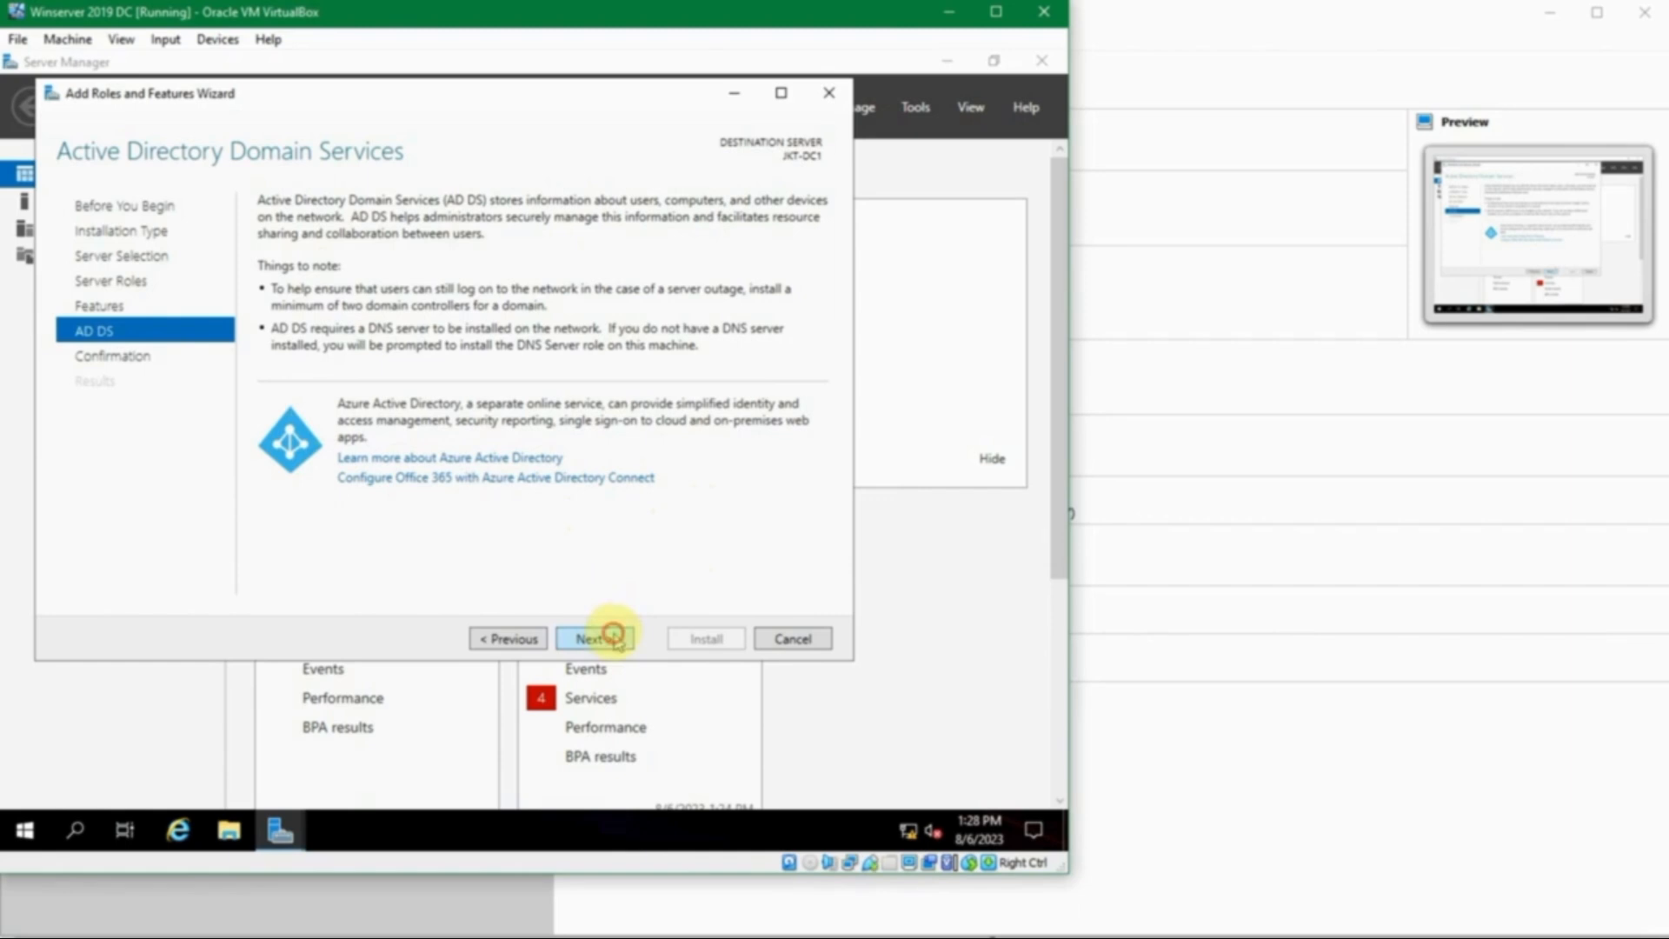
pyautogui.click(615, 637)
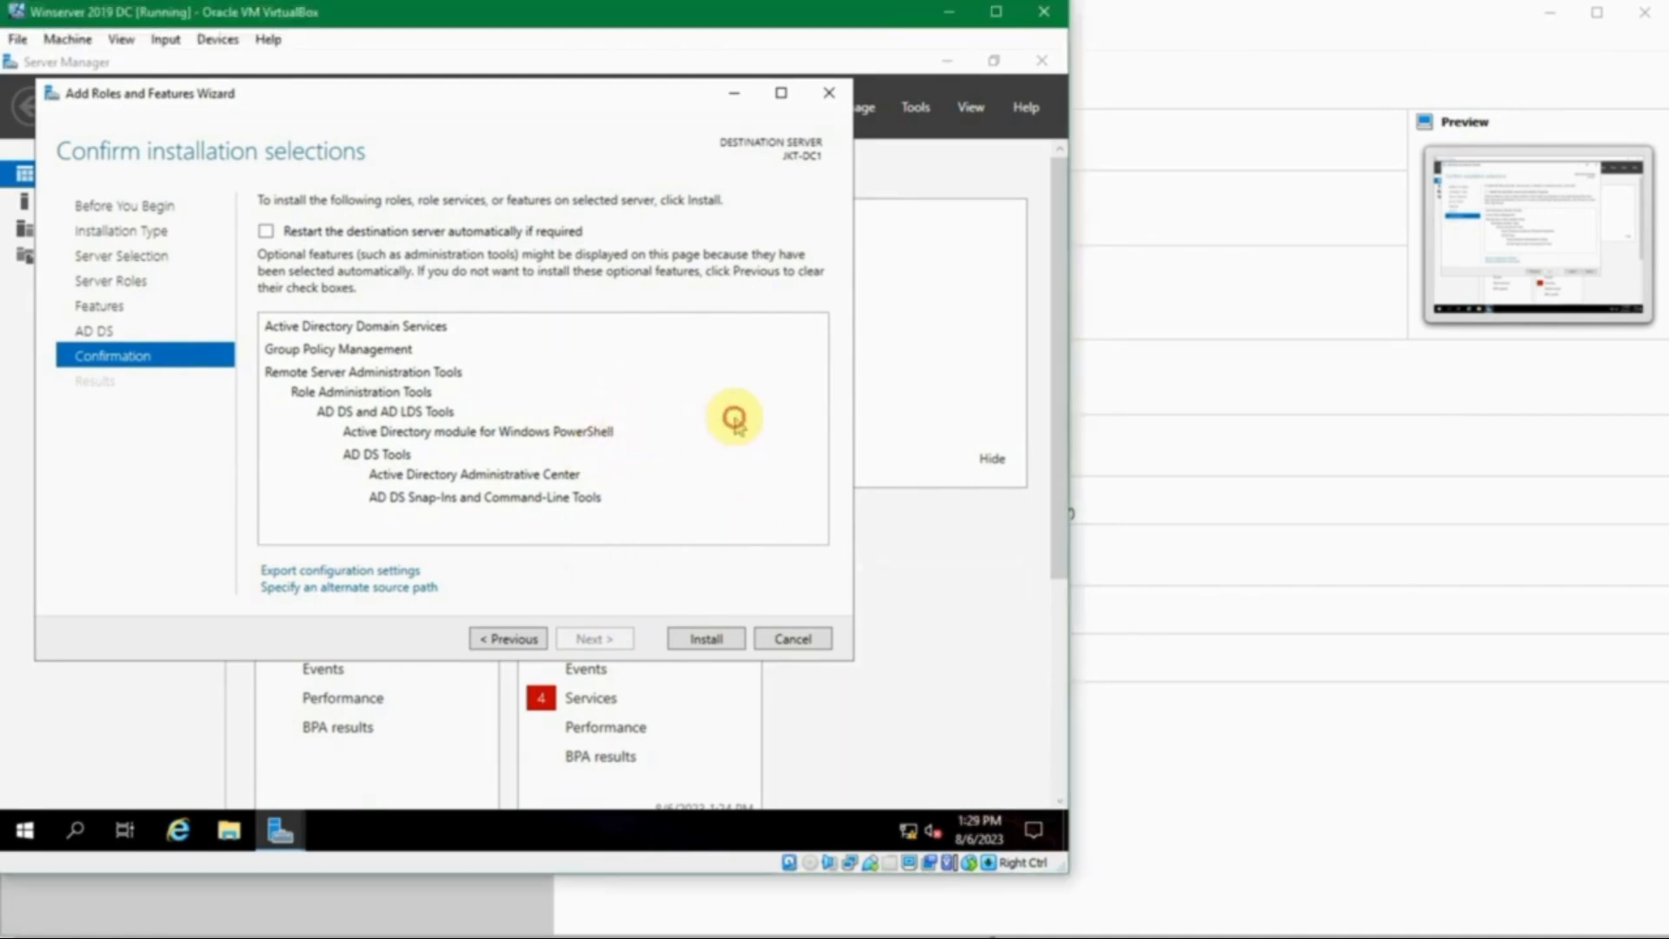
pyautogui.click(707, 641)
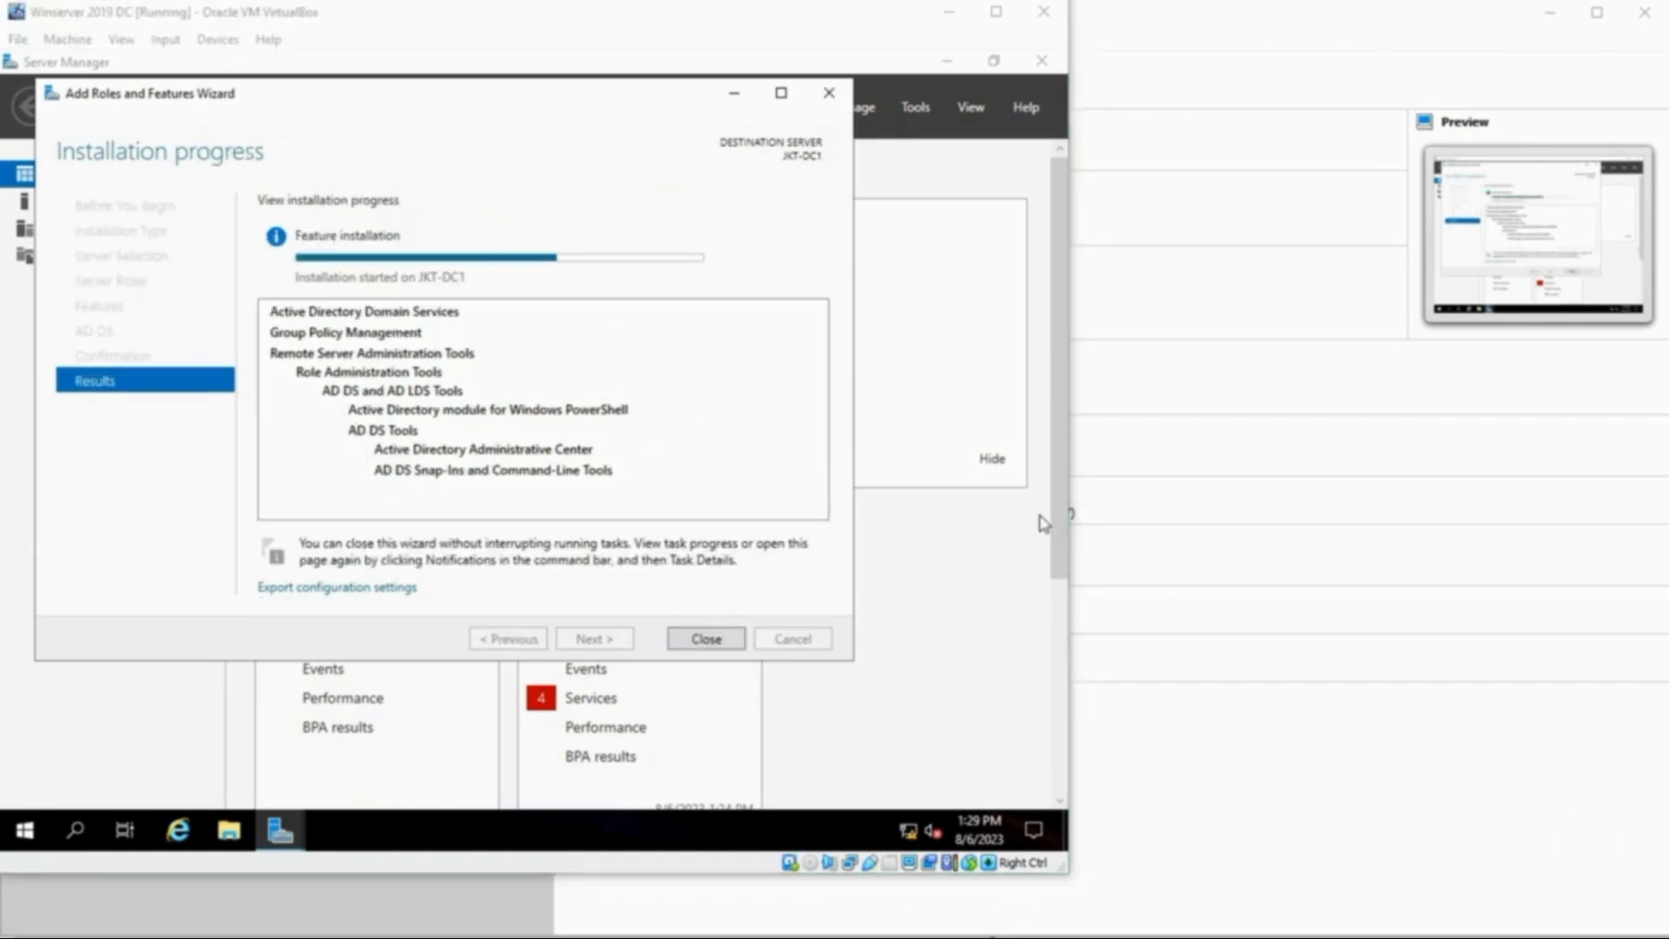
pyautogui.click(707, 640)
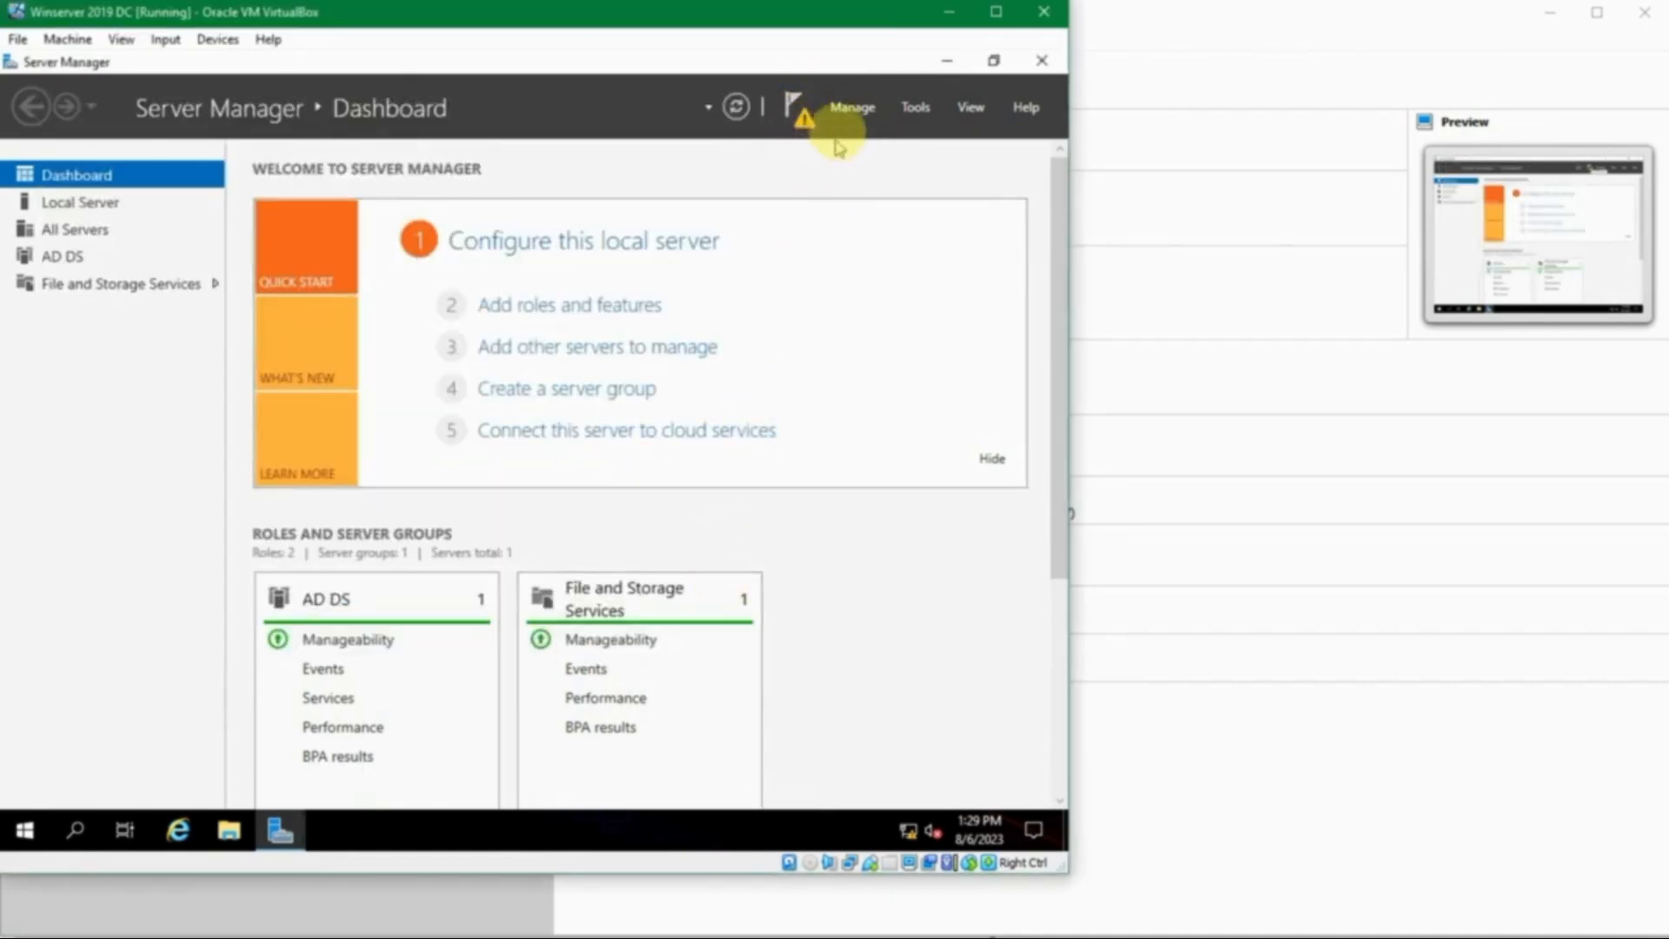
# - From the notifications flag, choose 'Promote this server to a domain controller'
pyautogui.click(801, 113)
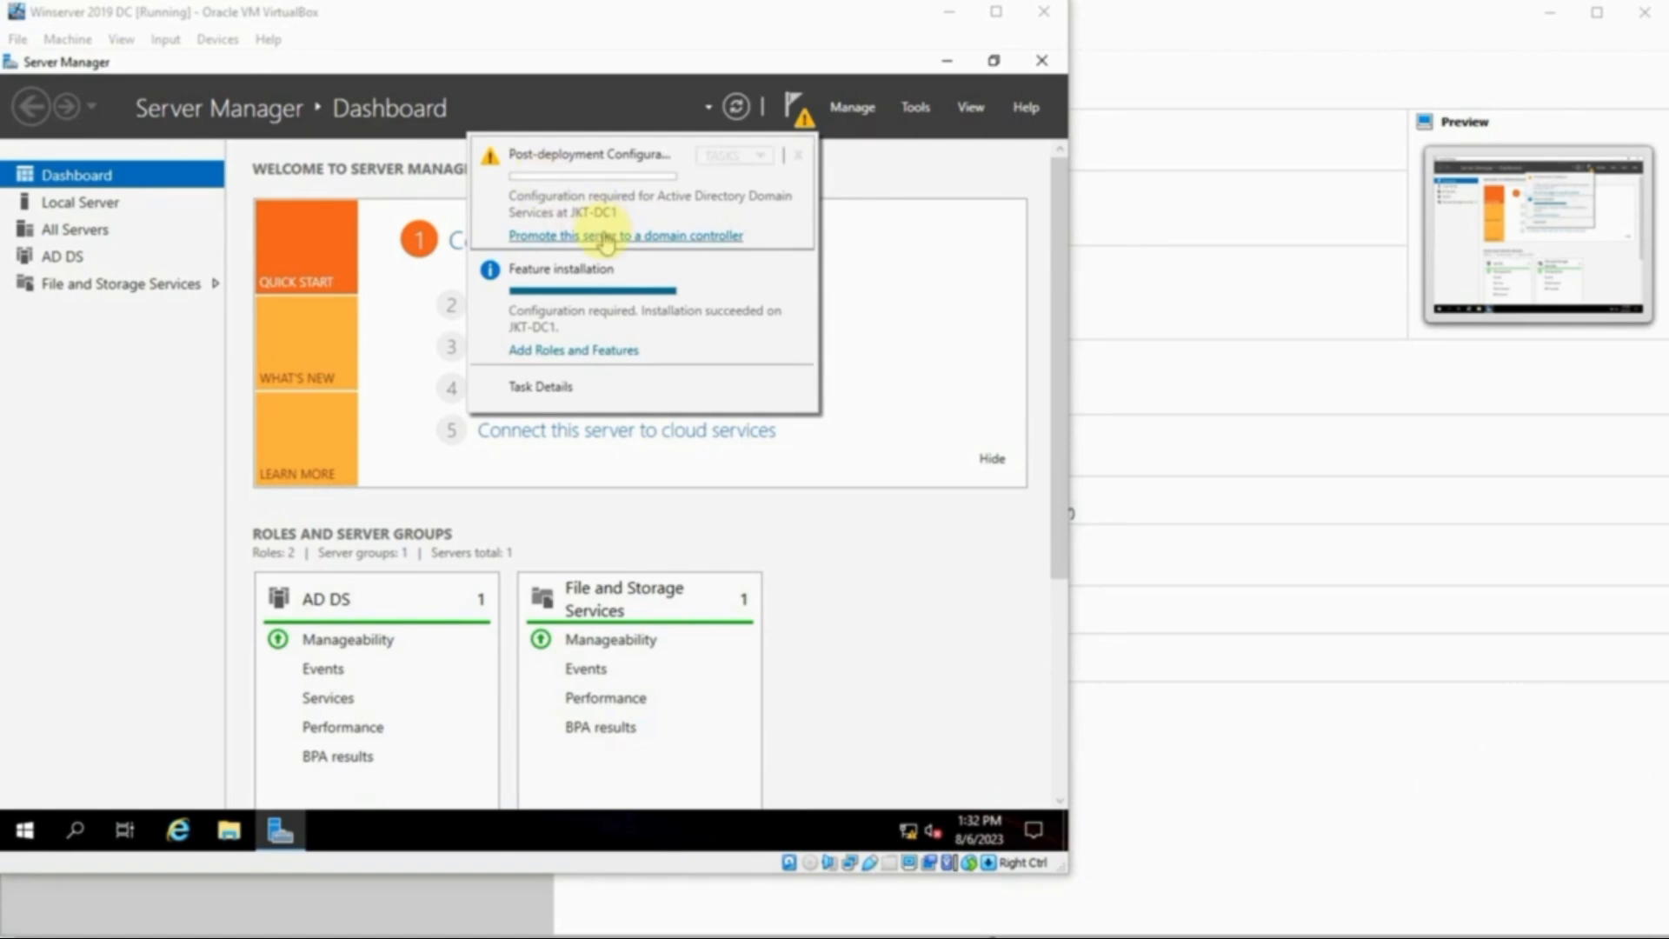
pyautogui.click(603, 234)
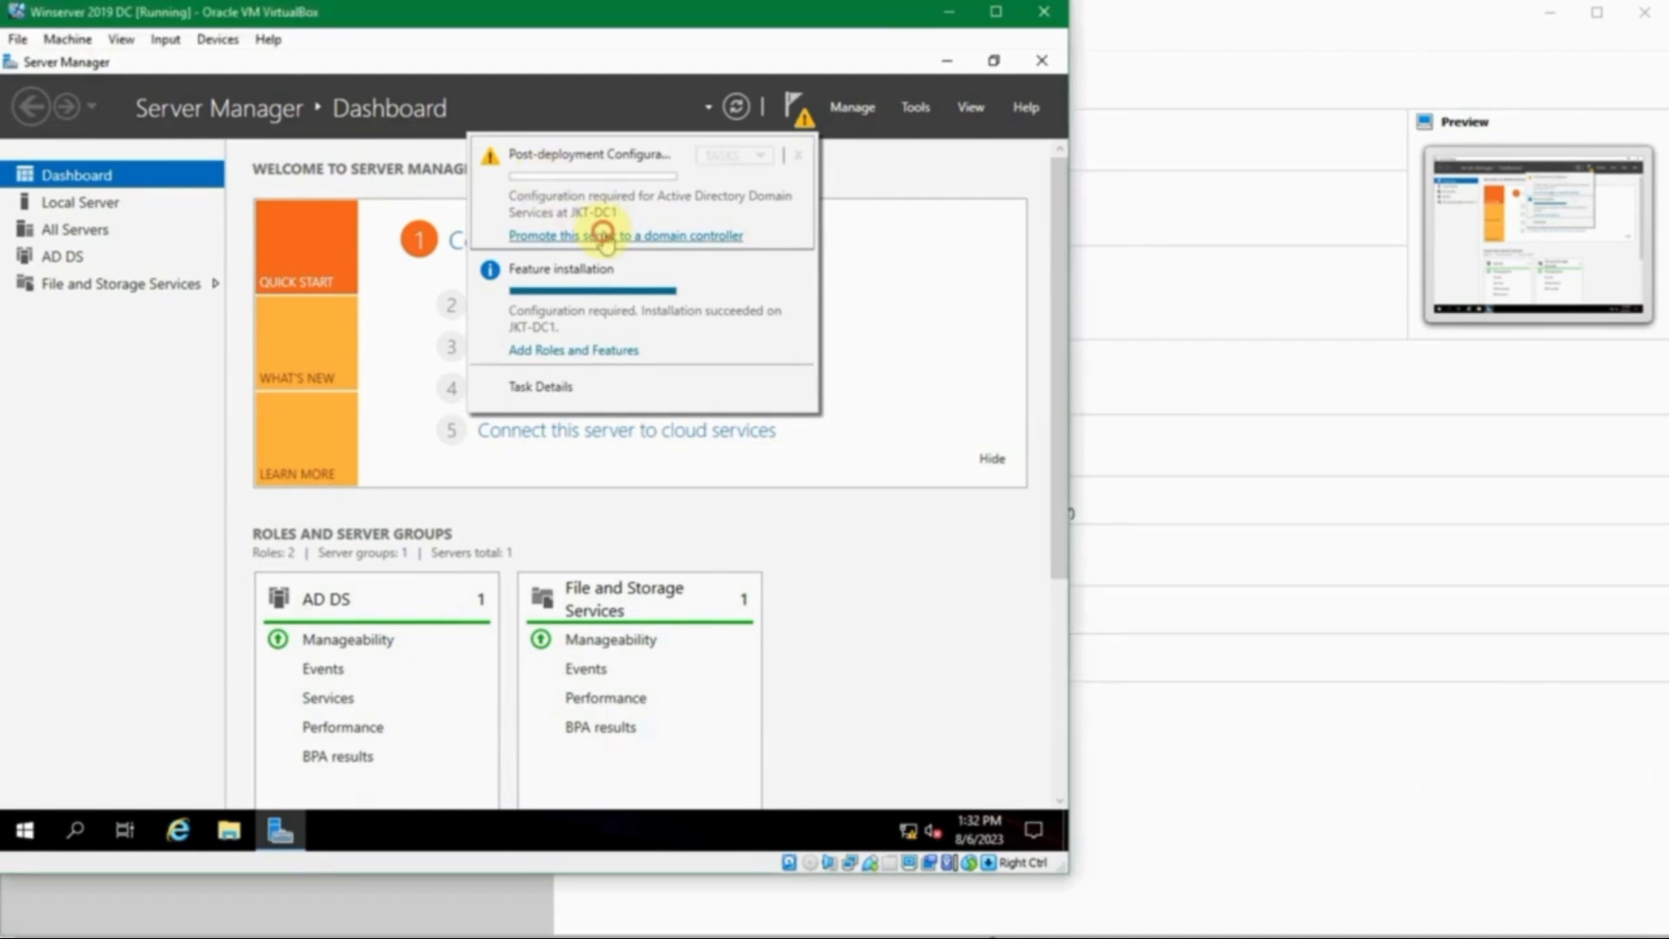
pyautogui.click(603, 235)
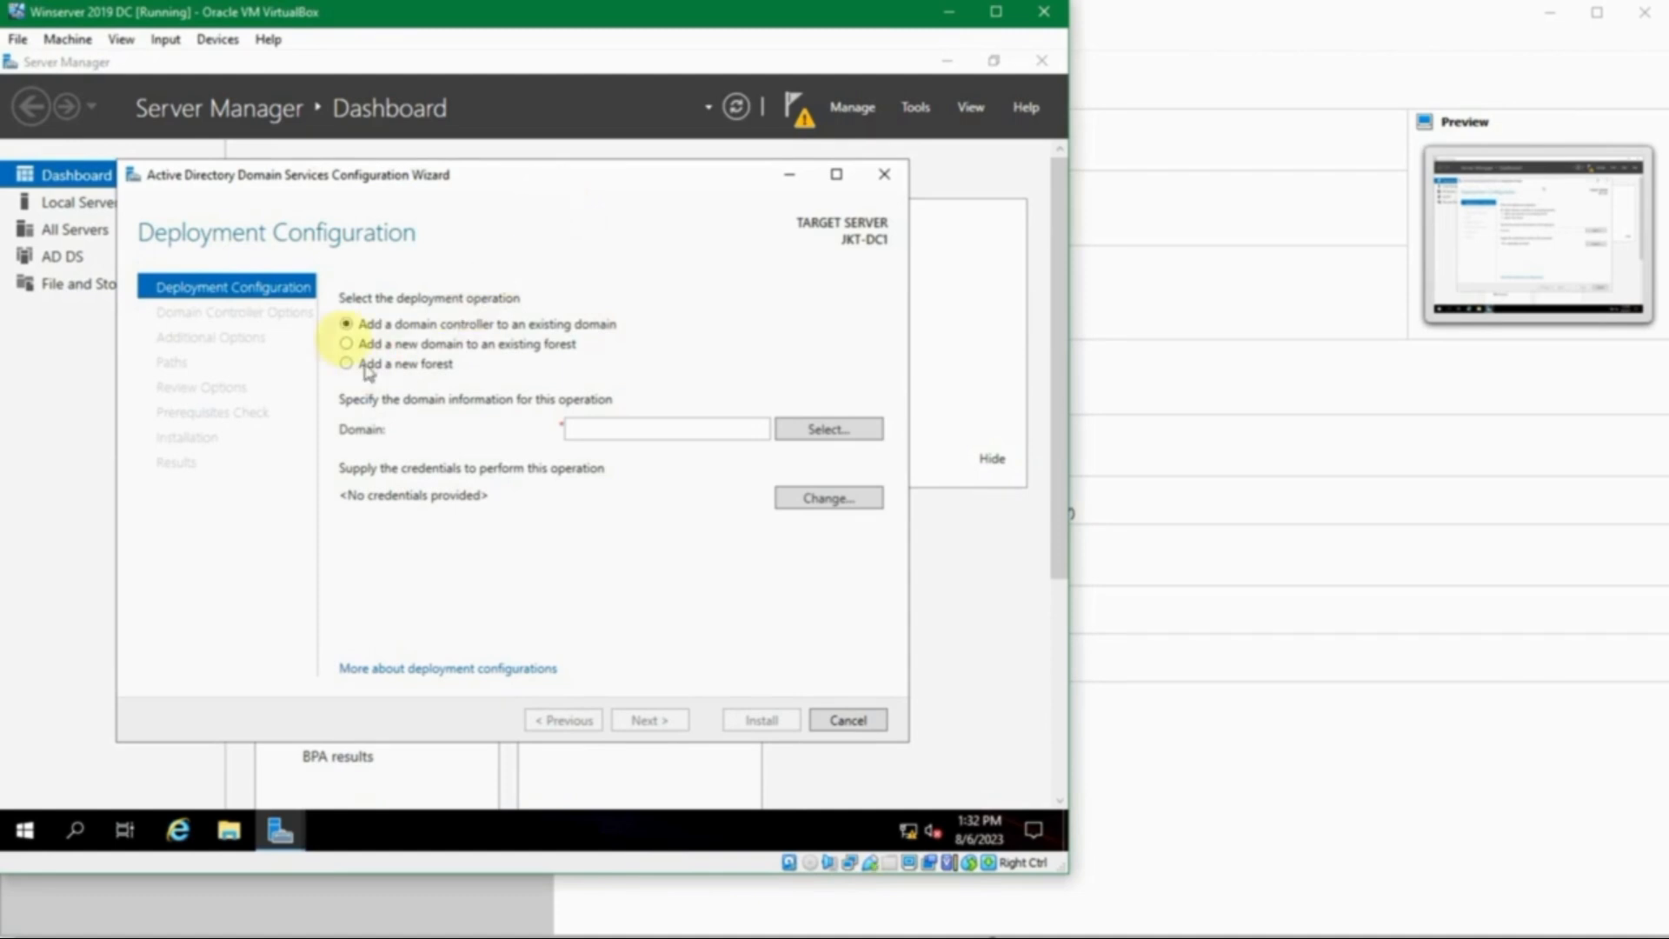
# - Choose 'Add a new forest' and enter sukasuka.com as the root domain name
pyautogui.click(346, 323)
pyautogui.click(348, 346)
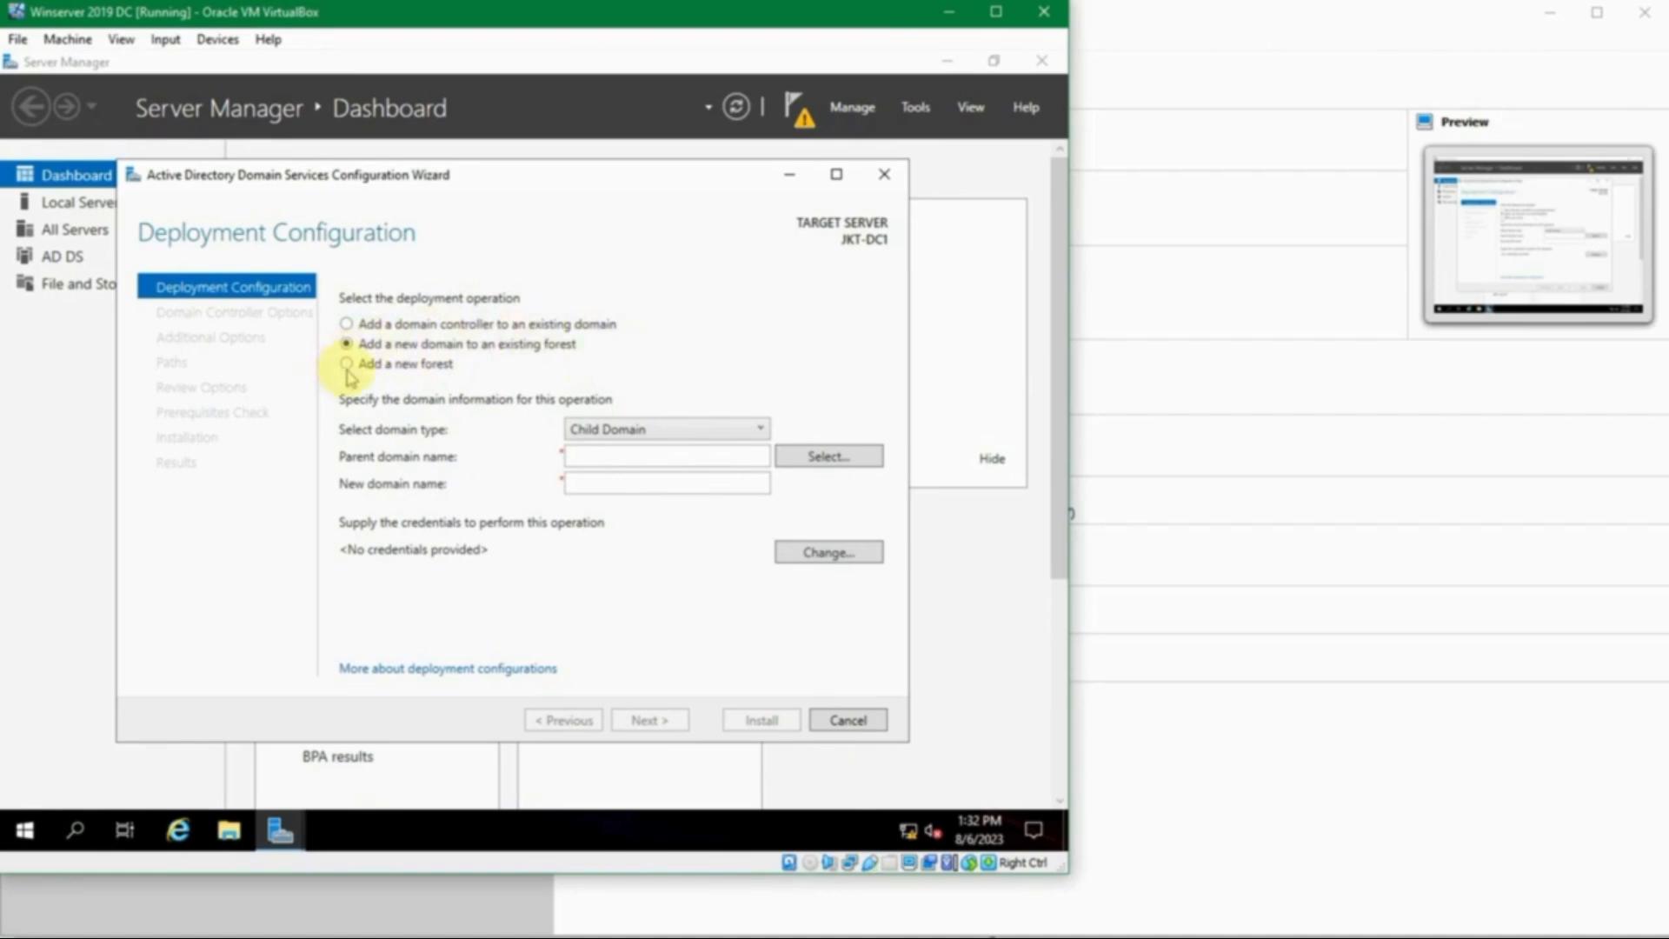
pyautogui.click(348, 369)
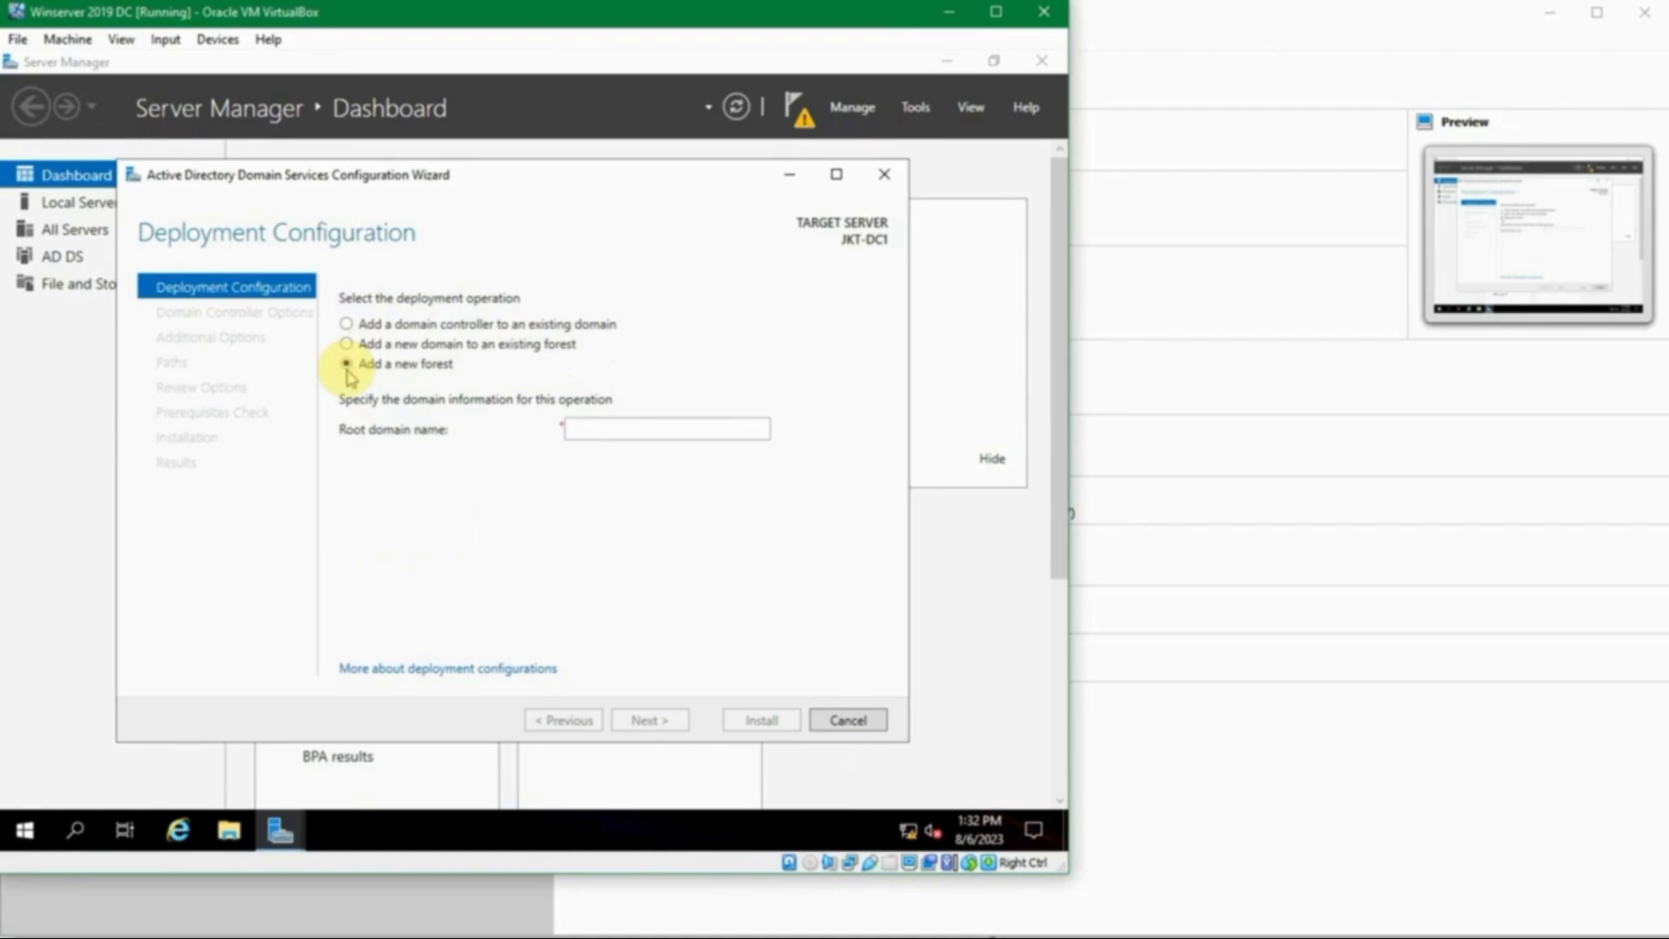
pyautogui.click(588, 429)
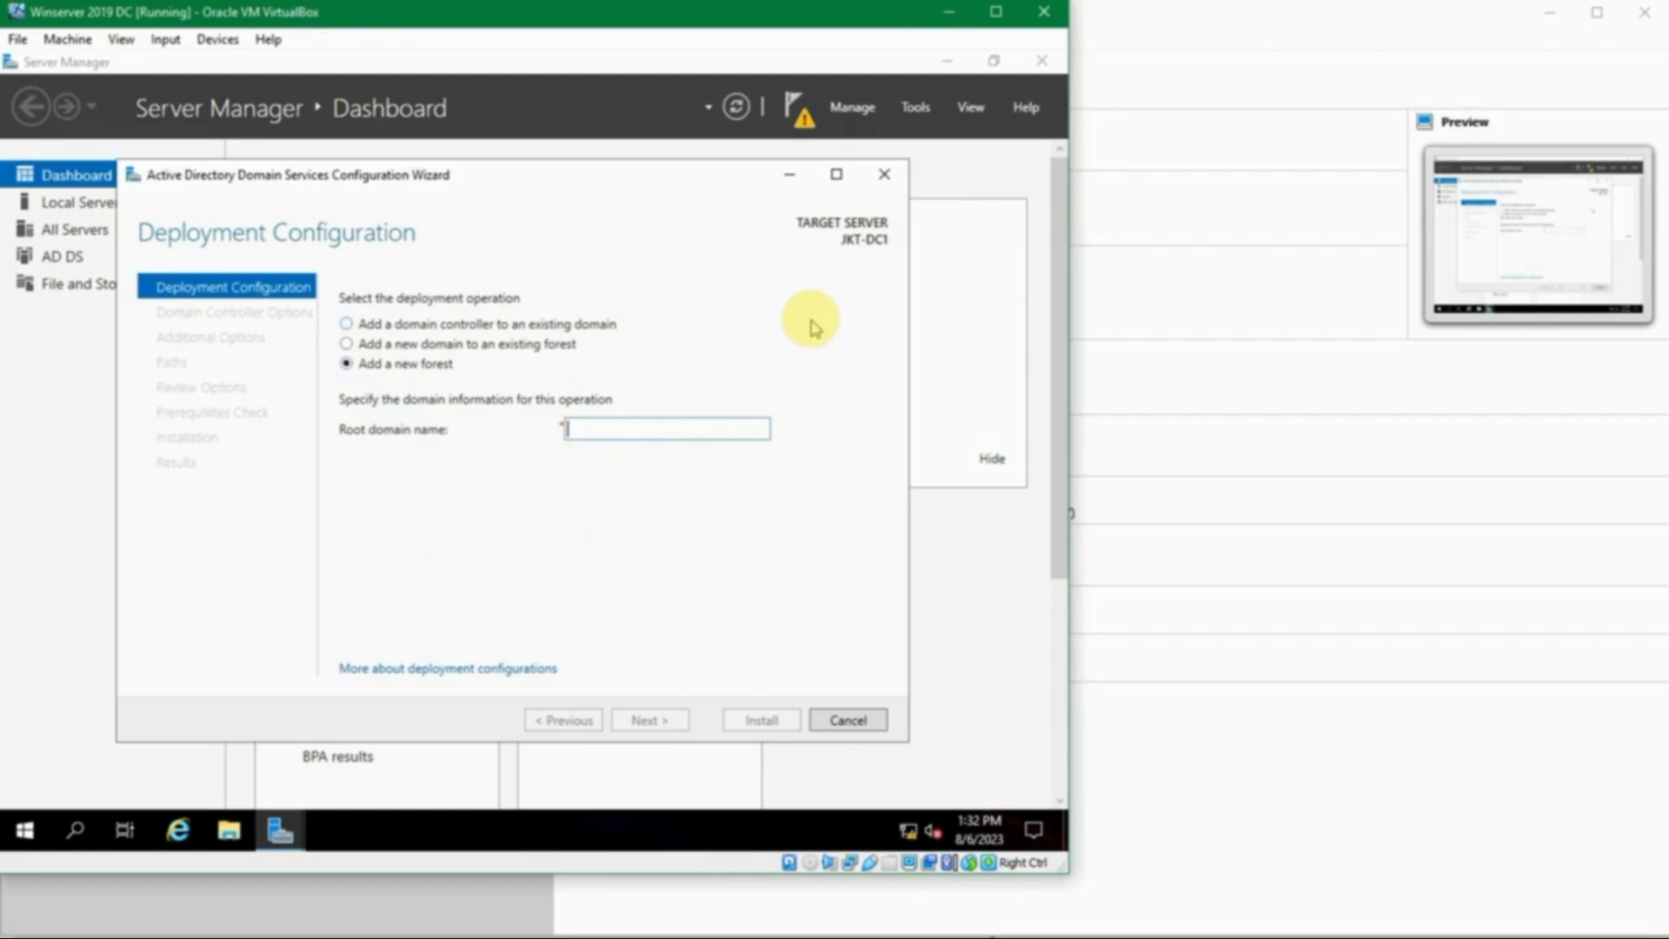
pyautogui.write('sukasuka.com')
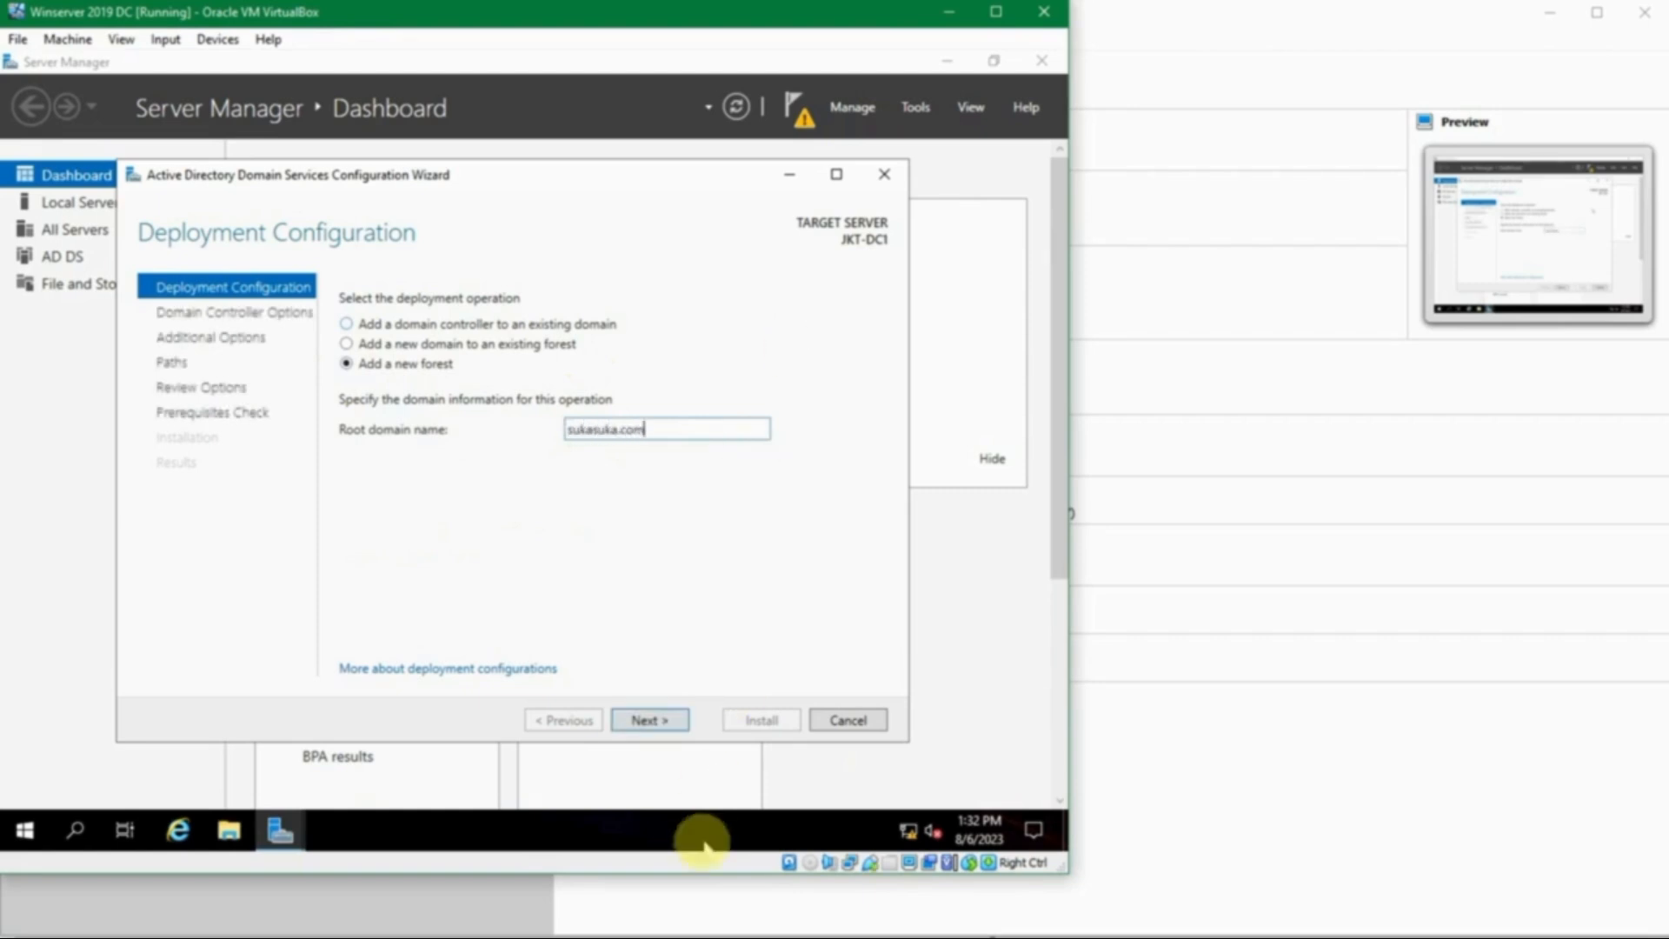
# - Glance at the passes.txt notes, clear the selection, and minimize Notepad
pyautogui.click(693, 920)
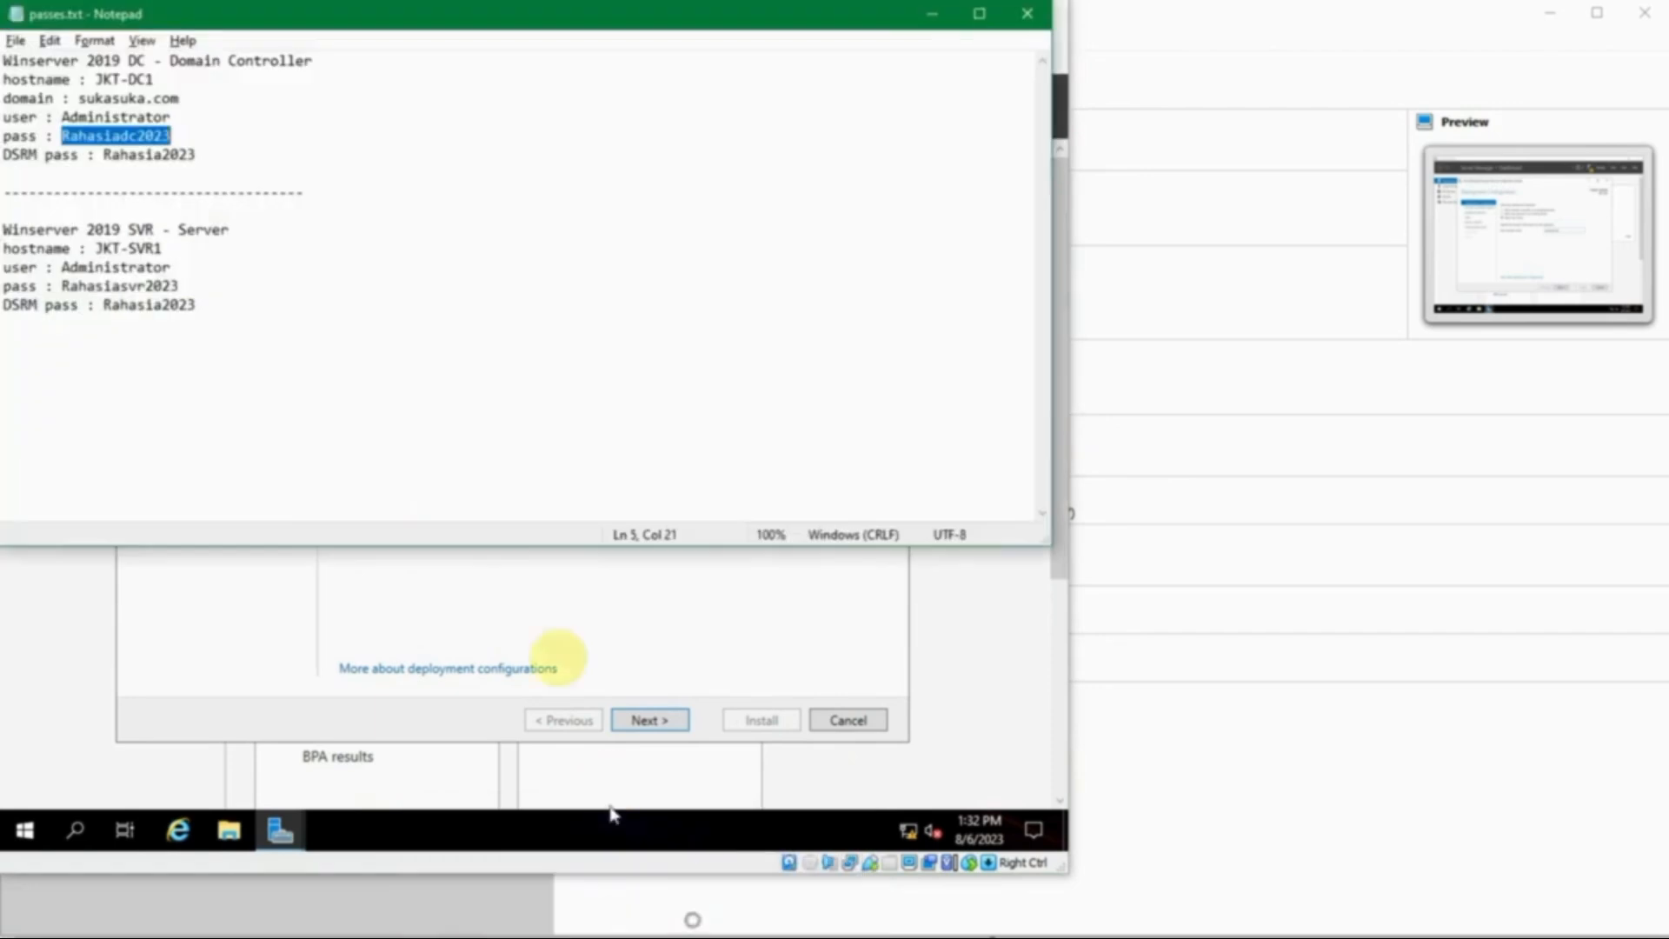
pyautogui.click(220, 89)
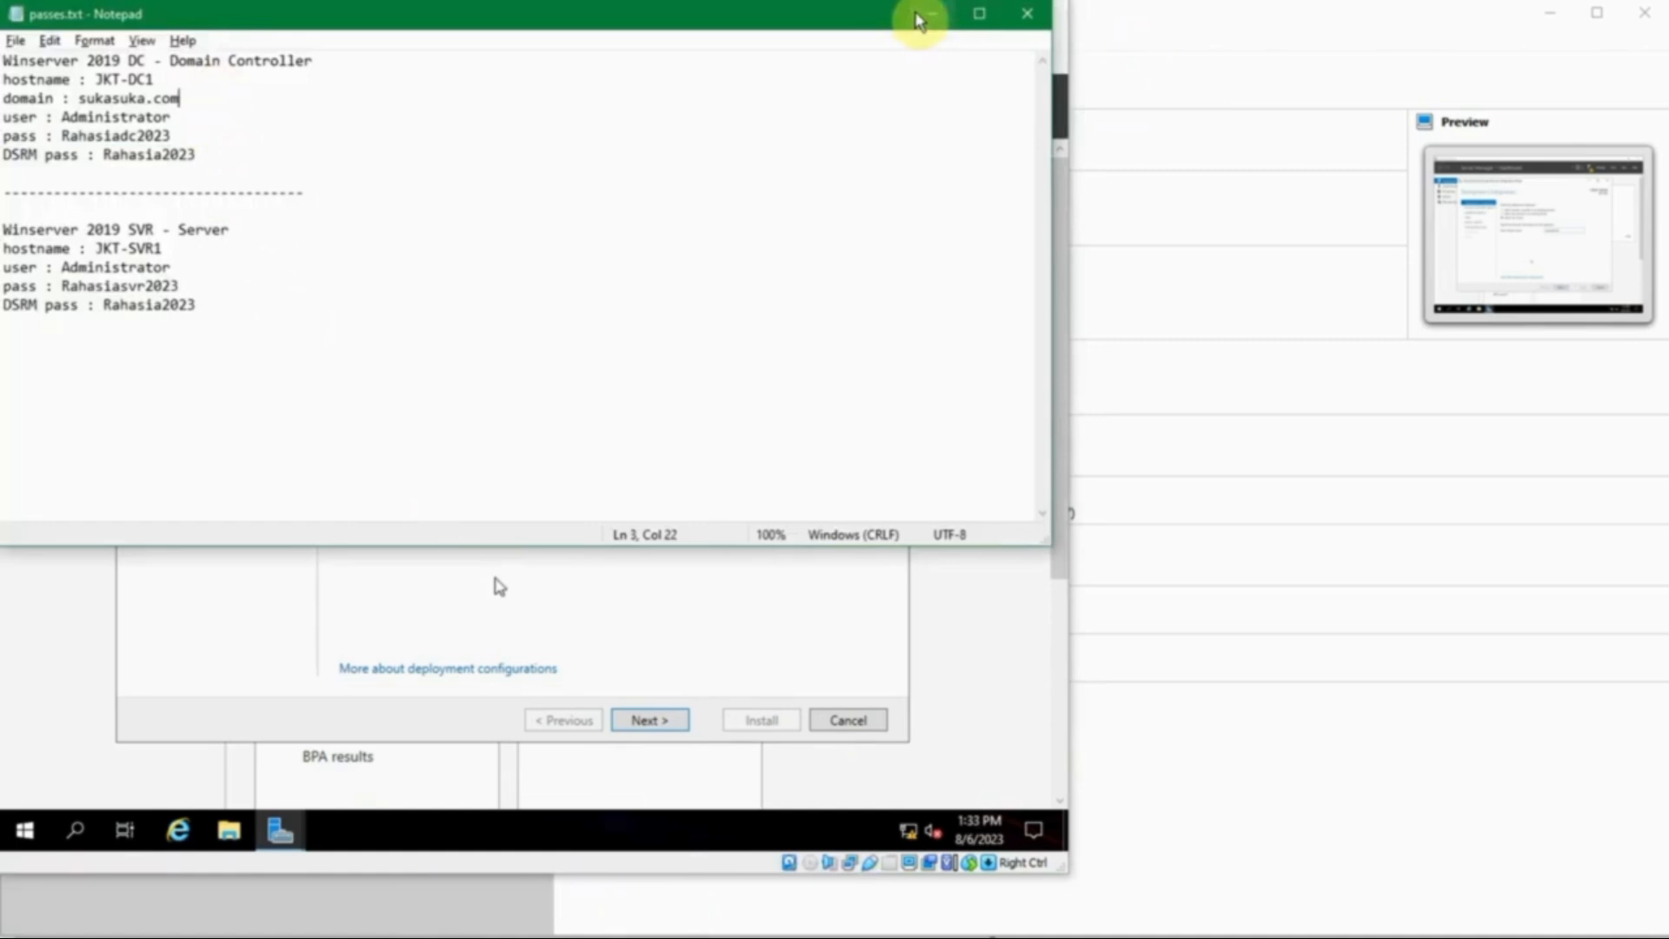
pyautogui.click(920, 18)
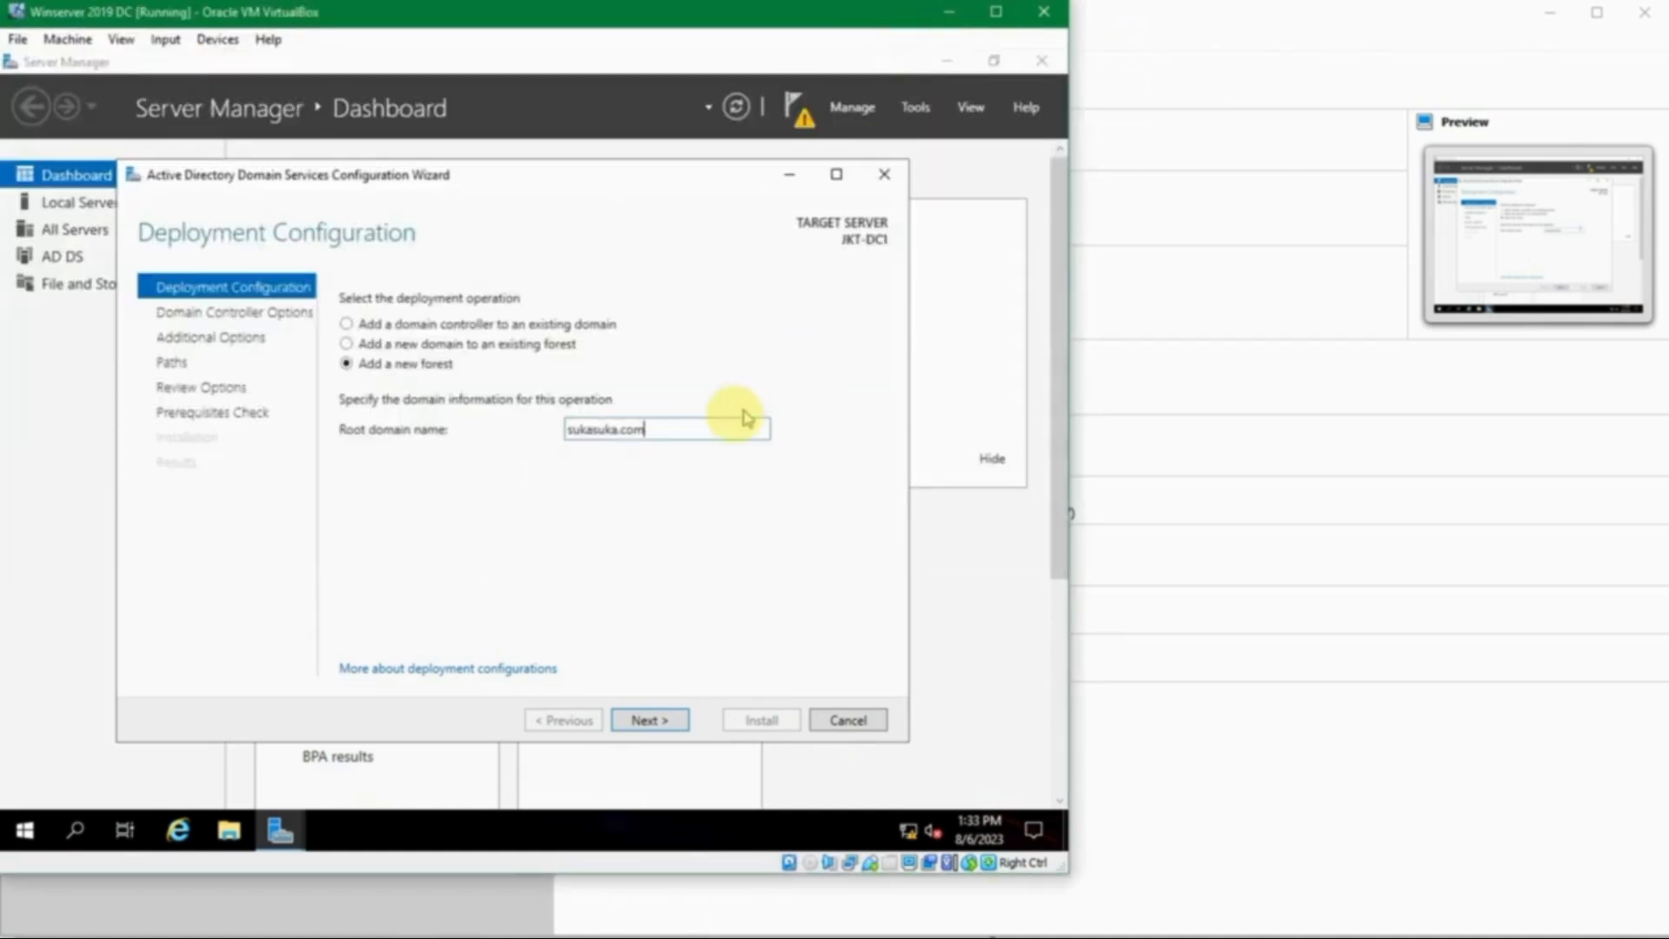
# - Advance to Domain Controller Options, leaving the forest functional level at Windows Server 2016
pyautogui.click(669, 720)
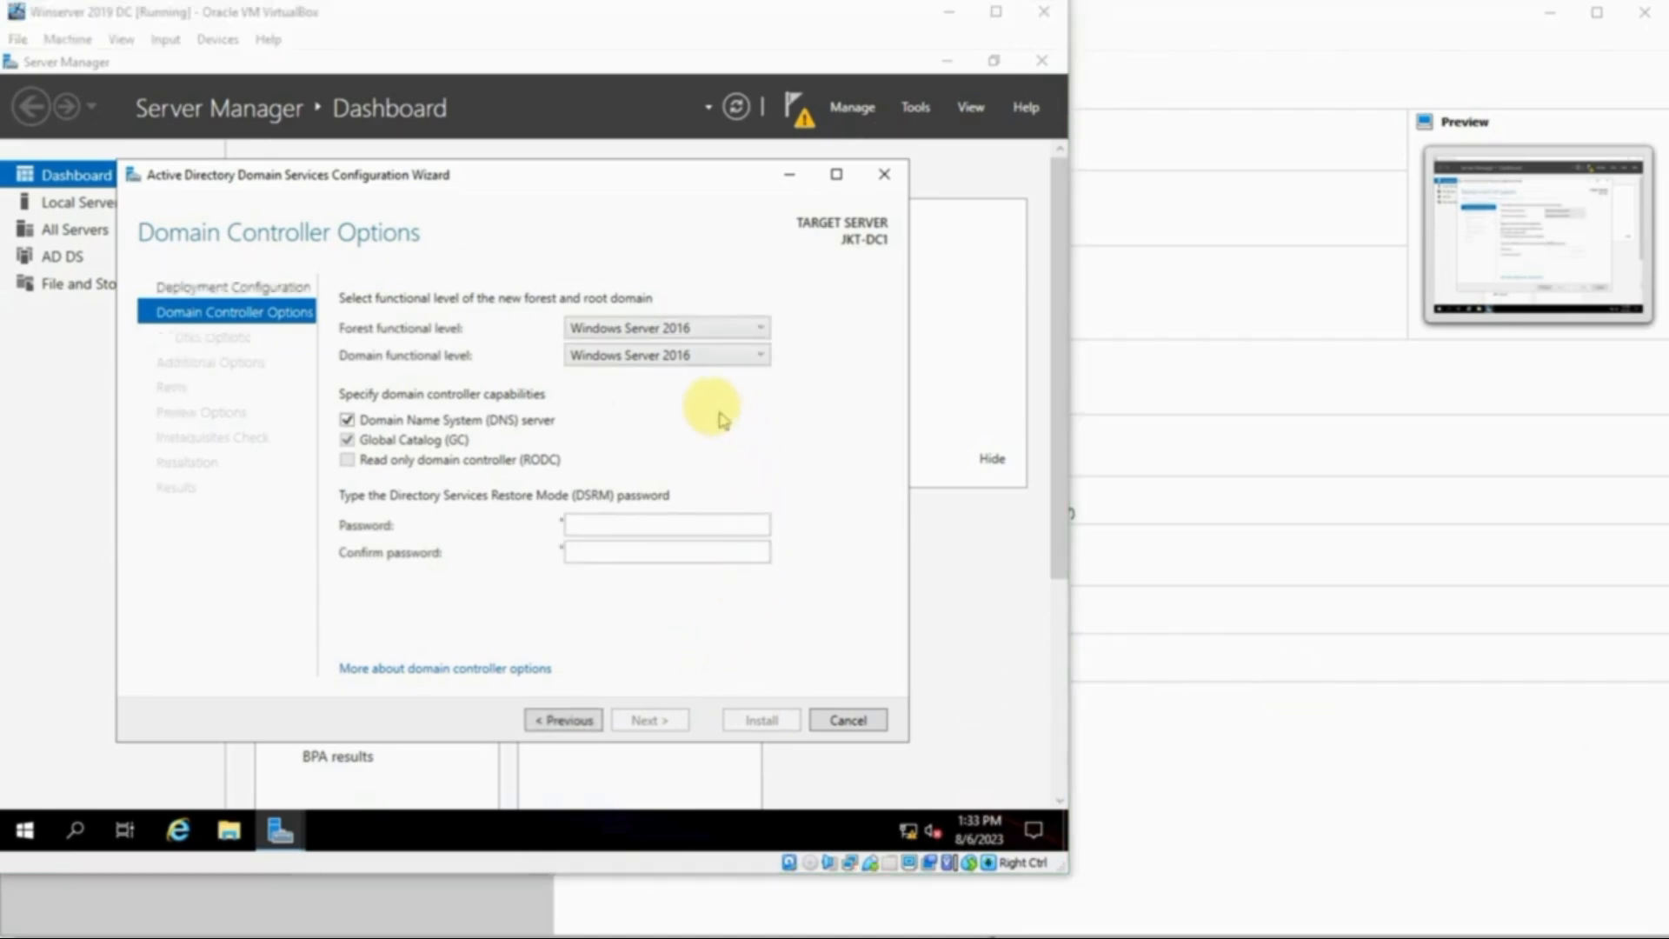
pyautogui.click(471, 316)
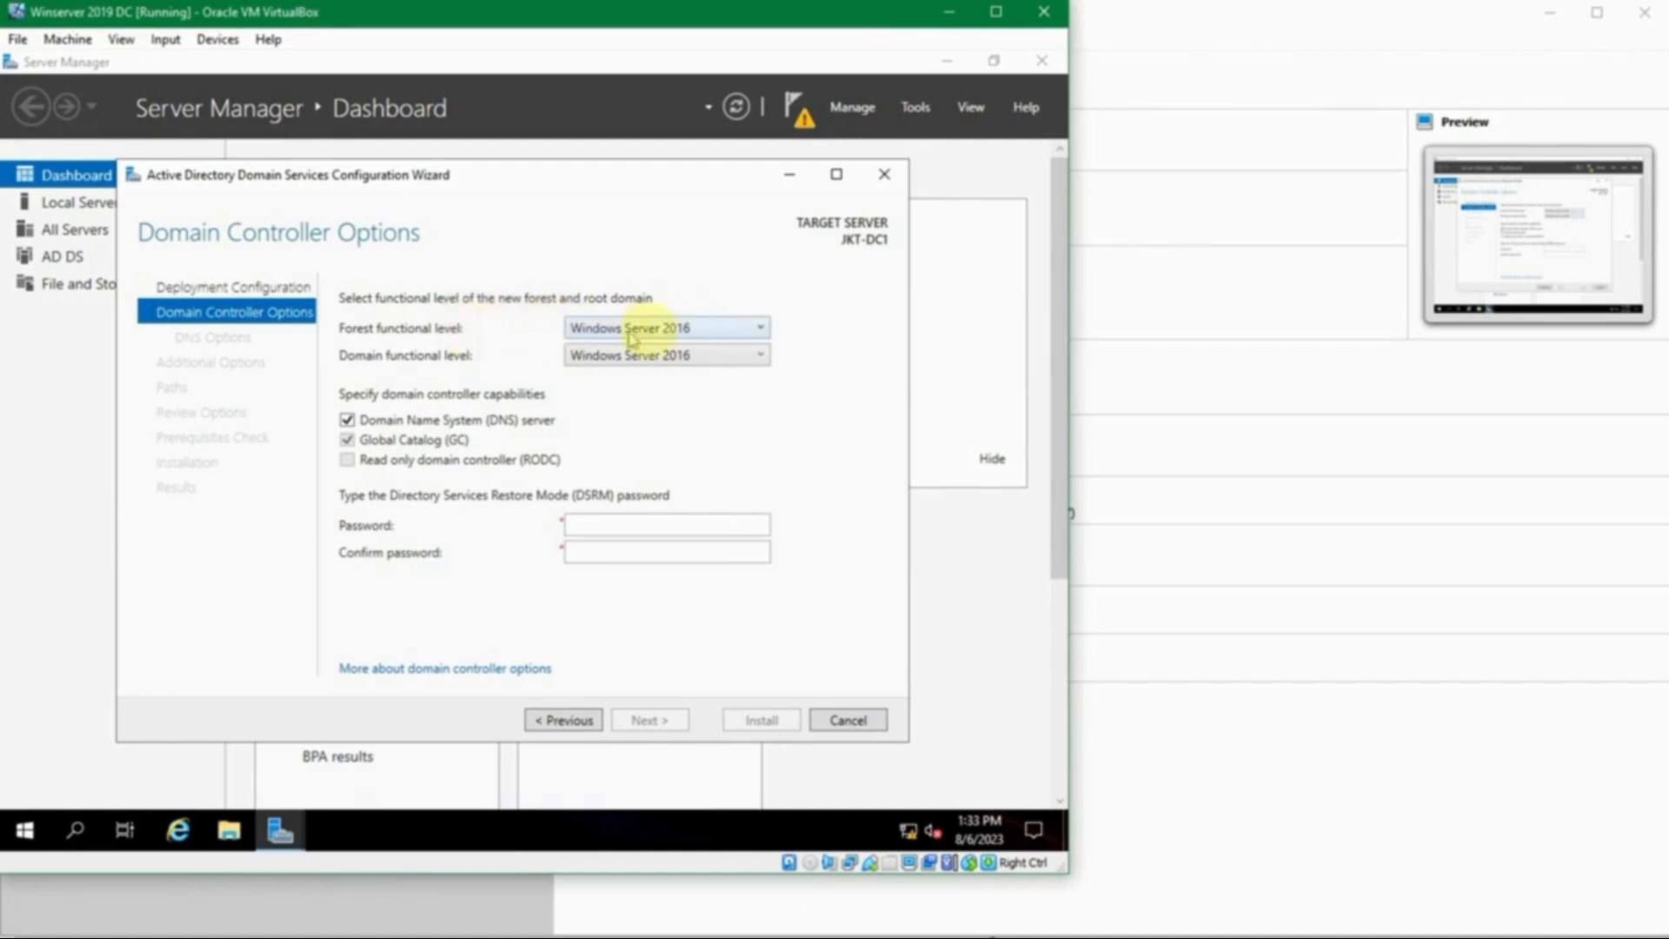
pyautogui.click(719, 332)
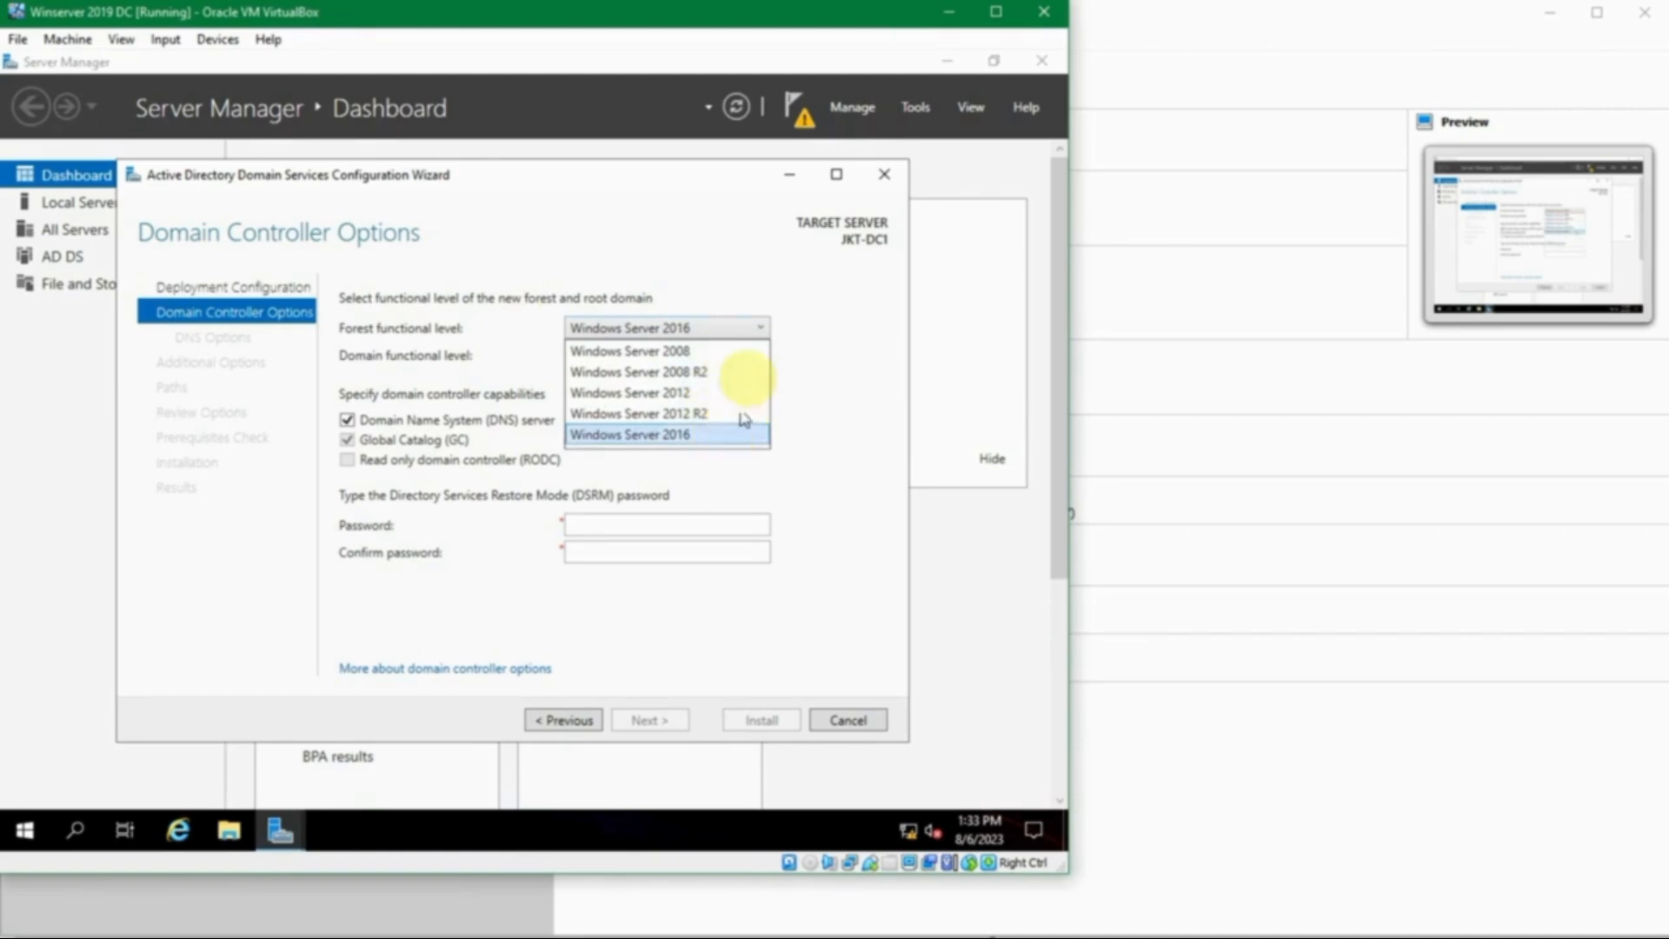
pyautogui.click(824, 329)
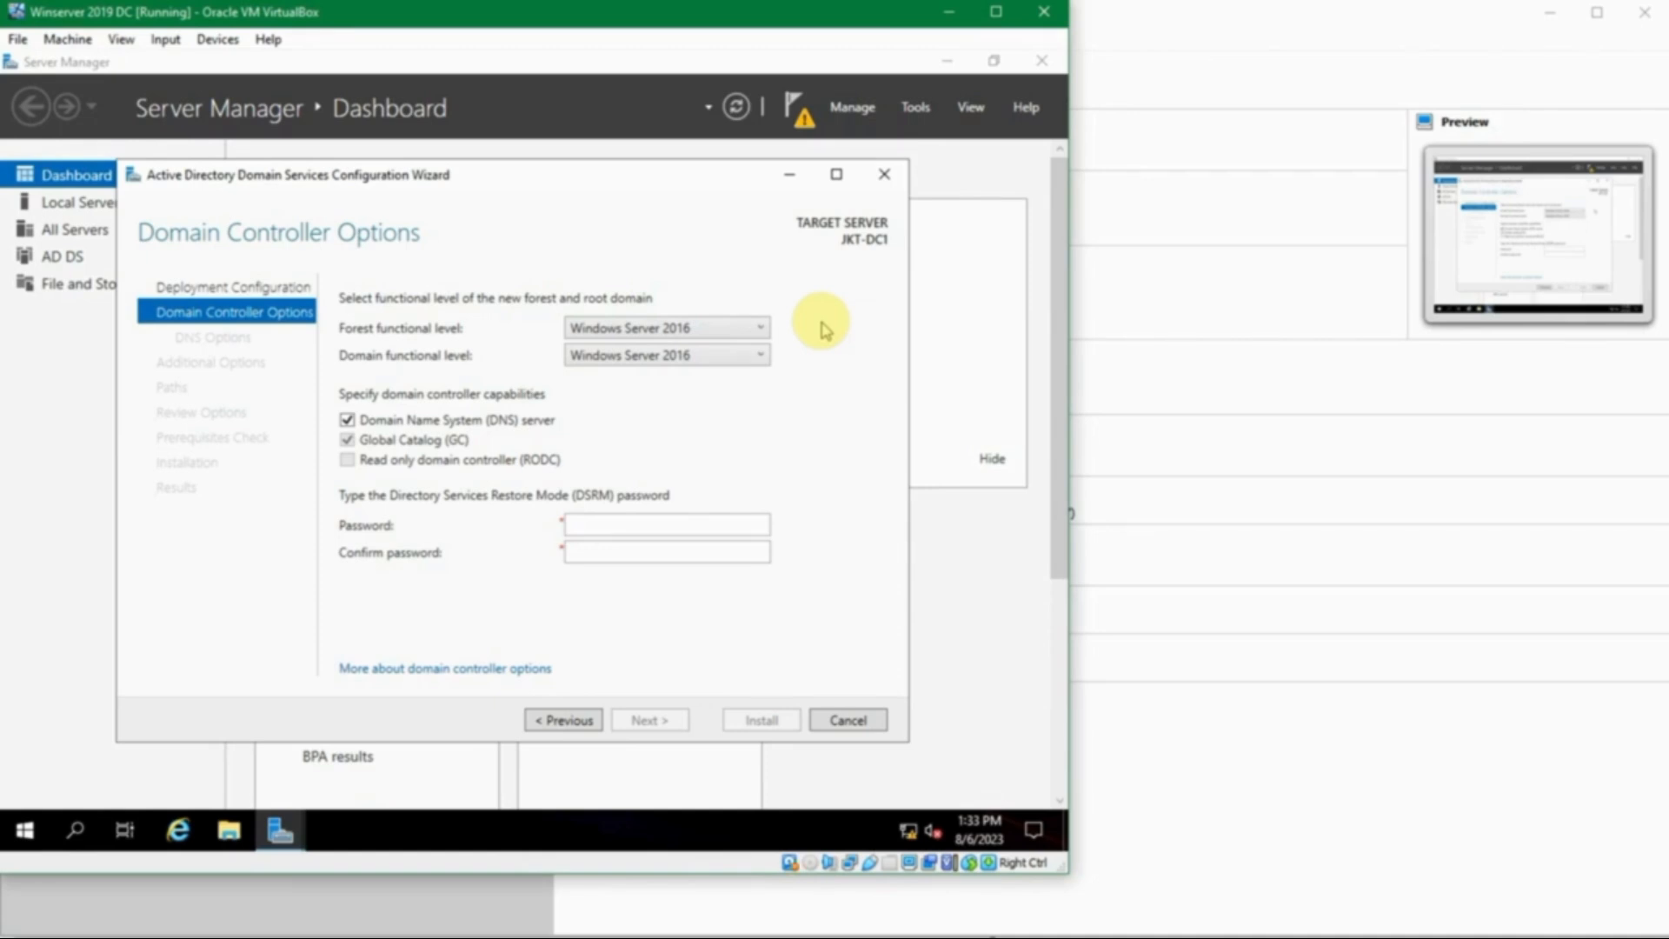
# - Leave both forest and domain functional levels at Windows Server 2016
pyautogui.click(762, 328)
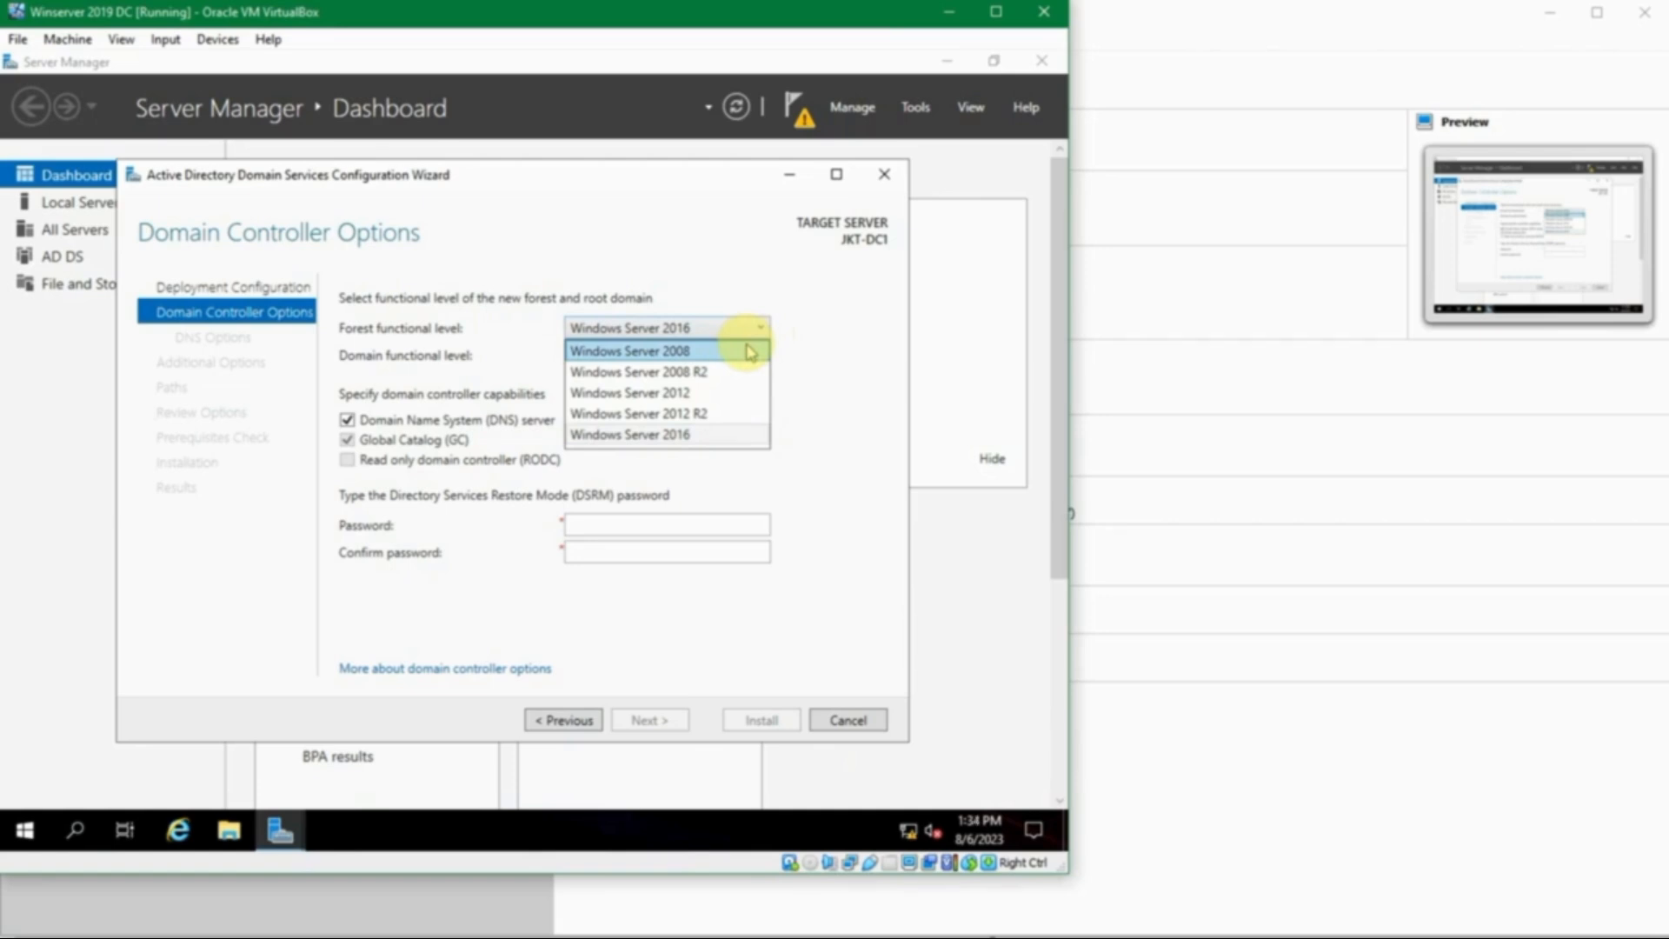
pyautogui.click(835, 326)
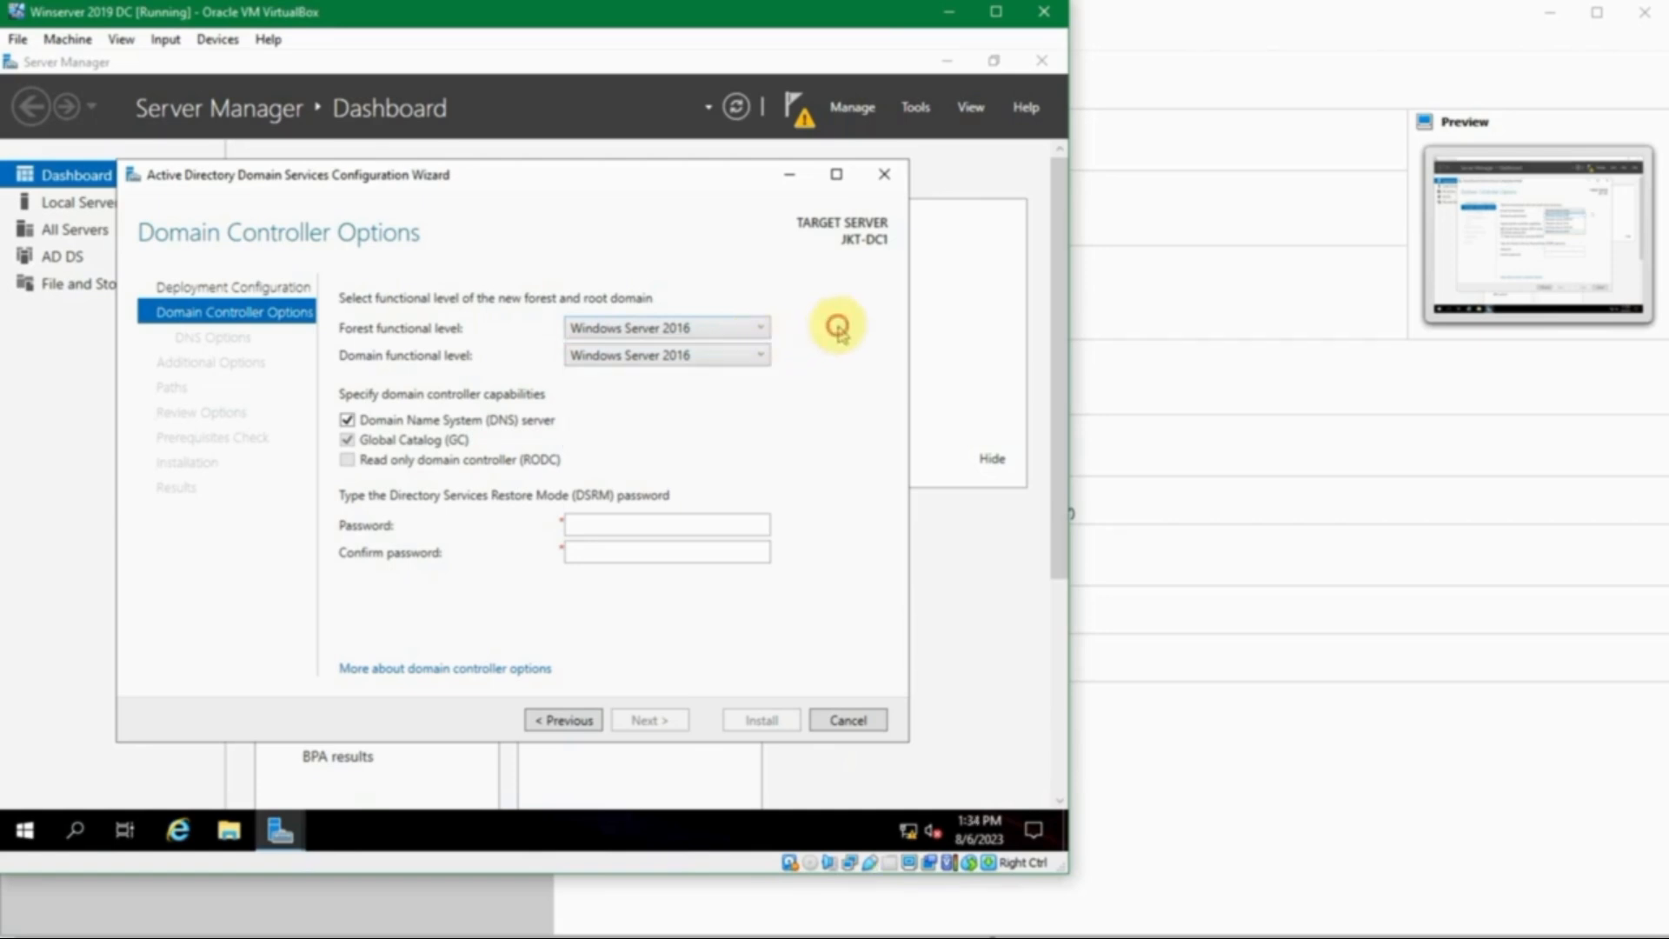
pyautogui.click(735, 335)
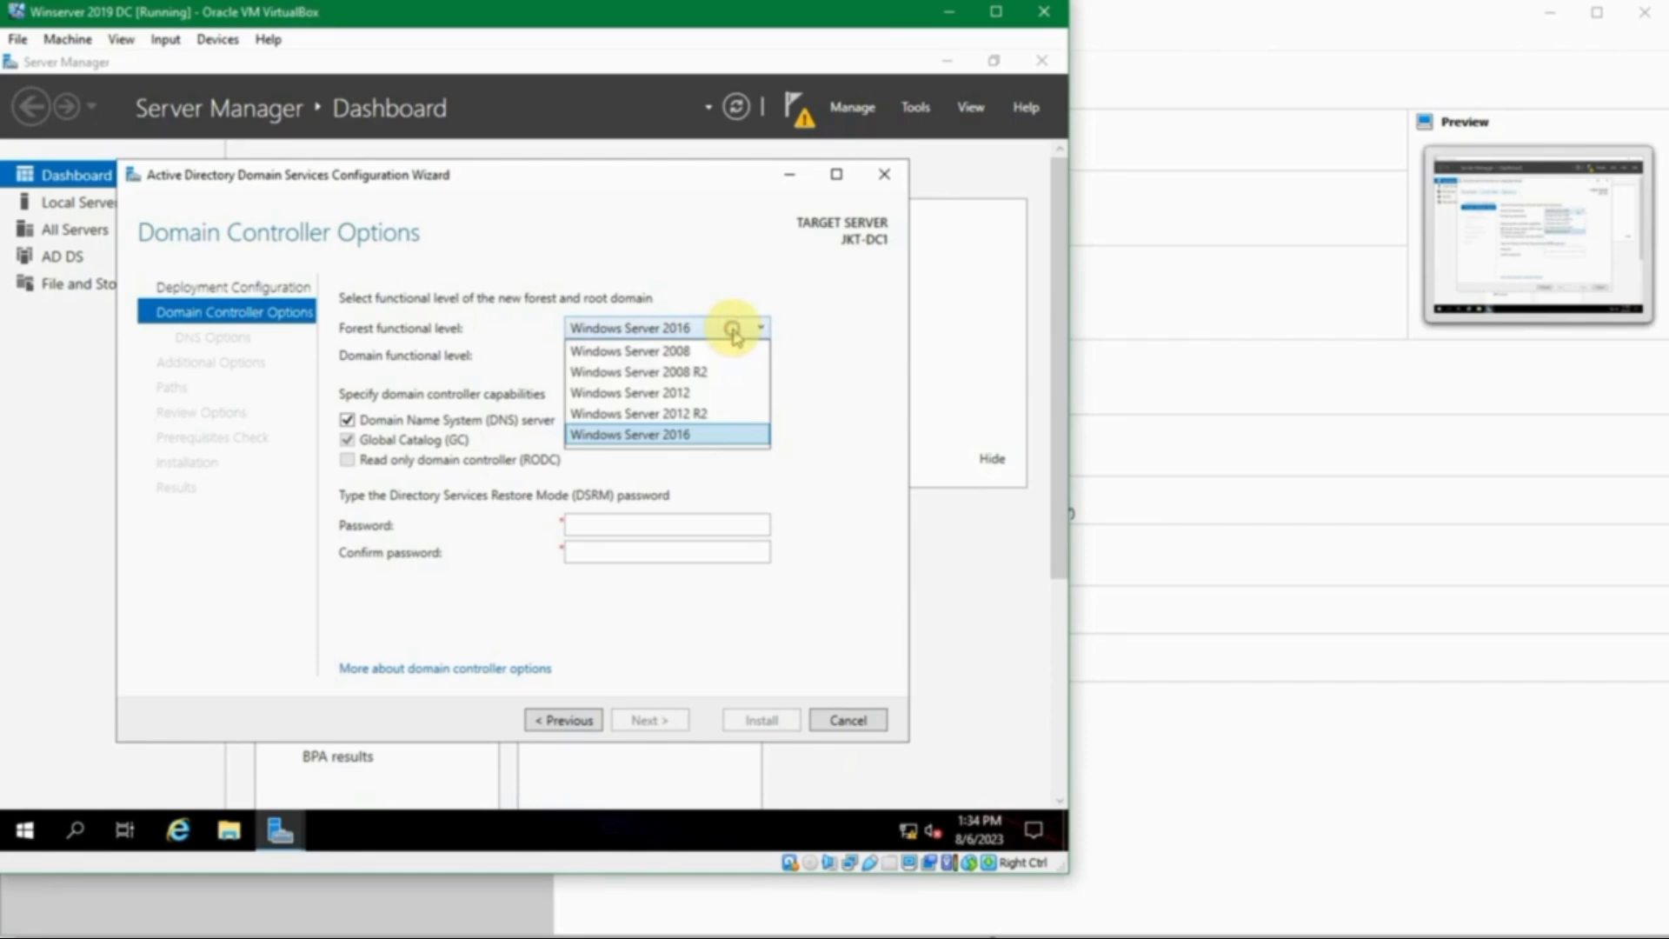
pyautogui.click(708, 435)
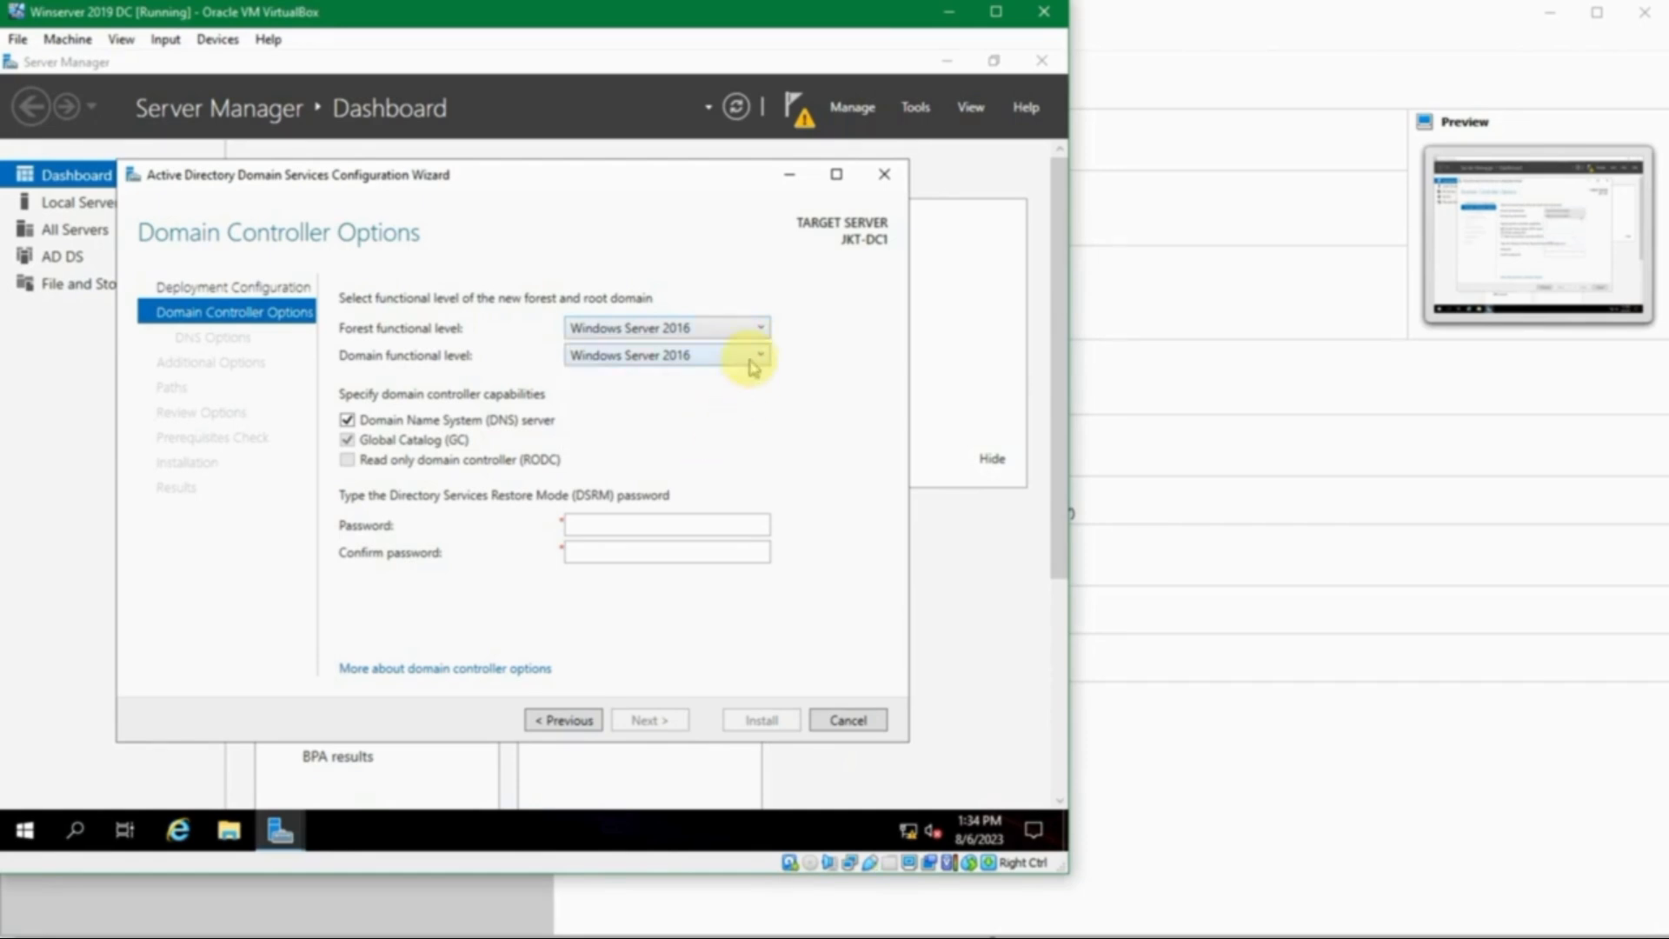
pyautogui.click(753, 363)
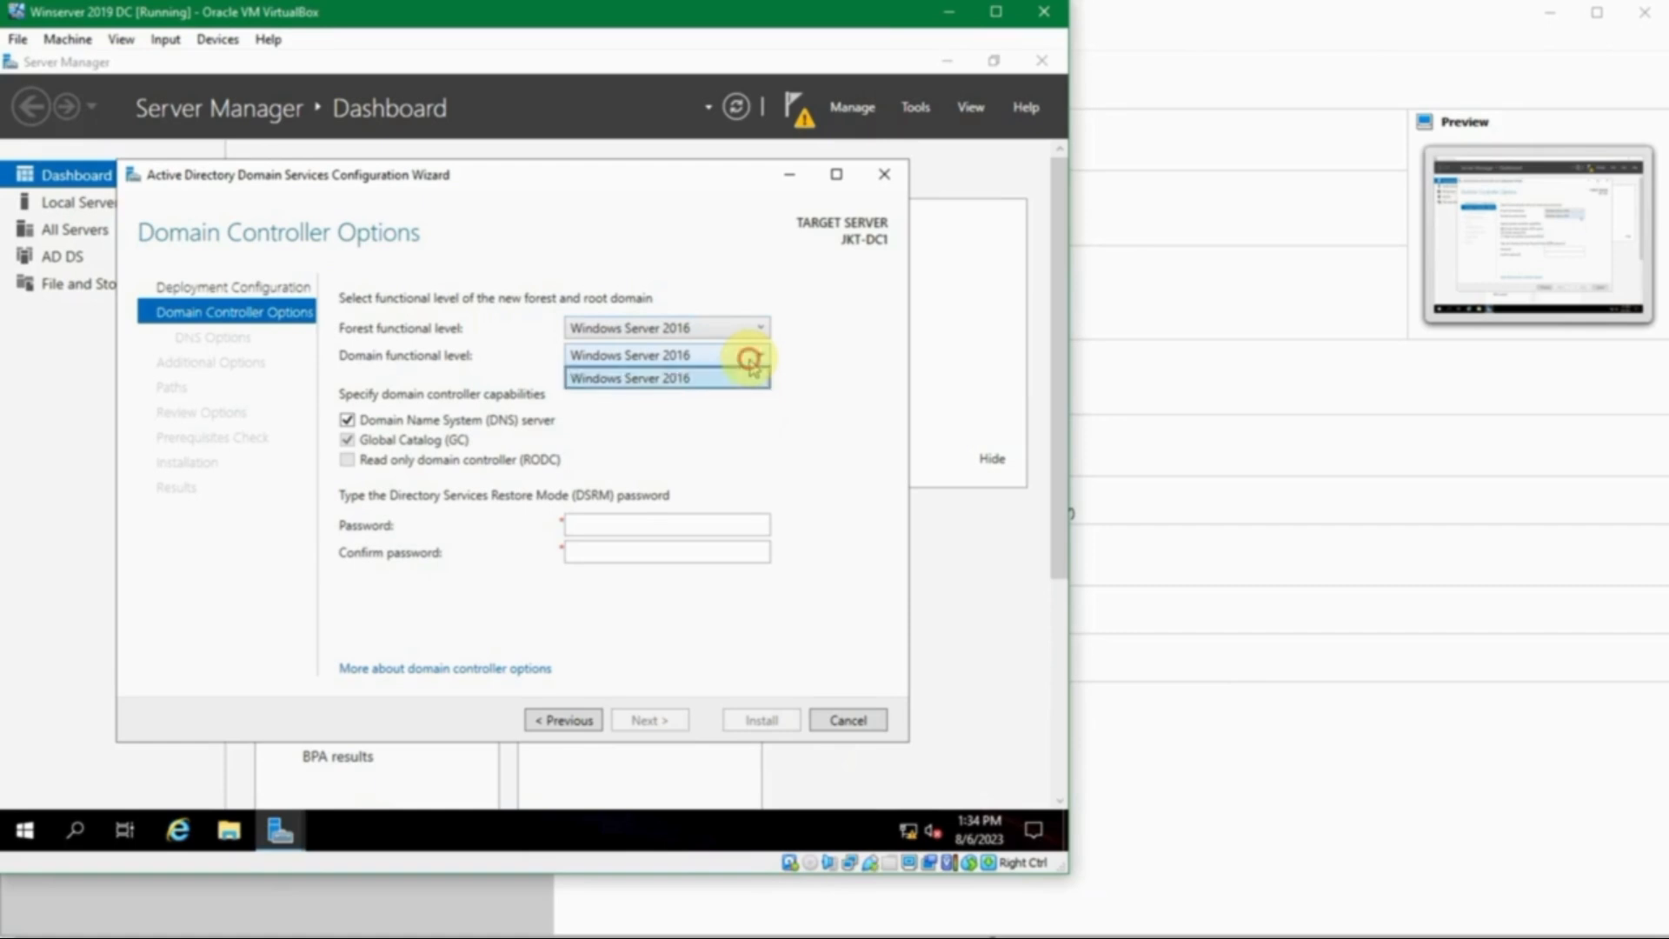
pyautogui.click(750, 361)
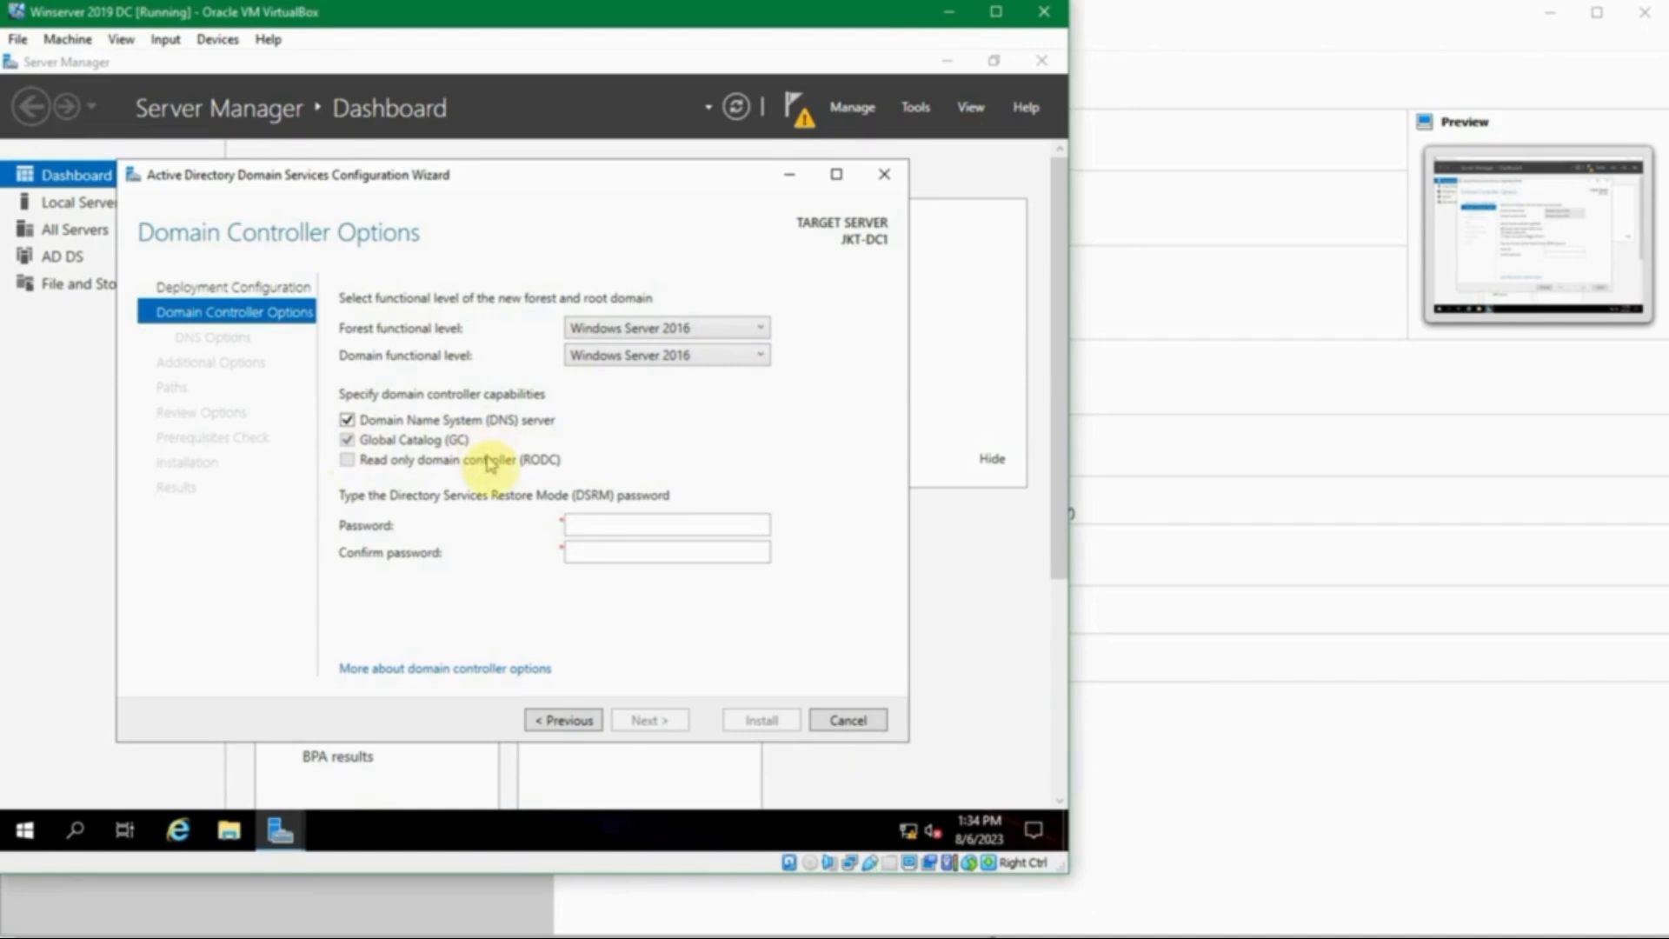
# - Select the DSRM Password field and look up the DSRM password in passes.txt
pyautogui.click(594, 528)
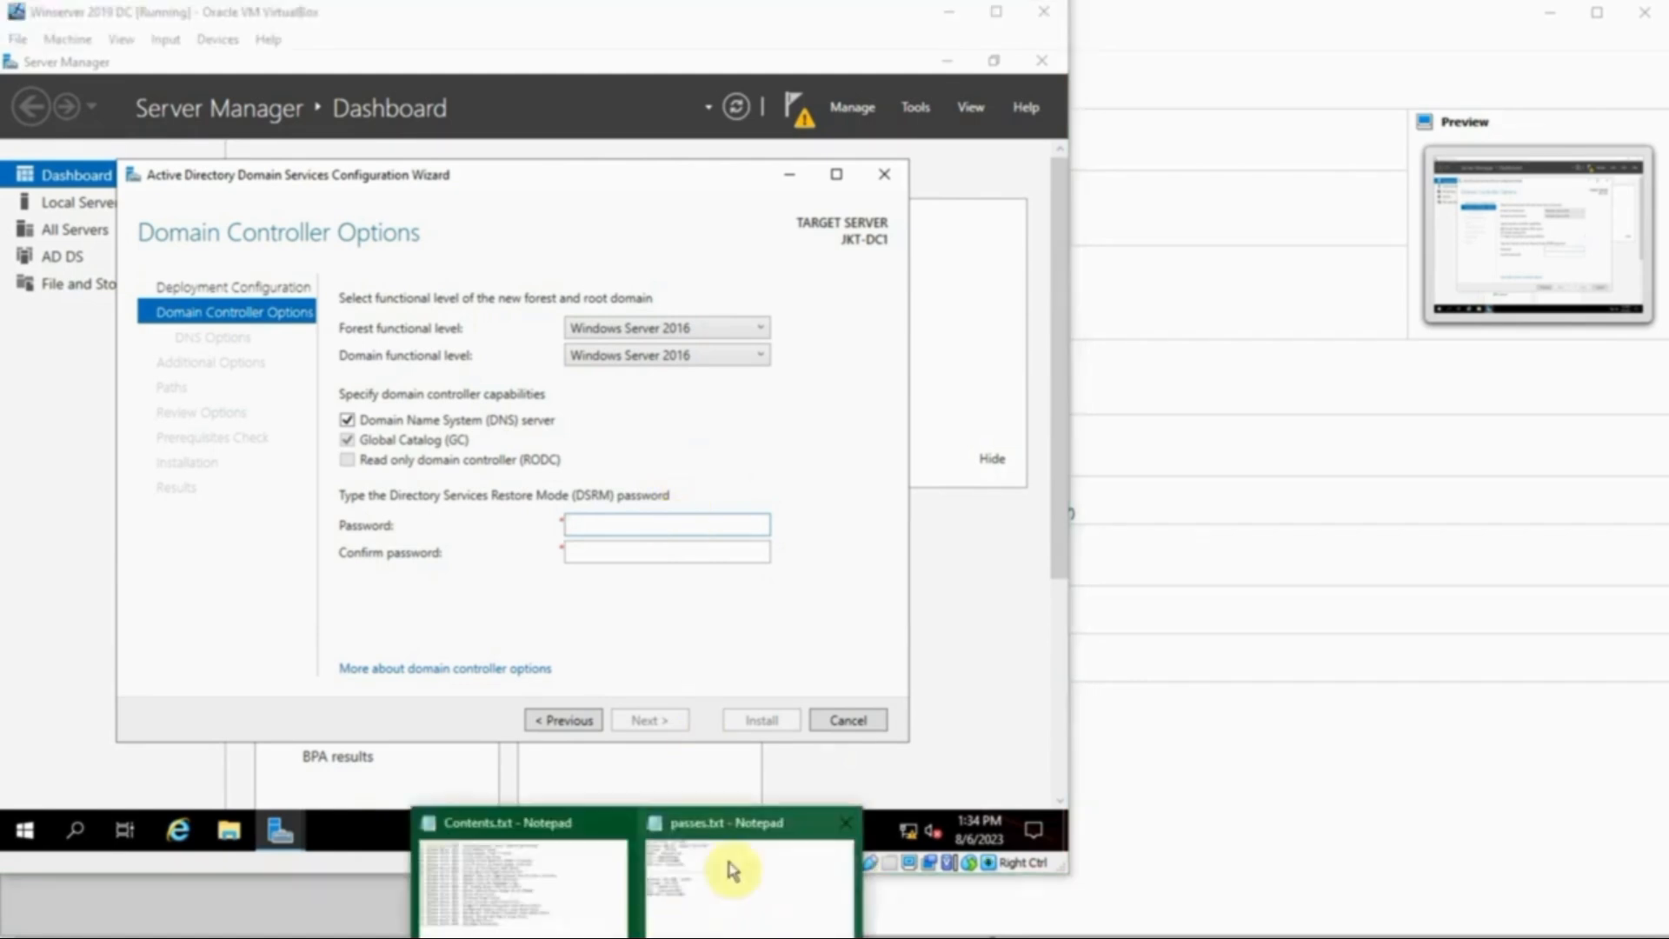
pyautogui.click(727, 862)
pyautogui.click(131, 155)
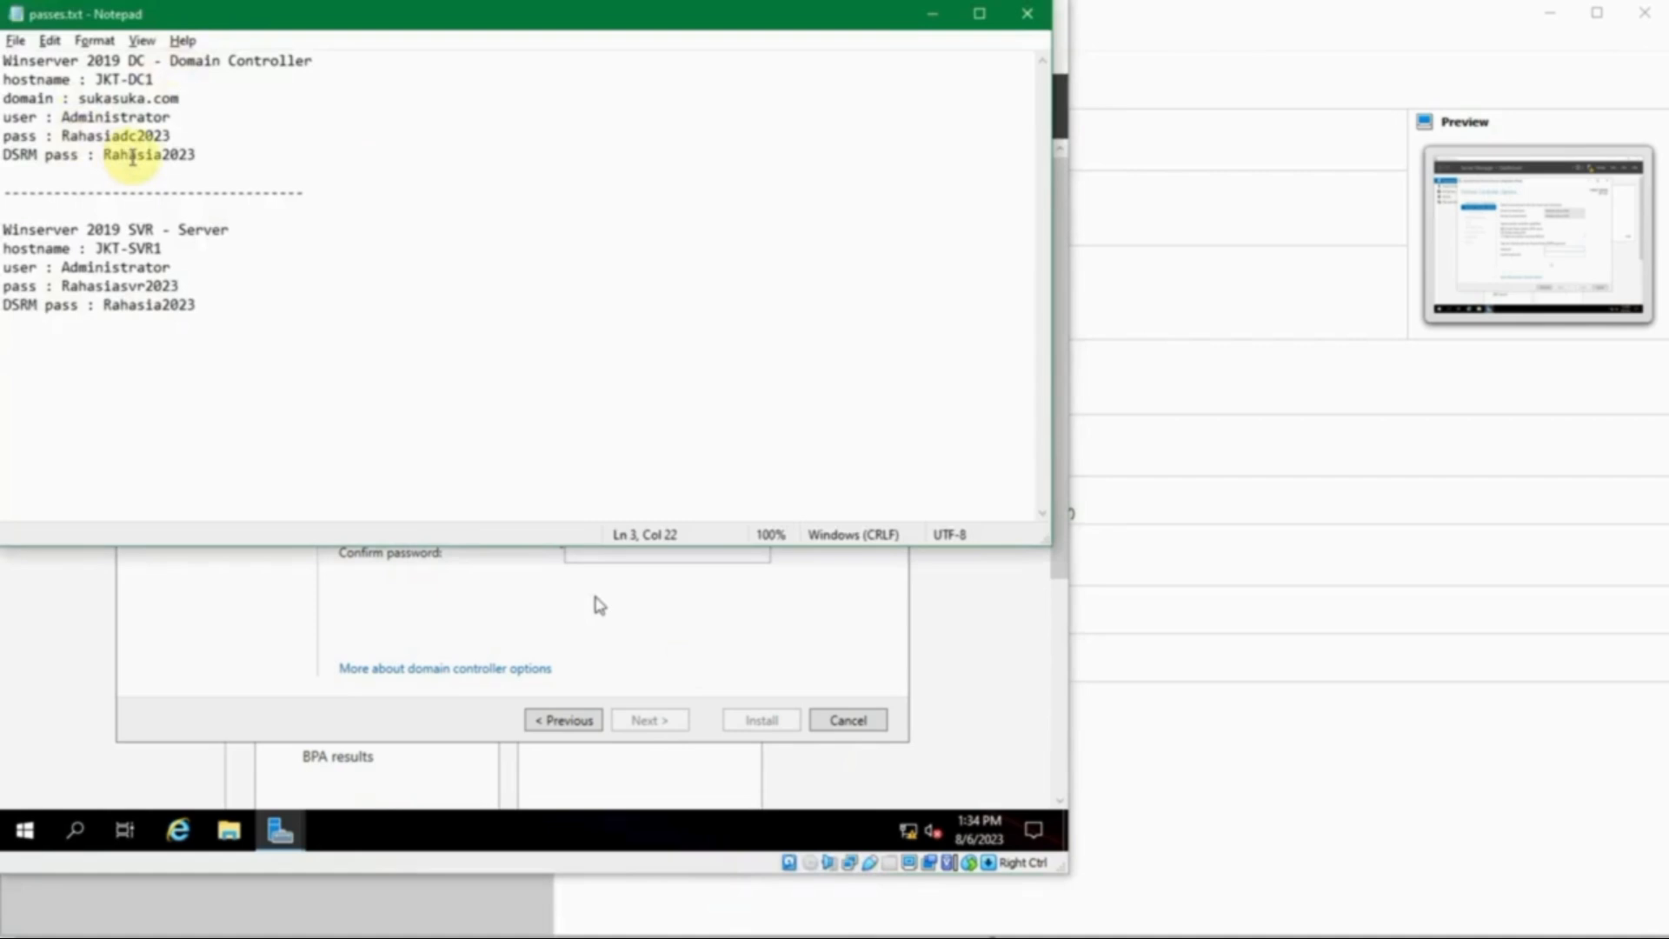
pyautogui.click(201, 156)
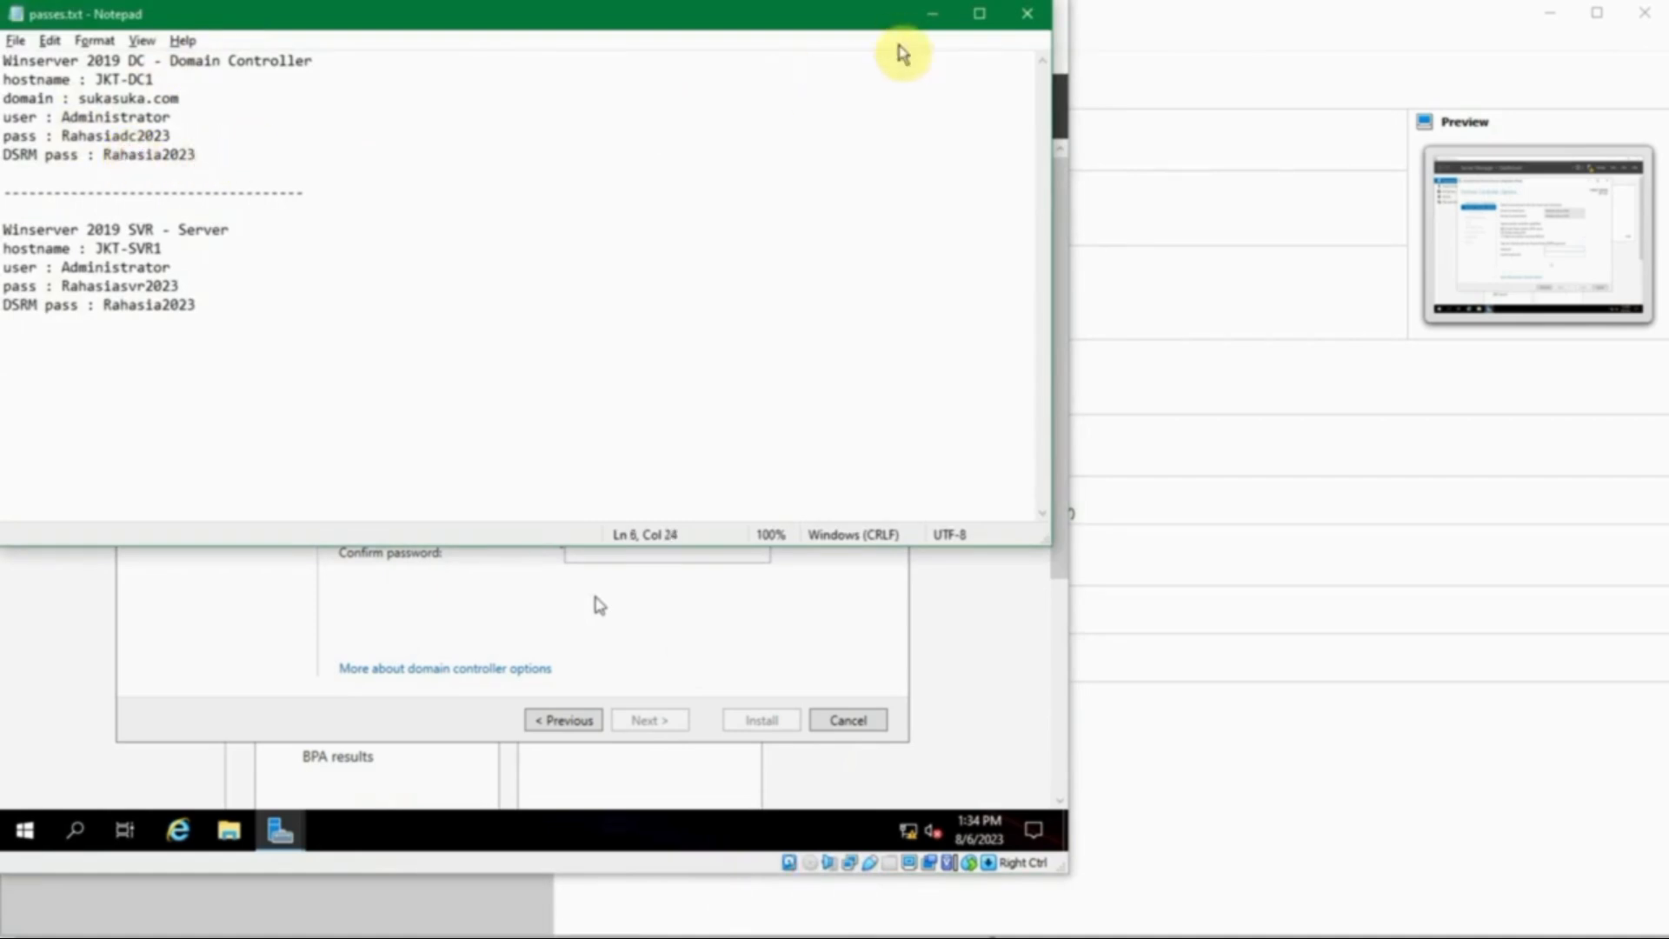
# - Enter the DSRM password in Password and Confirm password, then continue to DNS Options
pyautogui.click(926, 19)
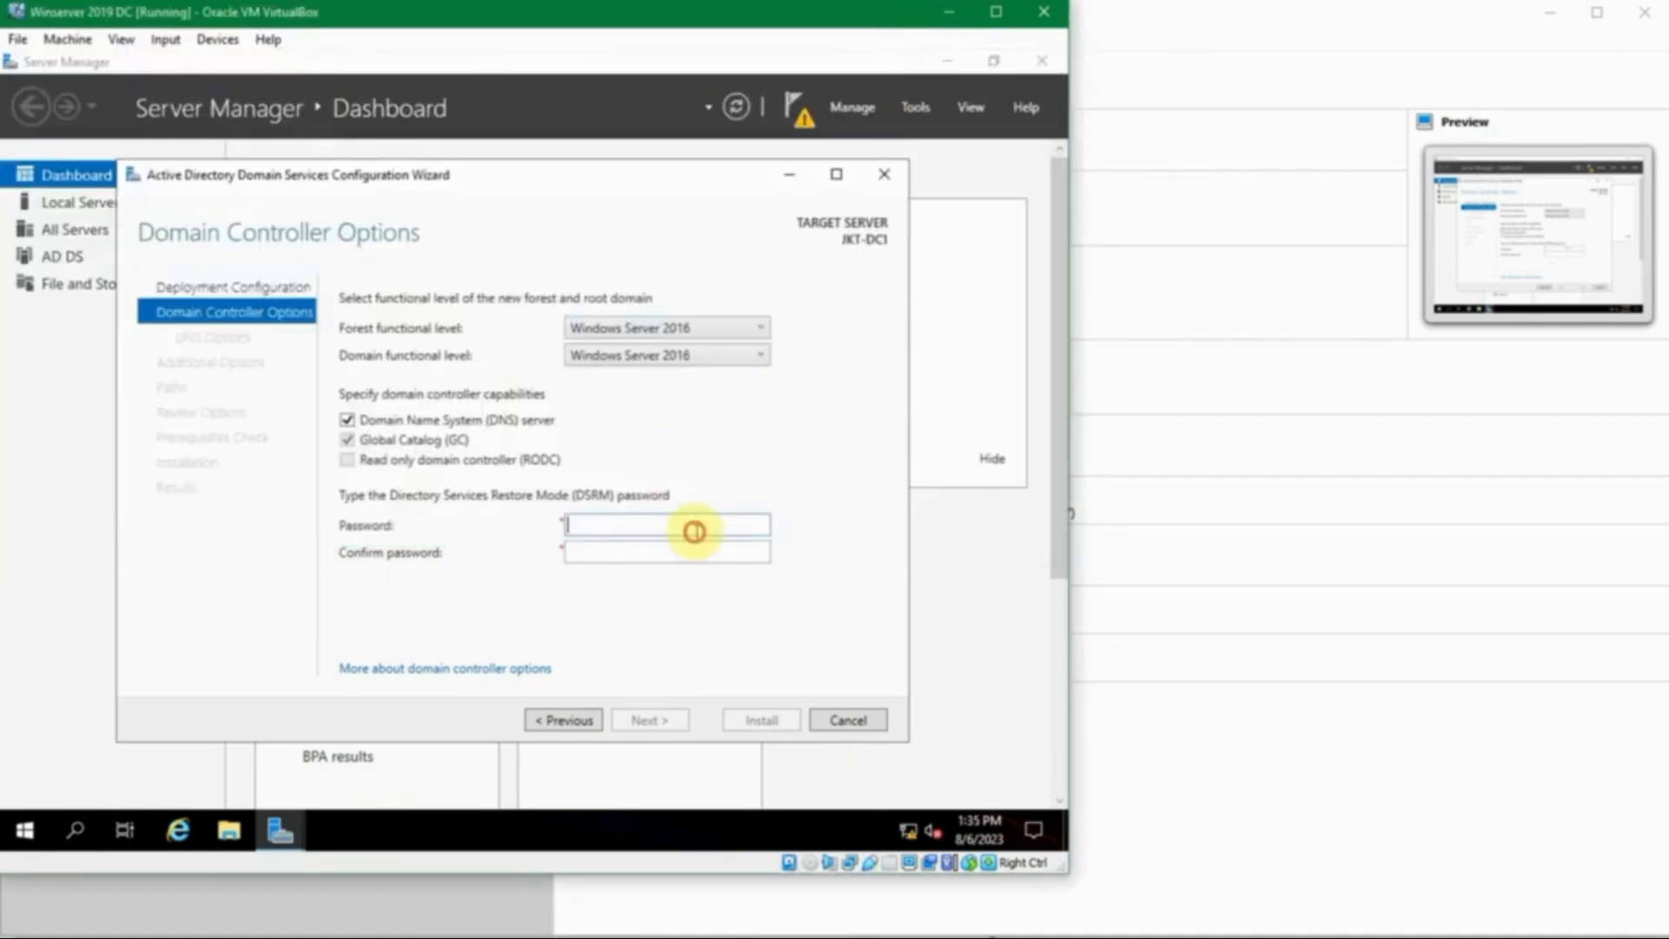
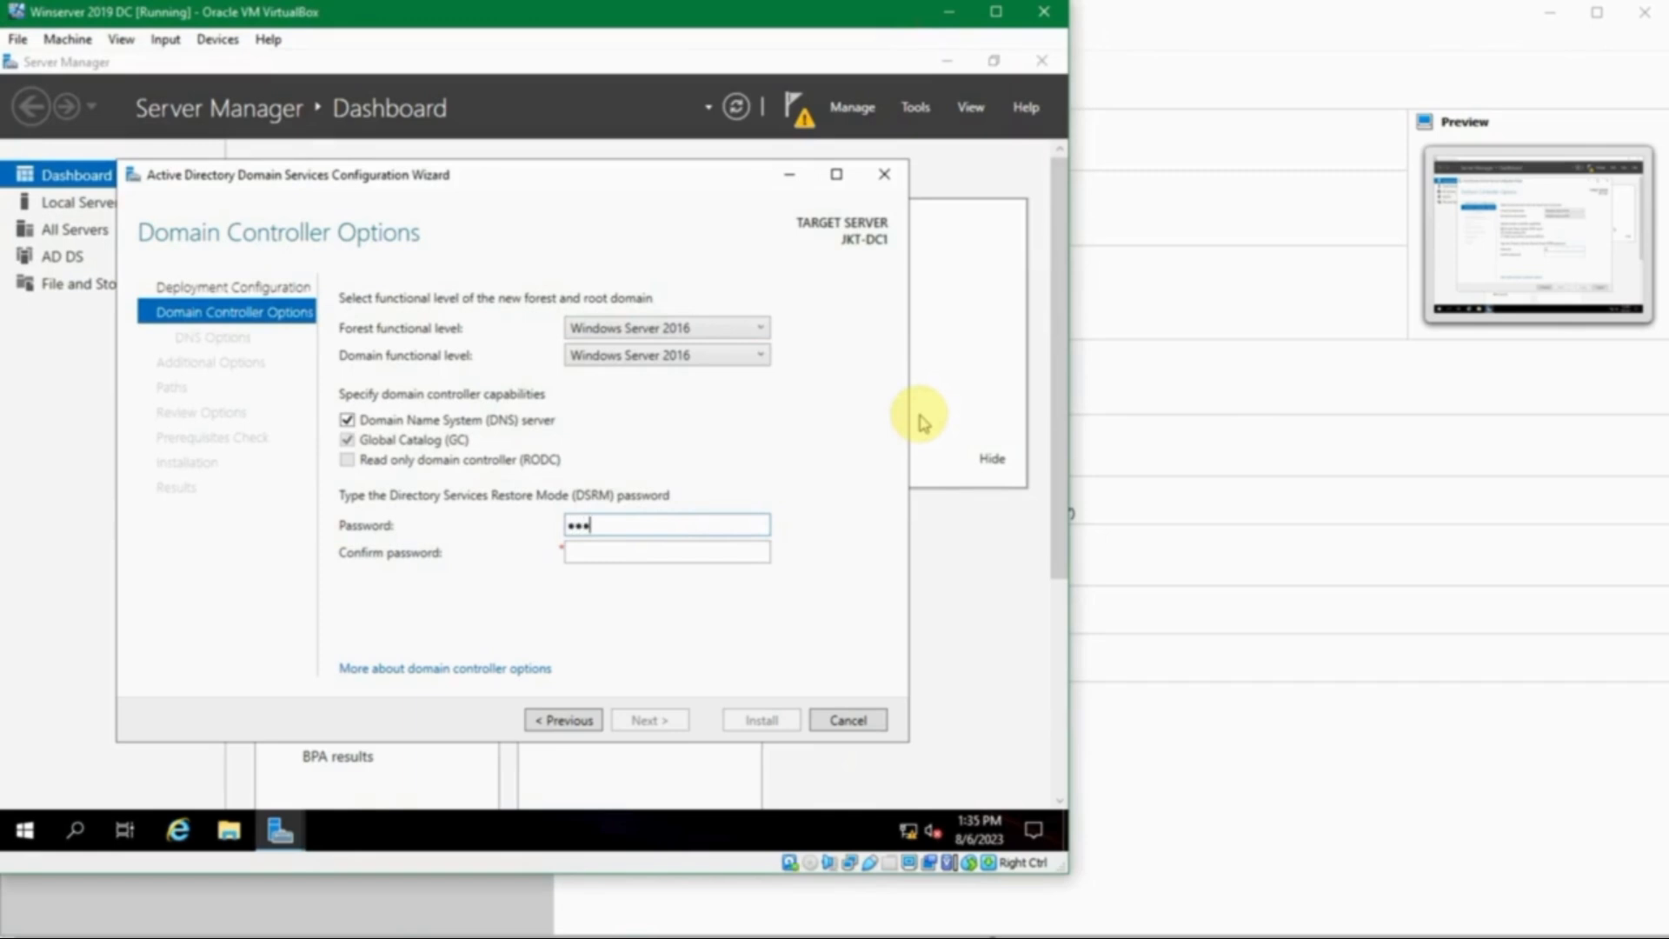
pyautogui.press('Tab')
pyautogui.doubleClick(738, 522)
pyautogui.press('Tab')
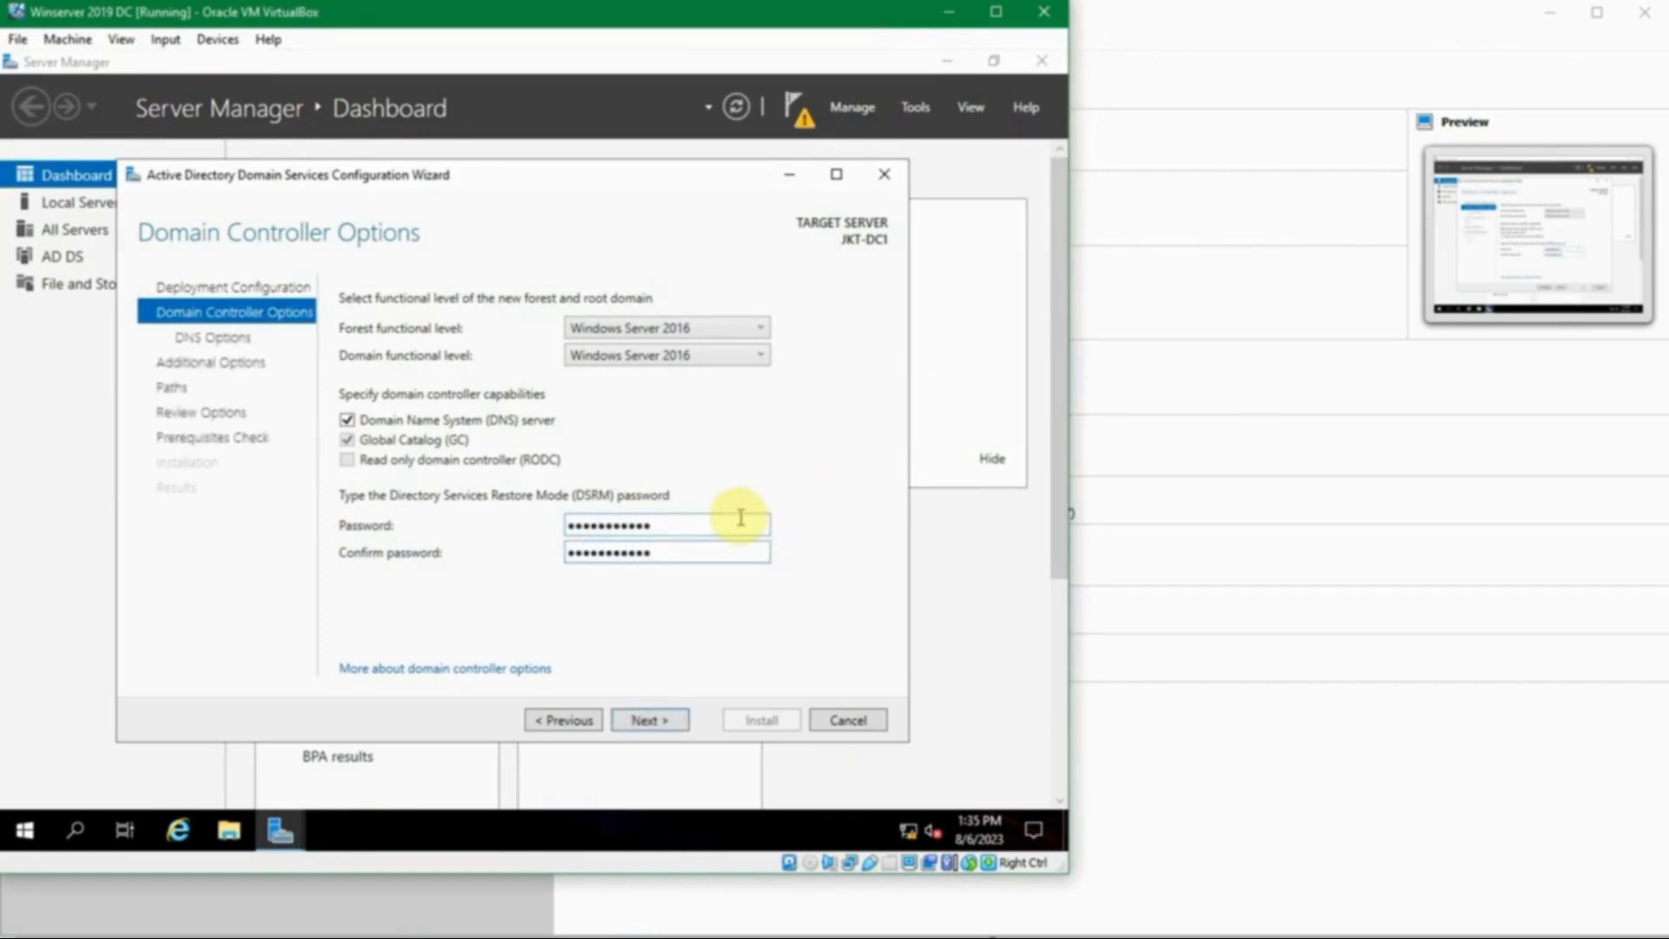
pyautogui.click(658, 719)
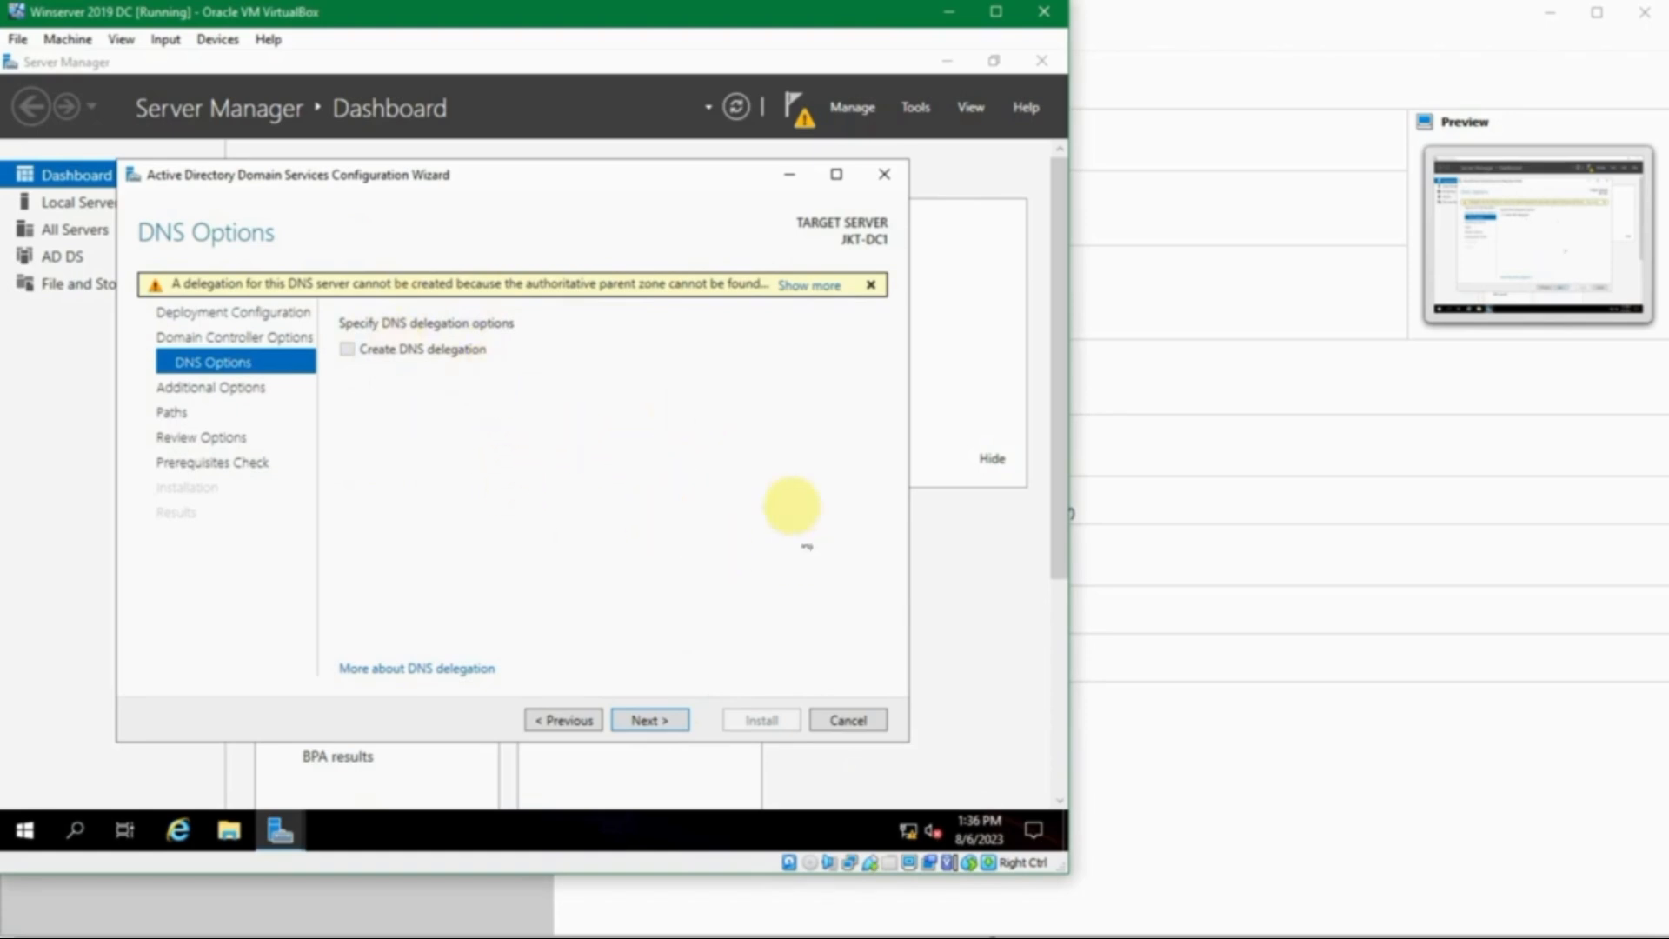
# - Move past DNS Options, keep the NetBIOS domain name SUKASUKA, and advance to Paths
pyautogui.click(652, 720)
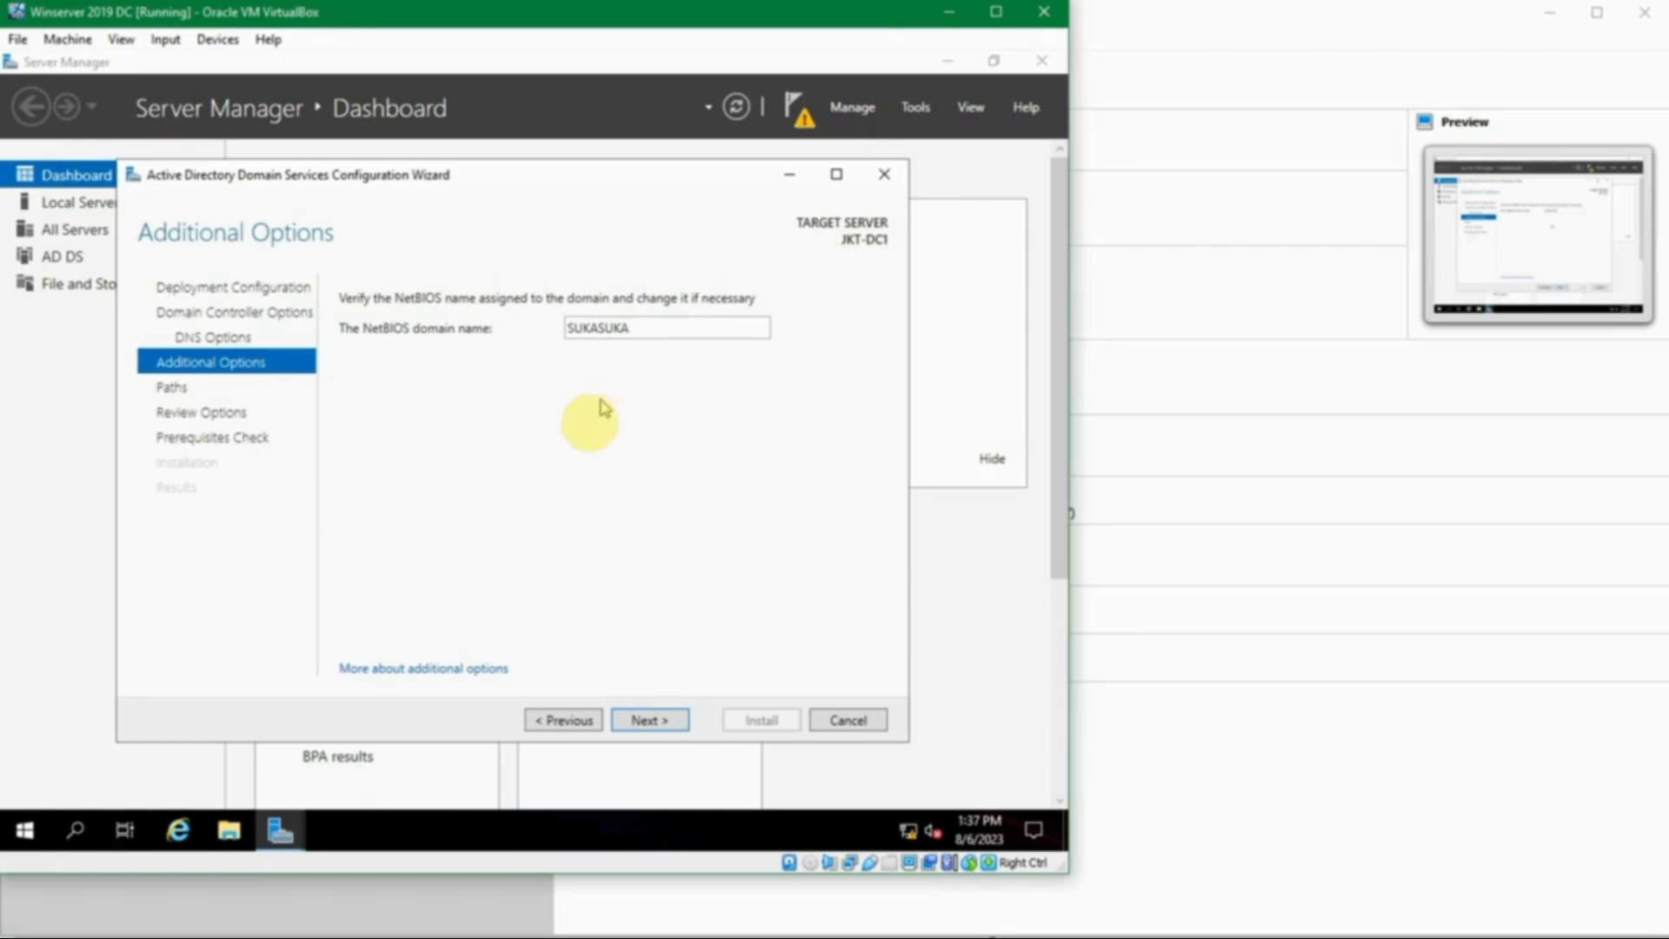
pyautogui.doubleClick(678, 324)
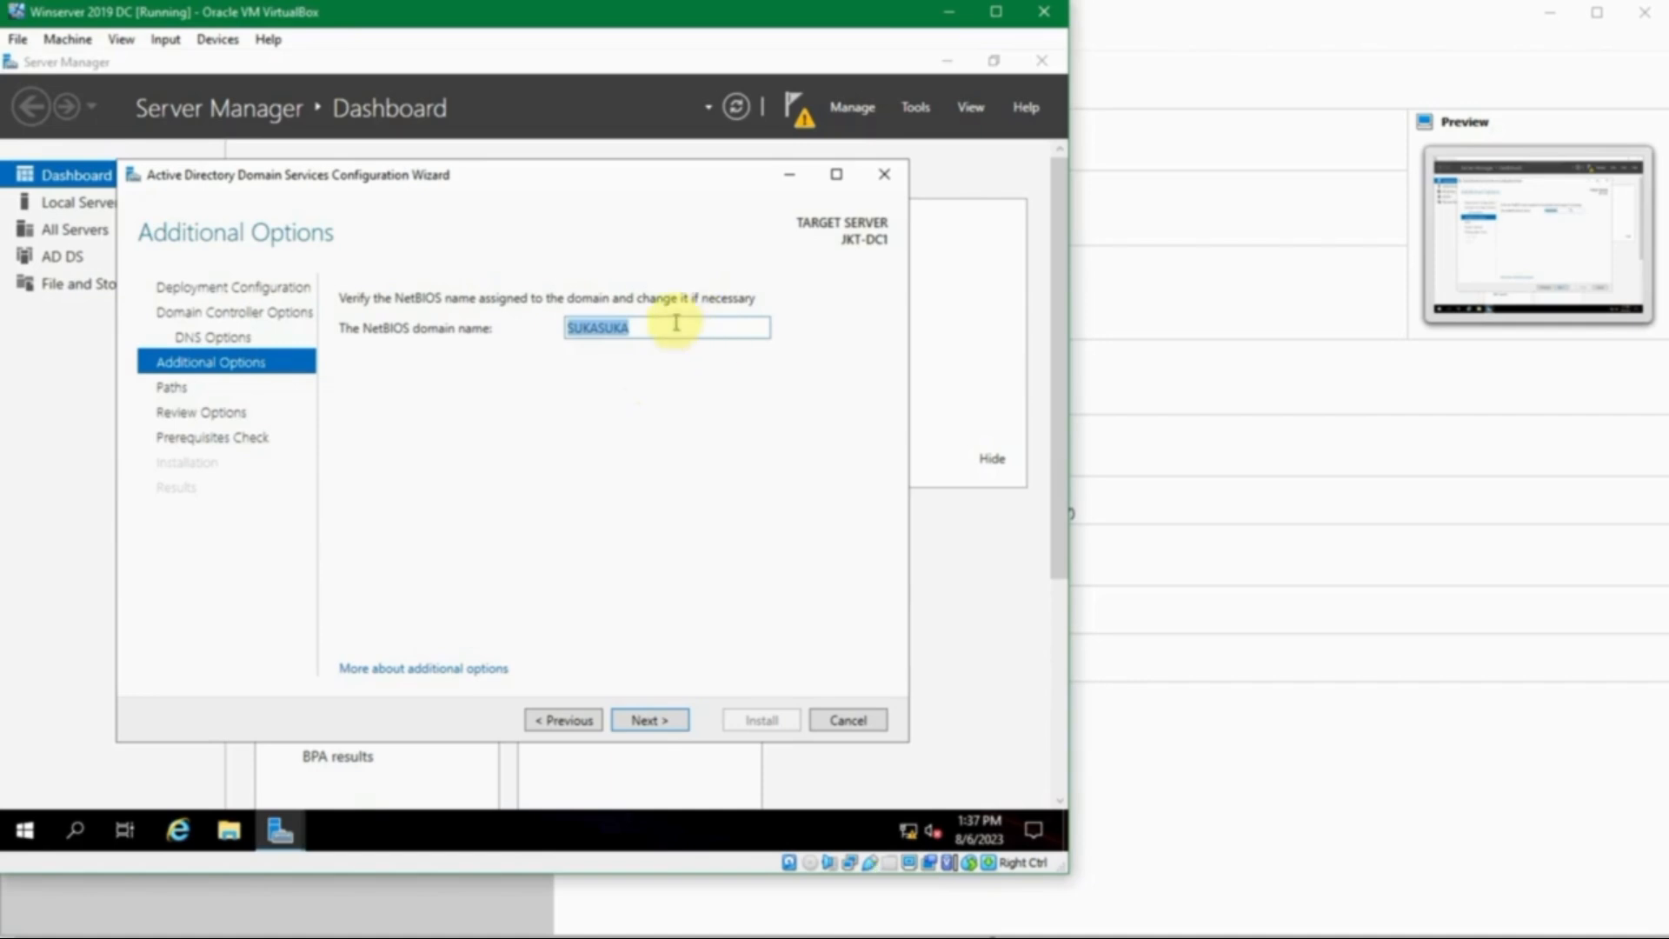
pyautogui.click(677, 323)
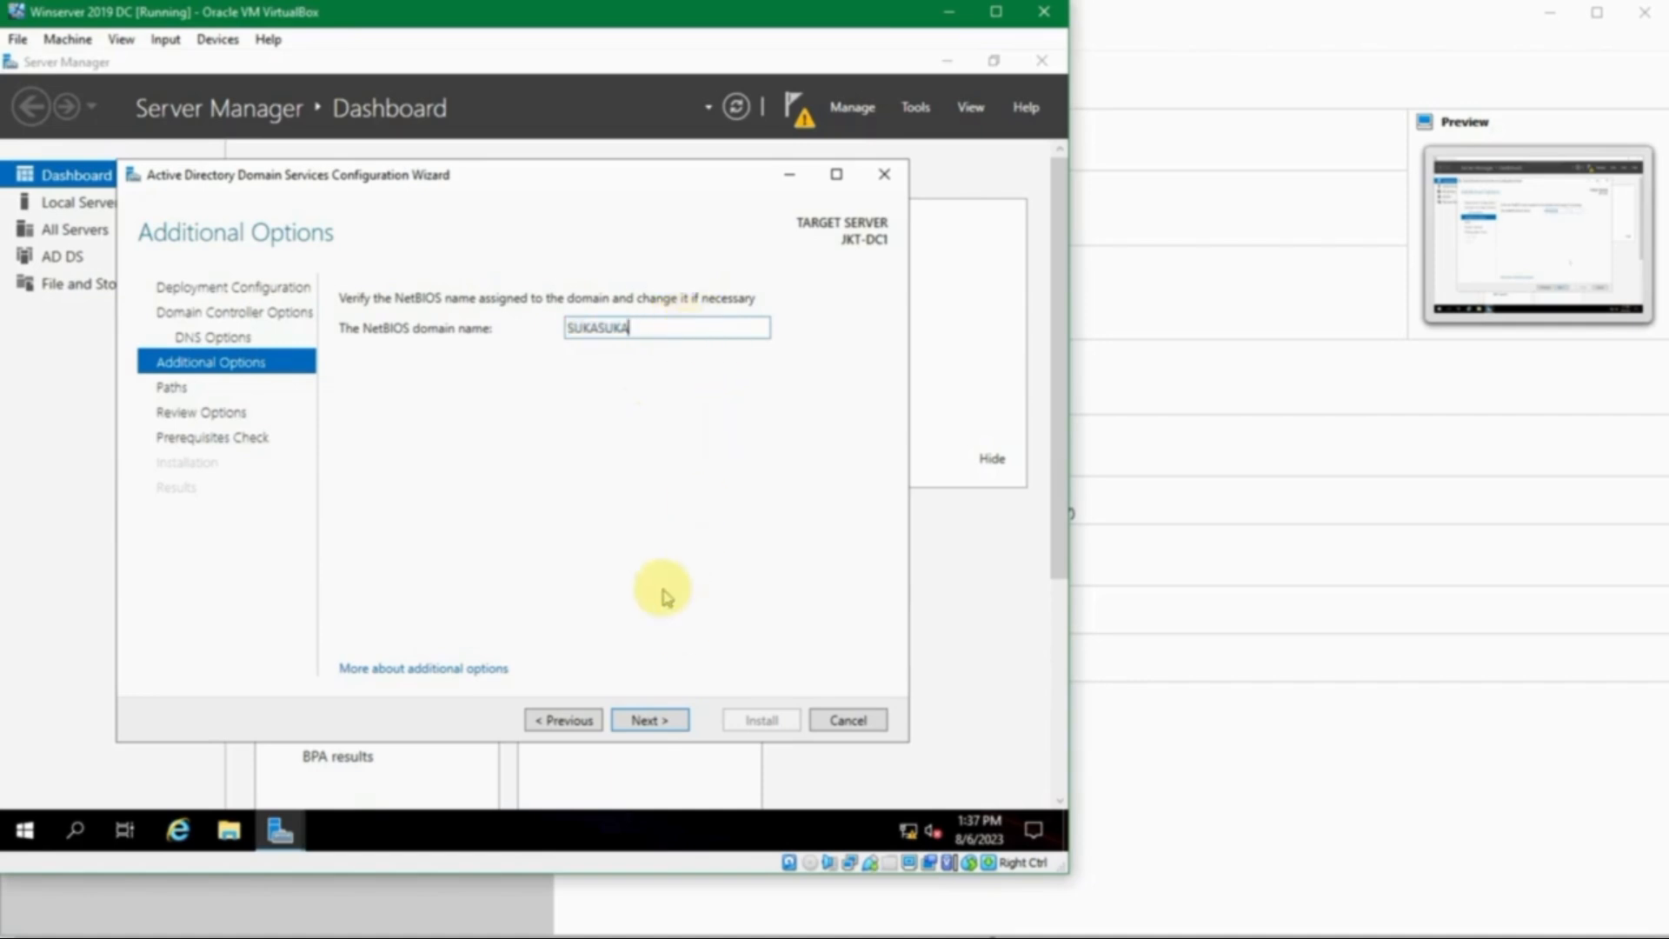
pyautogui.click(633, 722)
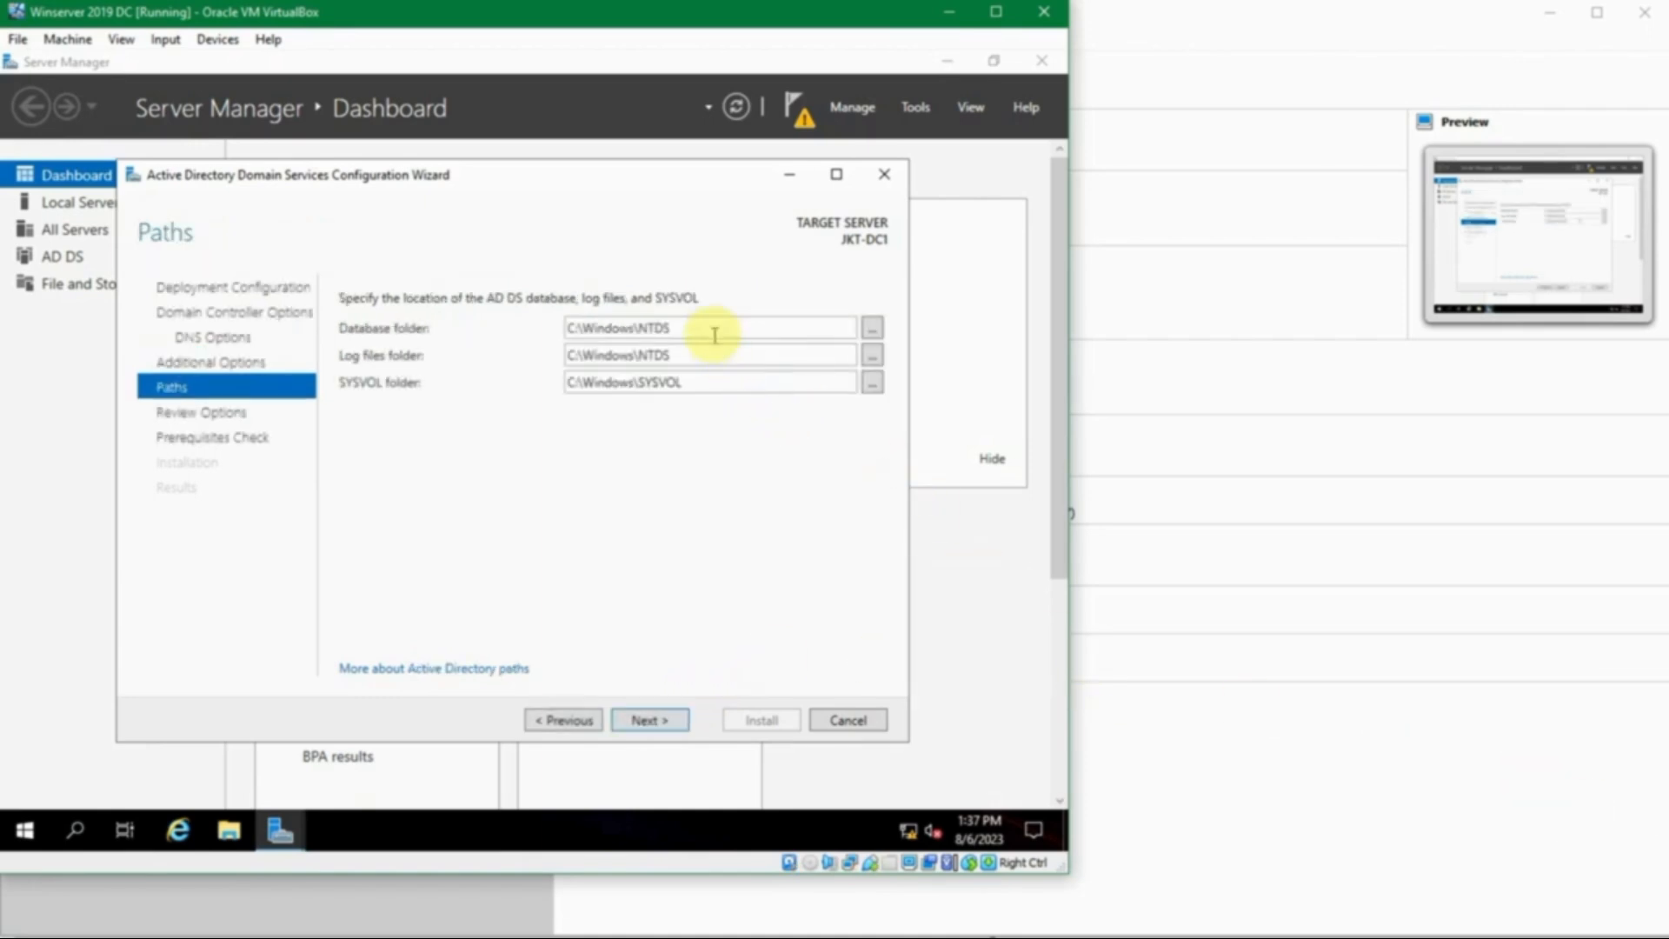
# - Cancel browsing for a Database folder, keeping C:\Windows\NTDS and C:\Windows\SYSVOL, and continue
pyautogui.doubleClick(714, 334)
pyautogui.click(714, 335)
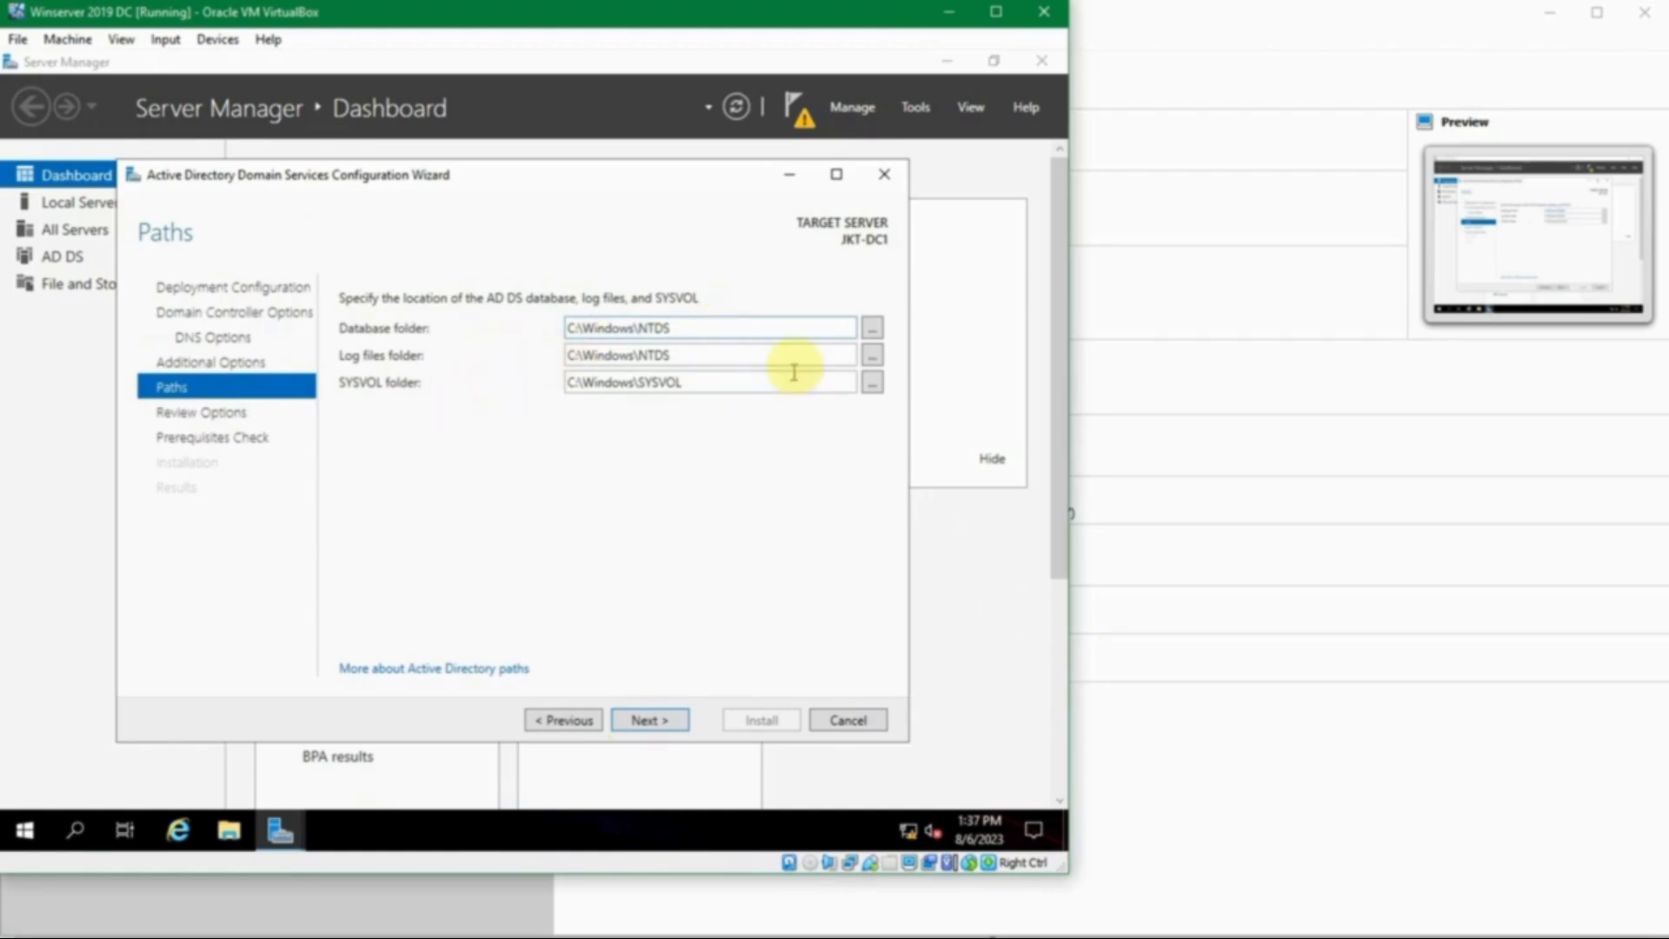
pyautogui.click(872, 327)
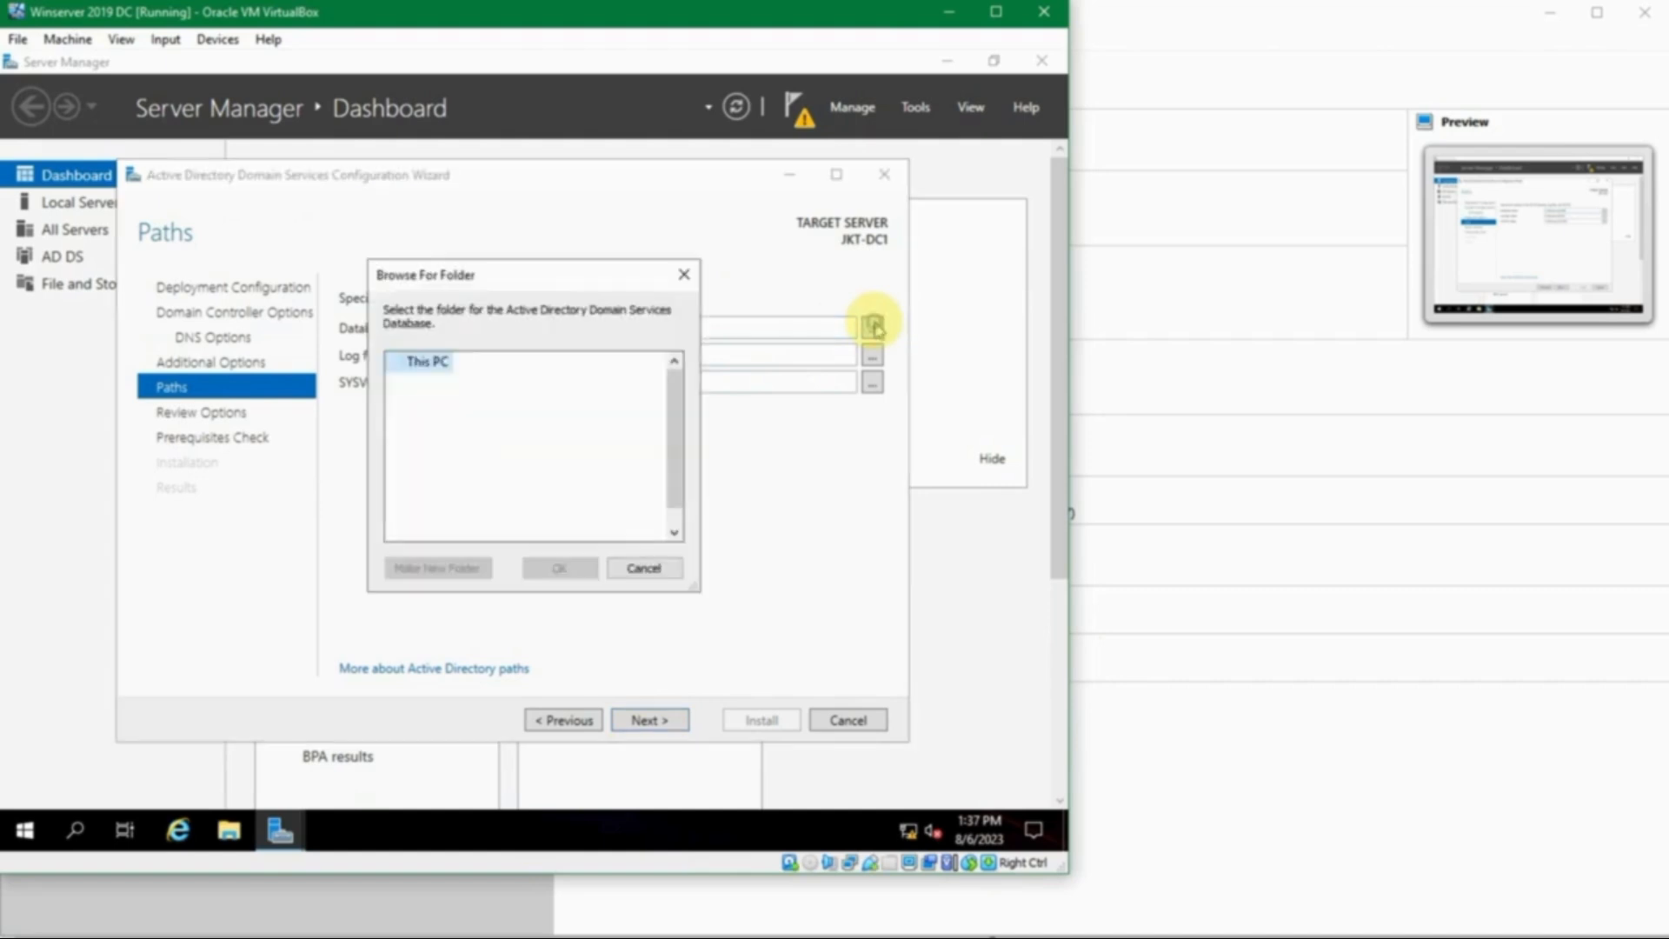
pyautogui.click(641, 569)
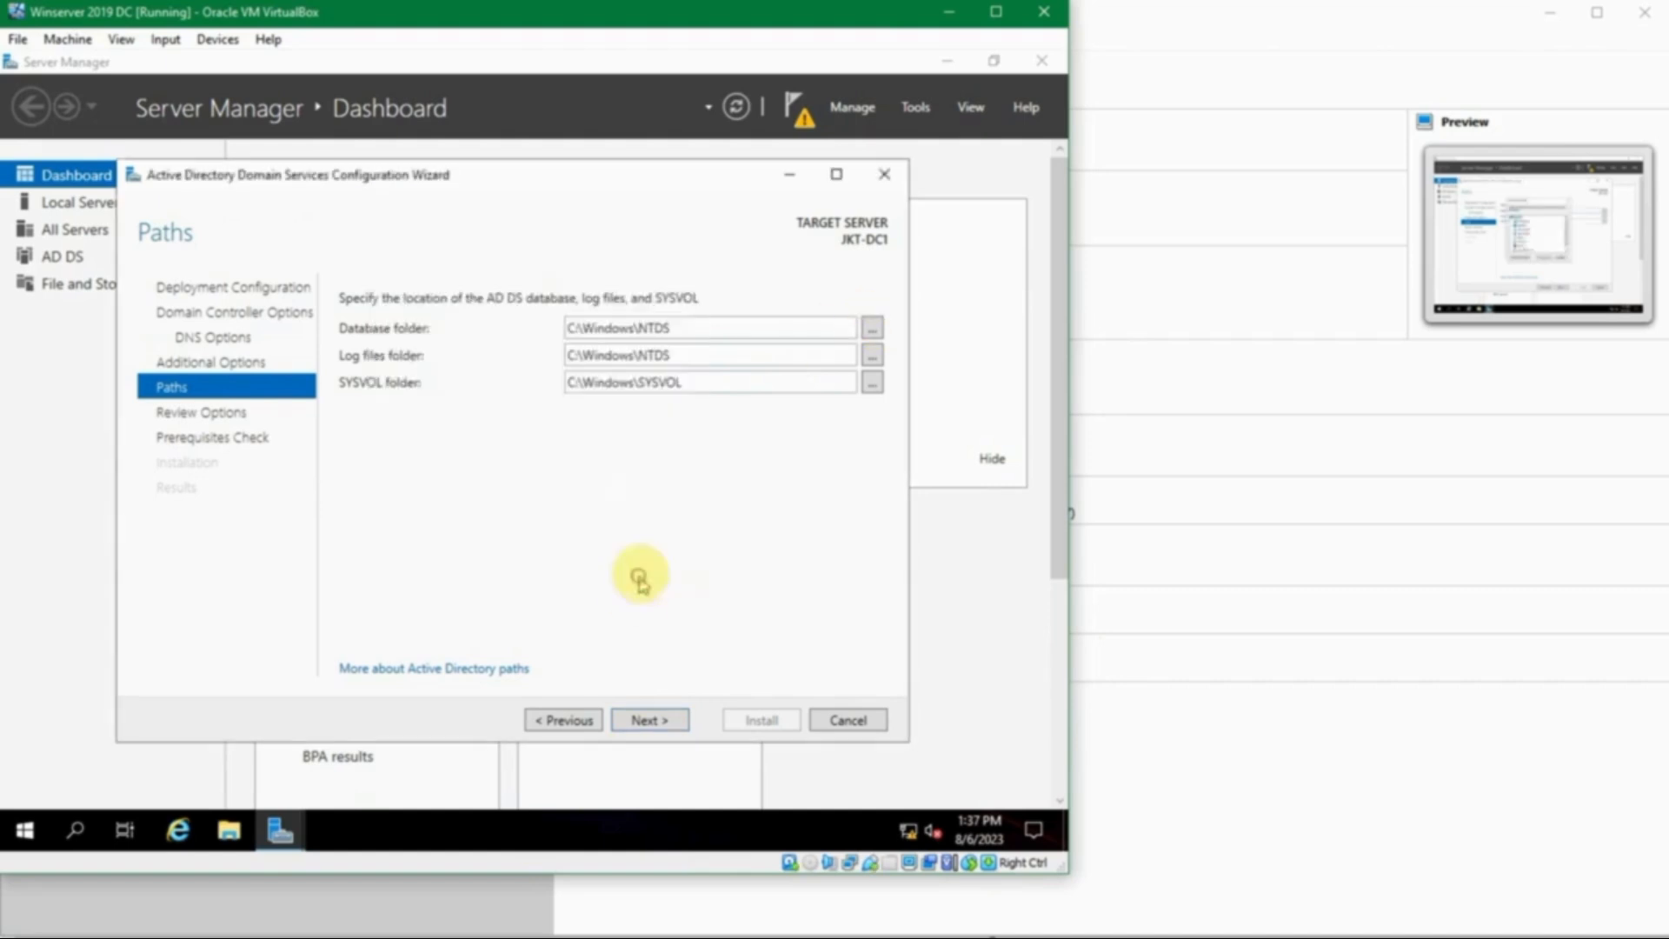
pyautogui.doubleClick(719, 328)
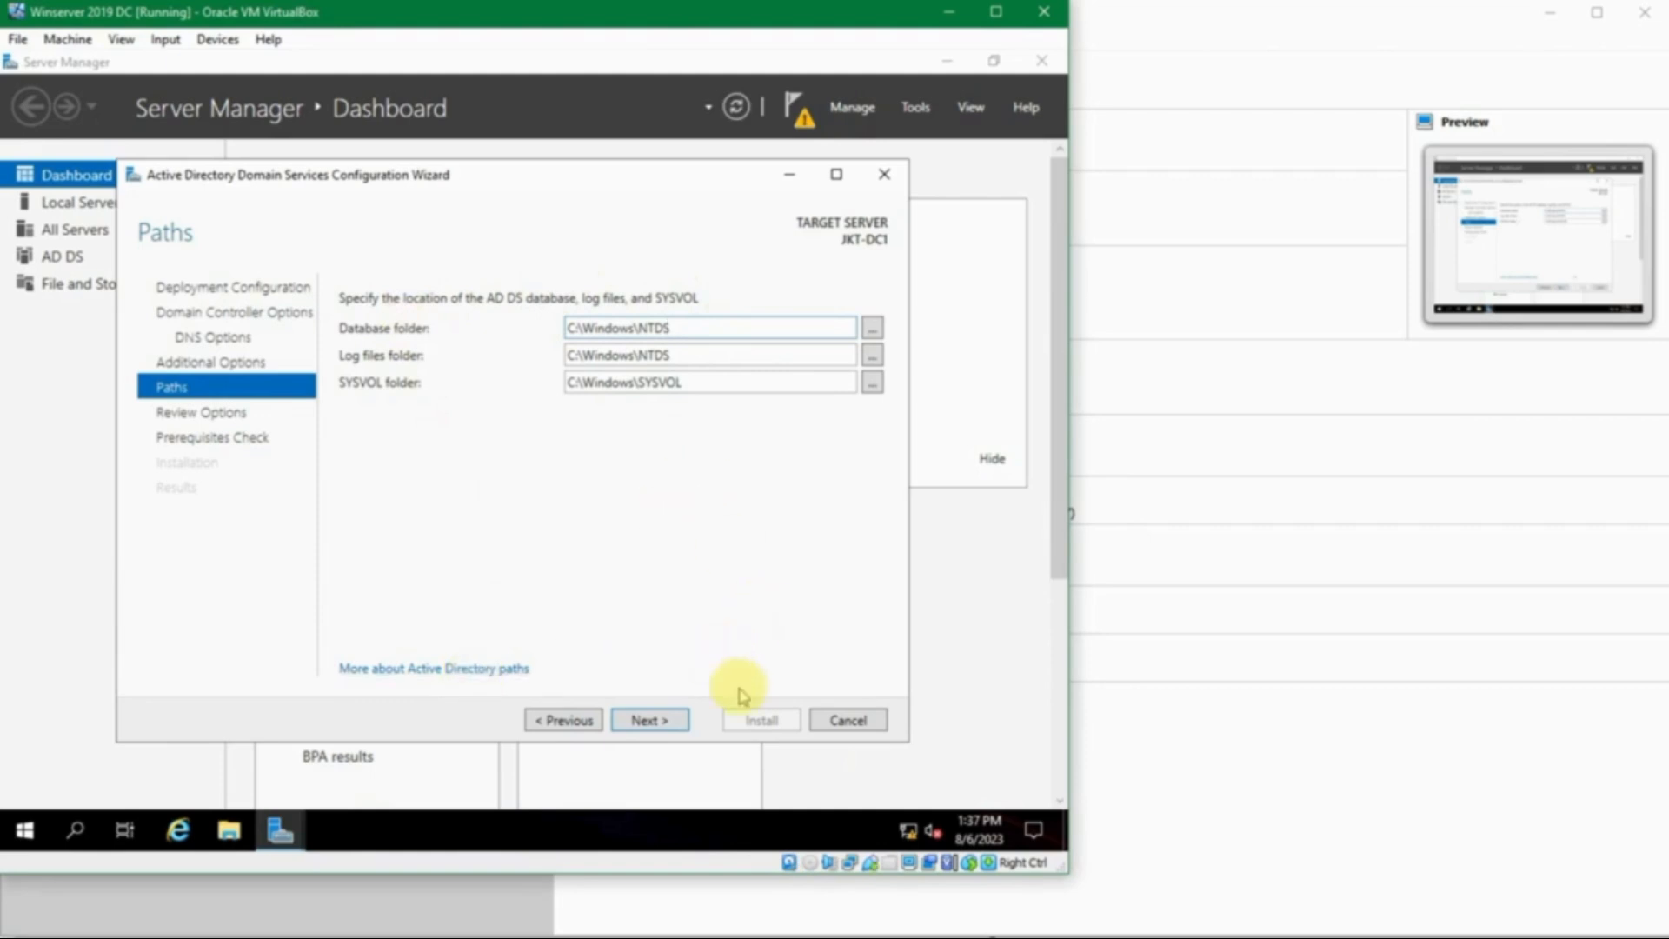
pyautogui.click(646, 726)
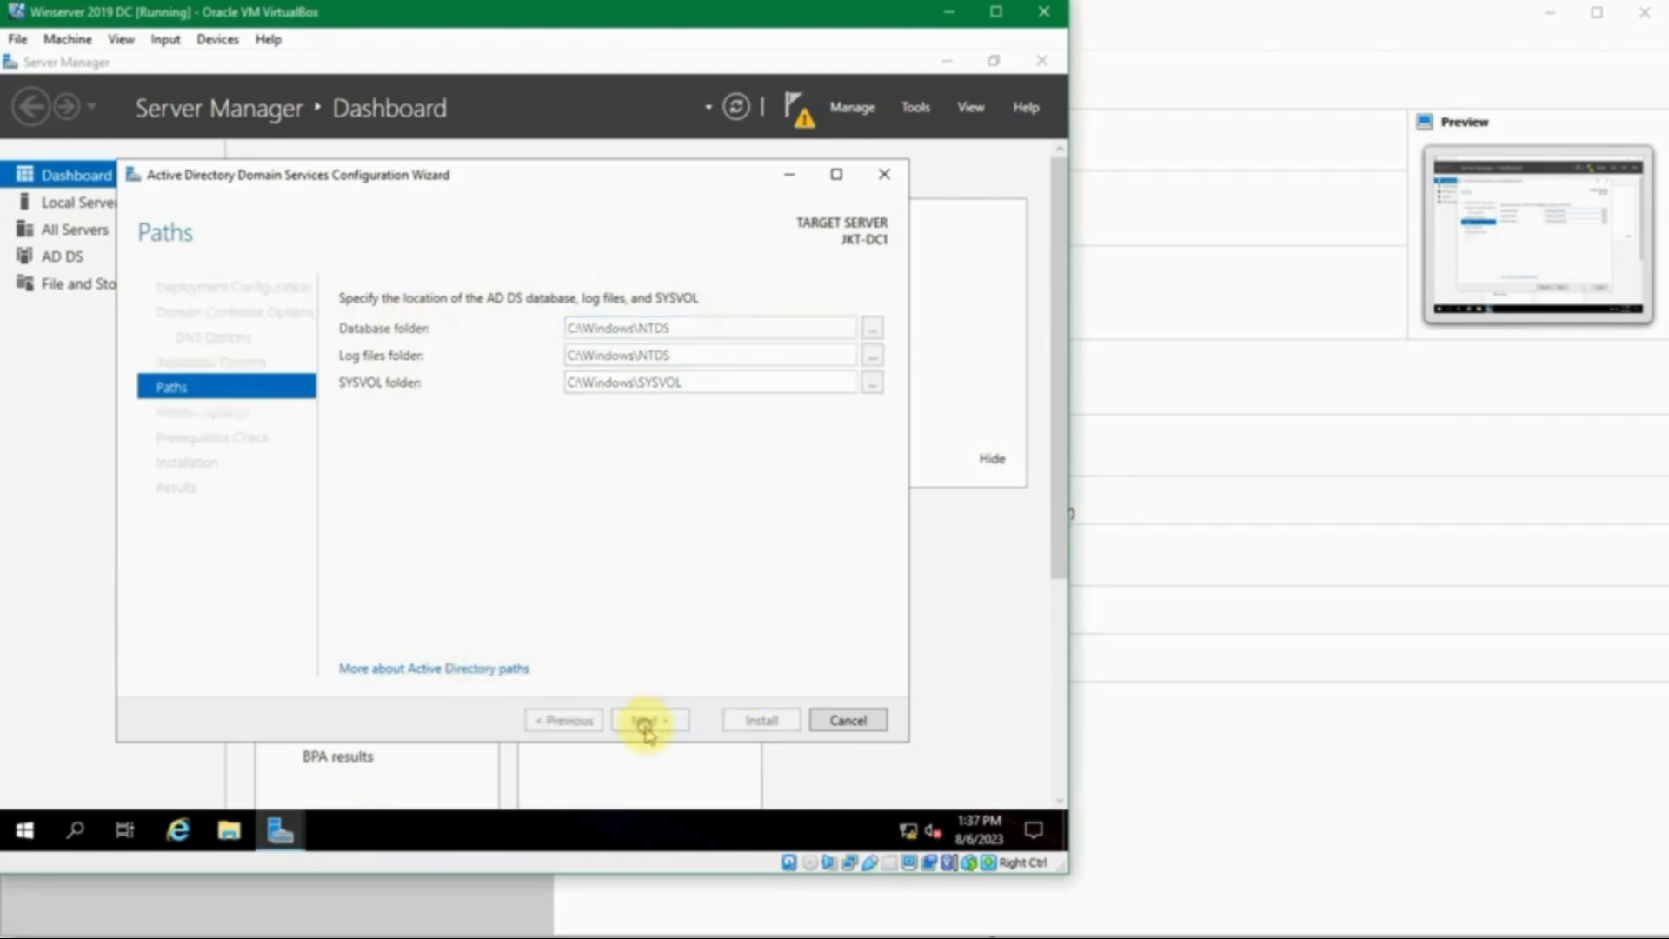
pyautogui.moveTo(864, 402); pyautogui.dragTo(855, 579)
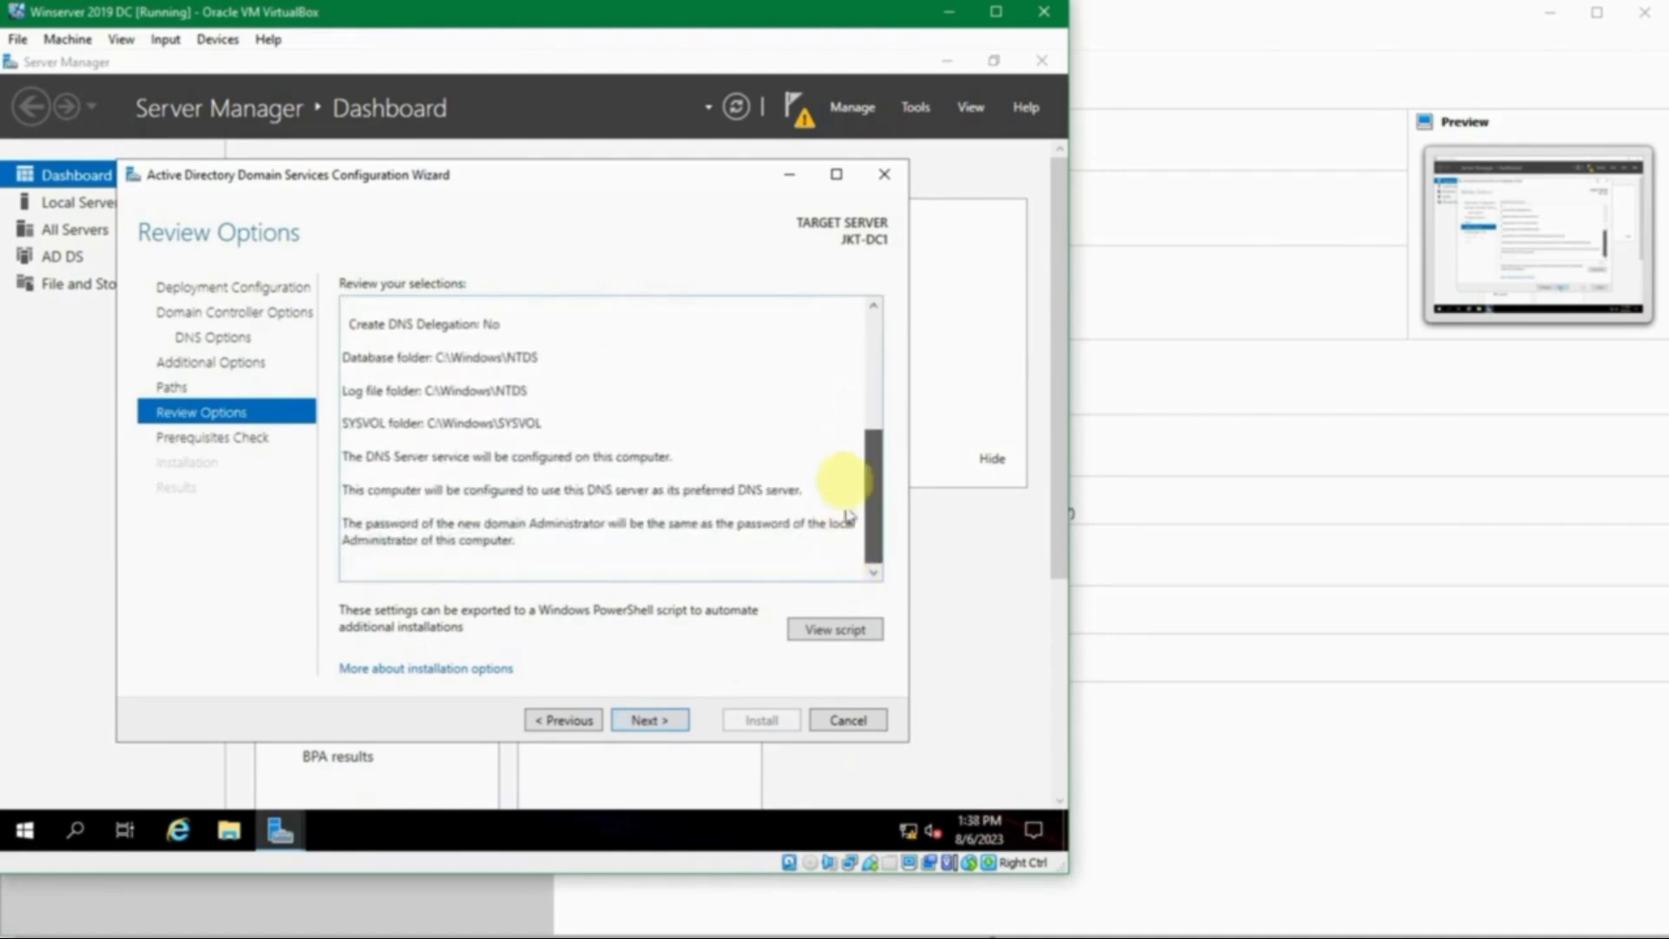
pyautogui.scroll(5, 849, 418)
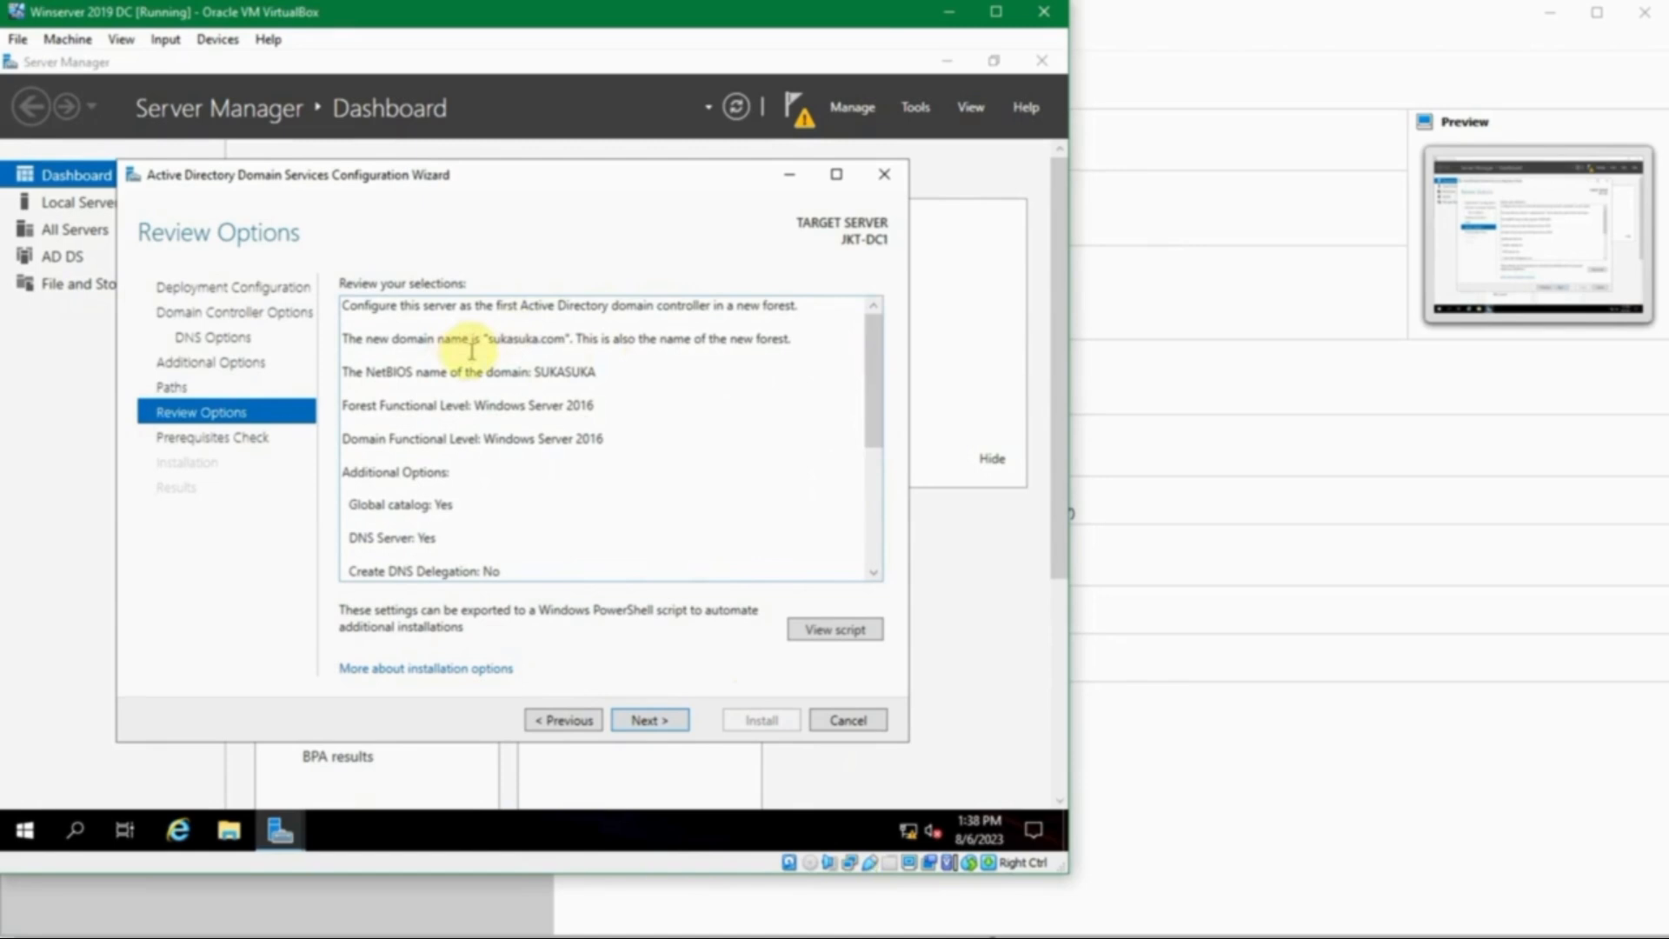
pyautogui.moveTo(422, 383); pyautogui.dragTo(595, 375)
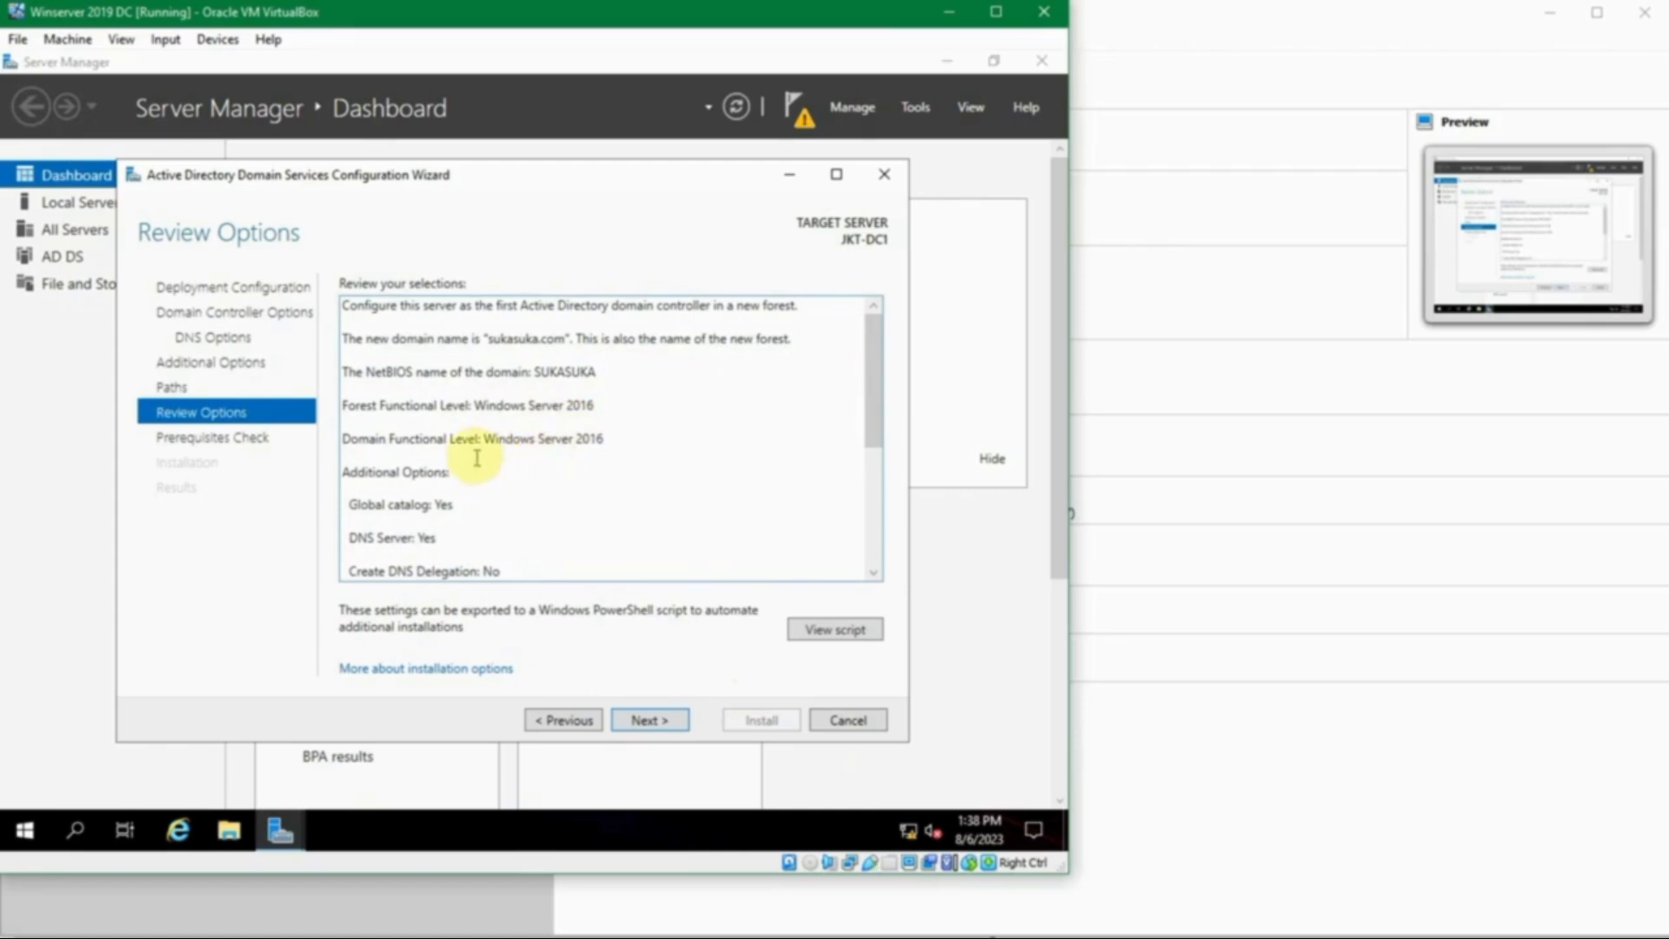
pyautogui.scroll(-1, 477, 458)
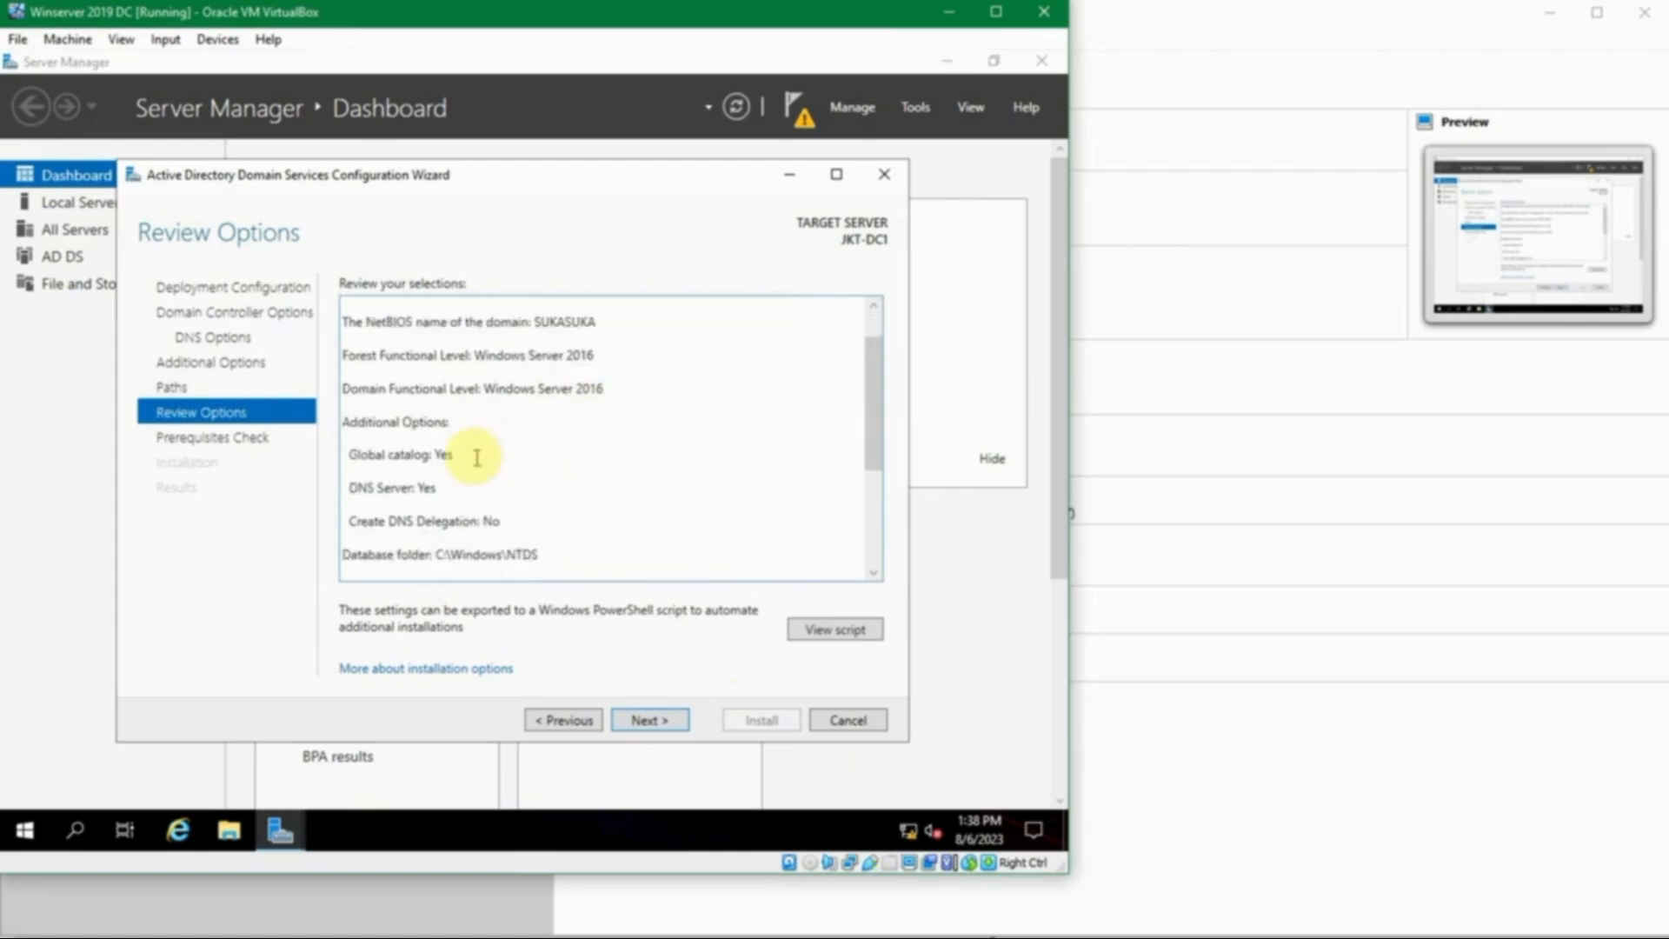
pyautogui.scroll(-1, 476, 458)
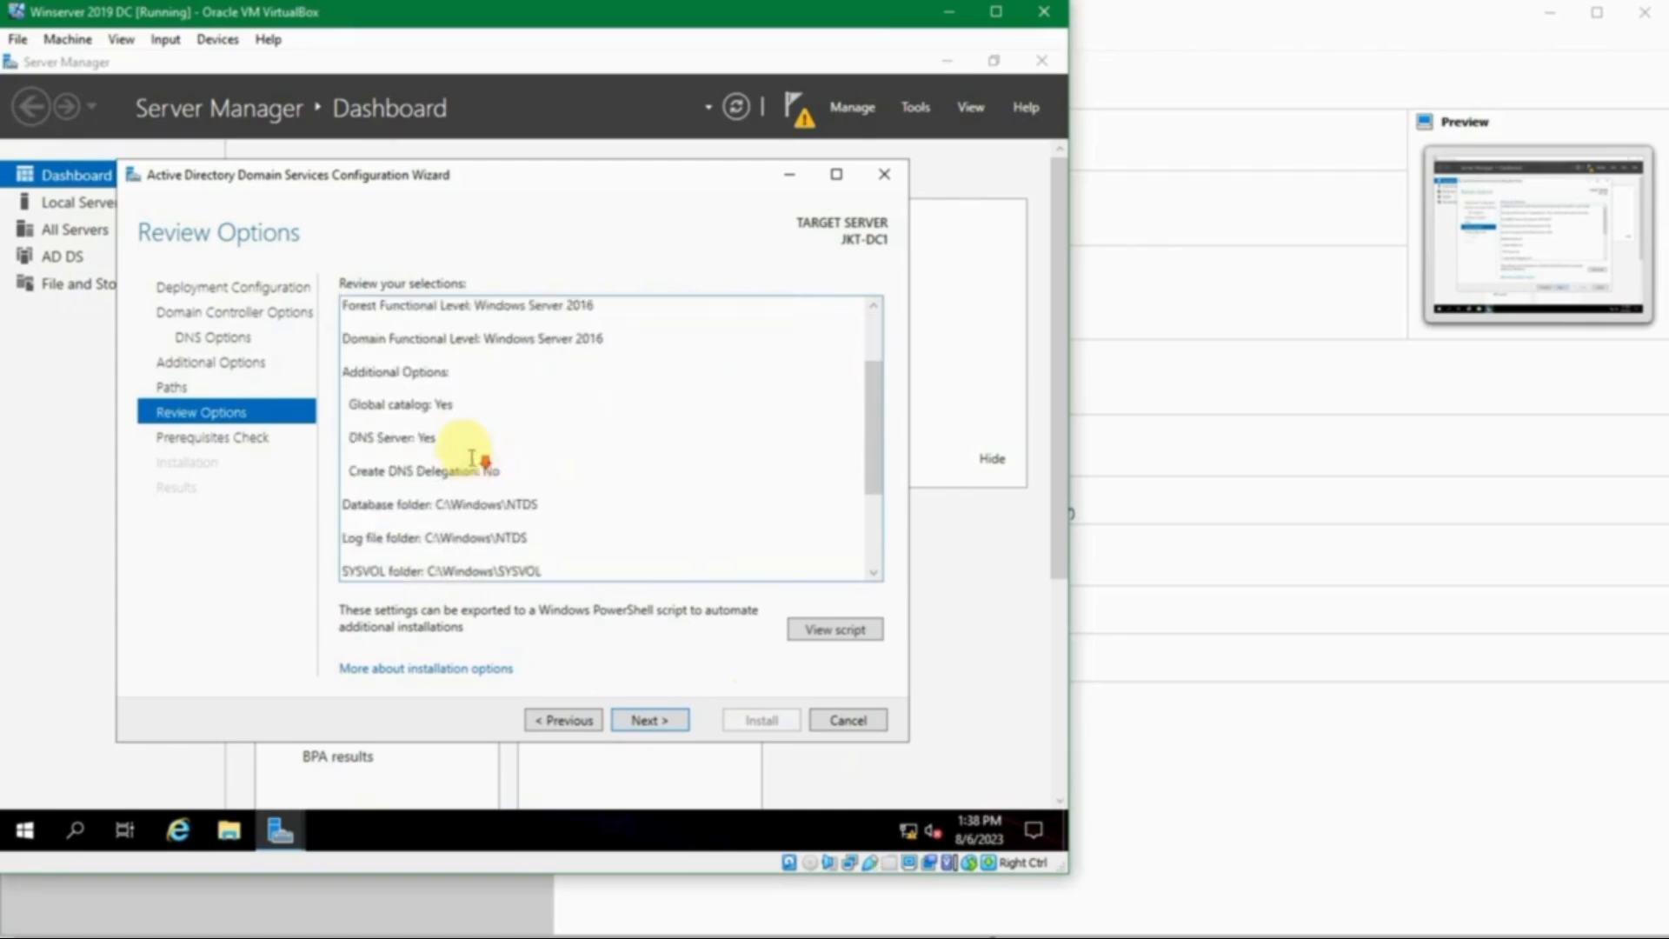
pyautogui.moveTo(407, 405); pyautogui.dragTo(450, 406)
pyautogui.doubleClick(427, 438)
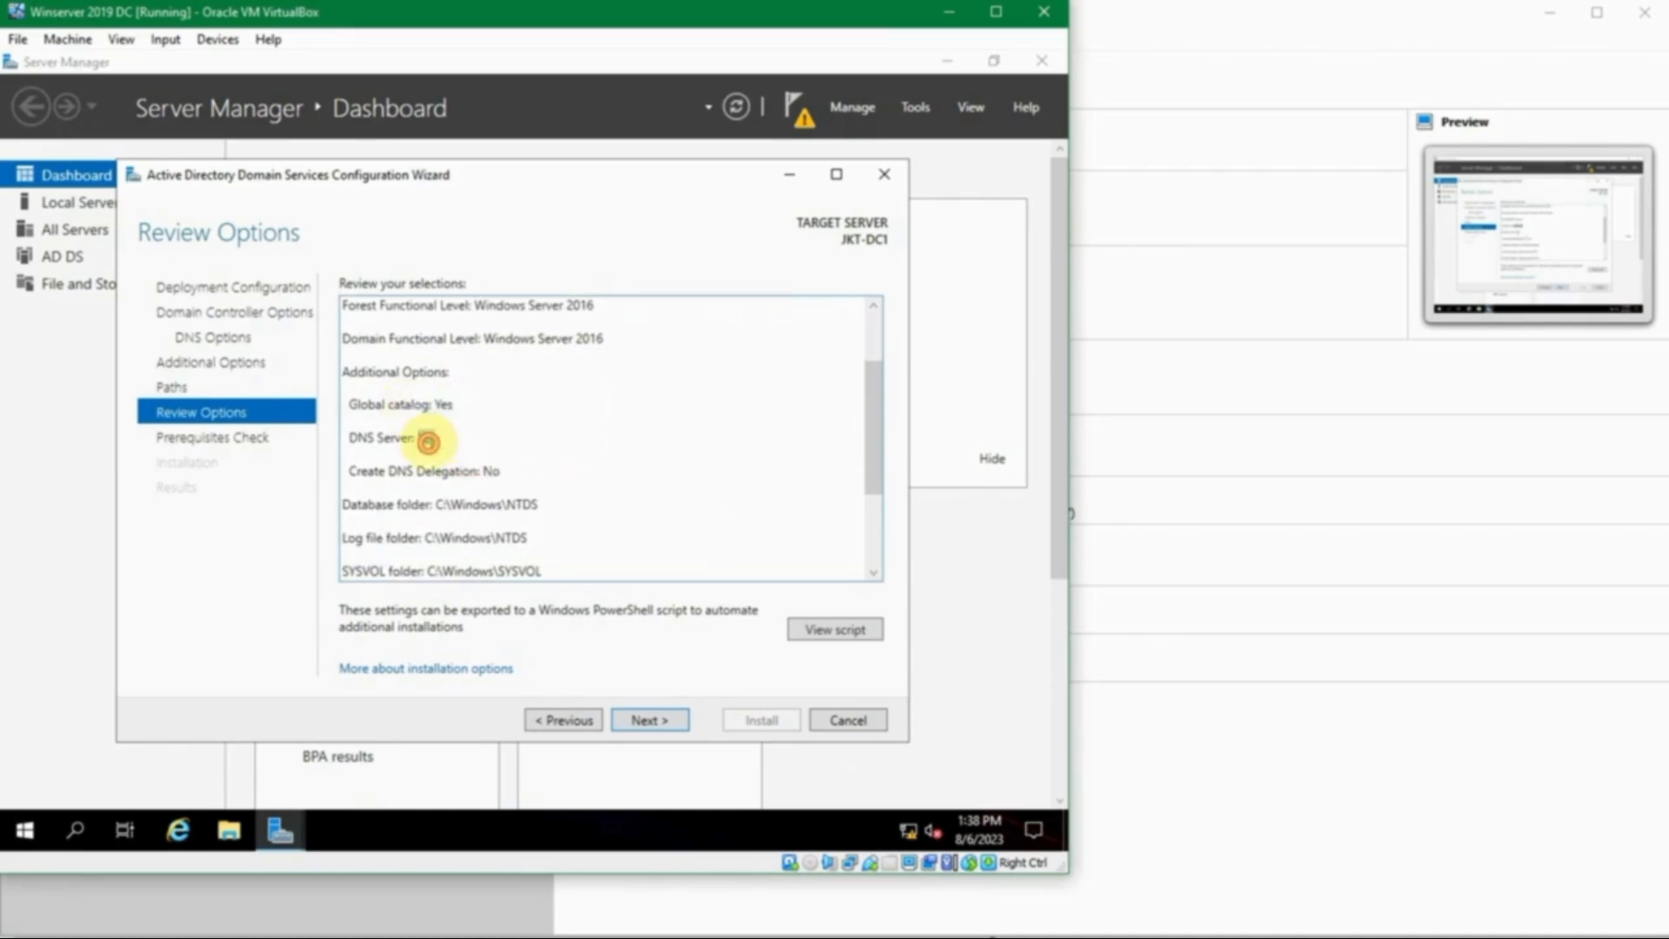
pyautogui.scroll(-1, 569, 477)
pyautogui.scroll(-1, 569, 477)
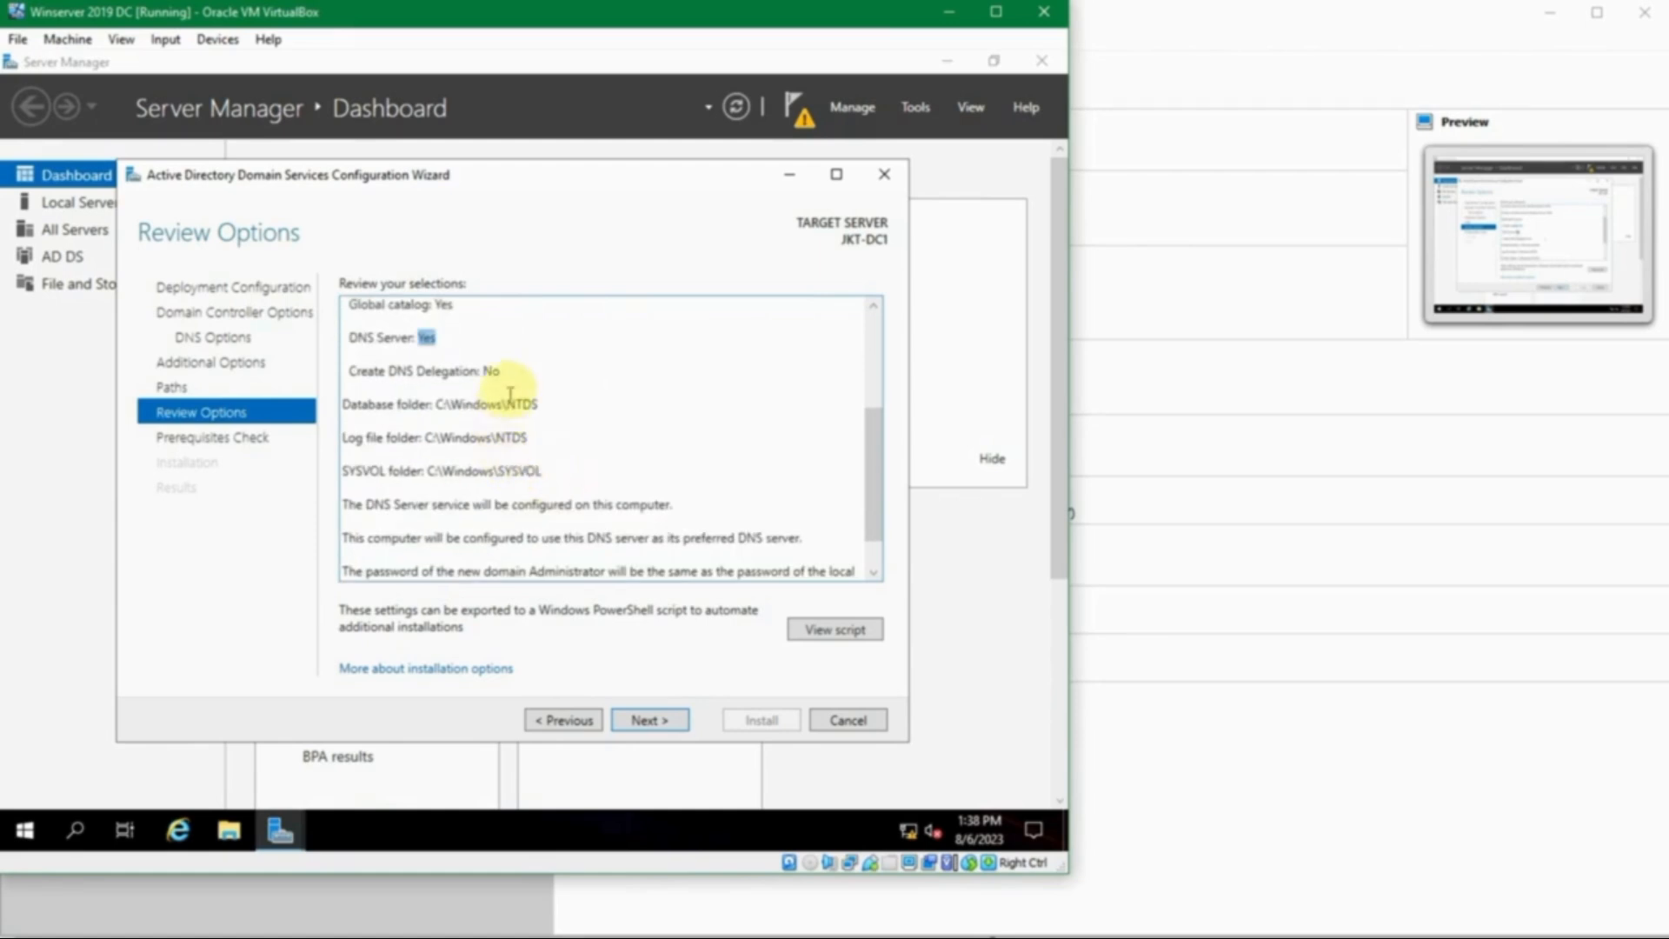
pyautogui.scroll(-1, 593, 439)
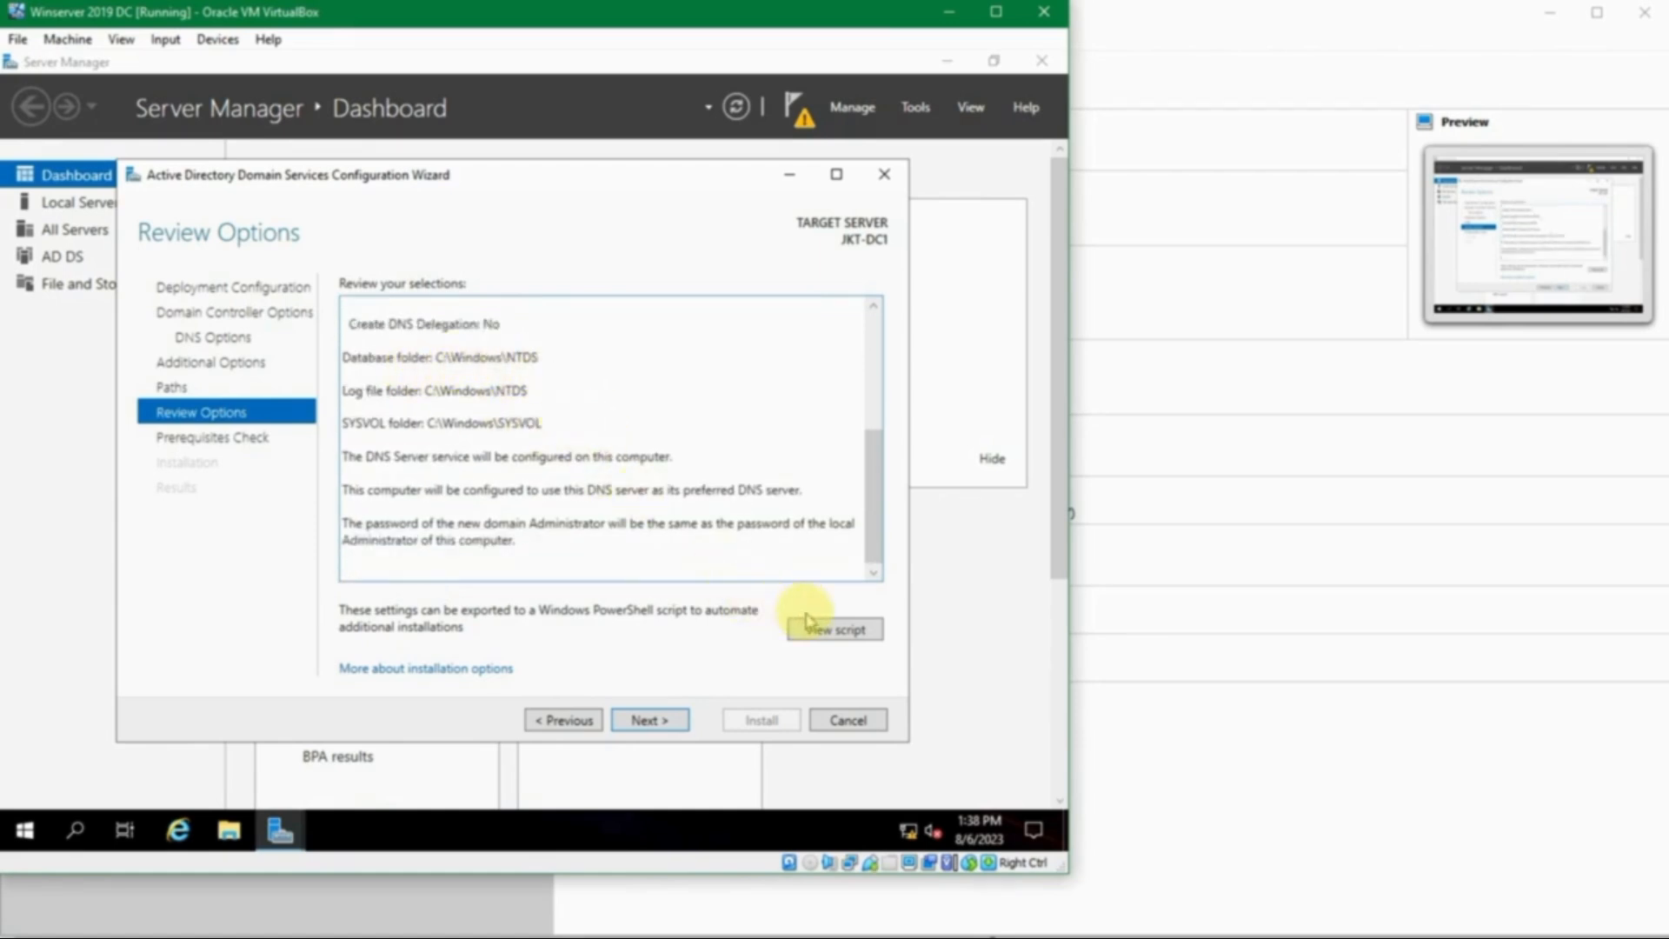
pyautogui.click(836, 629)
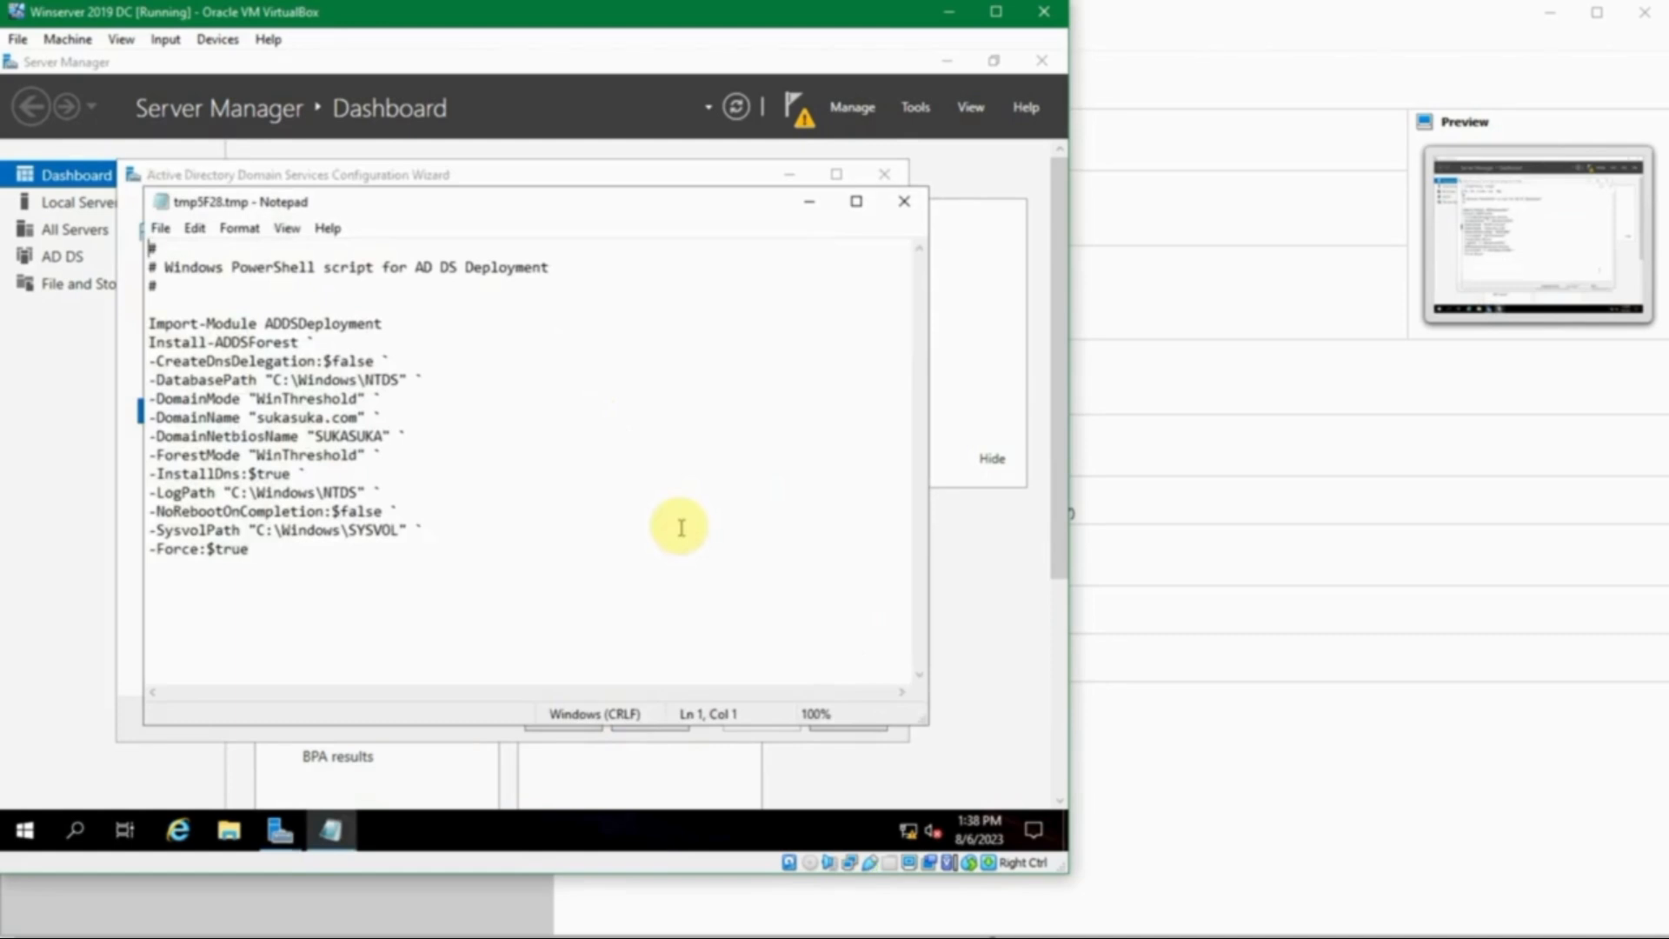
pyautogui.click(601, 578)
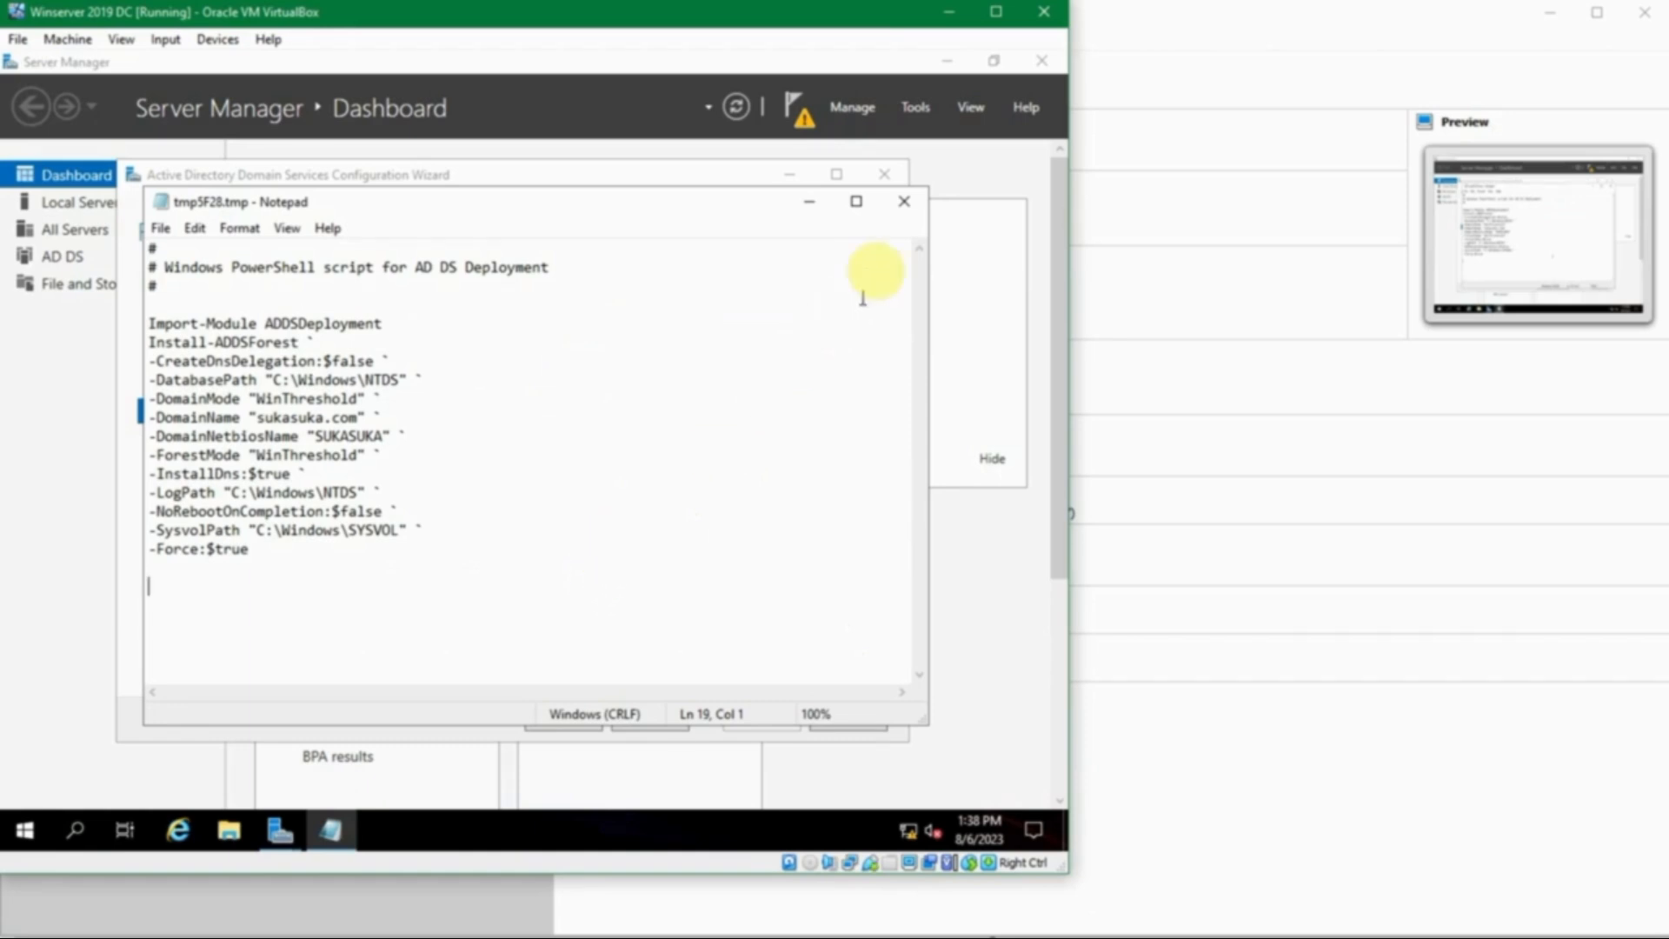
pyautogui.click(903, 201)
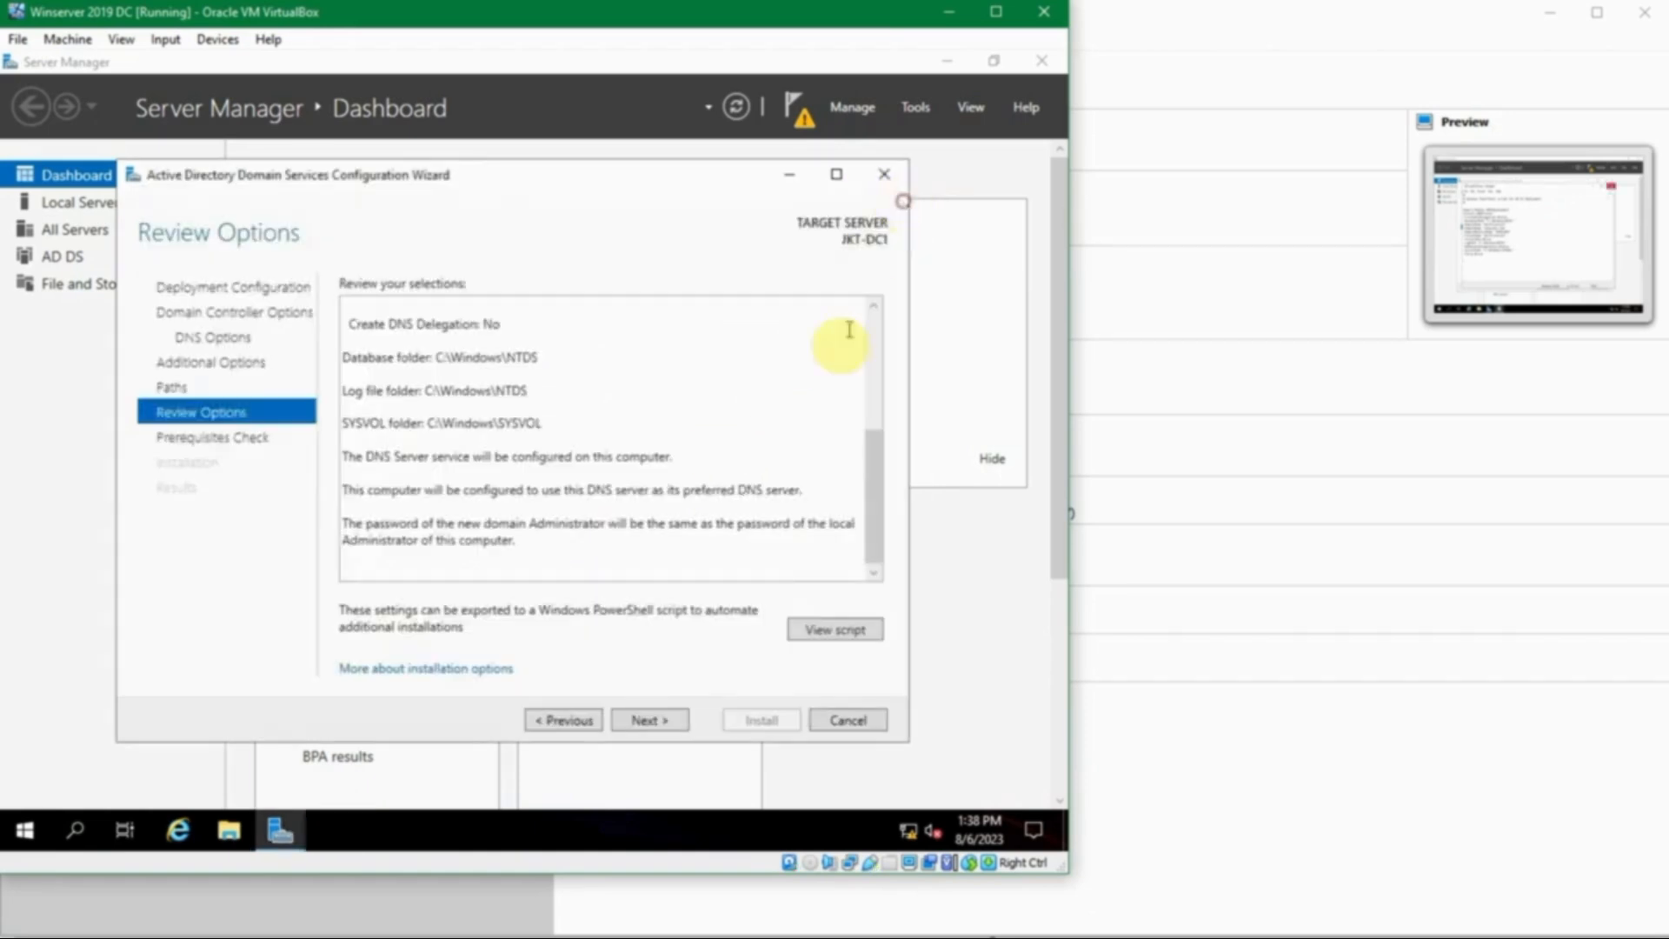
# - Run the prerequisites check and read each warning, including DNS delegation, down to 'All prerequisite checks passed'
pyautogui.click(654, 720)
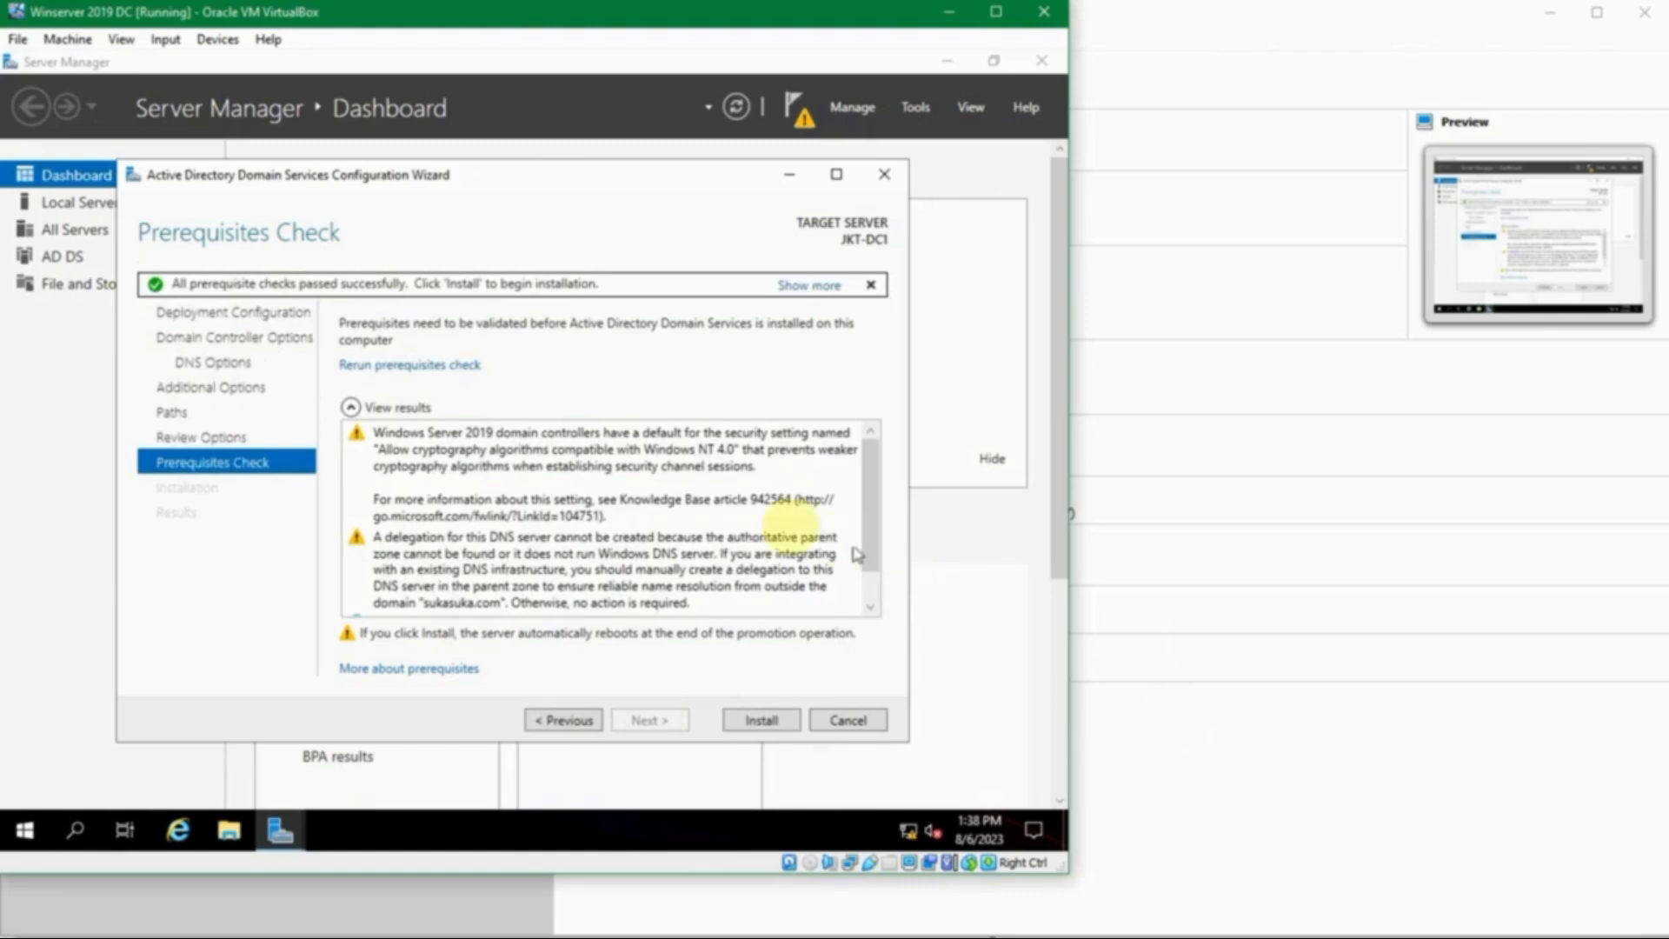
pyautogui.click(658, 472)
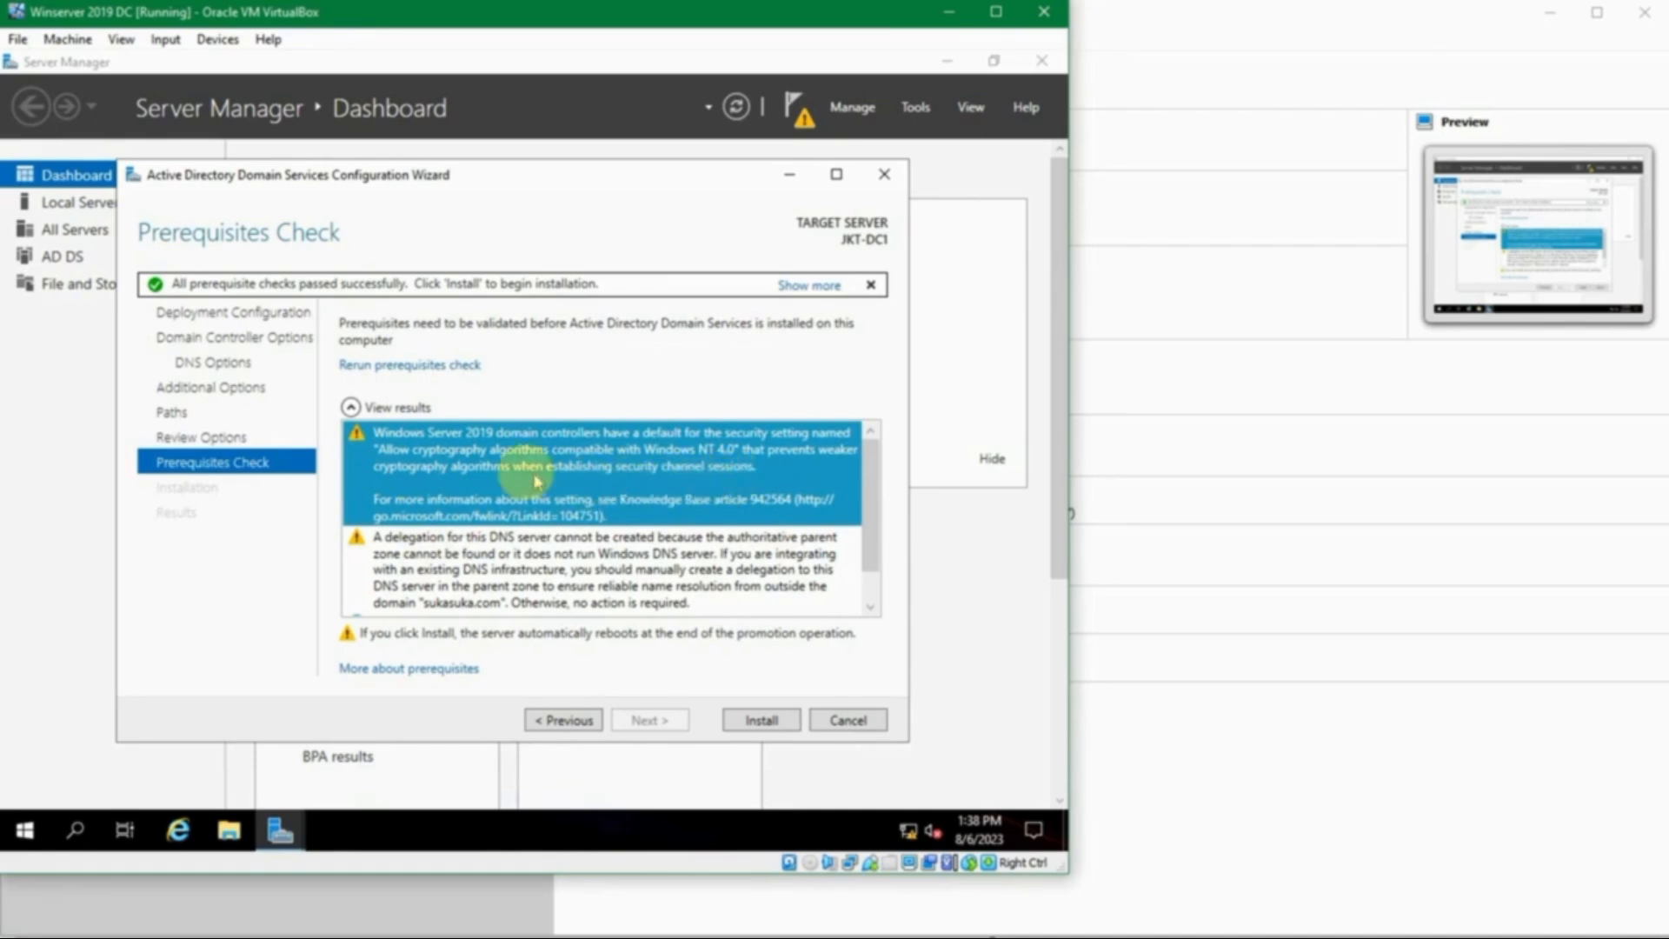
pyautogui.scroll(-1, 582, 477)
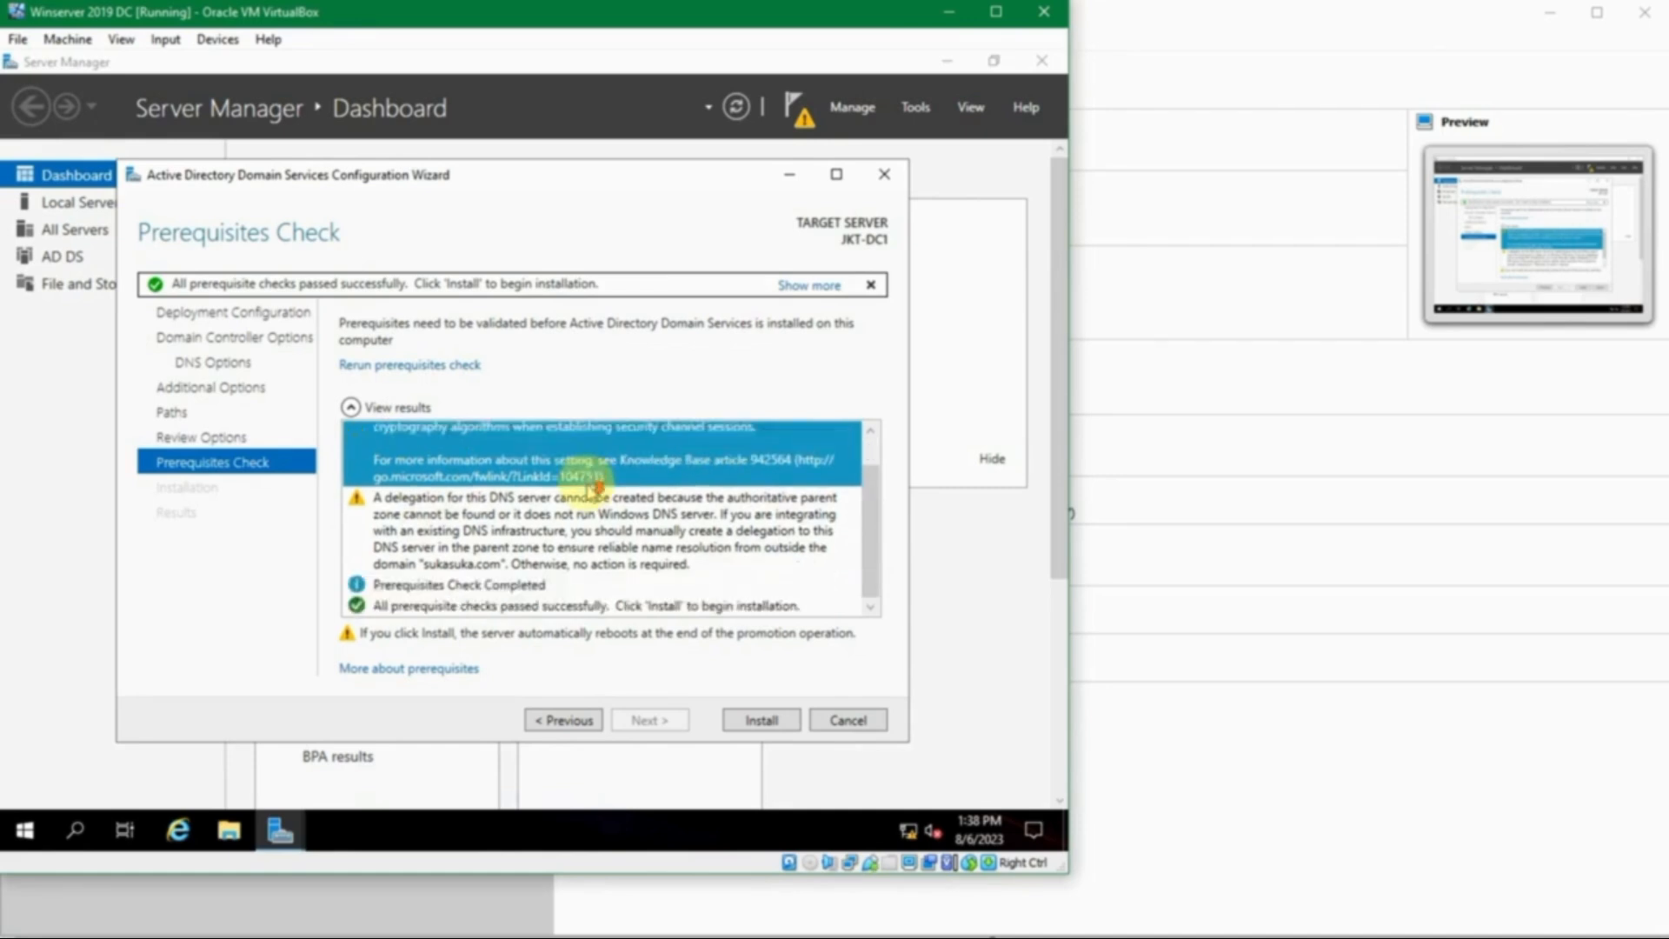
pyautogui.click(589, 510)
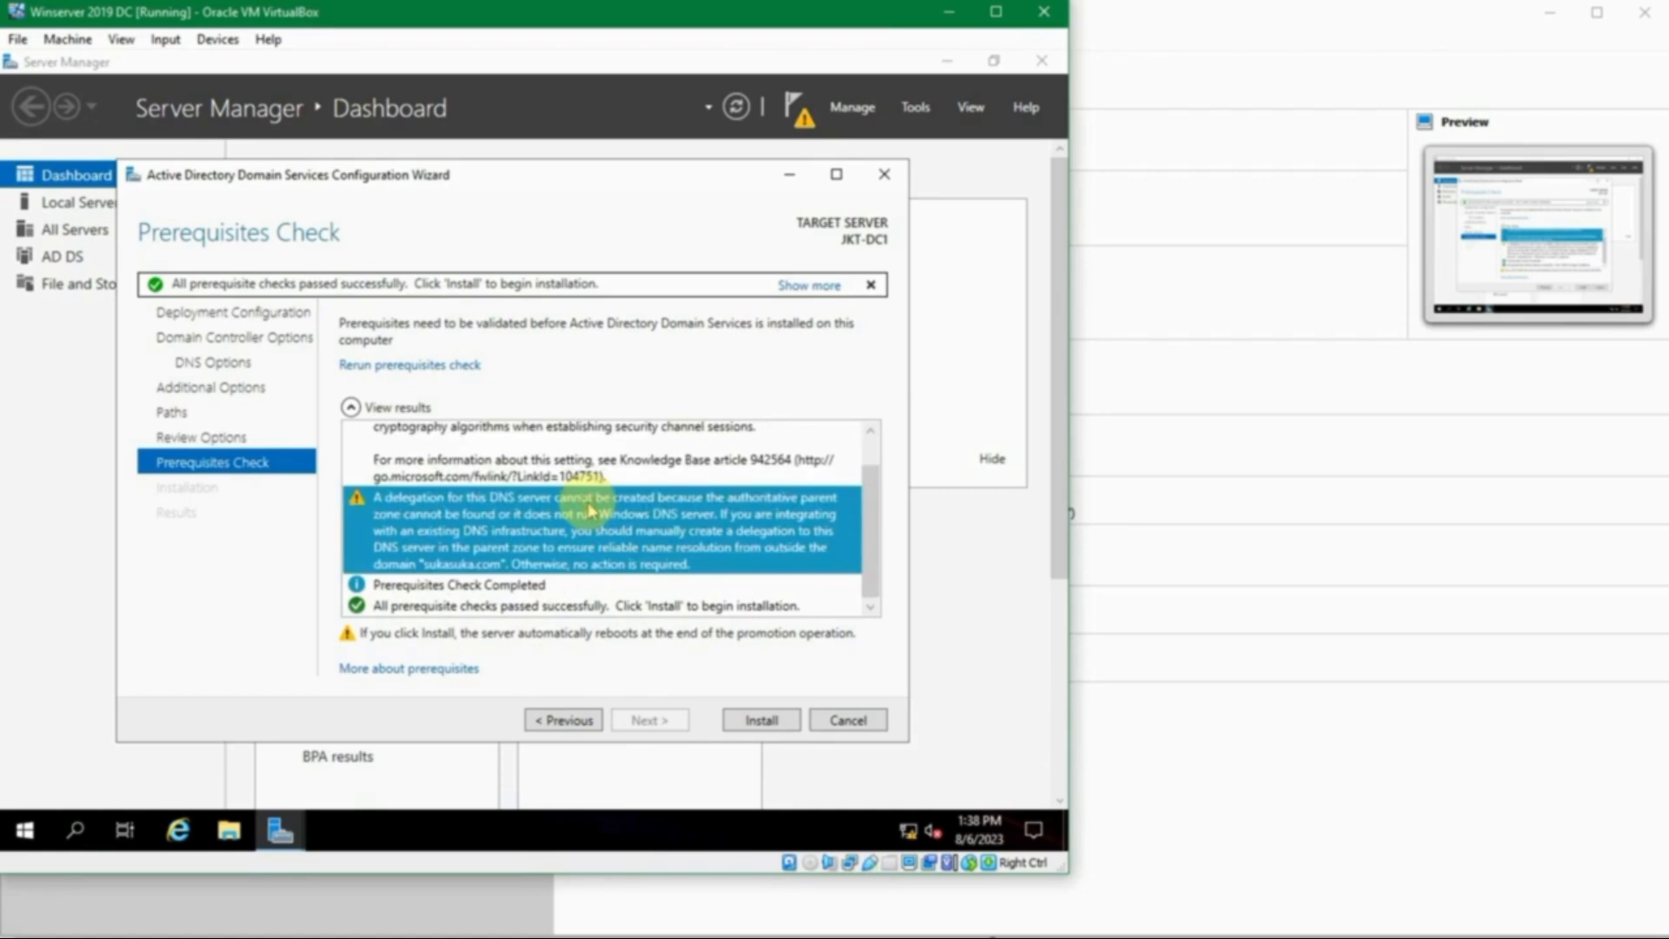
pyautogui.click(591, 511)
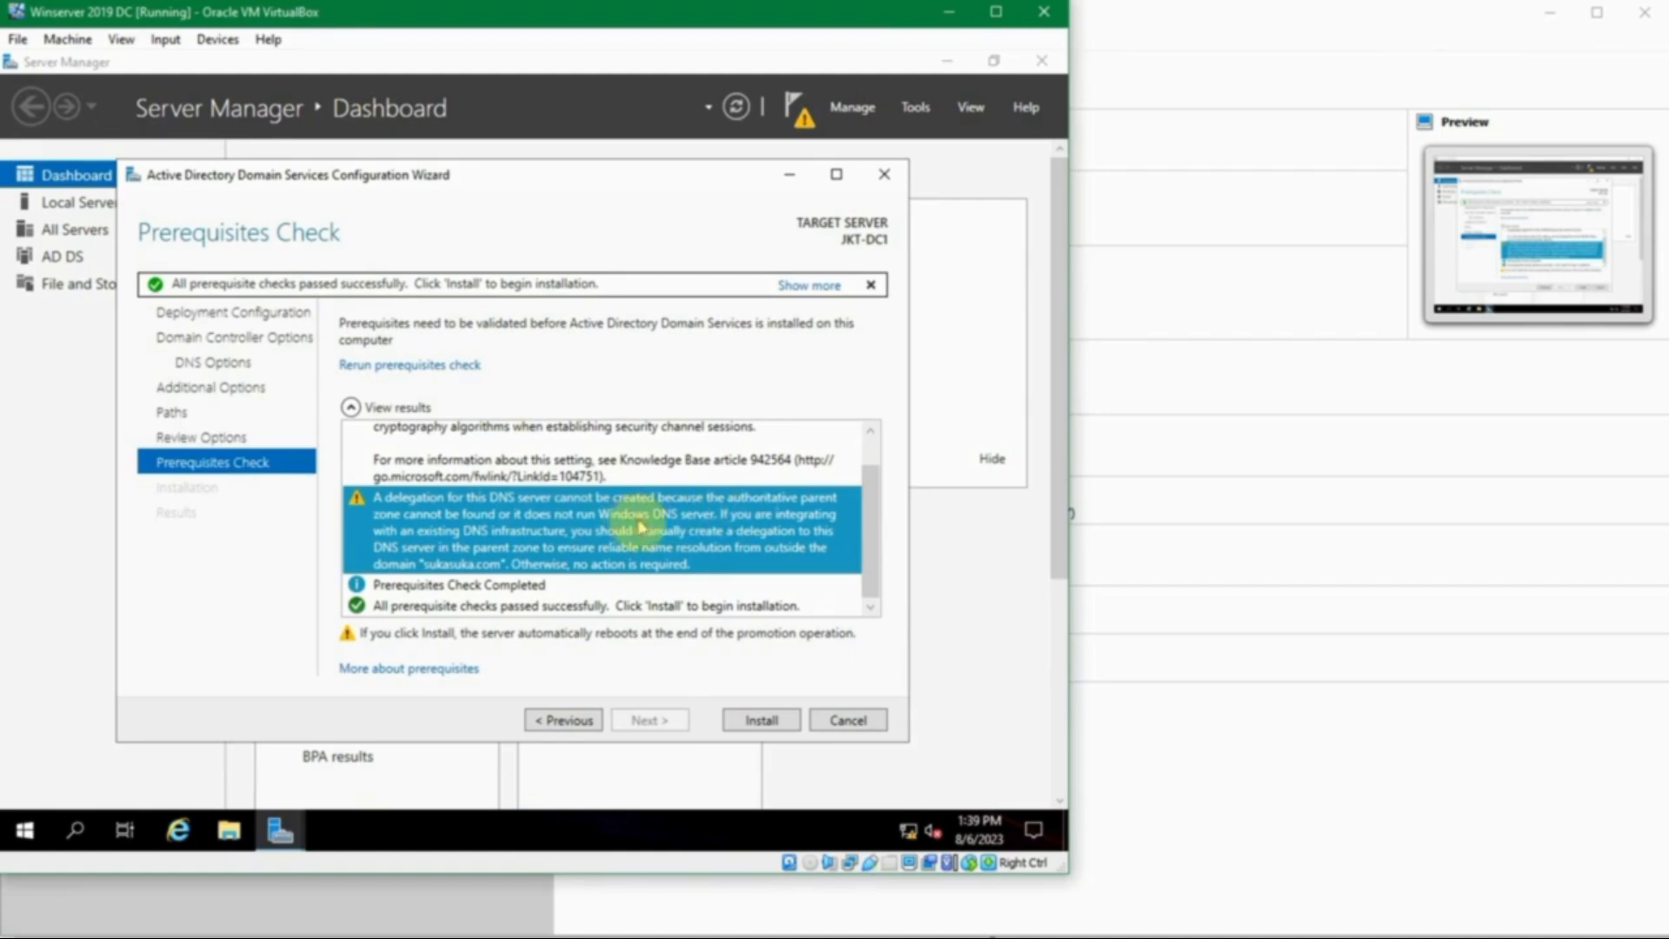
pyautogui.click(545, 602)
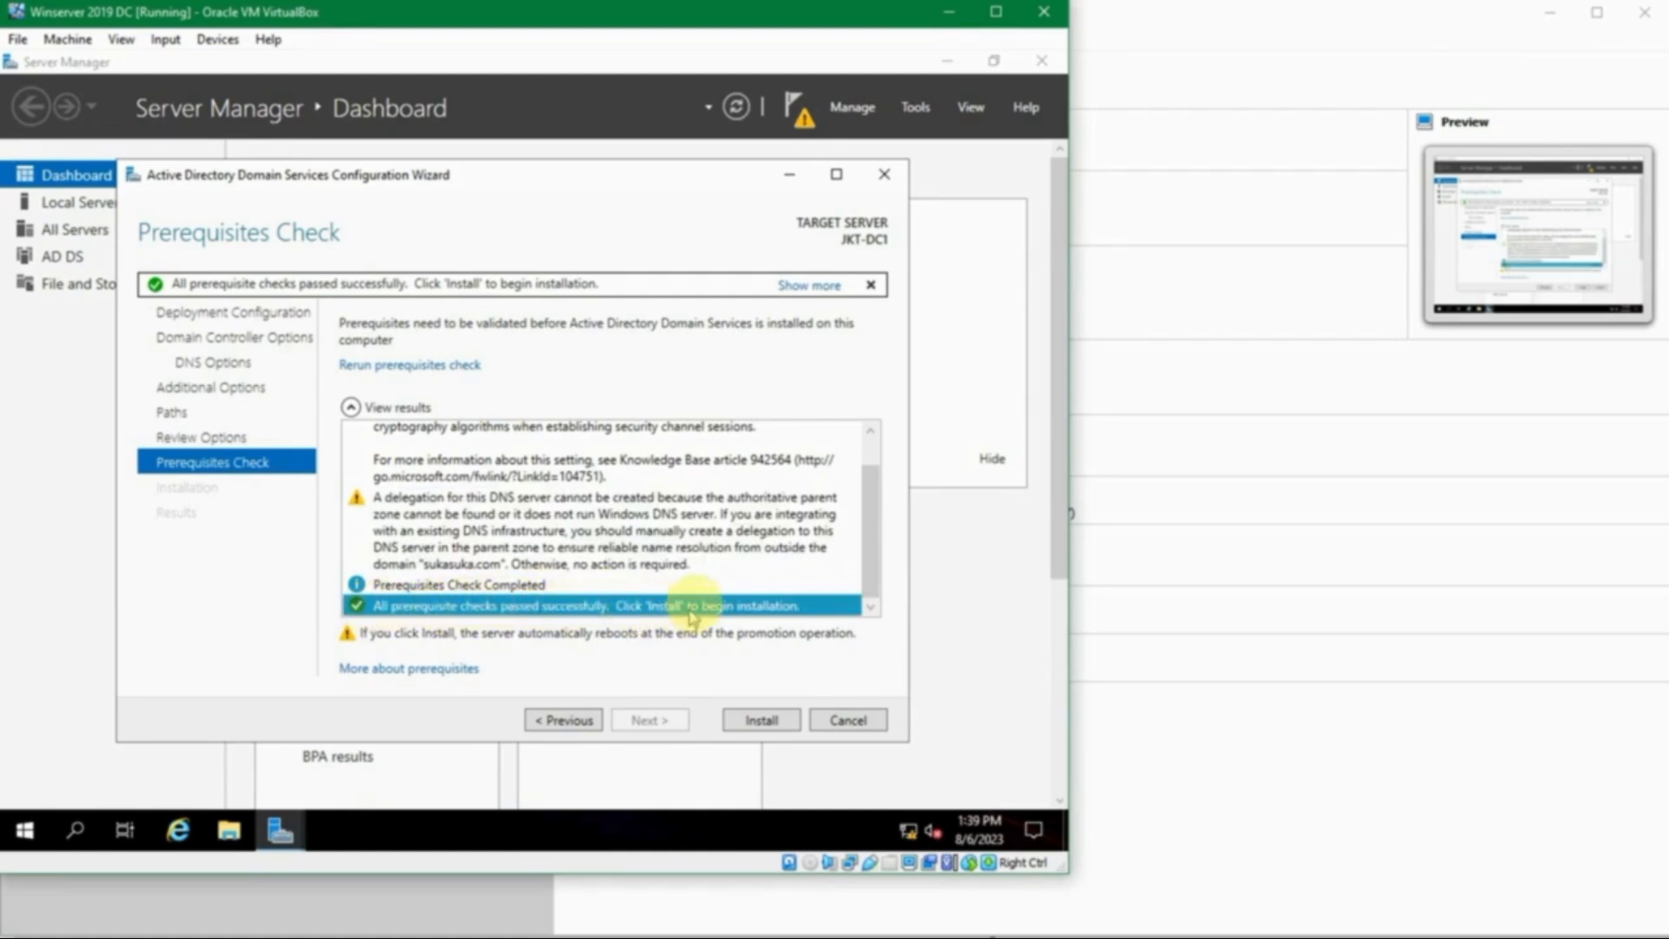
# - Install AD DS, dismiss the sign-out notice, and bring the rebooted VM to the SUKASUKA\Administrator sign-in
pyautogui.click(749, 720)
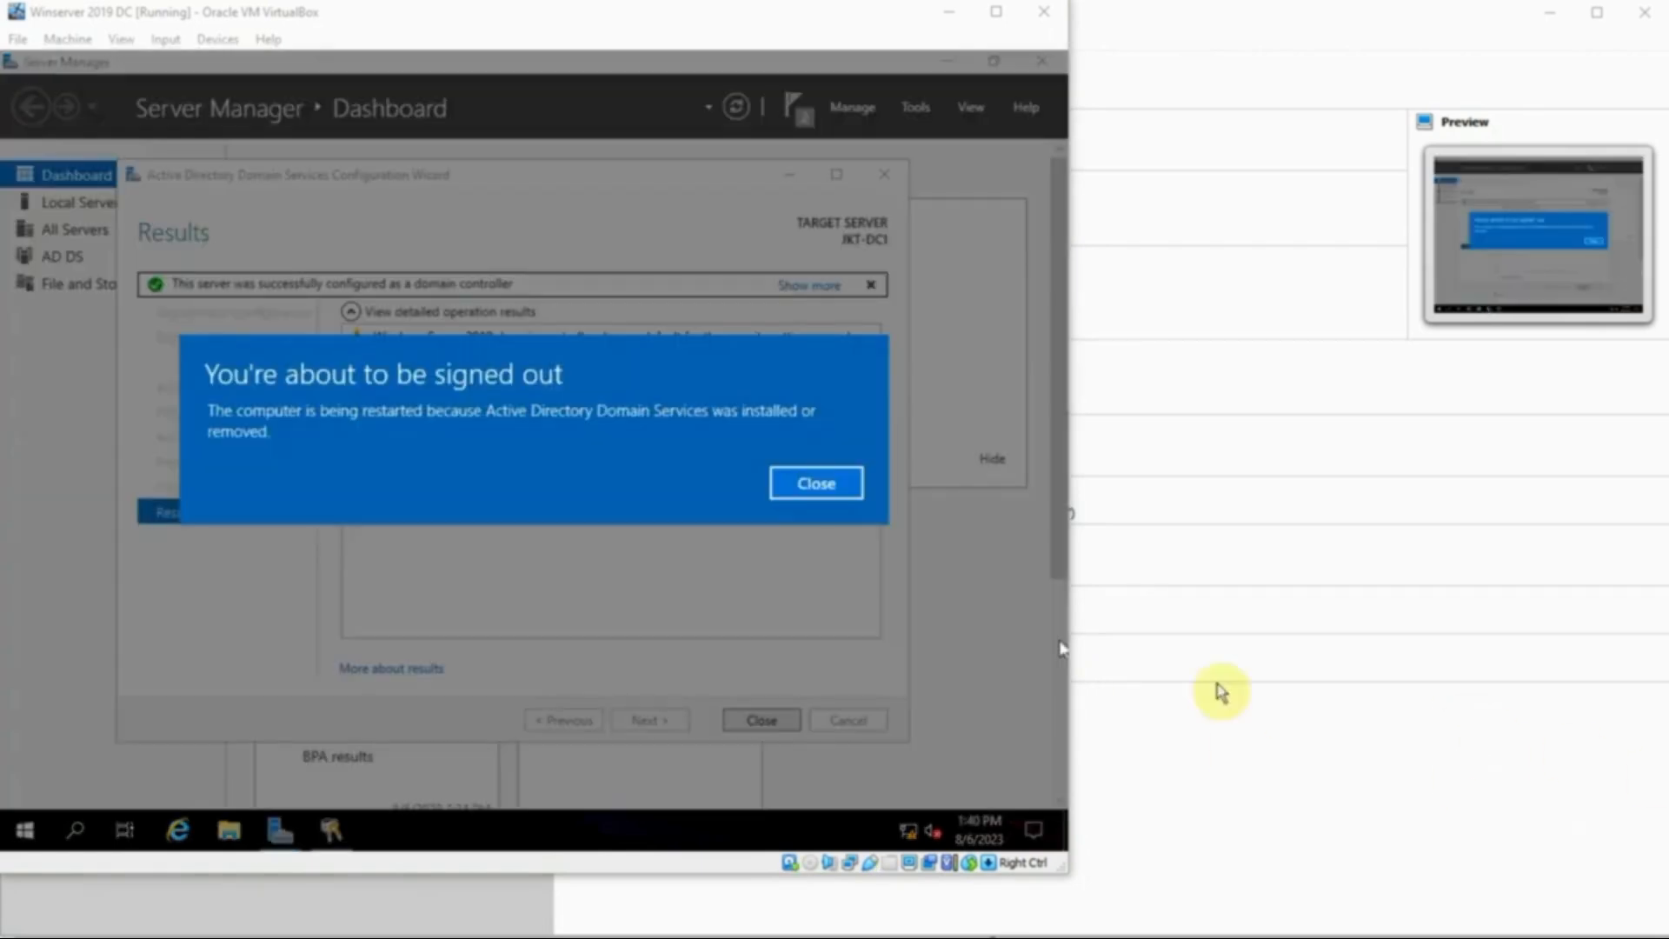
pyautogui.click(672, 410)
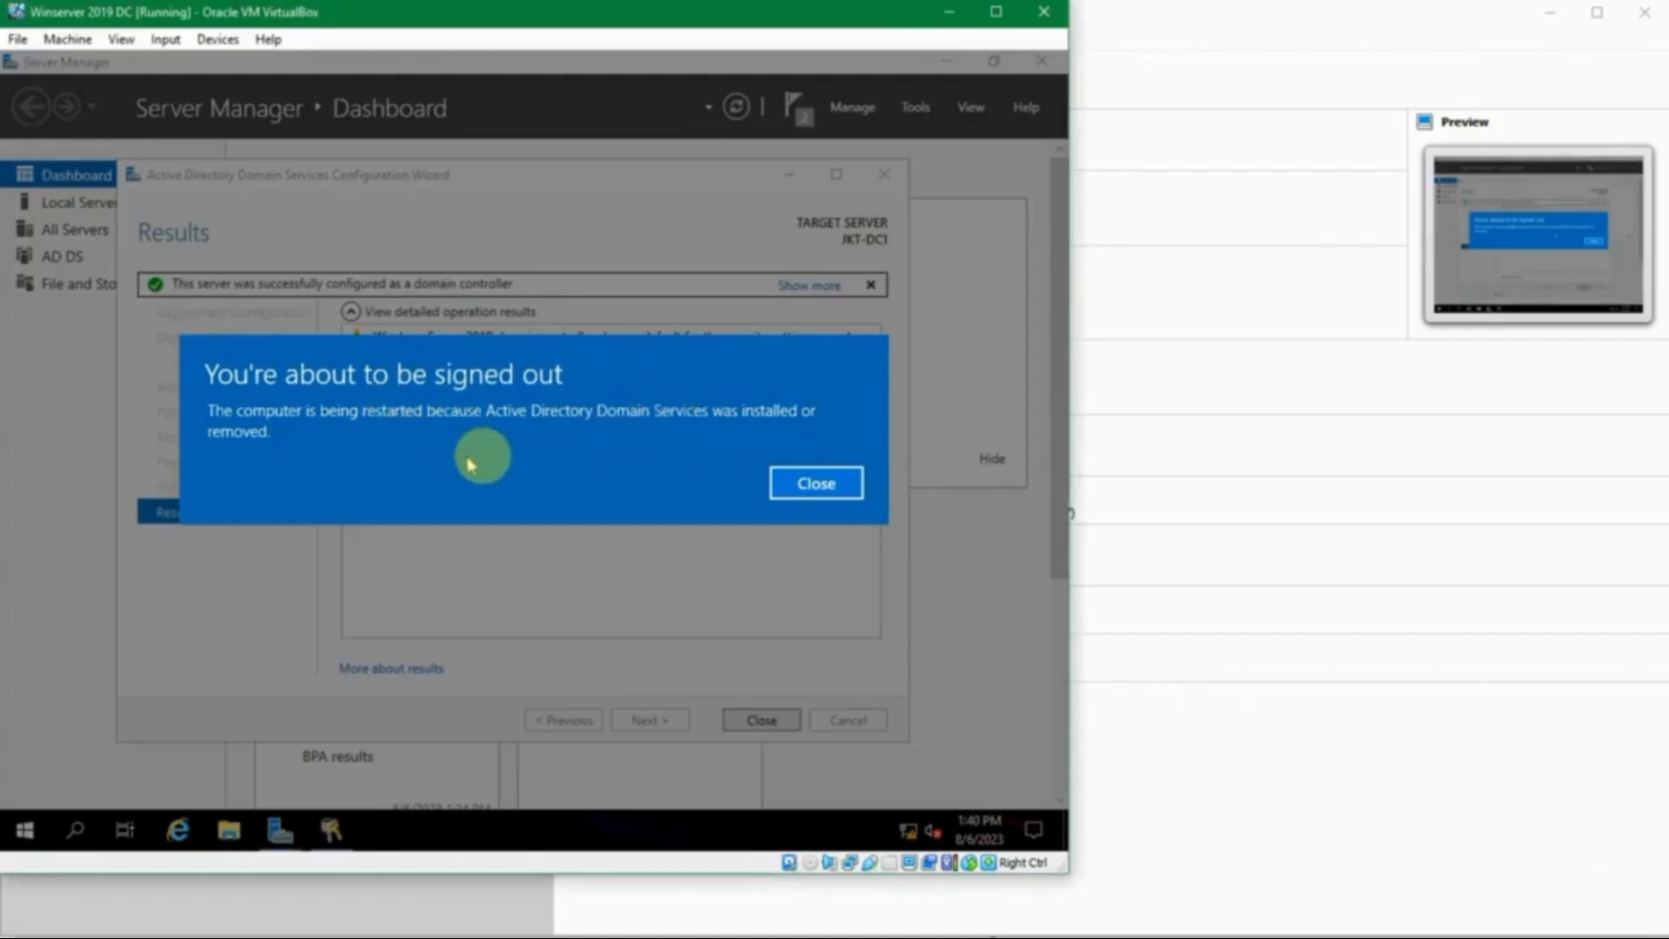
pyautogui.click(815, 487)
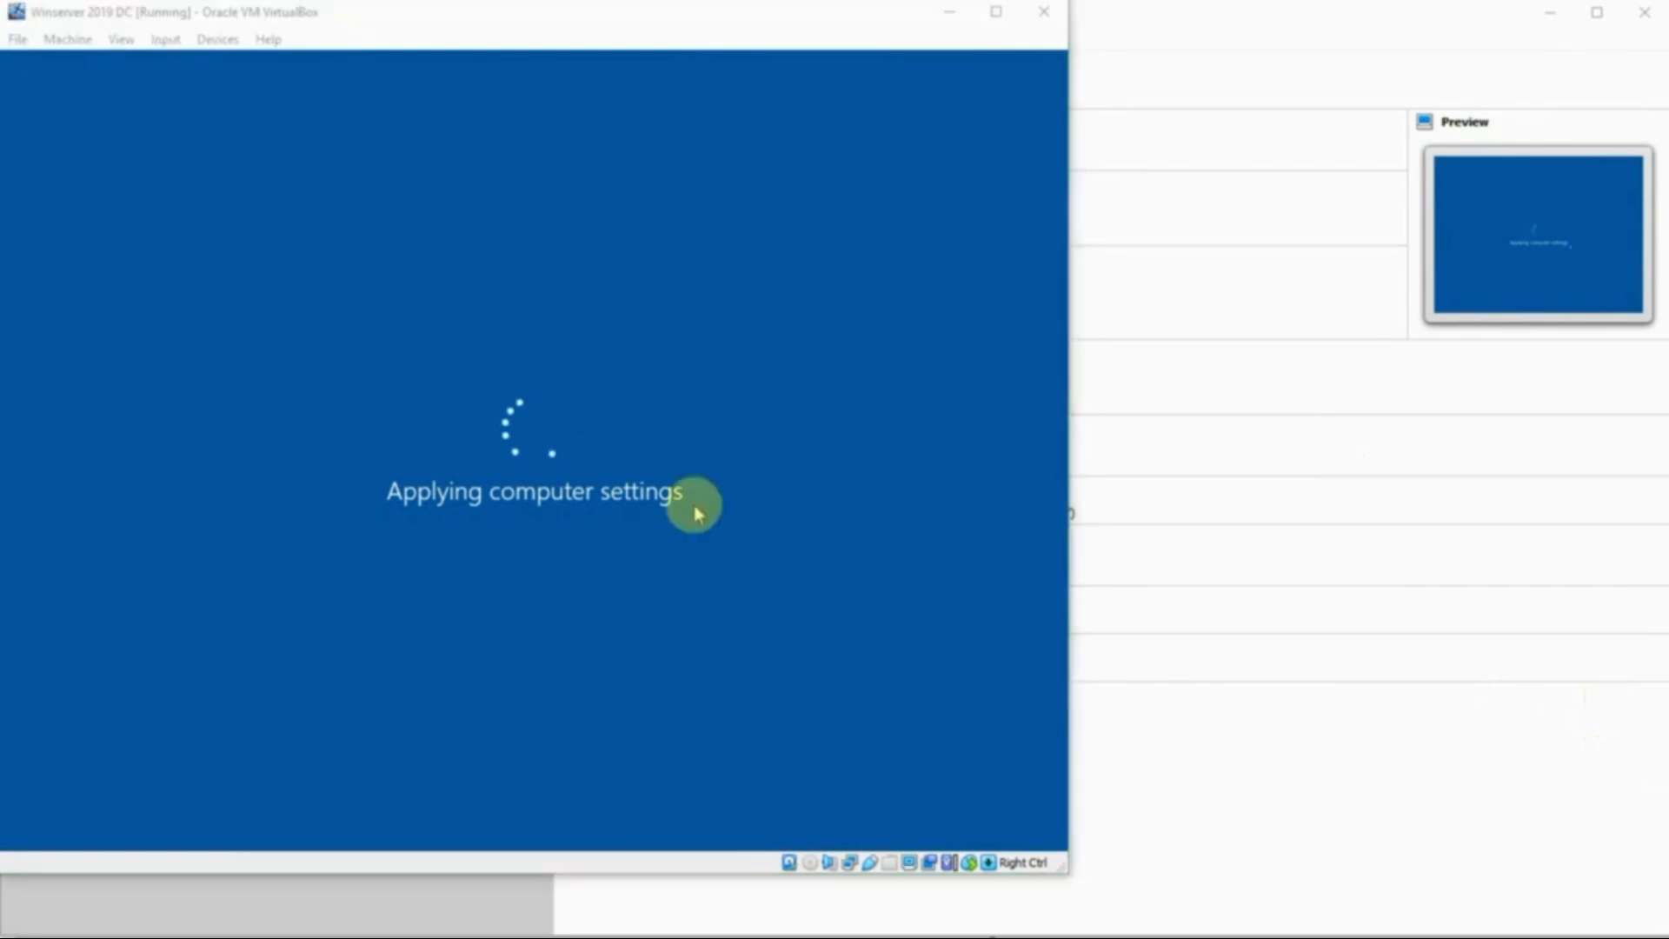
pyautogui.click(801, 562)
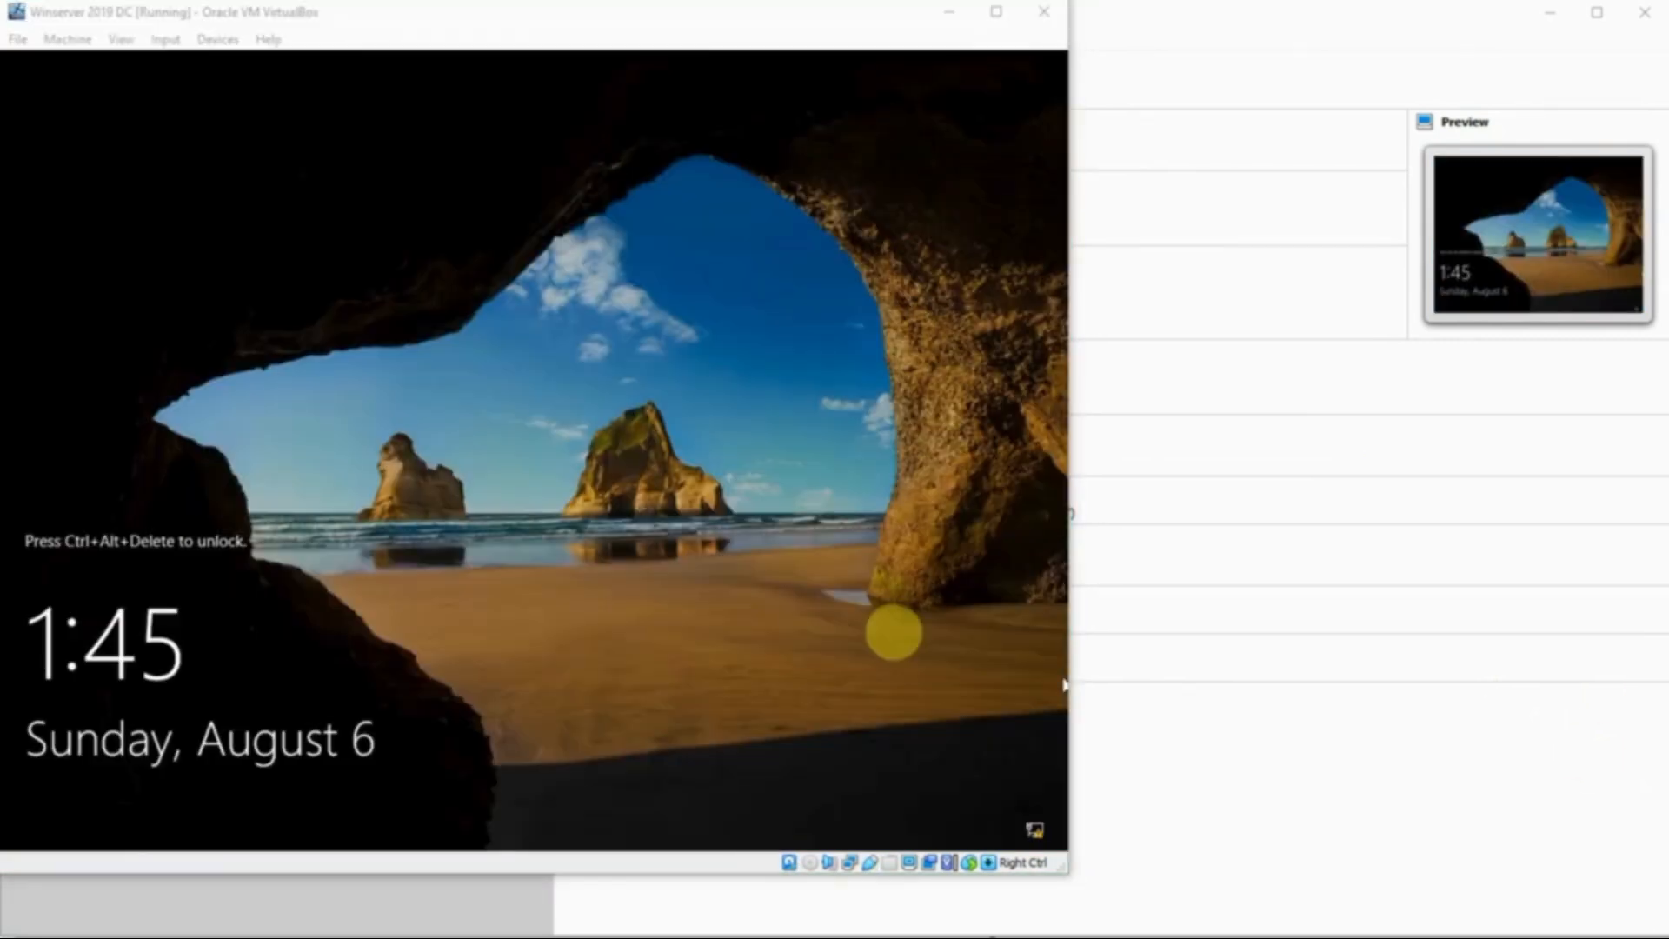
pyautogui.click(823, 593)
pyautogui.hotkey('ctrl', 'Delete')
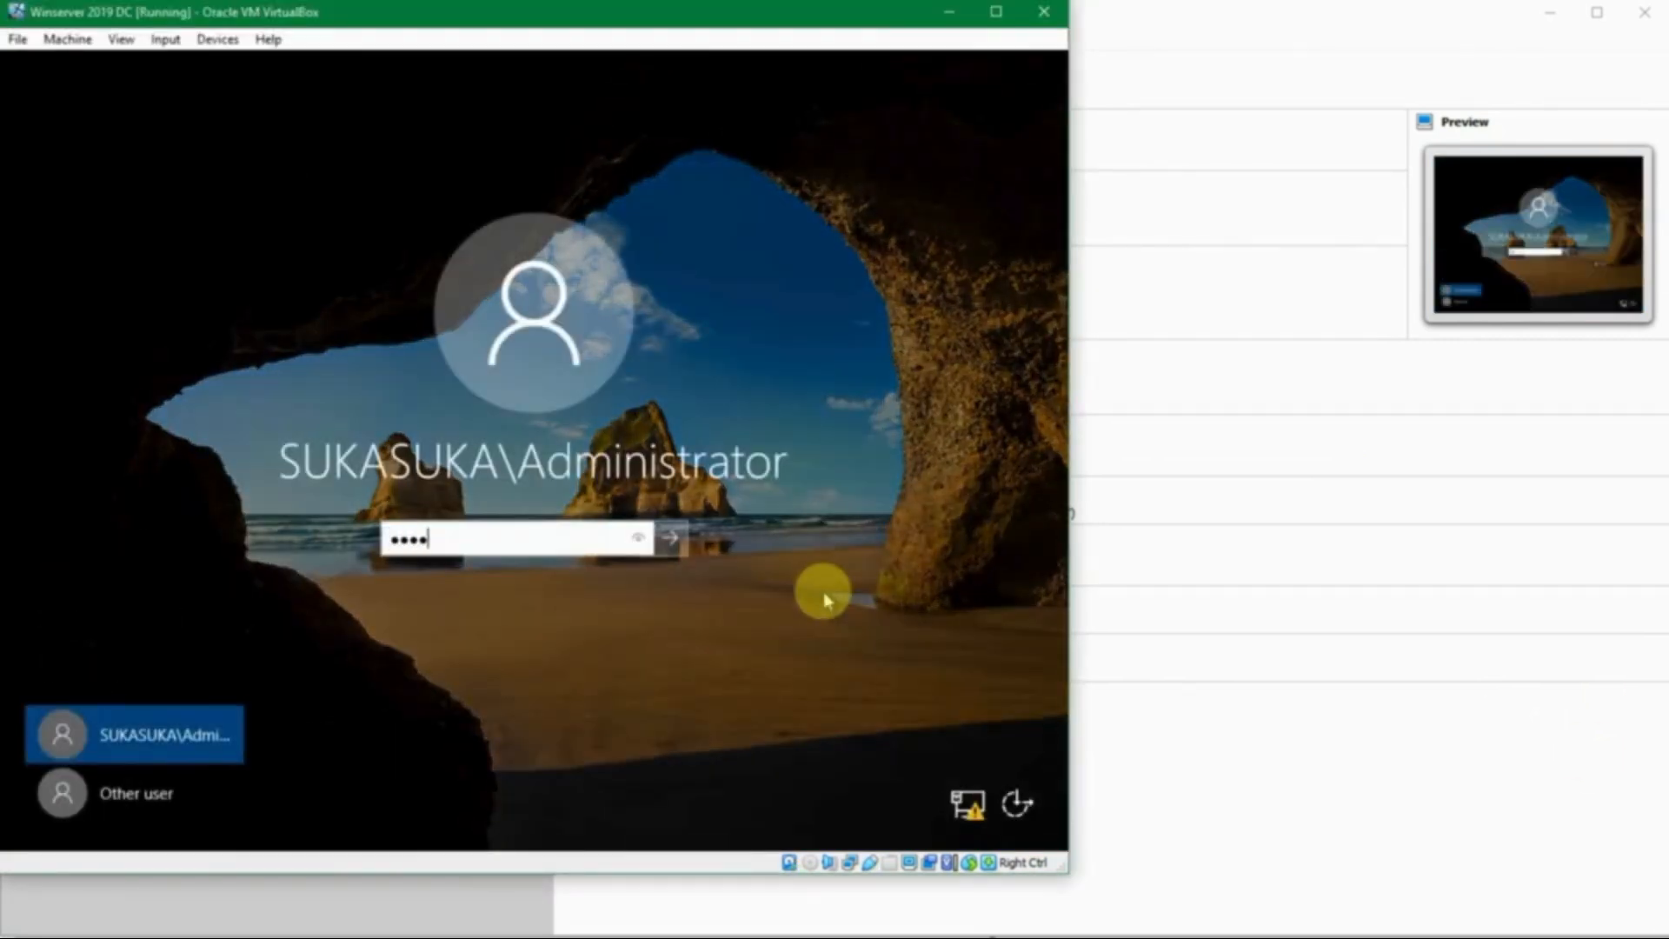
# - Sign in, close the Windows Admin Center notice, and view JKT-DC1's Local Server properties
pyautogui.press('Return')
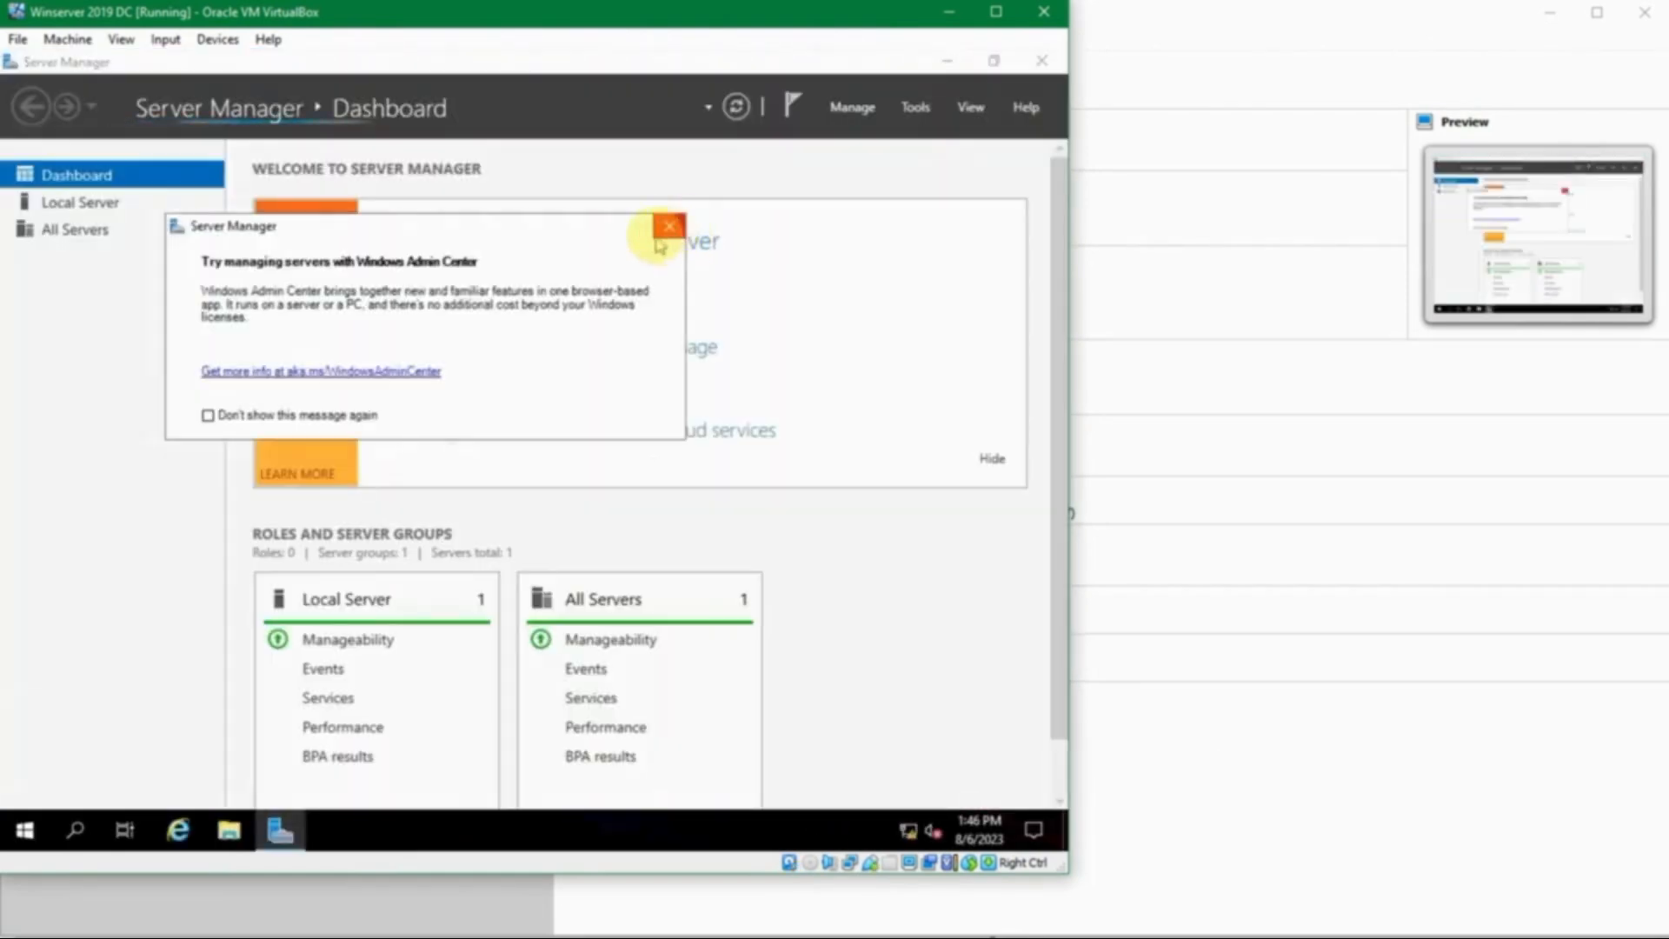
pyautogui.click(669, 226)
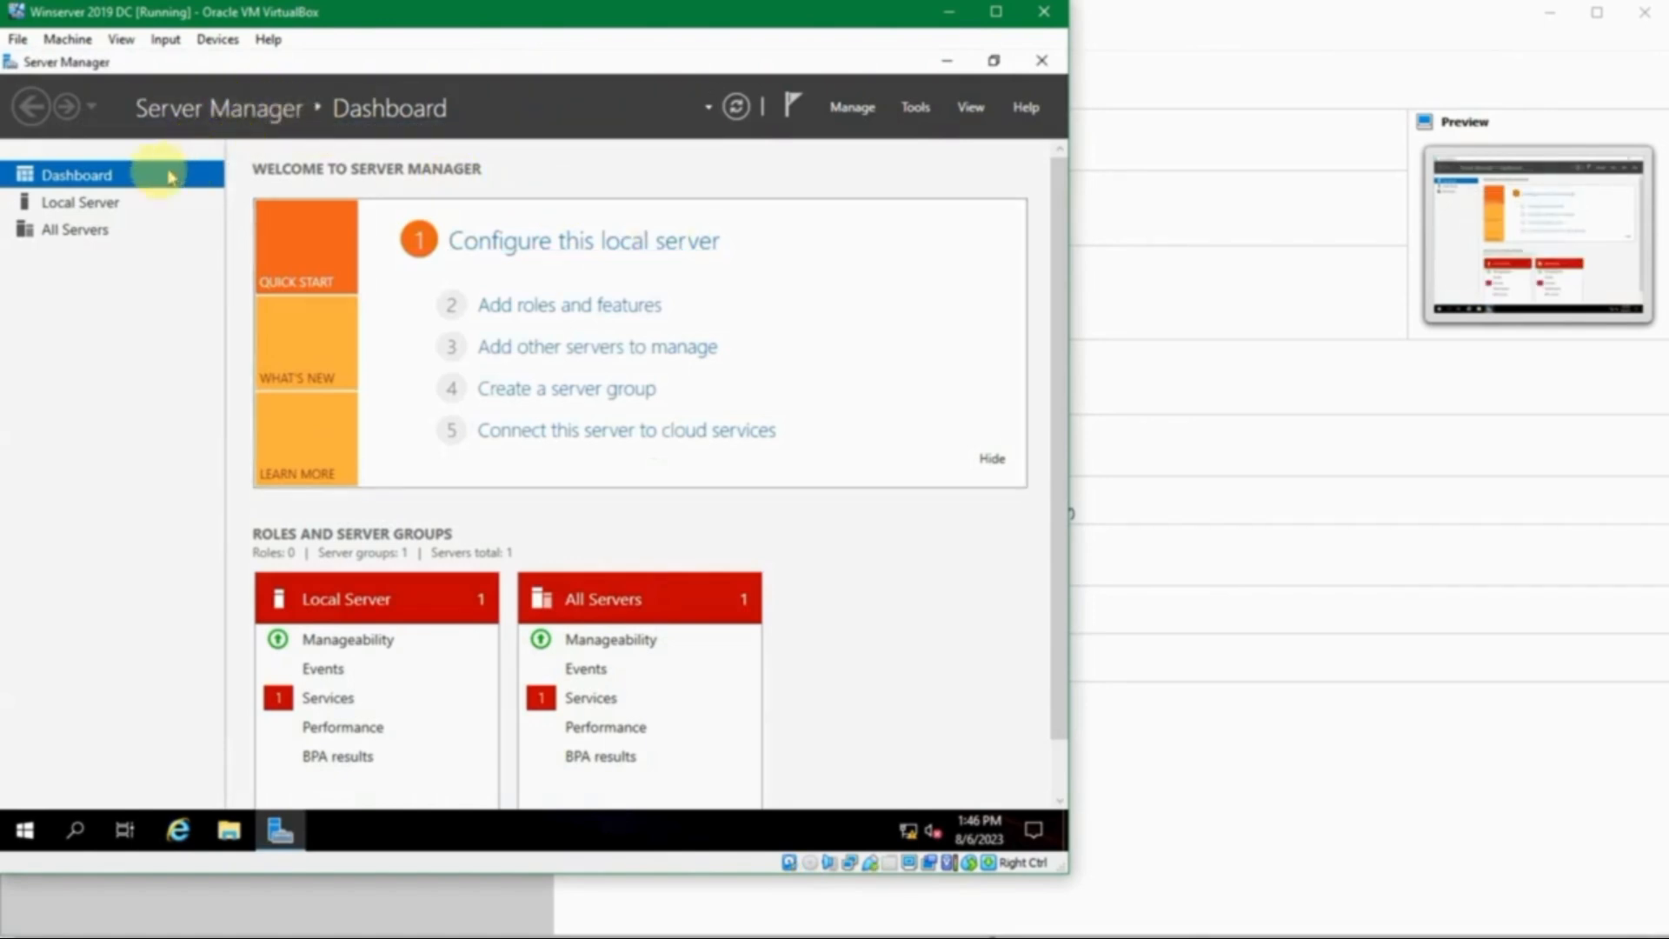
pyautogui.click(132, 207)
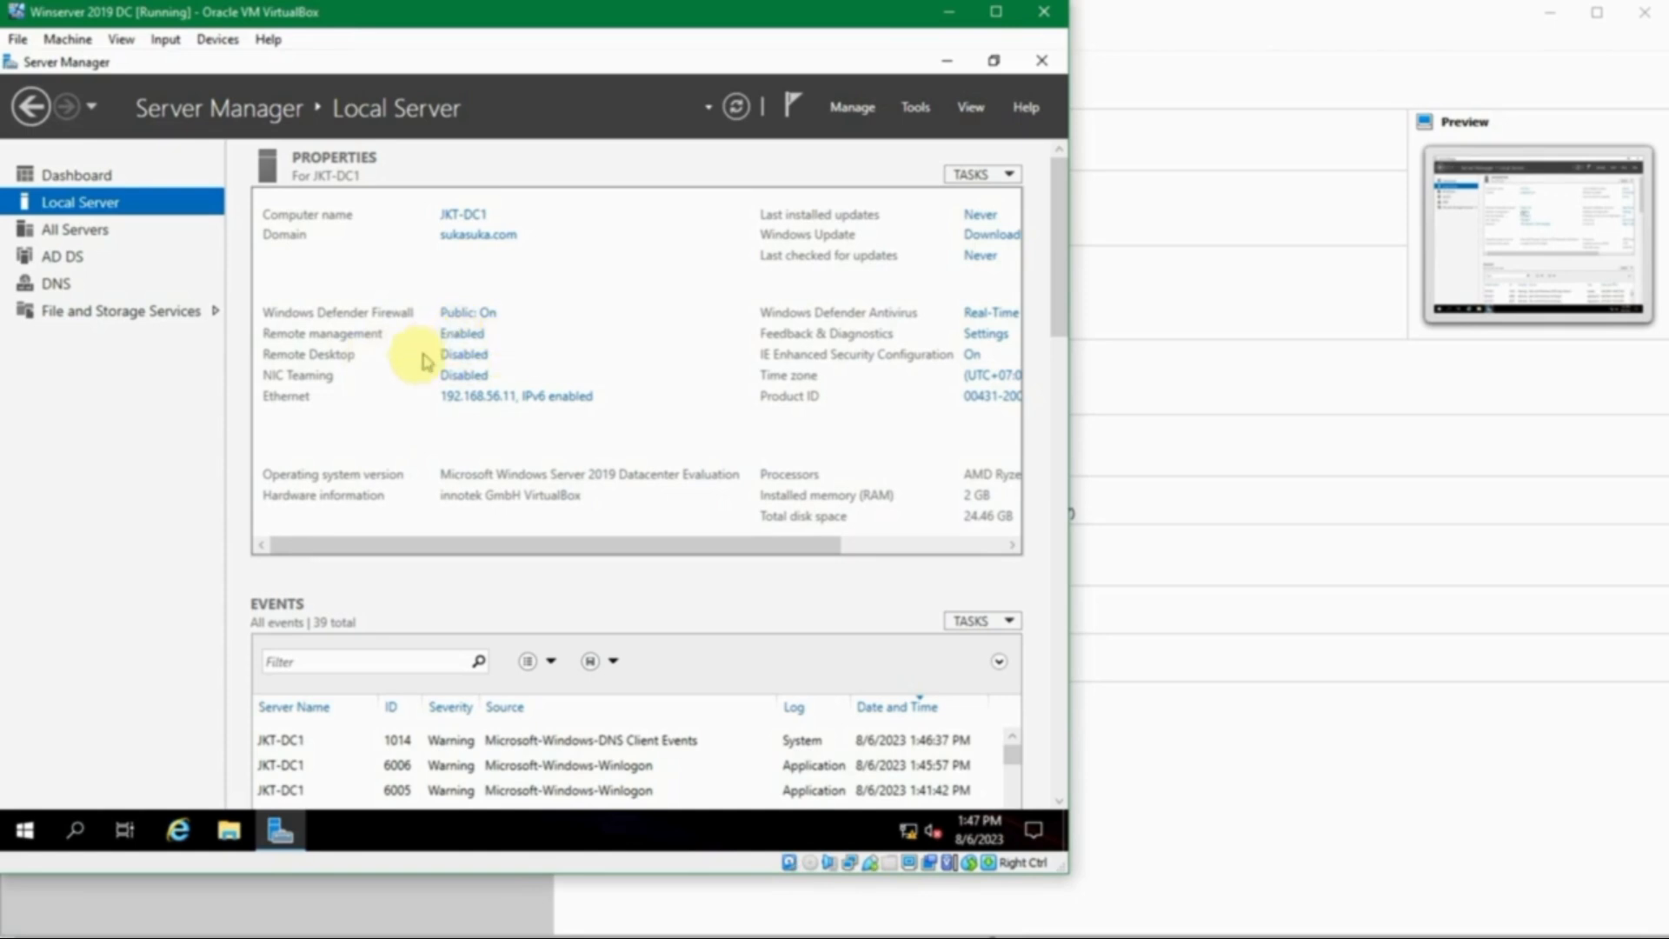
# - Uncheck Internet Protocol Version 6 in the Ethernet adapter's properties and apply the change
pyautogui.click(476, 399)
pyautogui.click(294, 270)
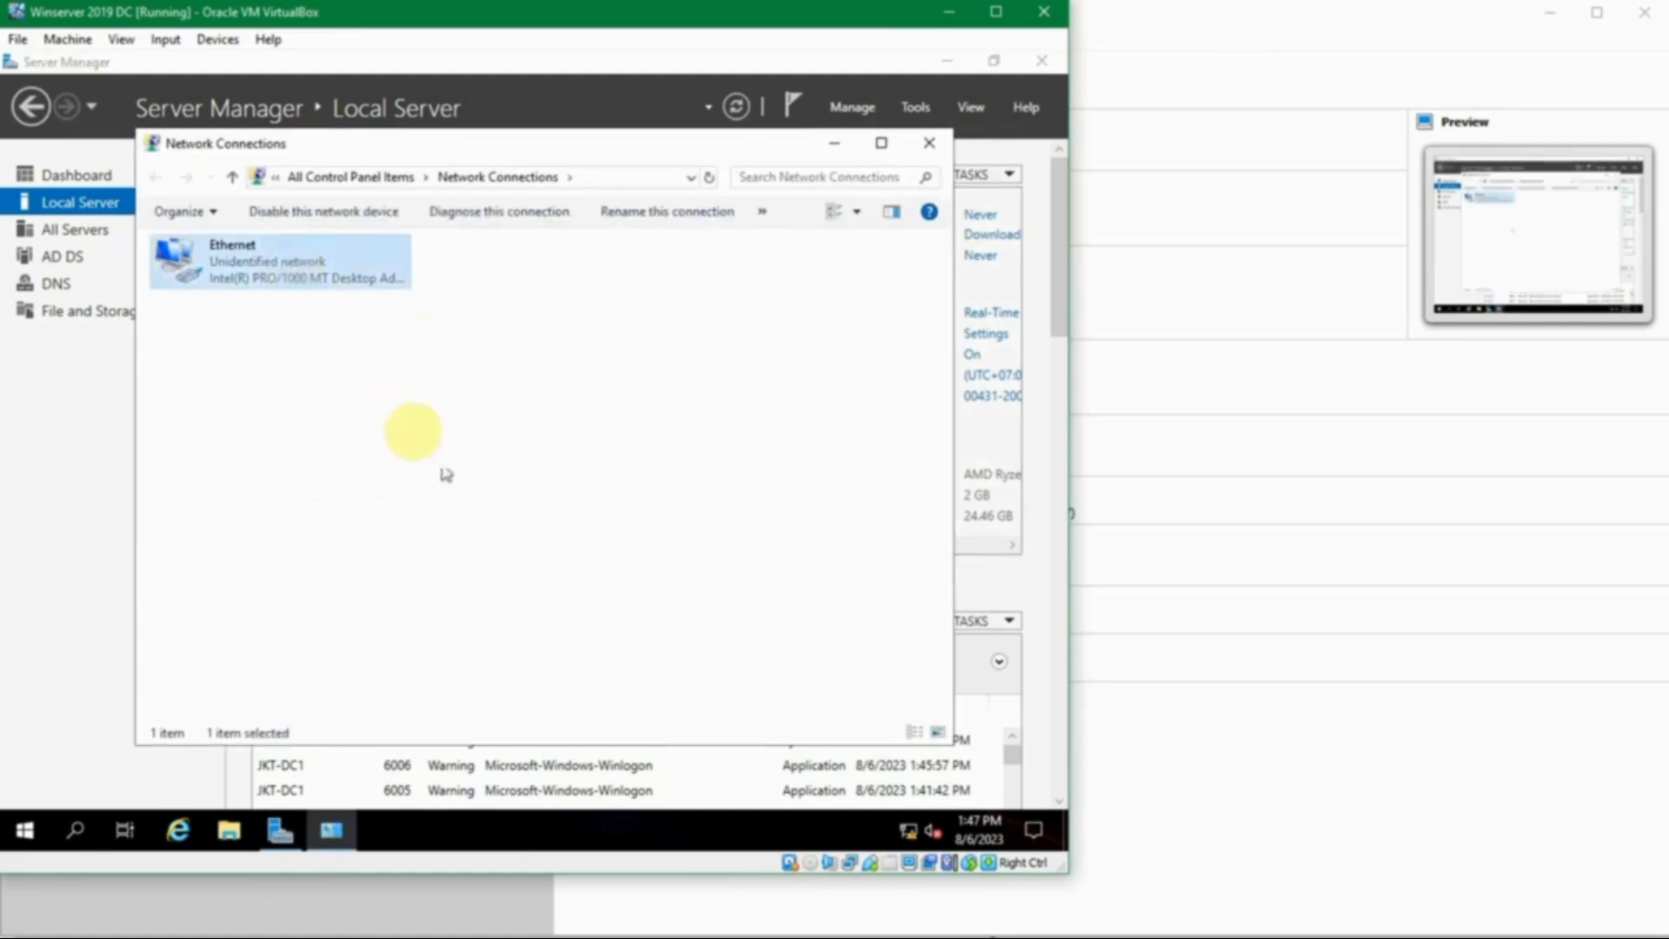
pyautogui.doubleClick(280, 271)
pyautogui.click(427, 613)
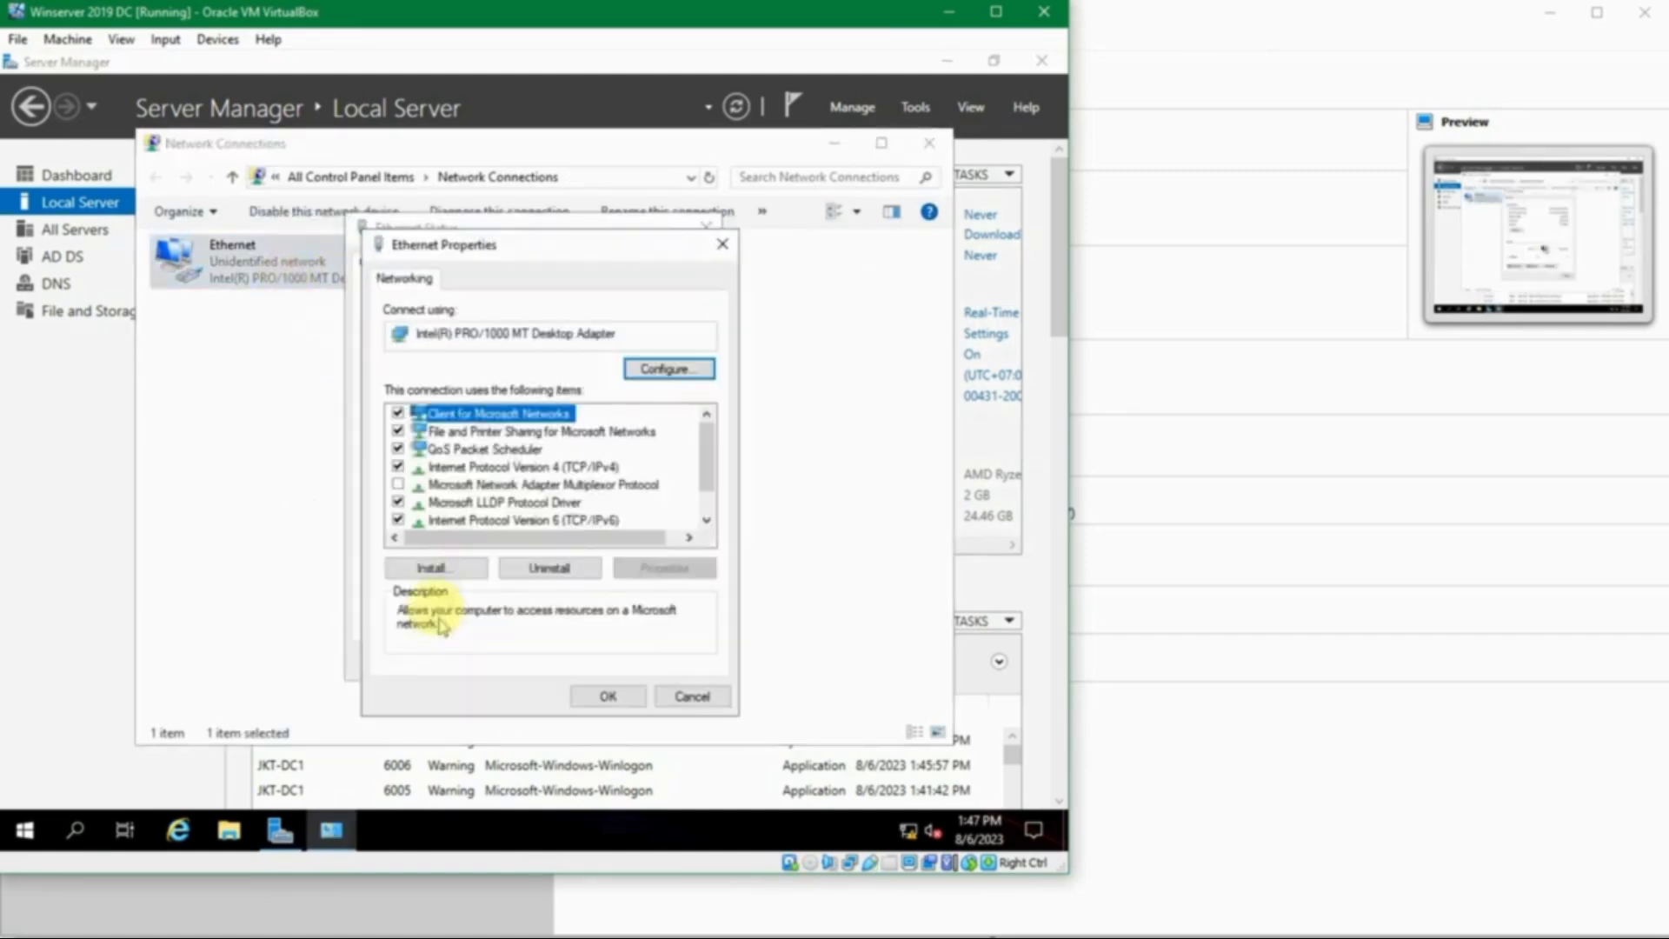
pyautogui.scroll(-1, 452, 503)
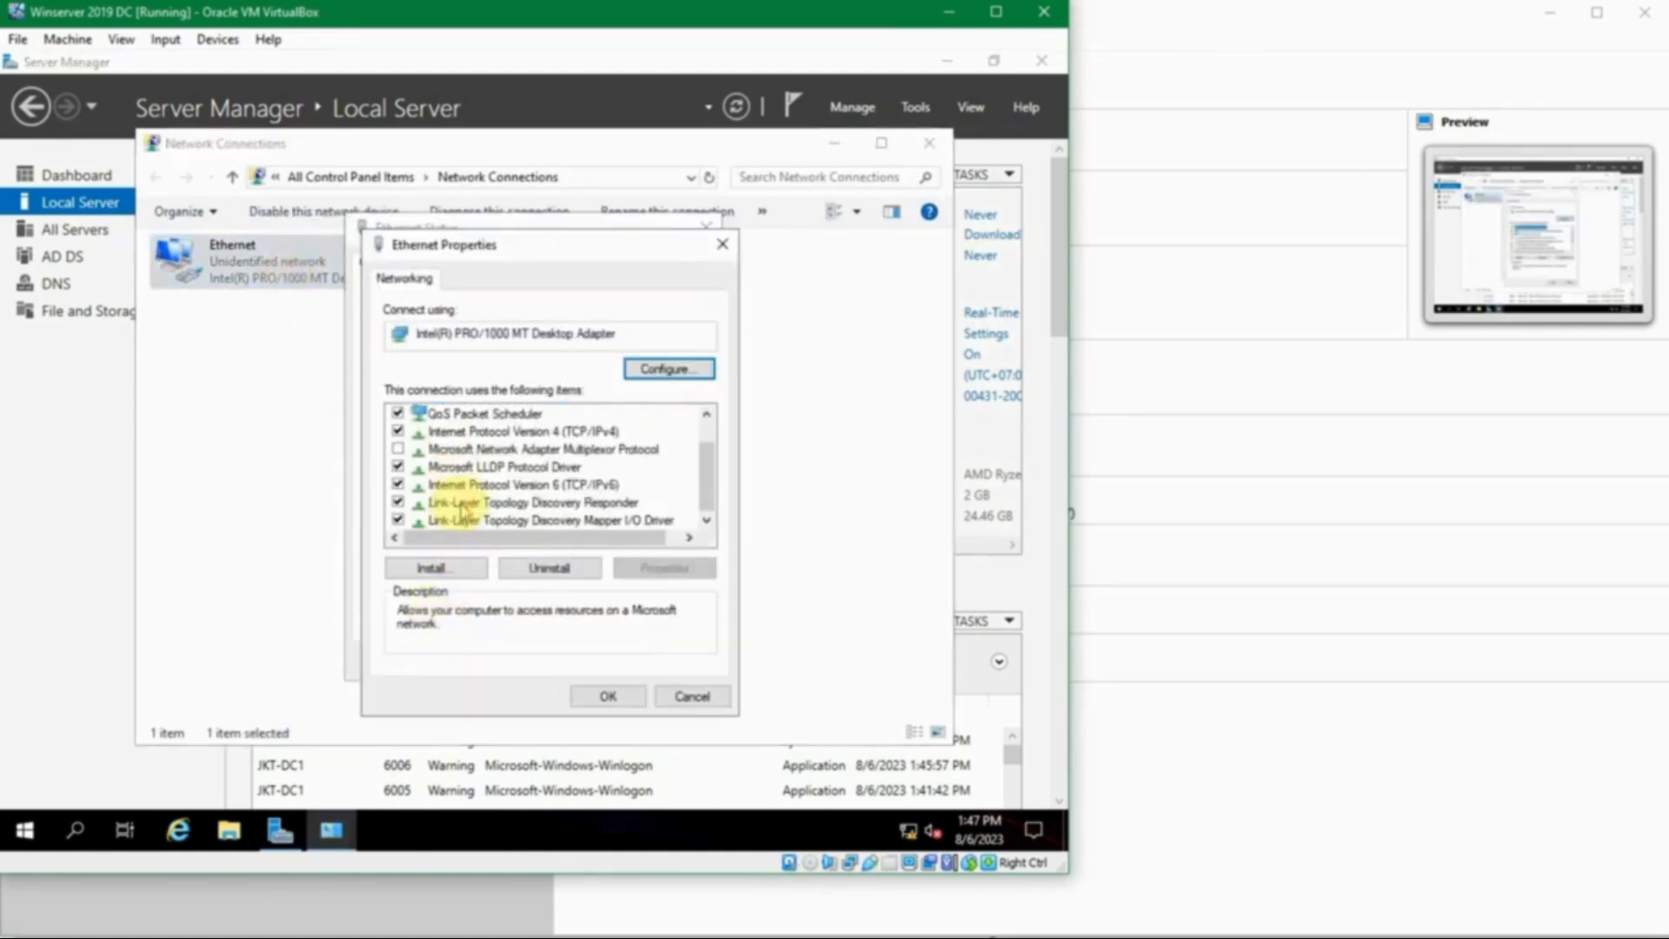
pyautogui.click(411, 488)
pyautogui.click(400, 484)
pyautogui.click(640, 696)
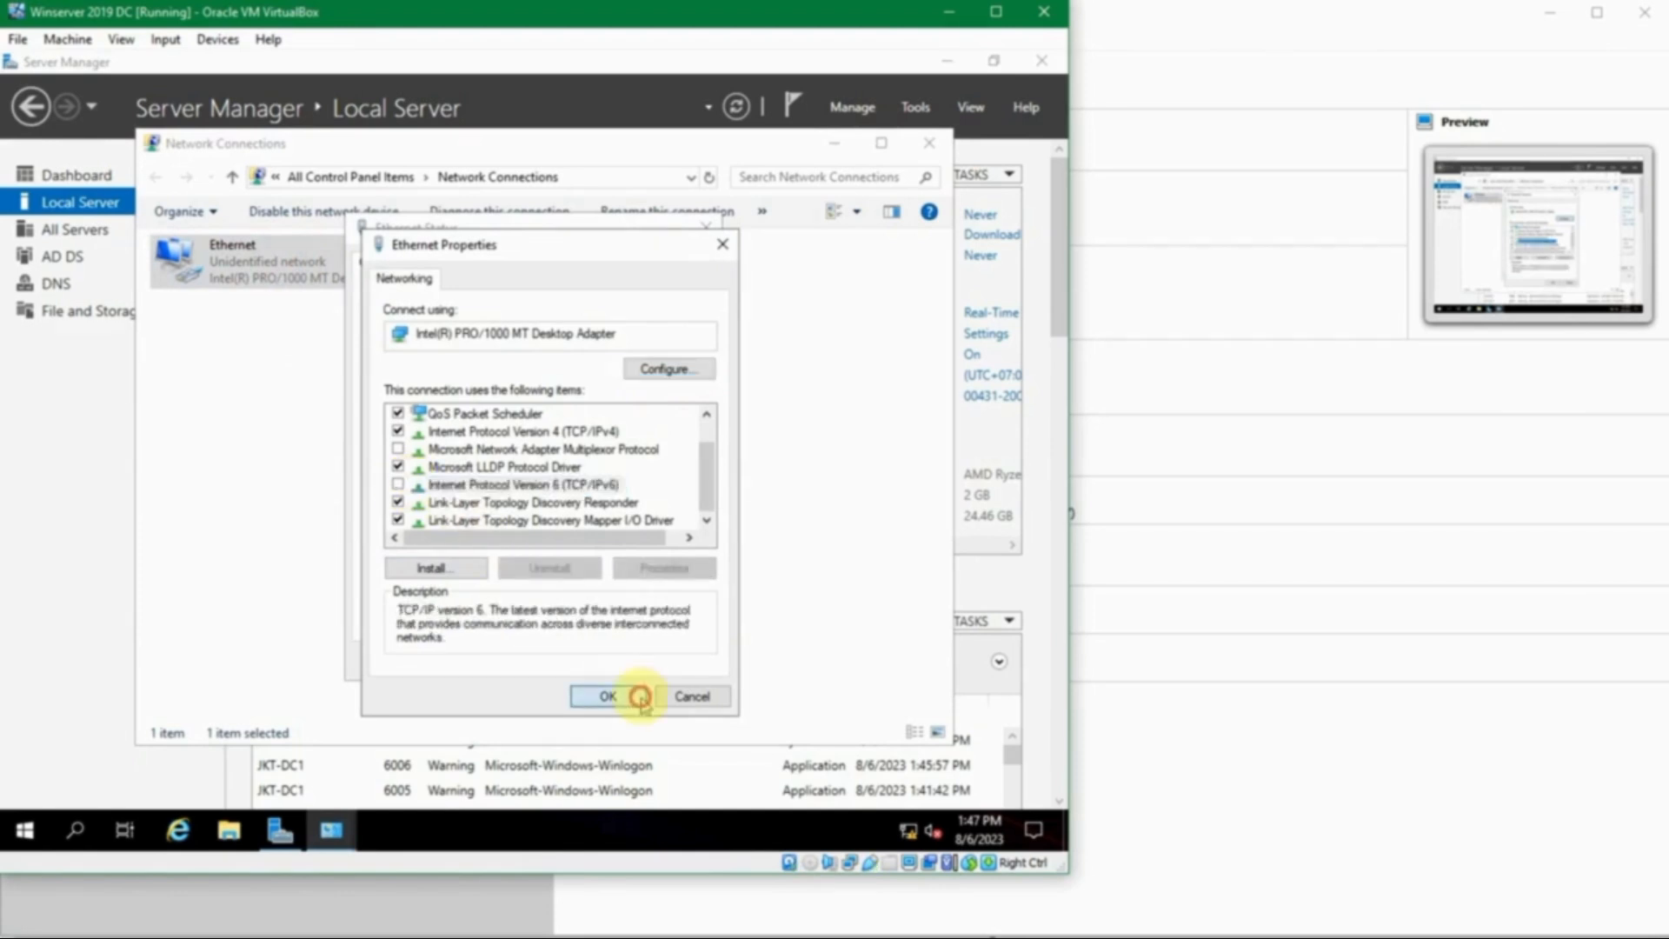
# - Close the network windows and refresh Local Server to show IP 192.168.56.11
pyautogui.click(669, 662)
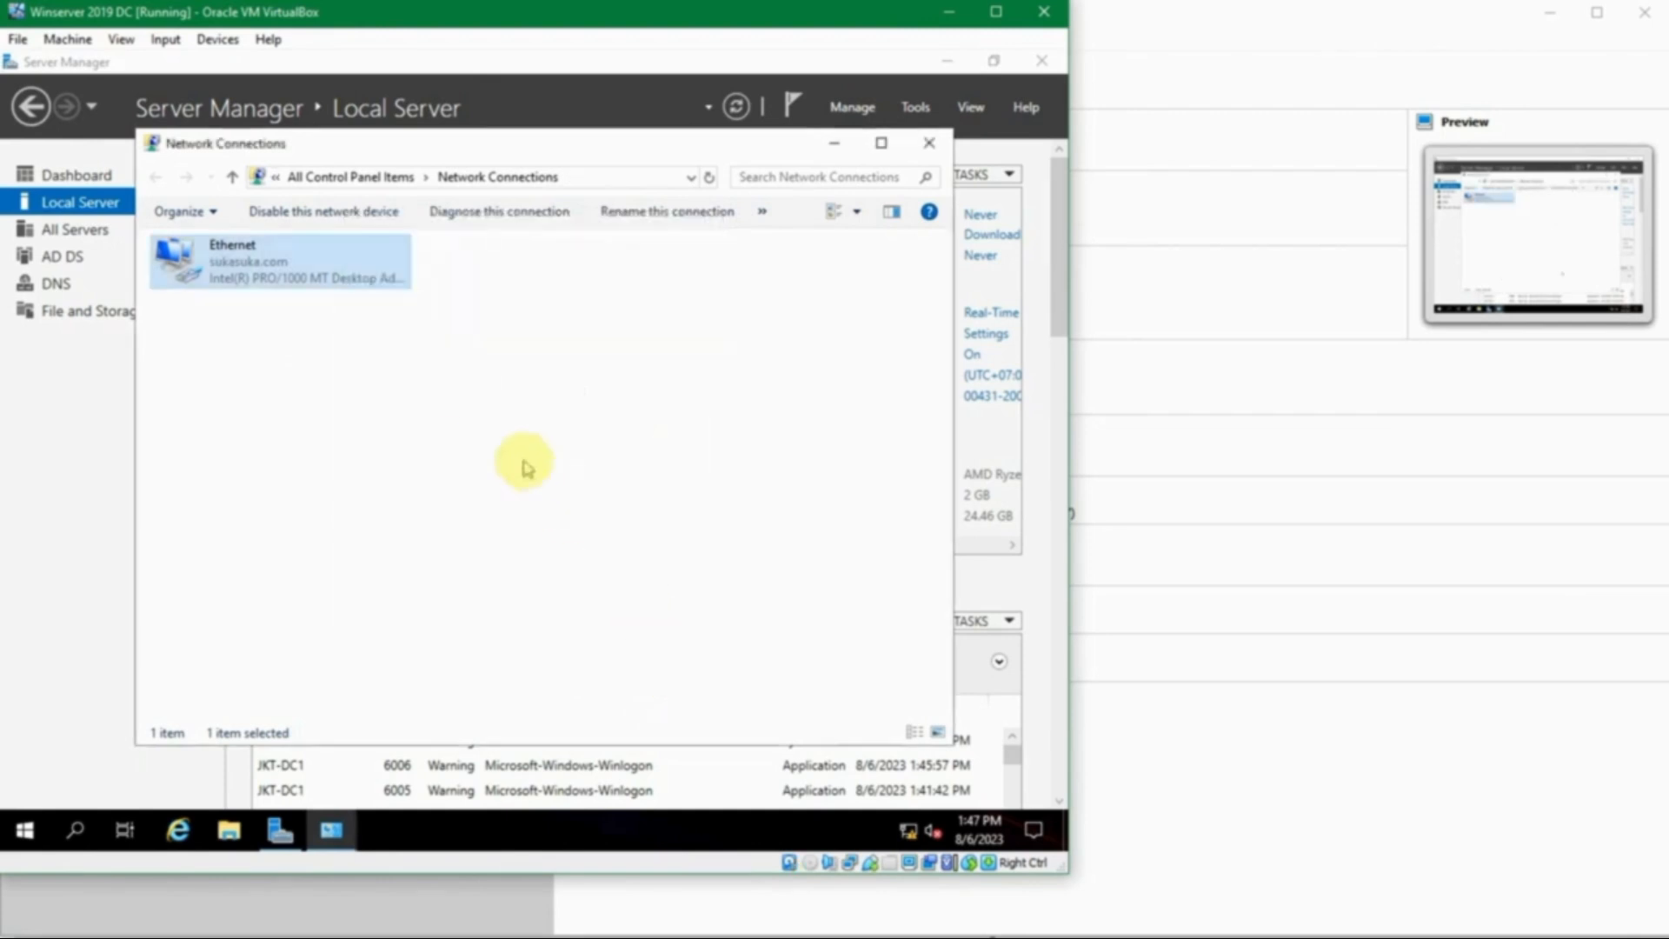
pyautogui.click(931, 143)
pyautogui.click(735, 106)
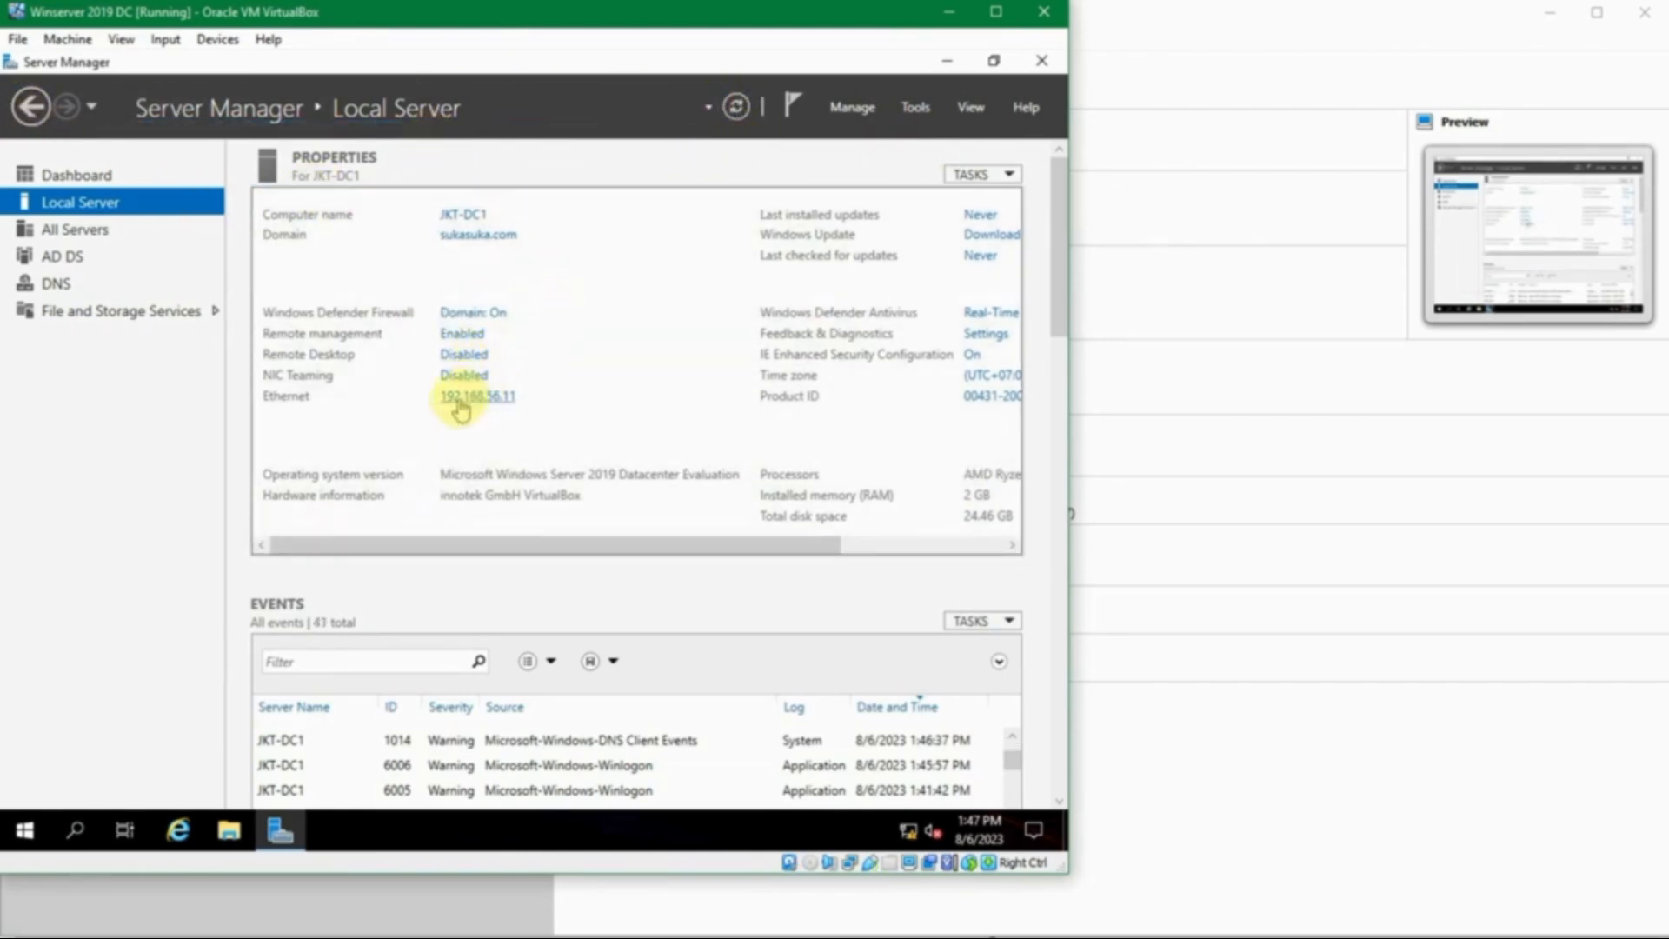
pyautogui.moveTo(827, 544); pyautogui.dragTo(993, 553)
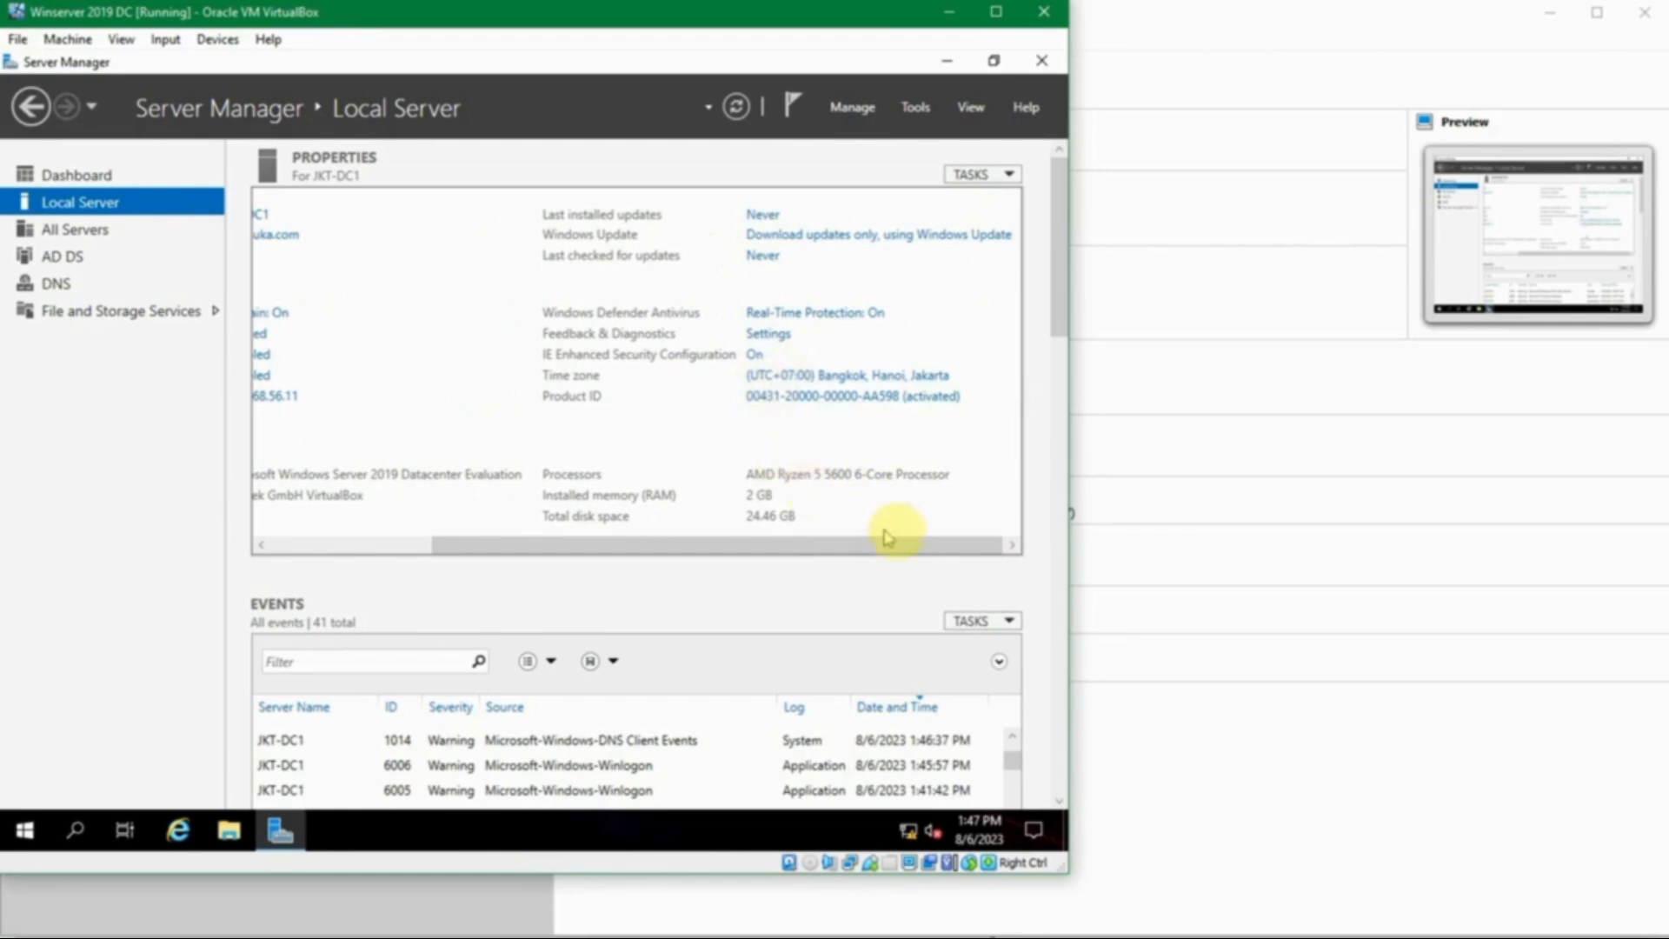
pyautogui.moveTo(913, 547); pyautogui.dragTo(750, 547)
# - Sign out from the Start context menu and sign back in with the administrator password
pyautogui.rightClick(28, 831)
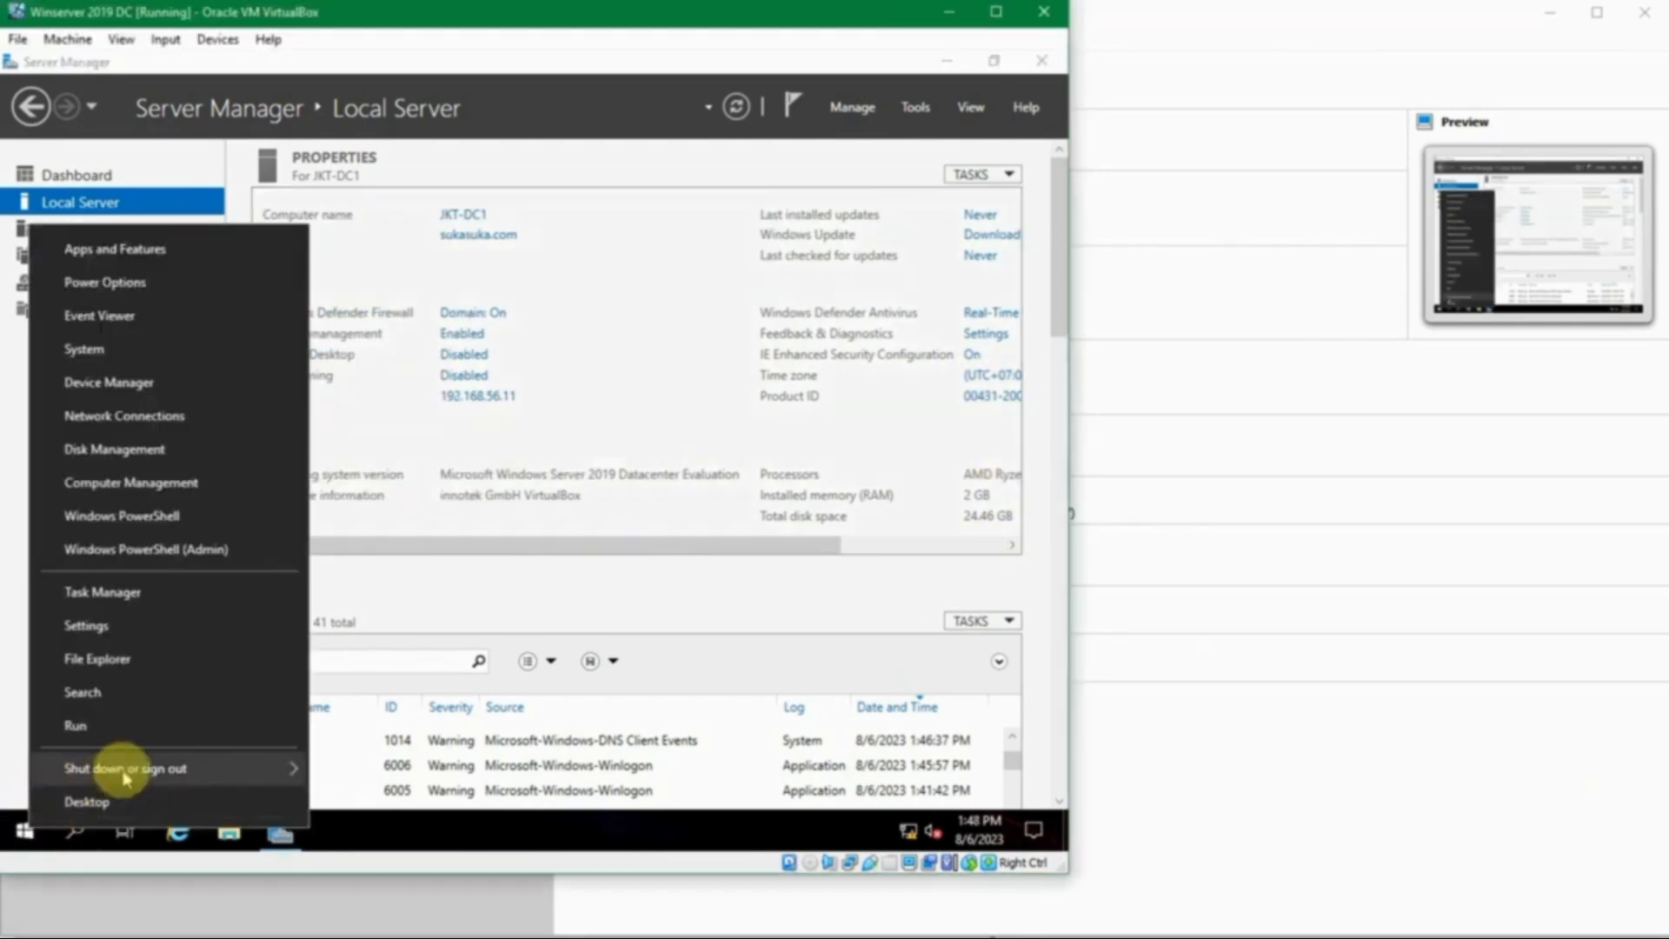
pyautogui.moveTo(122, 768)
pyautogui.click(383, 697)
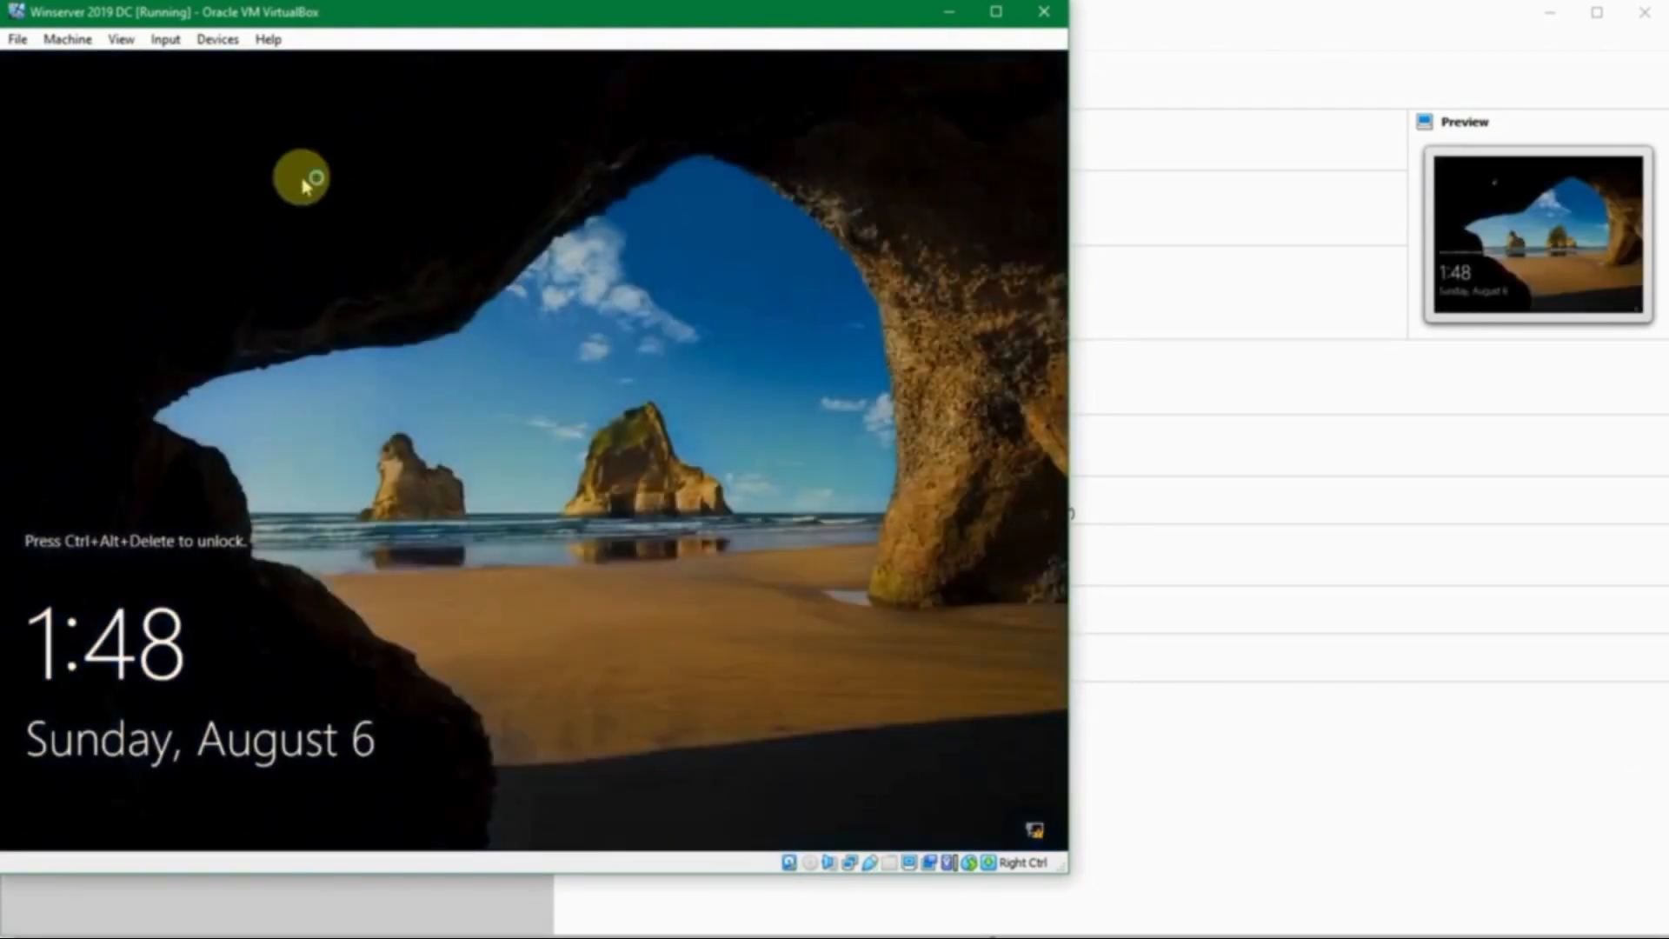
pyautogui.hotkey('ctrl', 'alt', 'Delete')
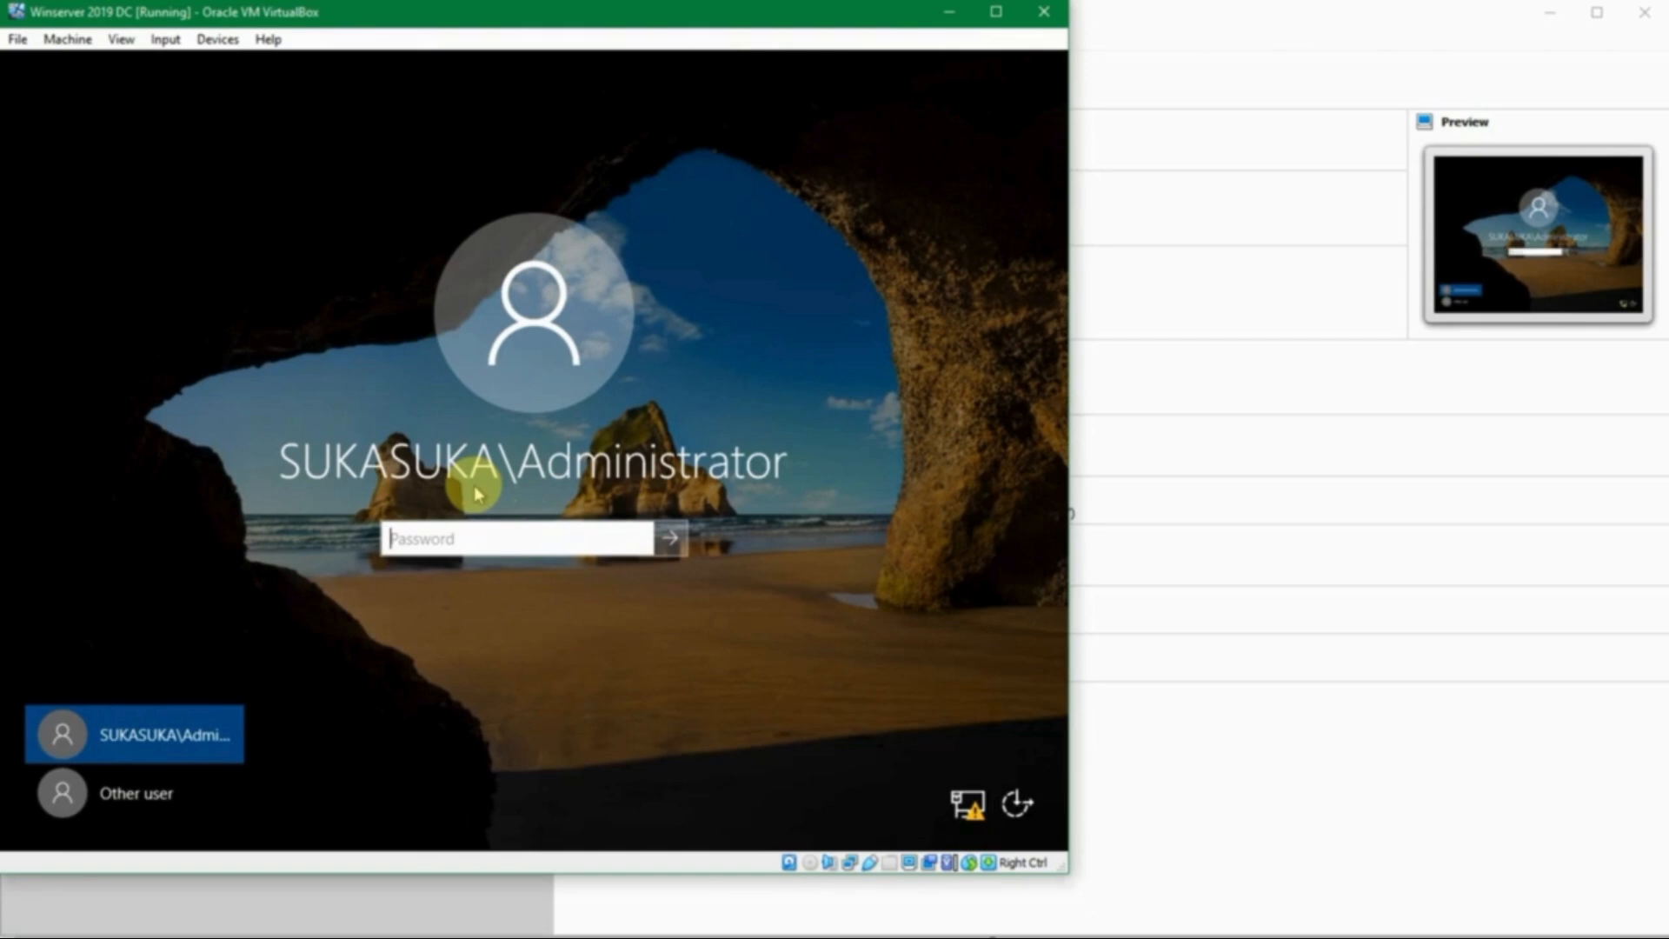
pyautogui.press('Return')
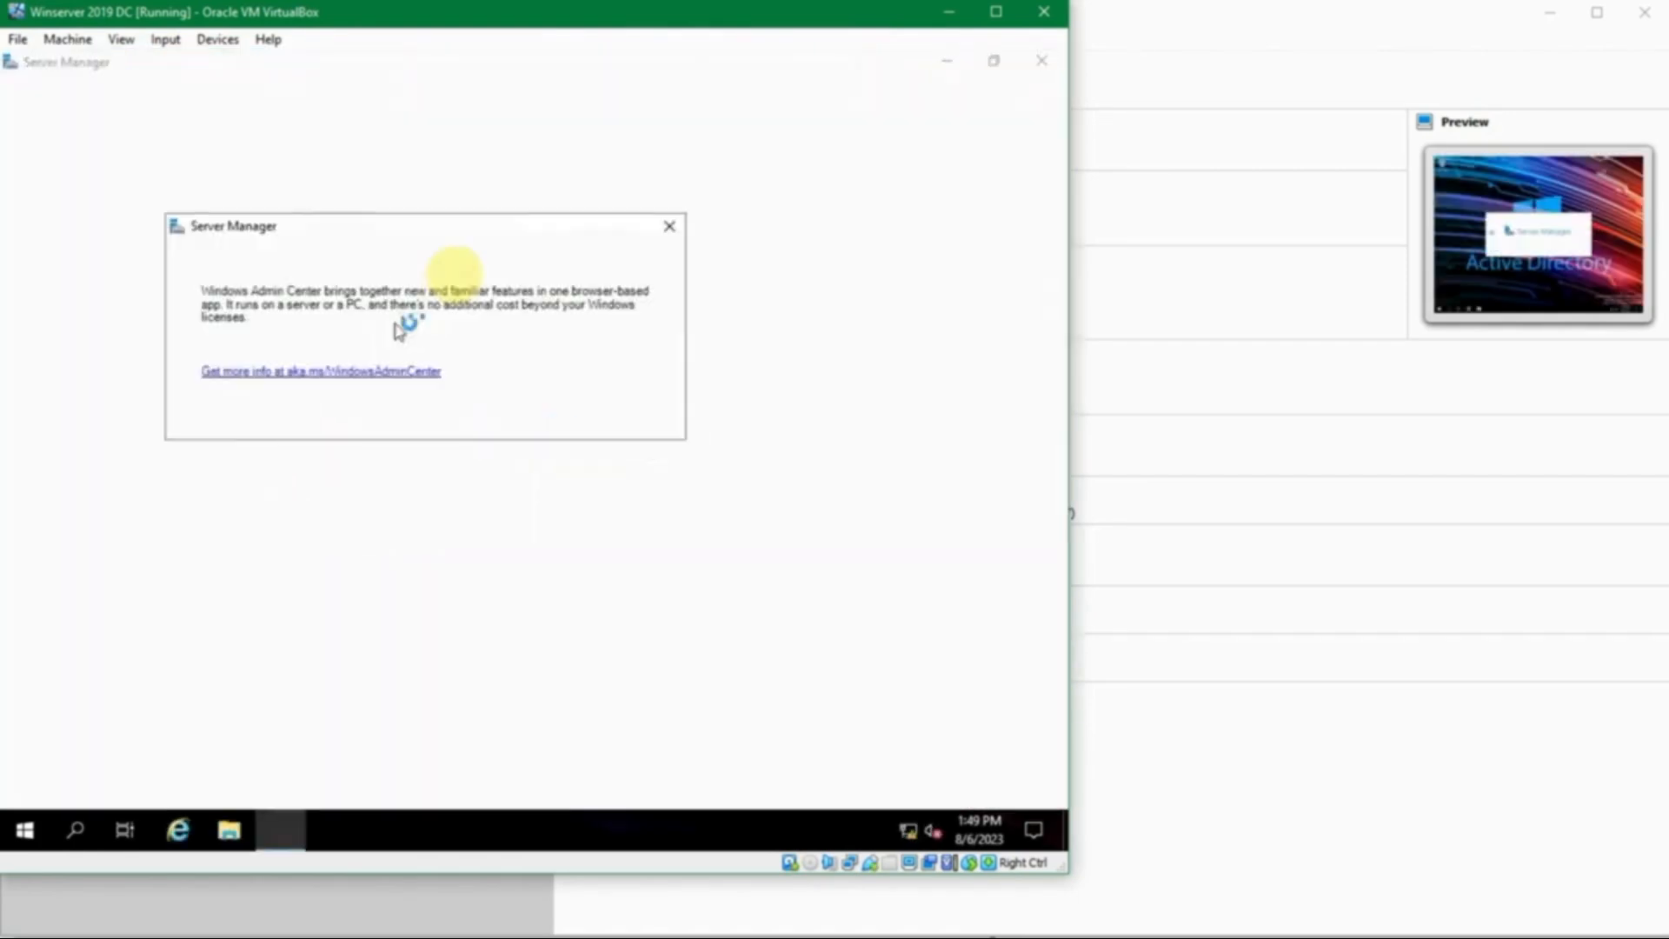
# - Launch DNS Manager from Tools and expand JKT-DC1's Forward Lookup Zones
pyautogui.click(670, 225)
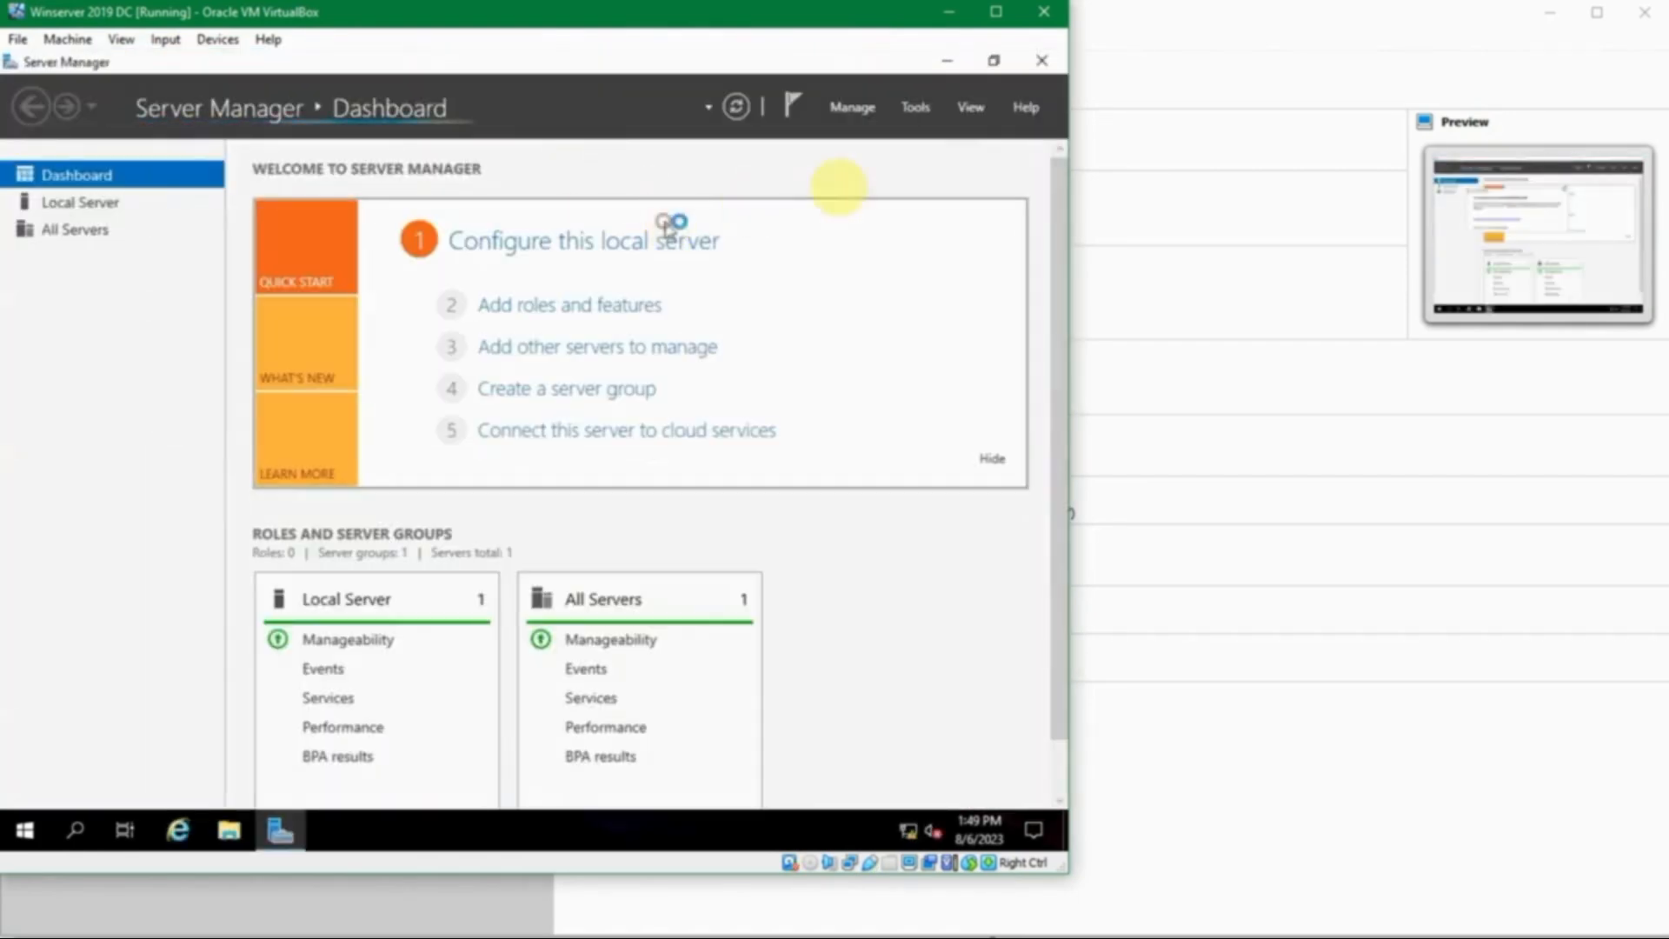
pyautogui.click(924, 113)
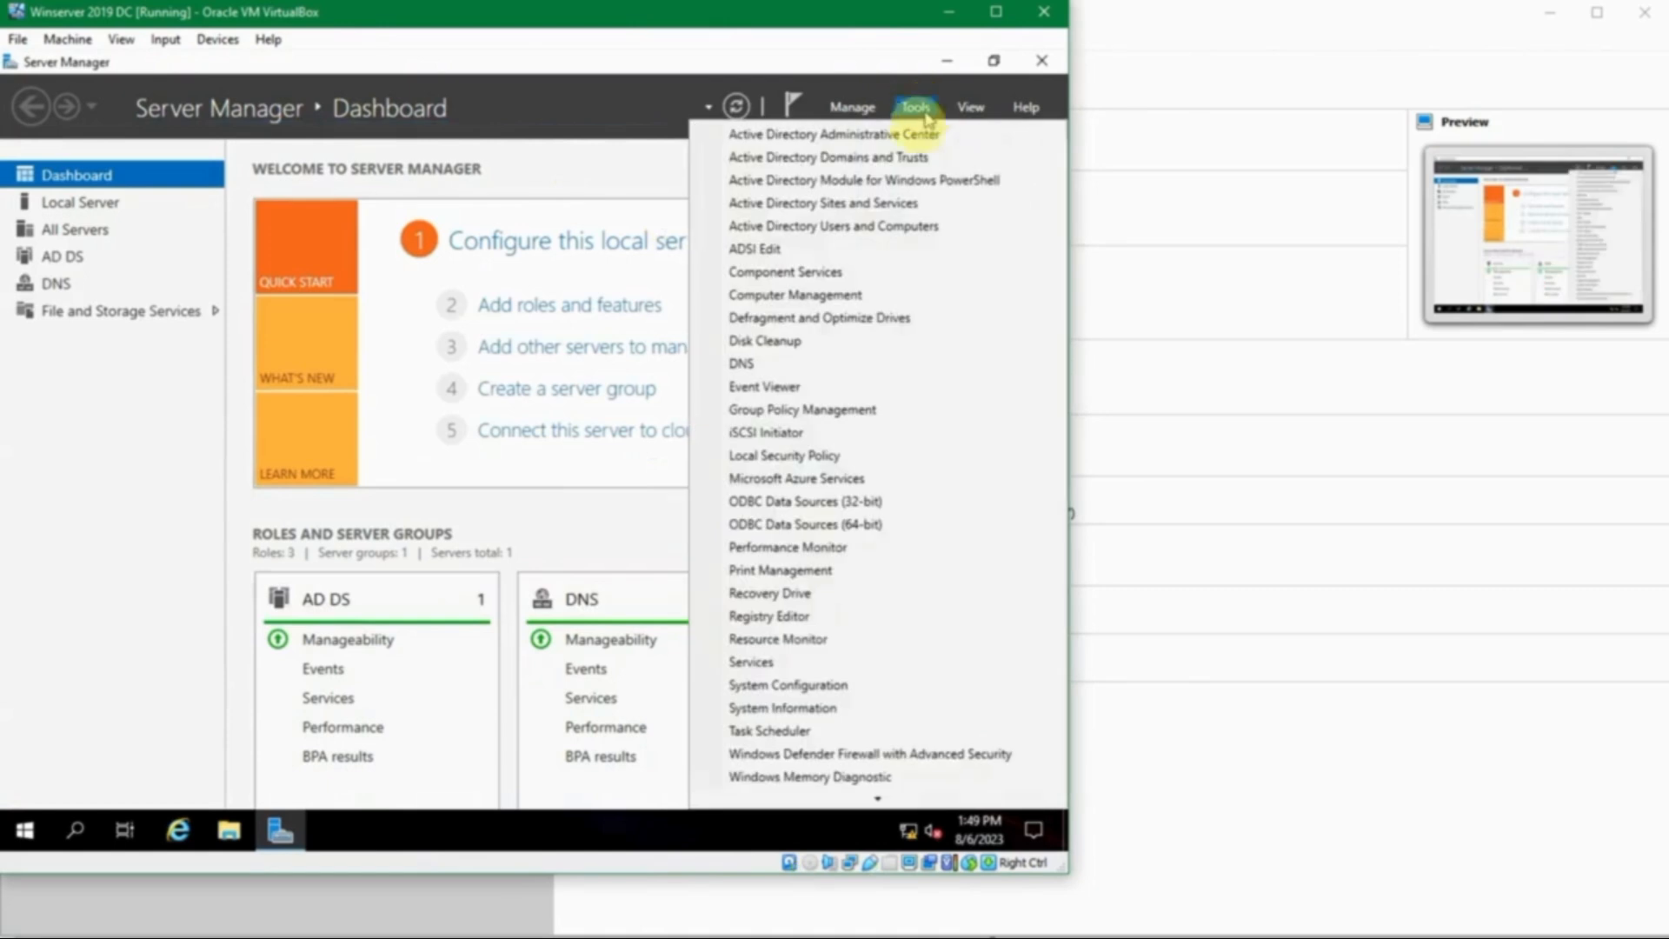
pyautogui.click(801, 362)
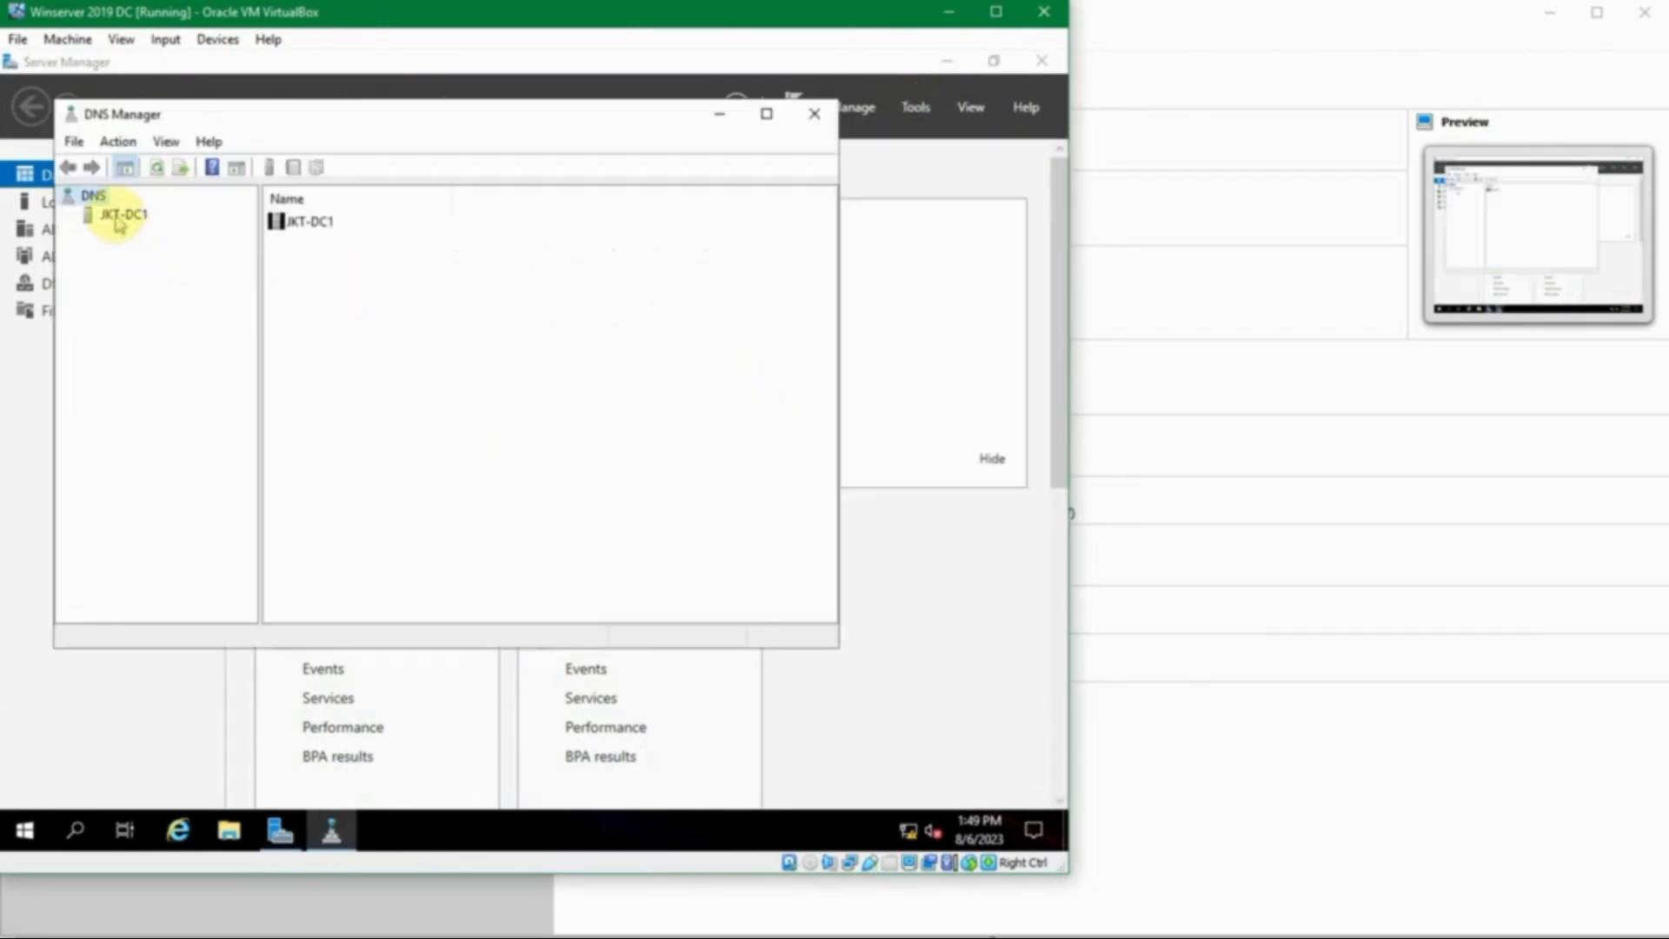
pyautogui.click(120, 221)
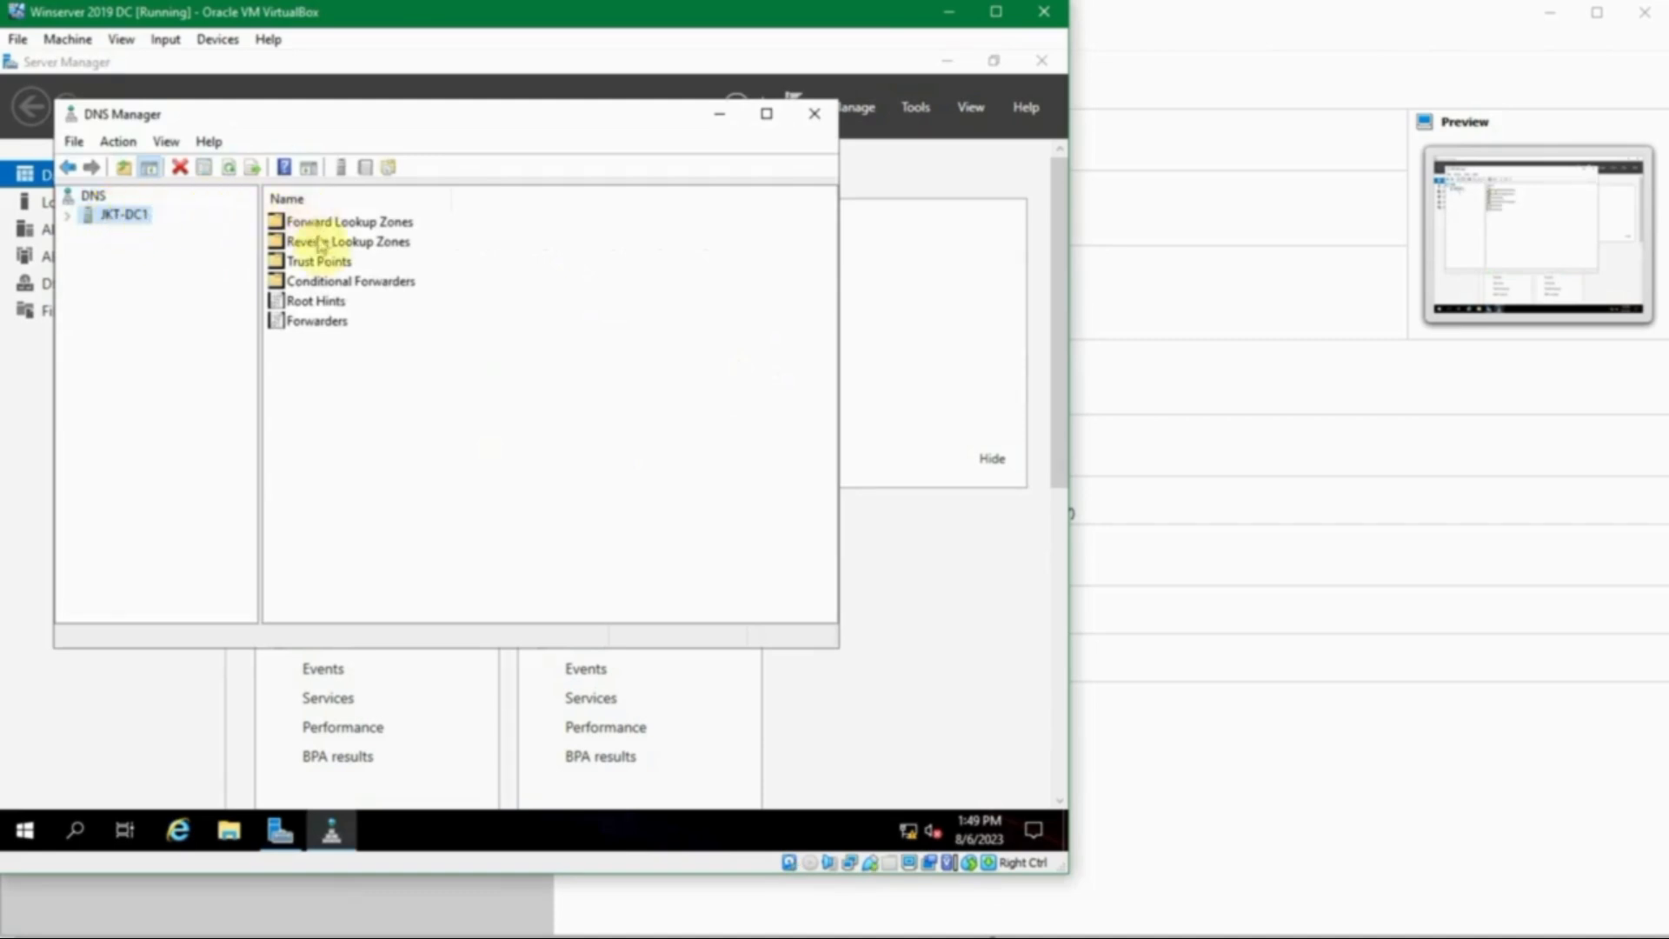
pyautogui.click(68, 215)
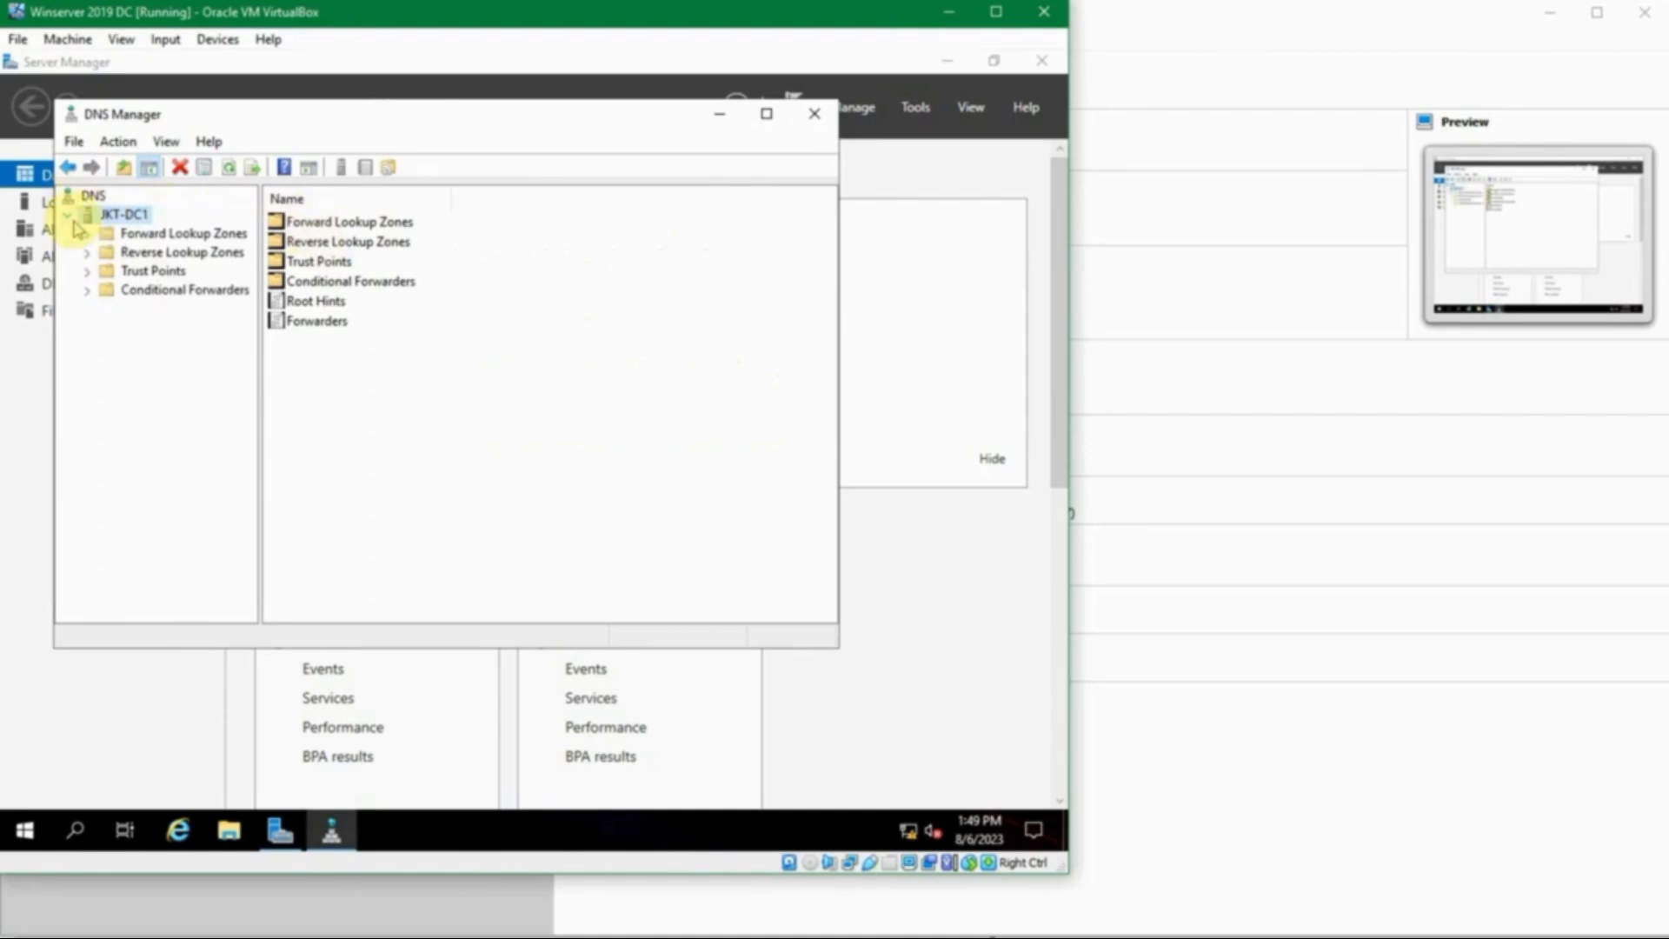
pyautogui.click(94, 233)
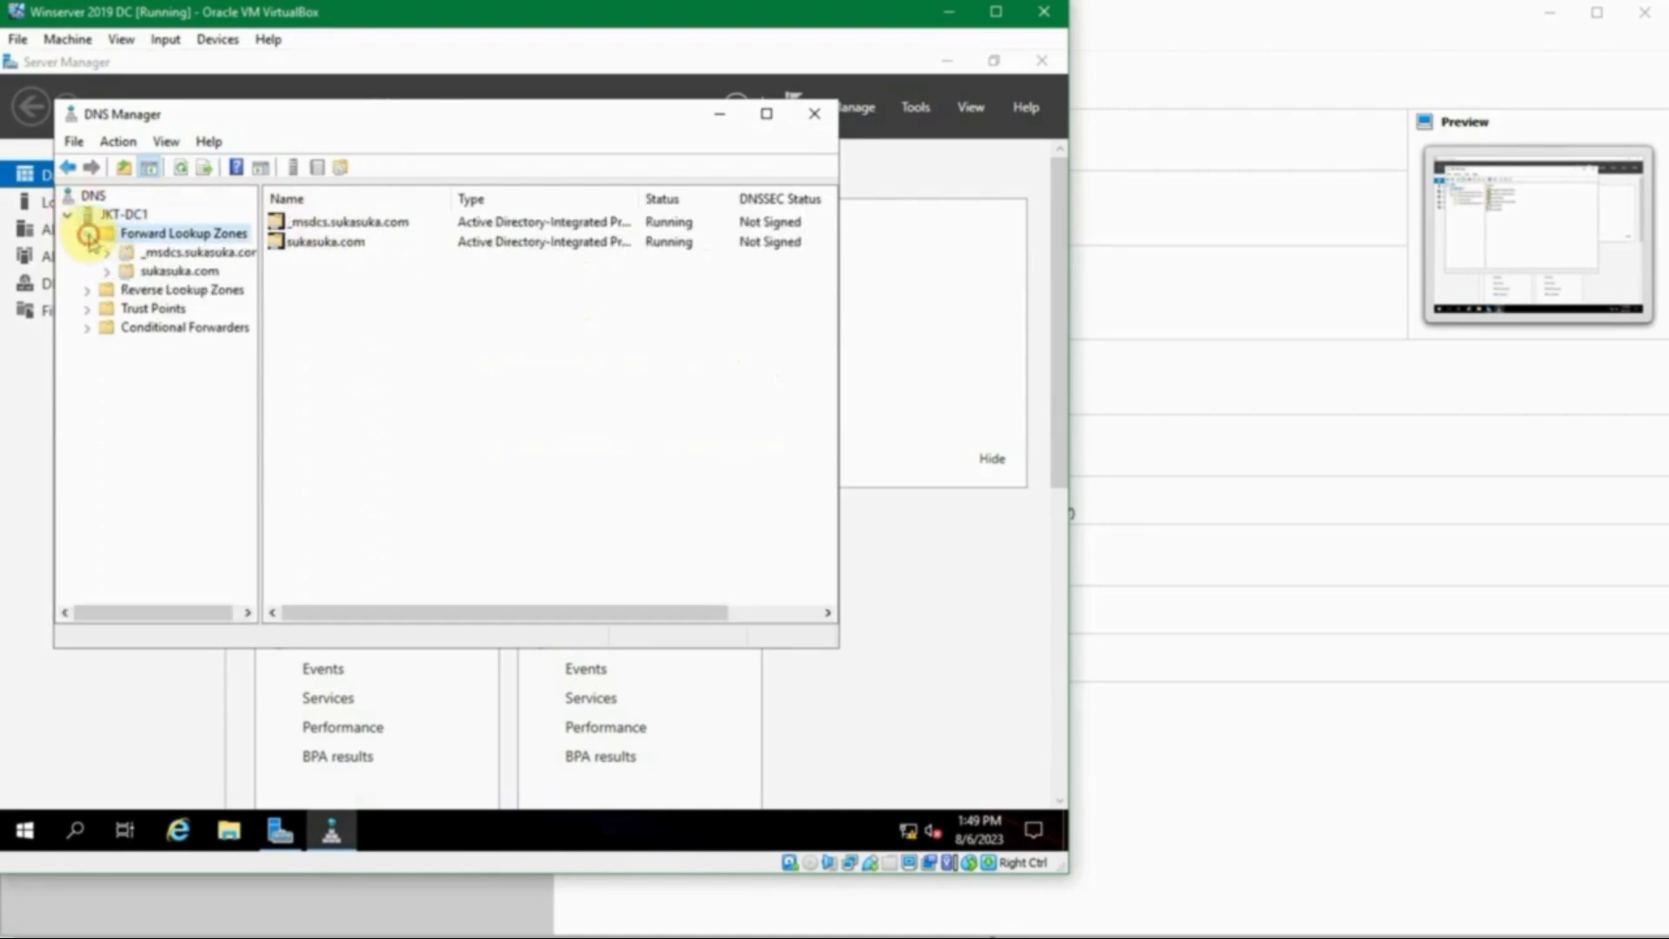
# - Browse Reverse Lookup Zones, Trust Points and Conditional Forwarders, then expand _msdcs.sukasuka.com
pyautogui.click(92, 287)
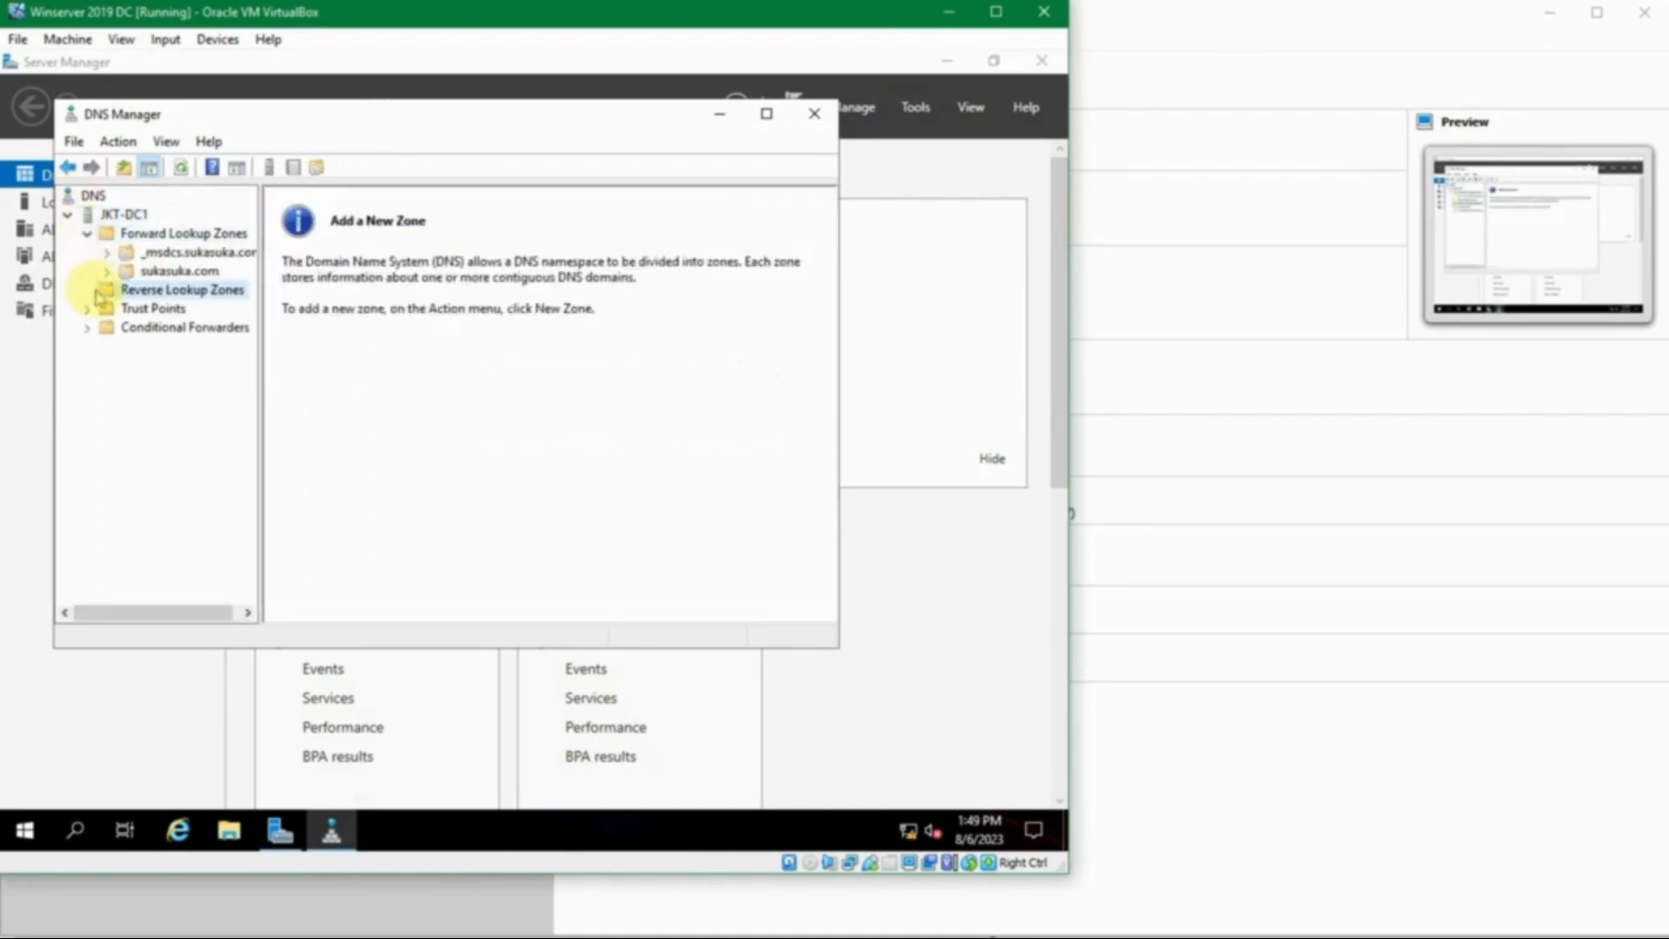
pyautogui.click(100, 309)
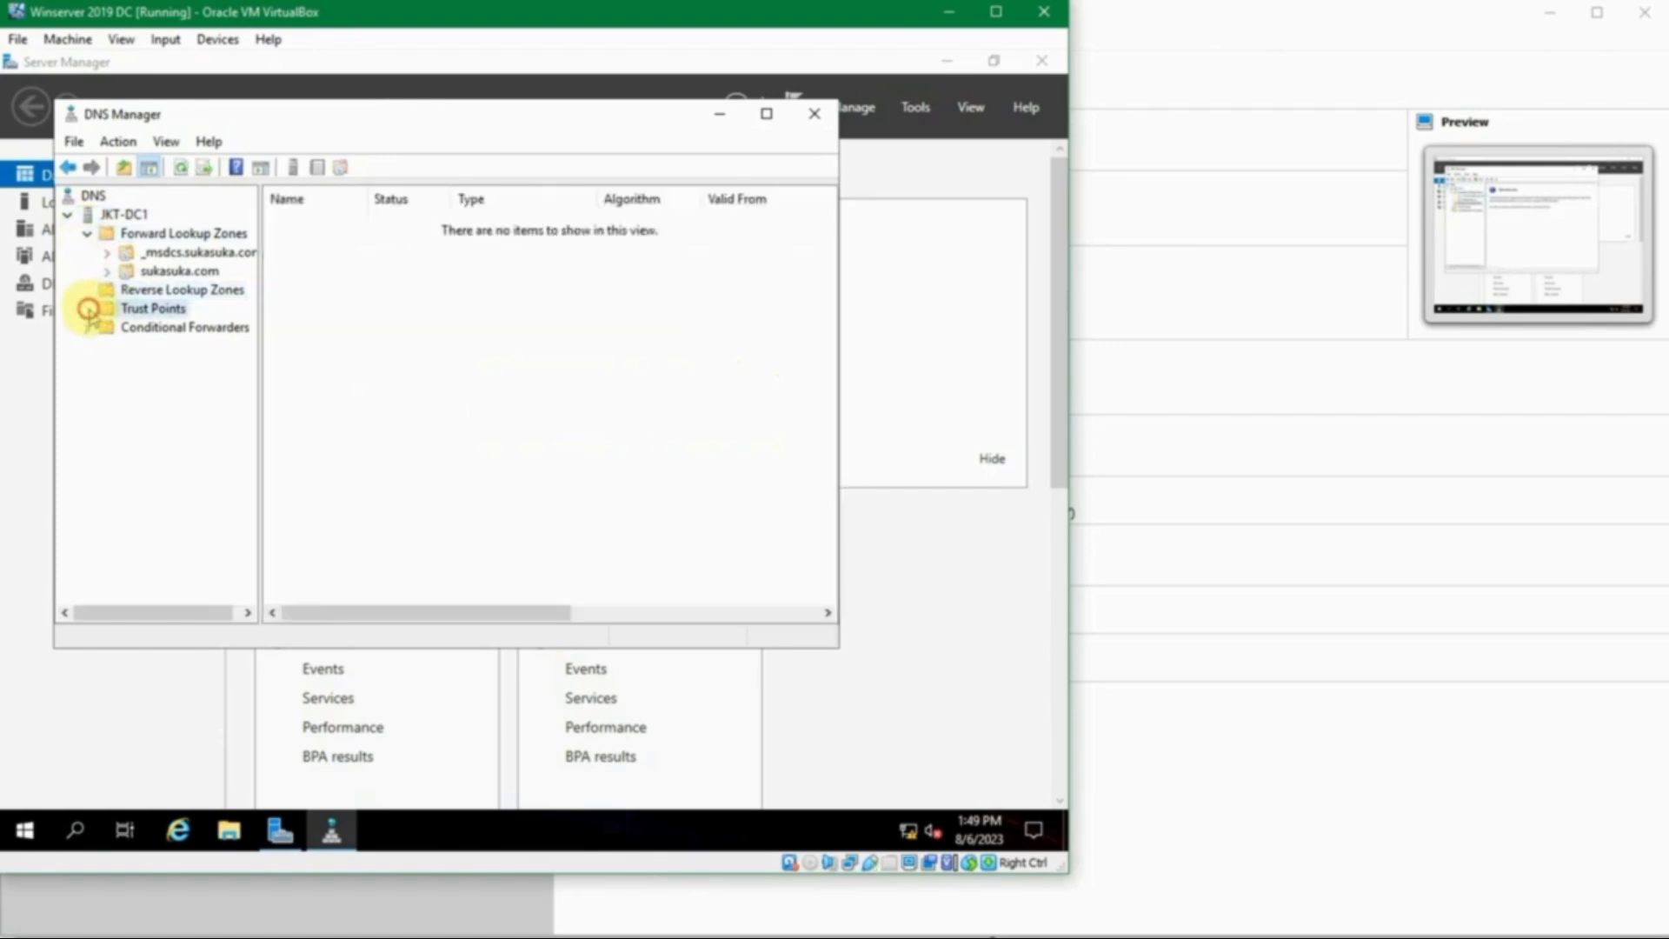
pyautogui.click(139, 327)
pyautogui.doubleClick(130, 252)
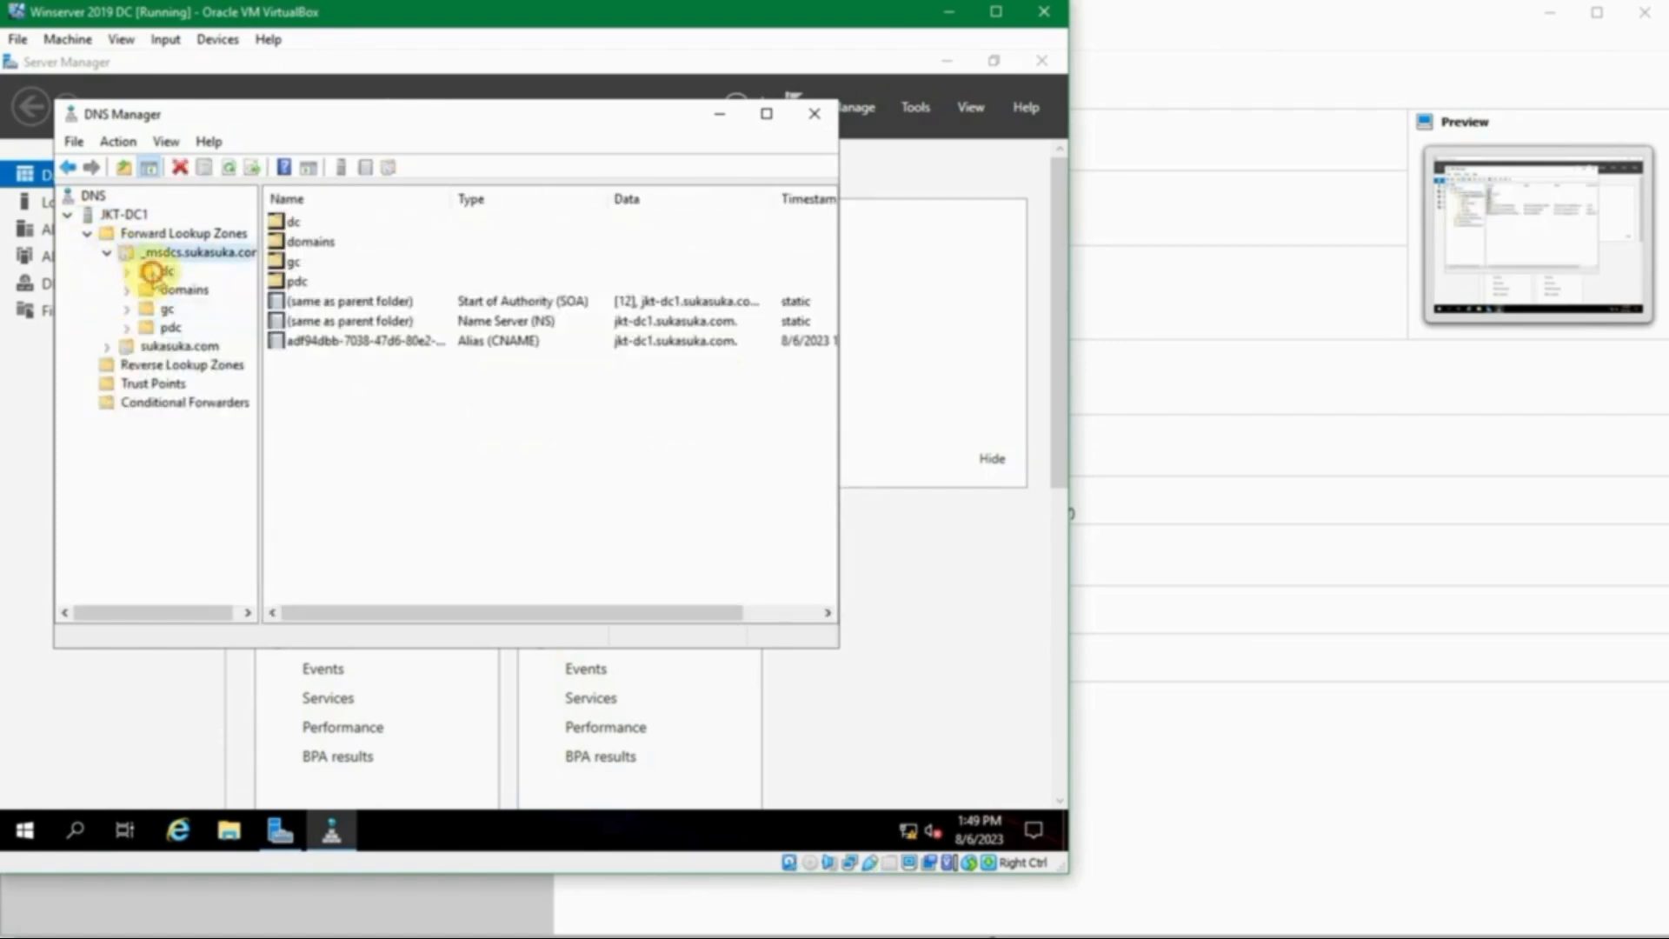
pyautogui.click(161, 271)
pyautogui.click(174, 253)
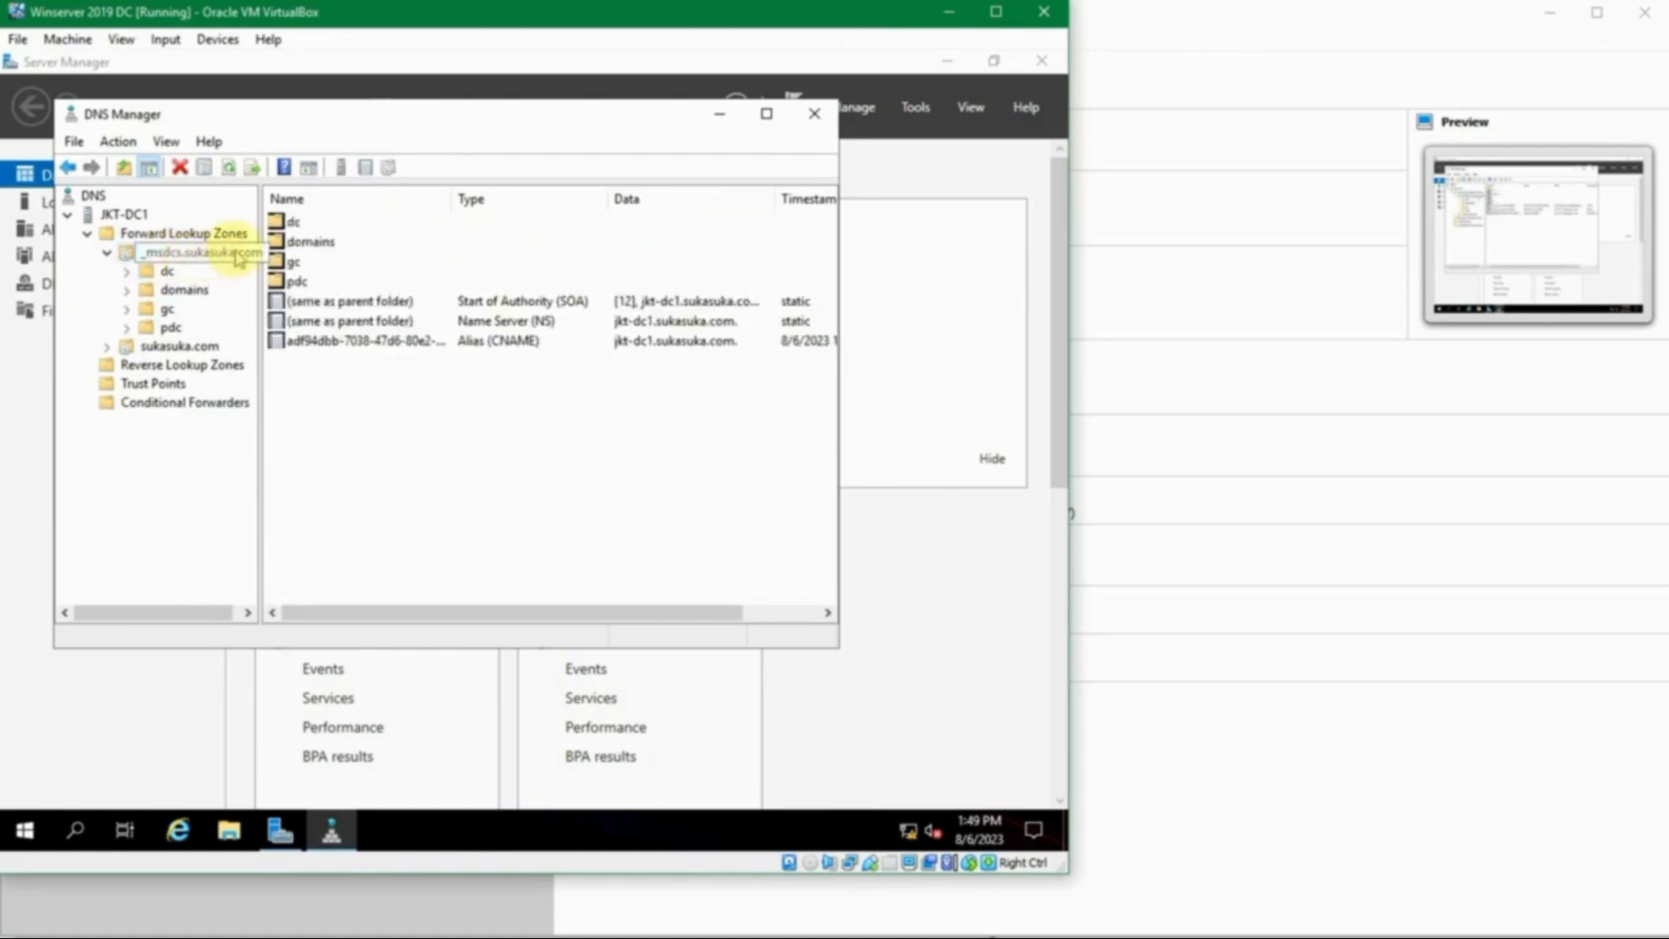
pyautogui.moveTo(255, 241); pyautogui.dragTo(278, 247)
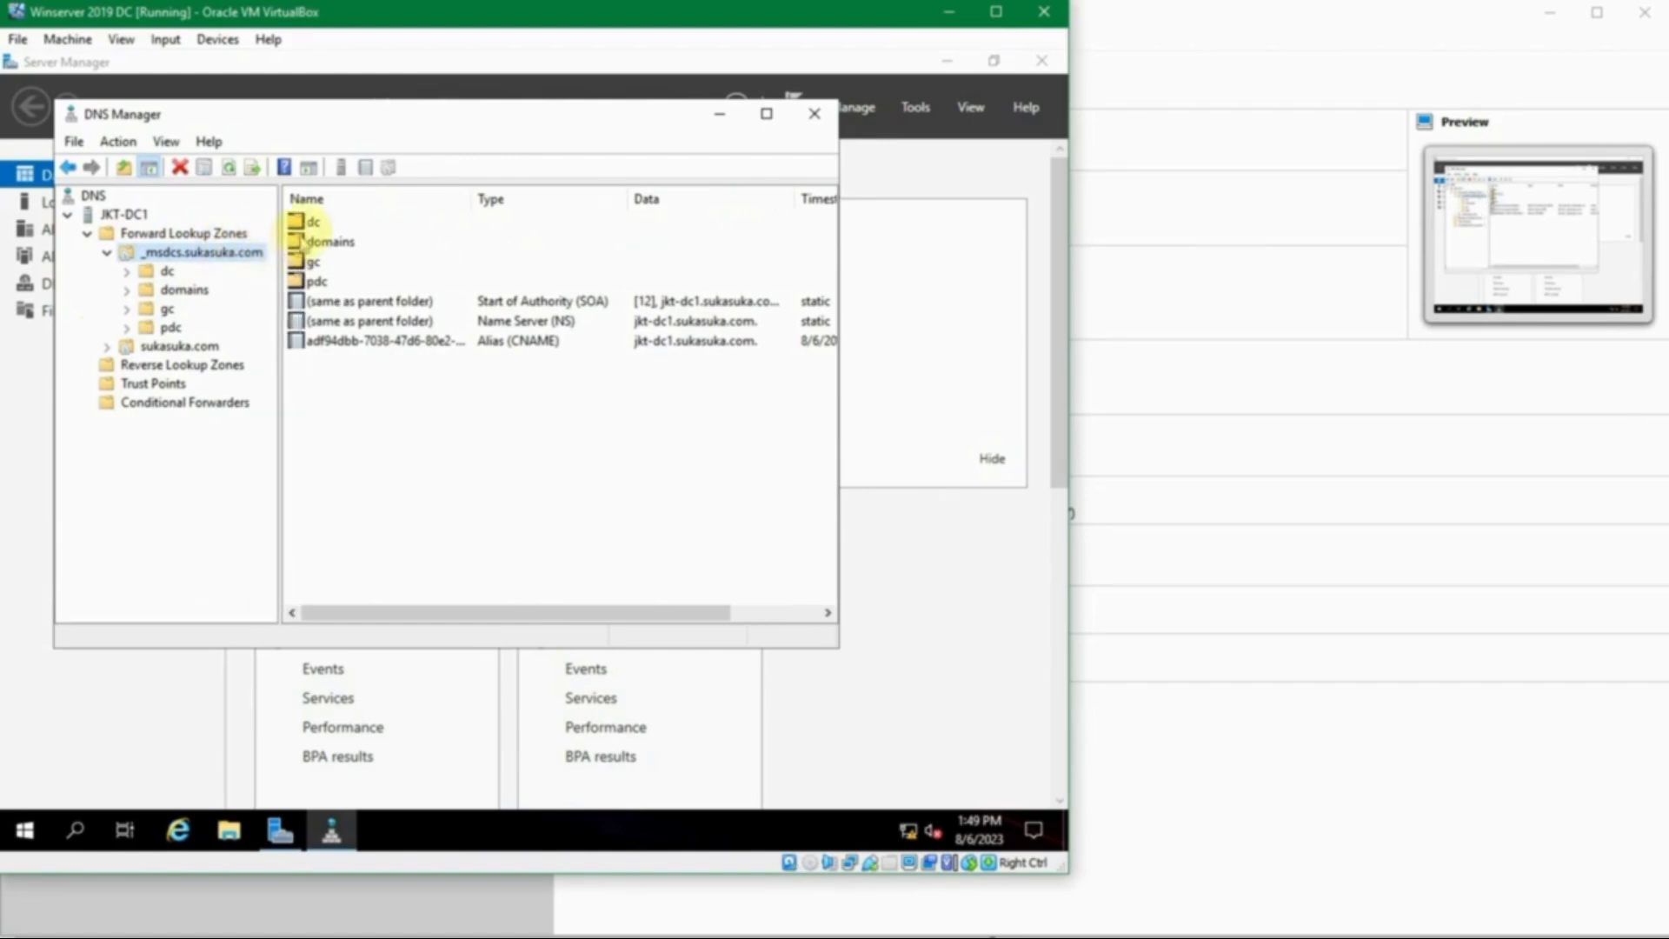
# - Open the dc folder and inspect its _sites and _tcp subfolders
pyautogui.click(338, 300)
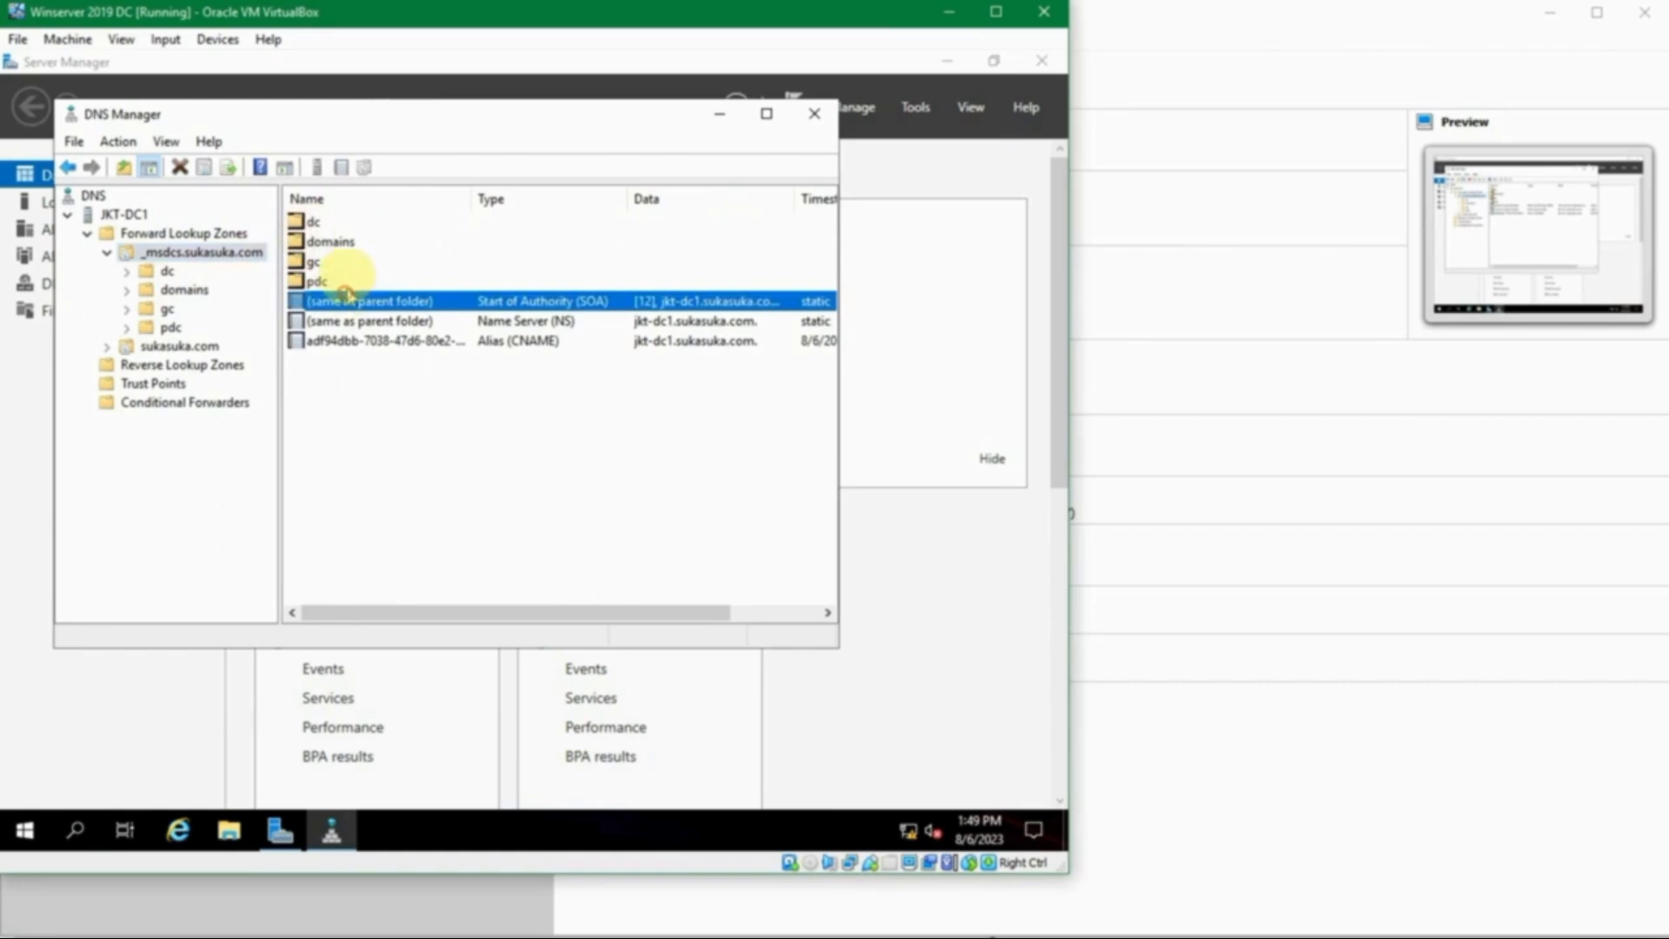
pyautogui.doubleClick(332, 221)
pyautogui.click(324, 223)
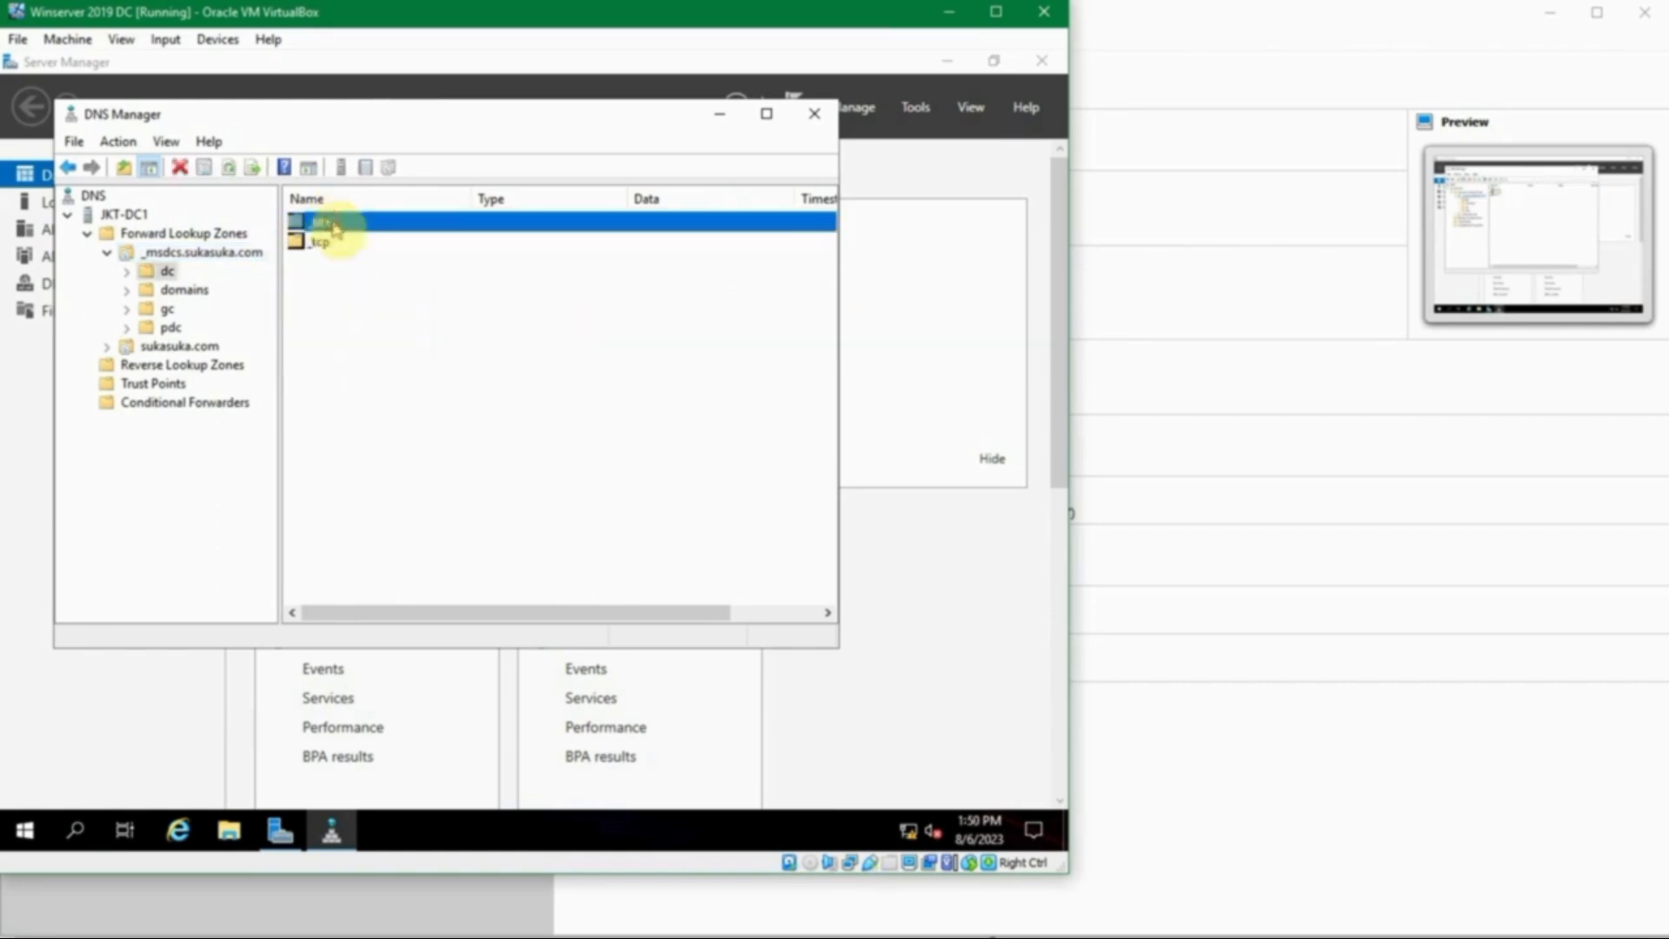
pyautogui.click(345, 242)
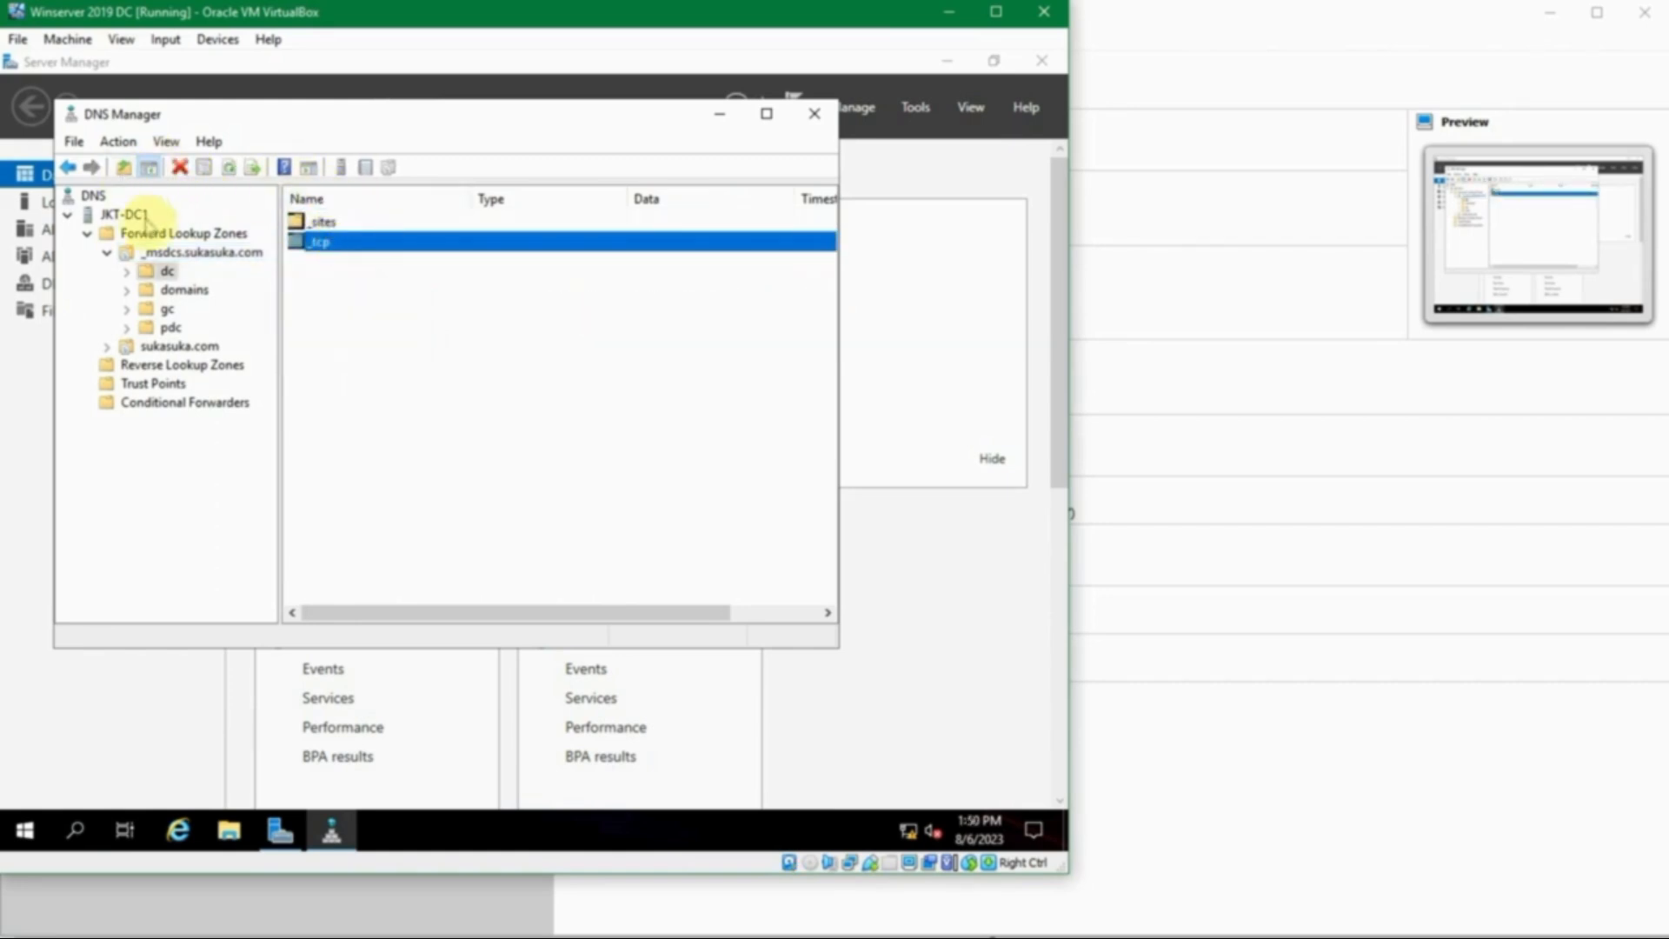
pyautogui.click(165, 268)
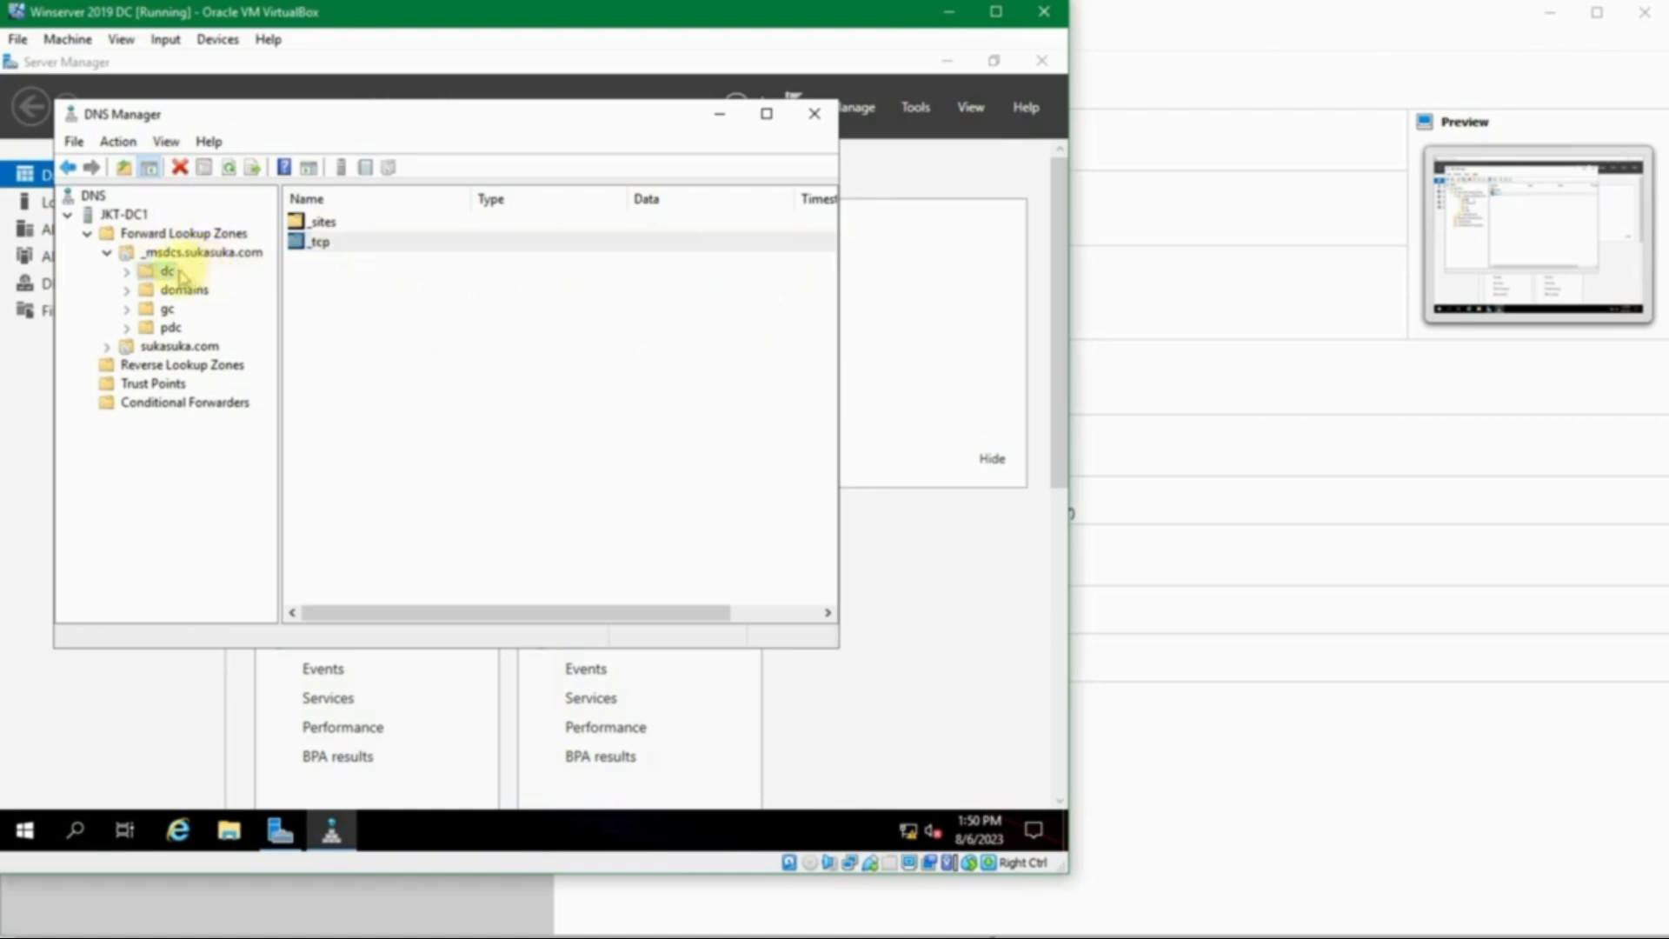
pyautogui.click(127, 270)
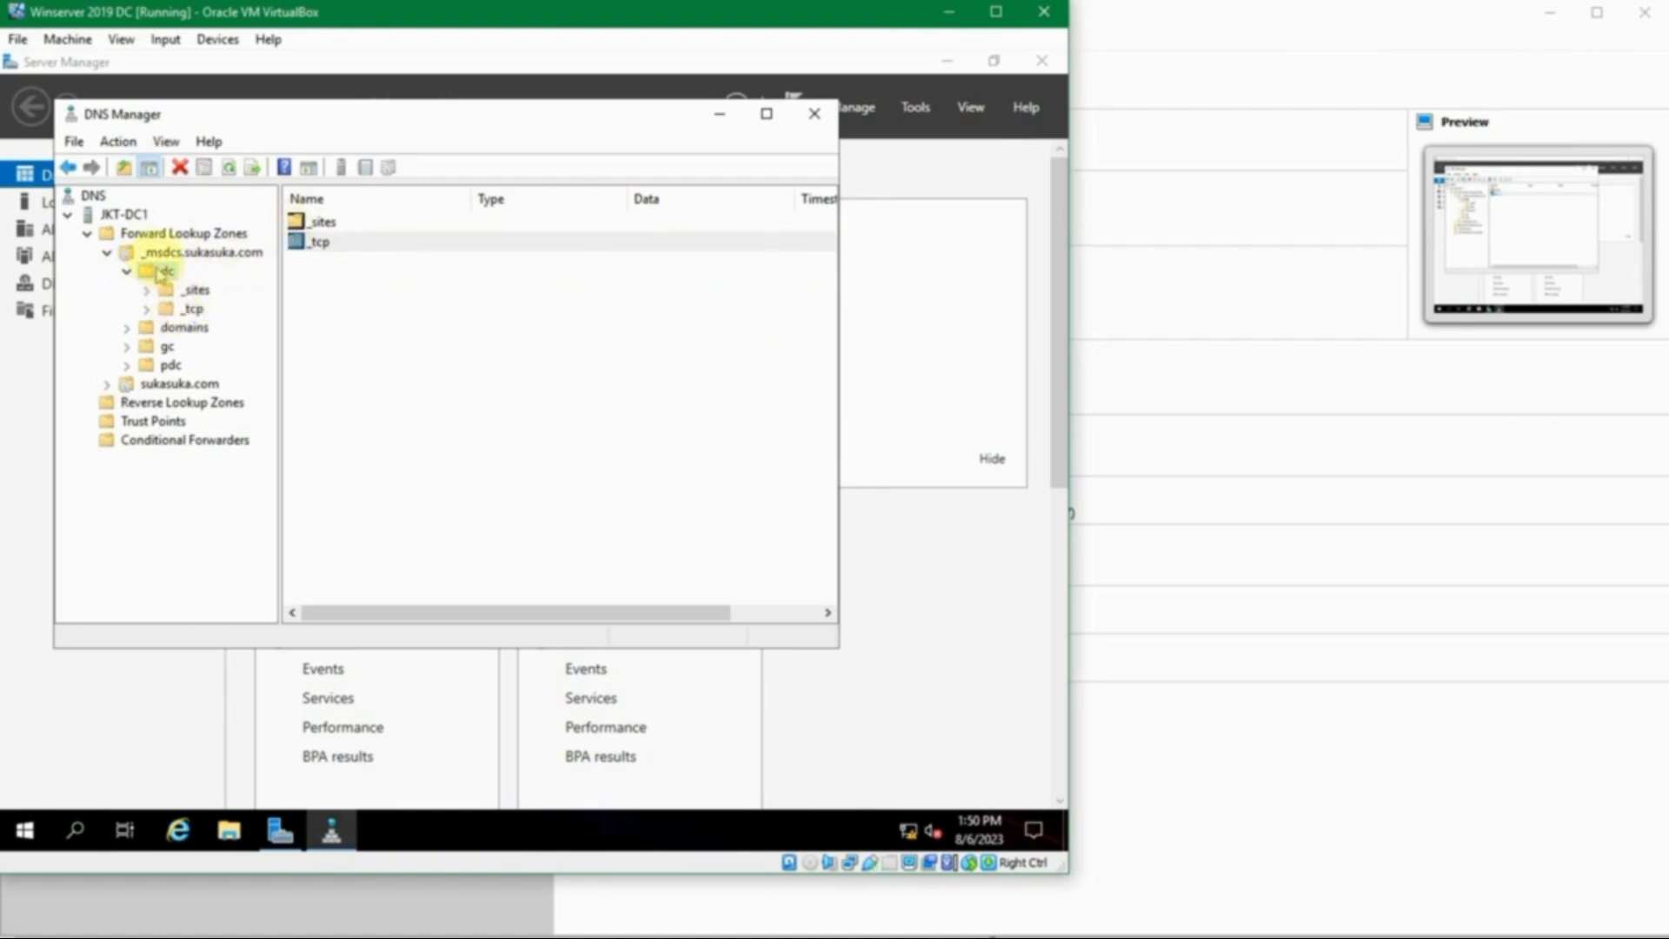
# - Inspect the _msdcs.sukasuka.com zone's SOA, NS and CNAME records
pyautogui.click(179, 253)
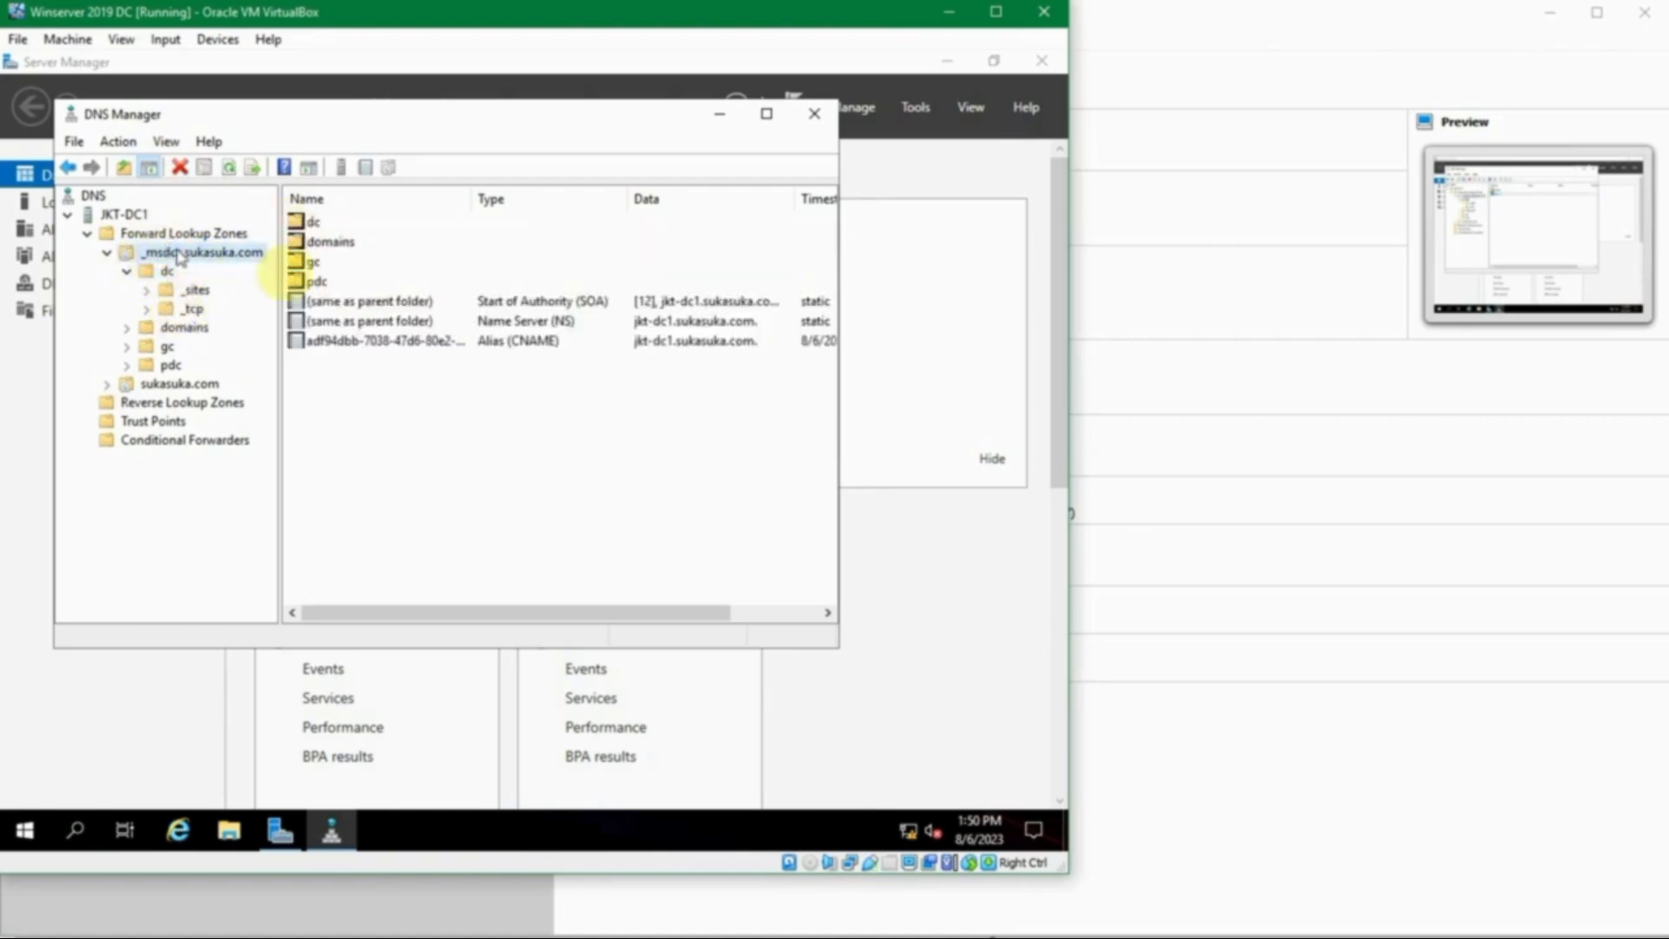
pyautogui.click(332, 303)
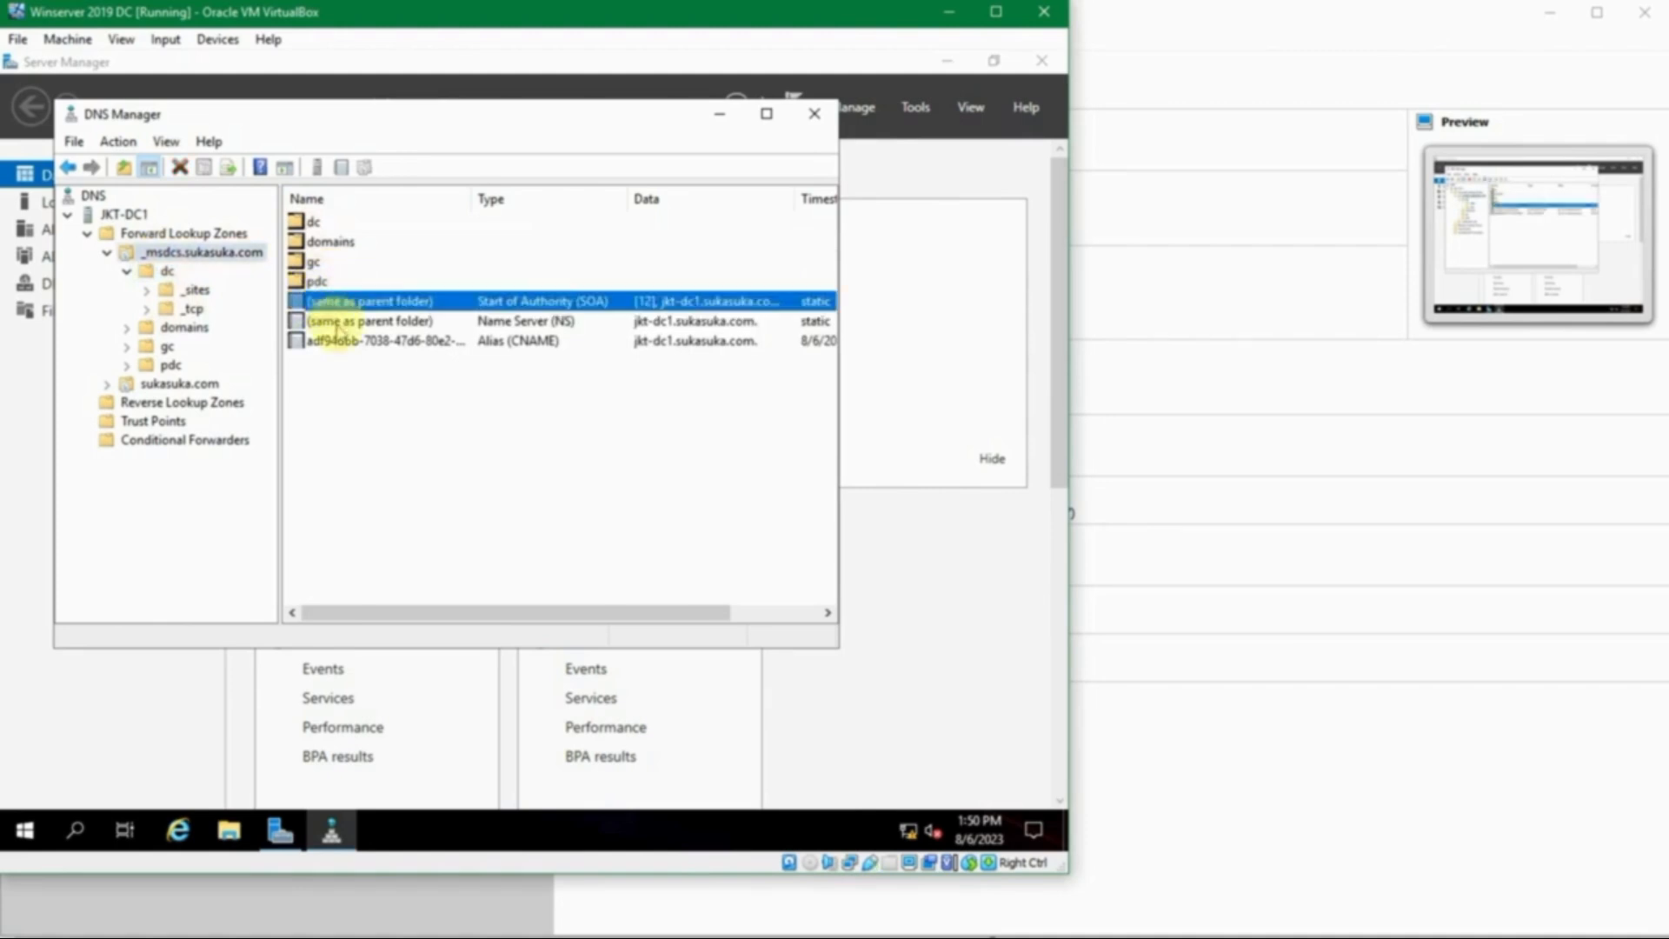
pyautogui.click(332, 321)
pyautogui.click(335, 342)
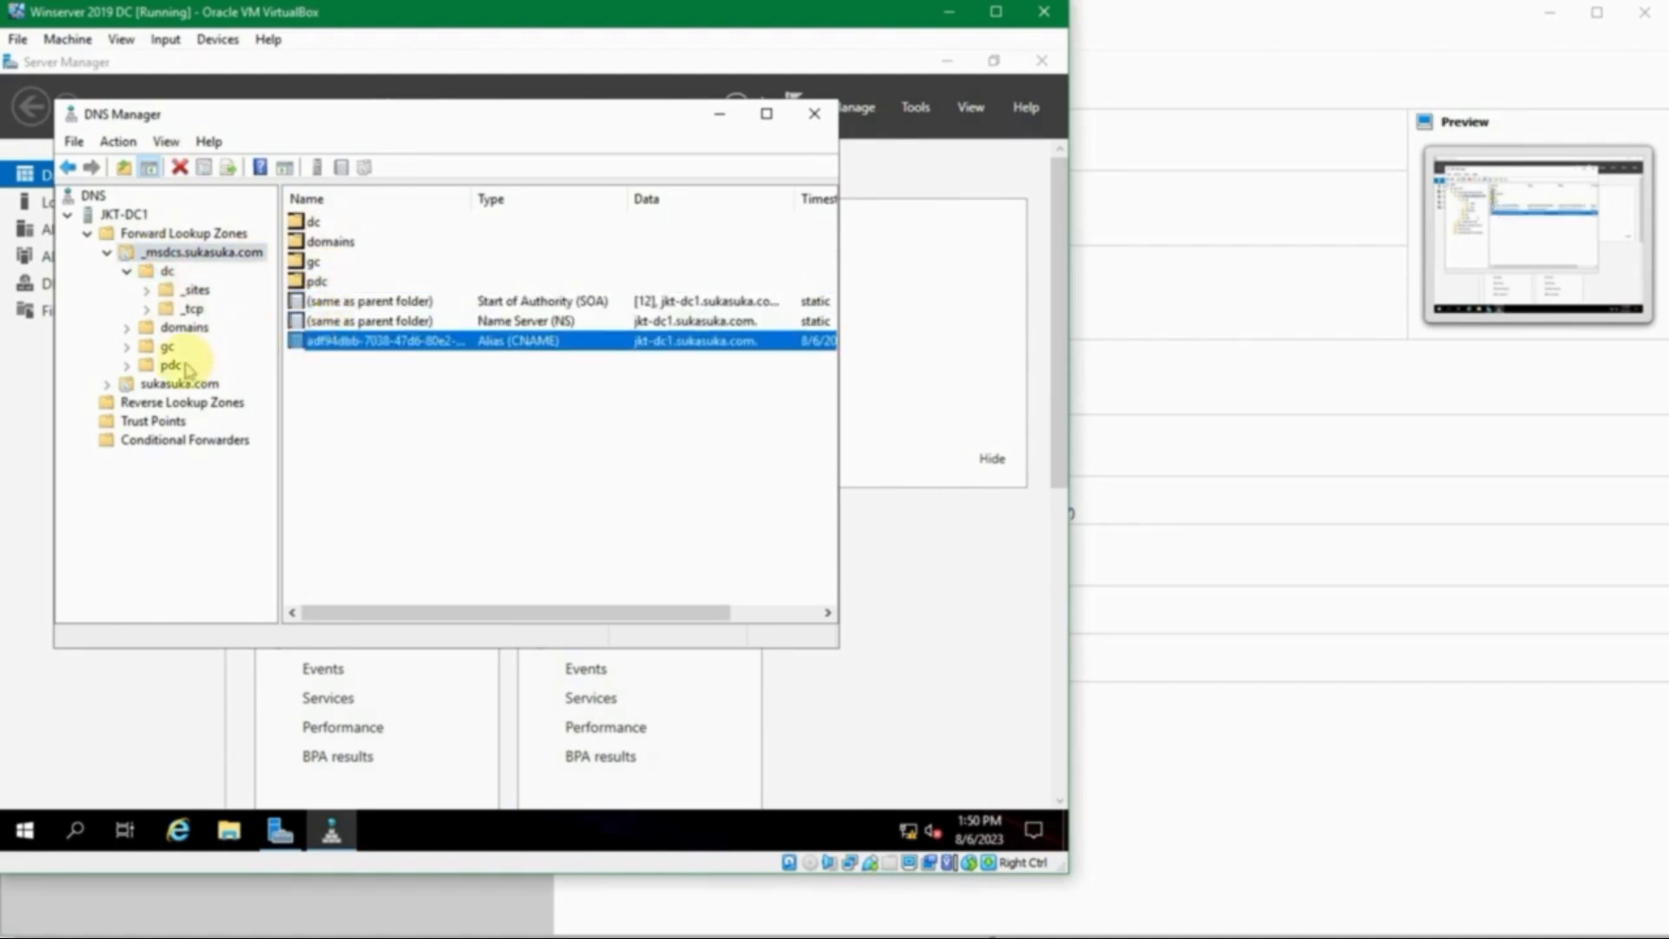
# - Show sukasuka.com's records, collapse _msdcs, and inspect the jkt-dc1 host, DomainDnsZones and _udp entries
pyautogui.click(113, 386)
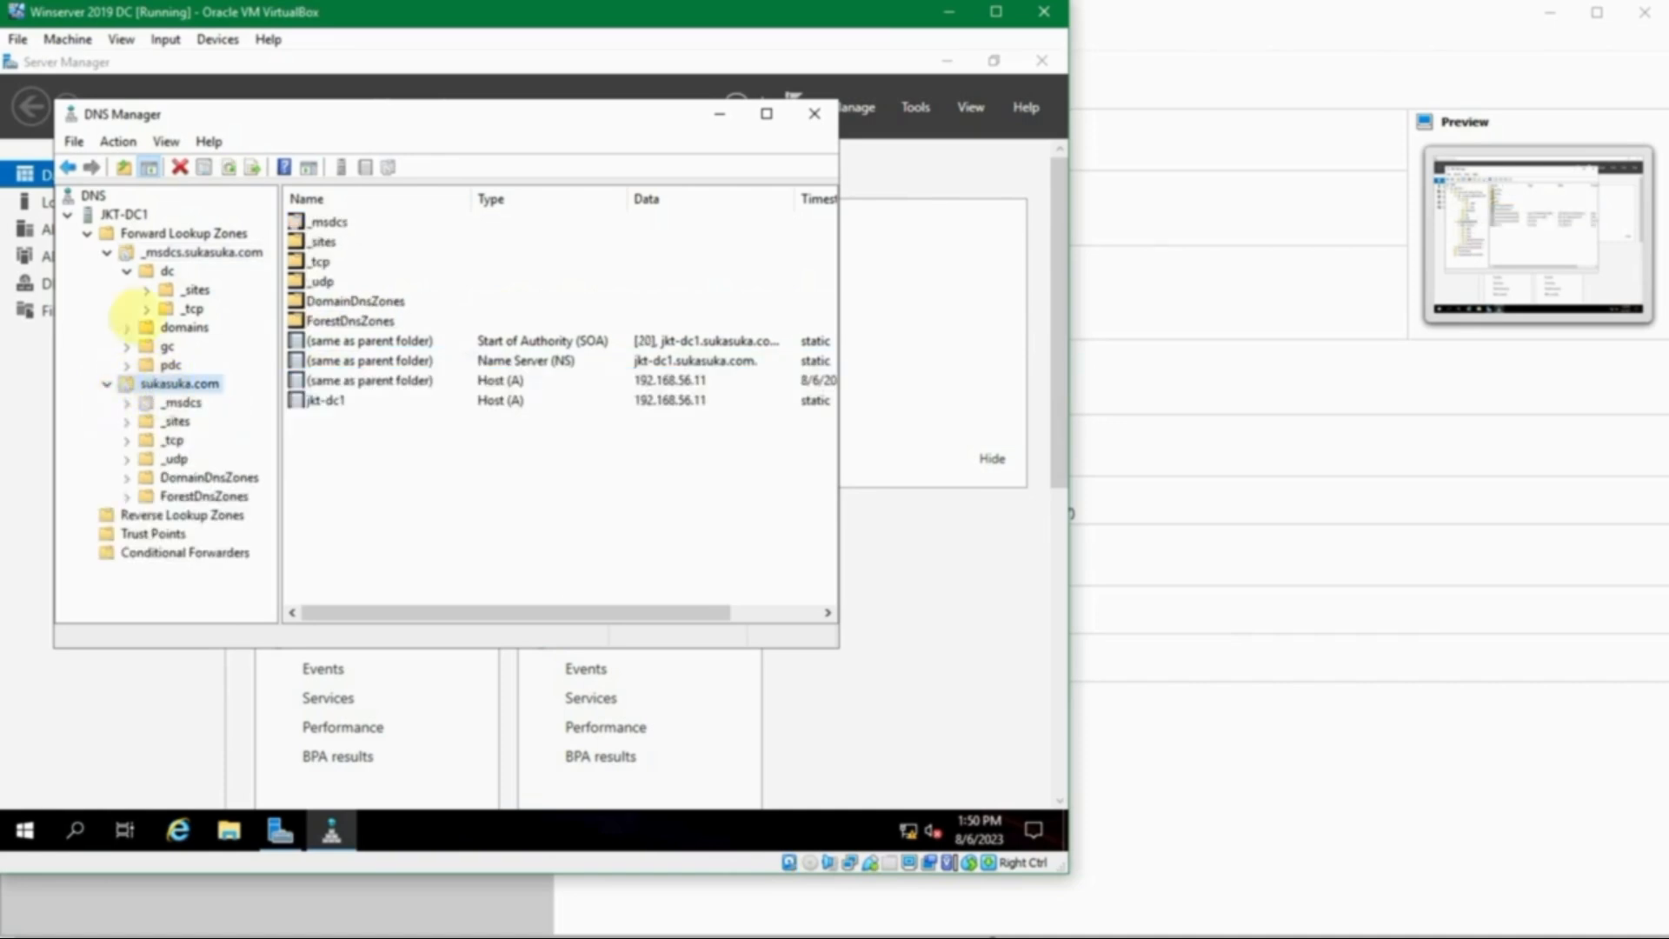
pyautogui.click(105, 252)
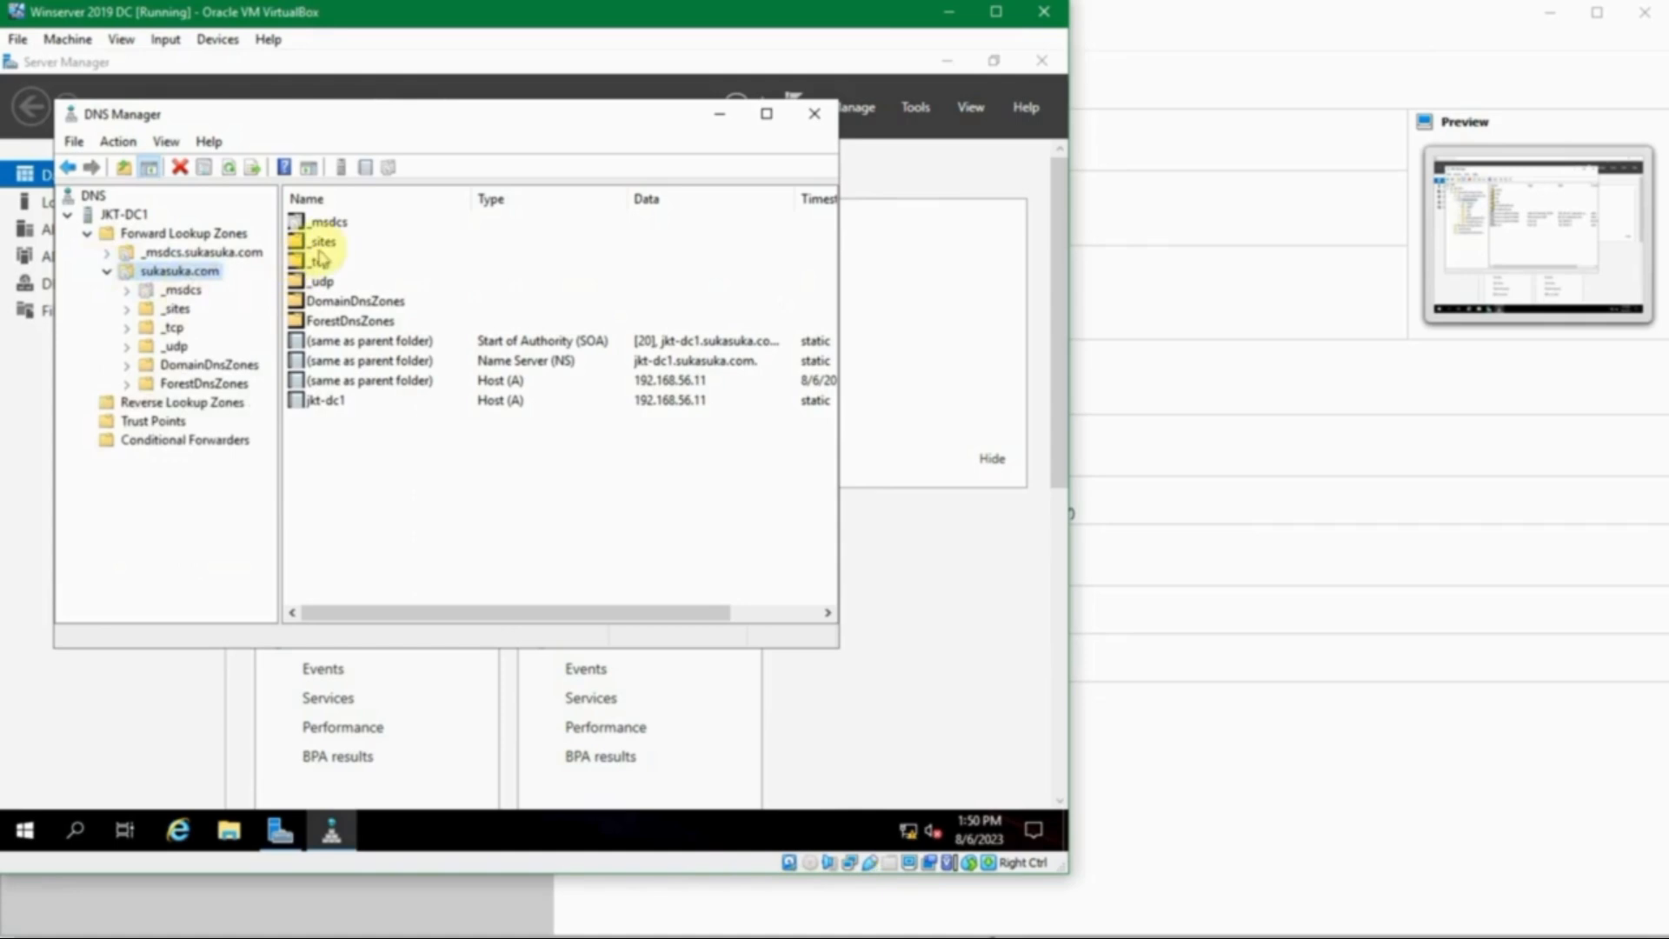
pyautogui.click(326, 400)
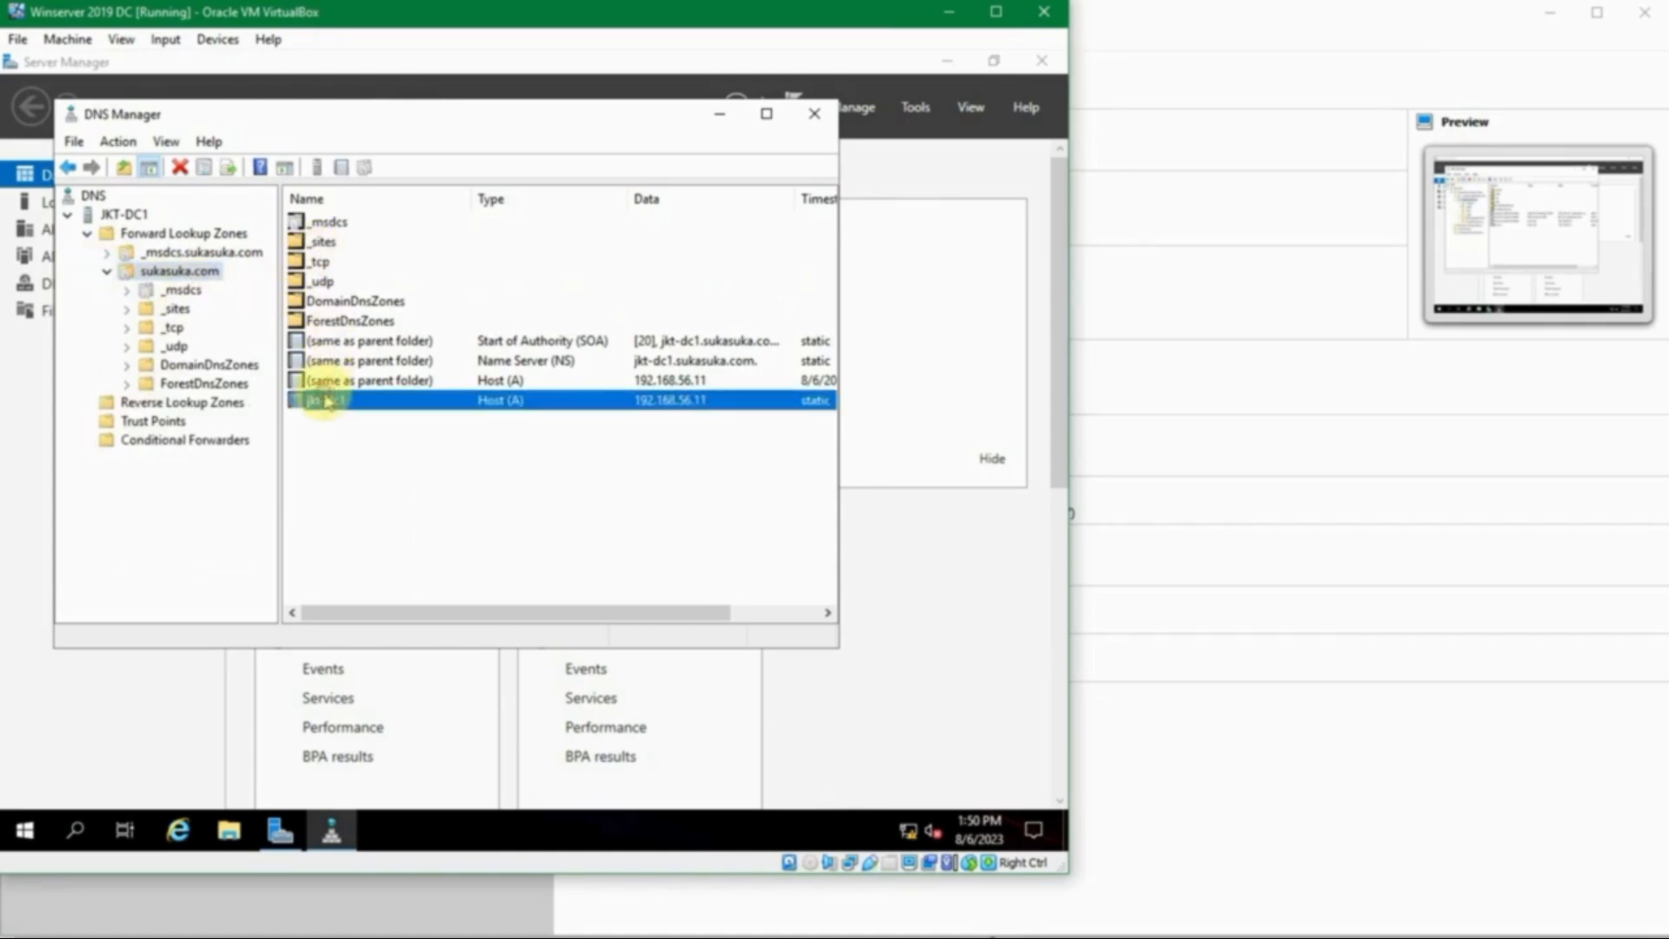
pyautogui.click(340, 383)
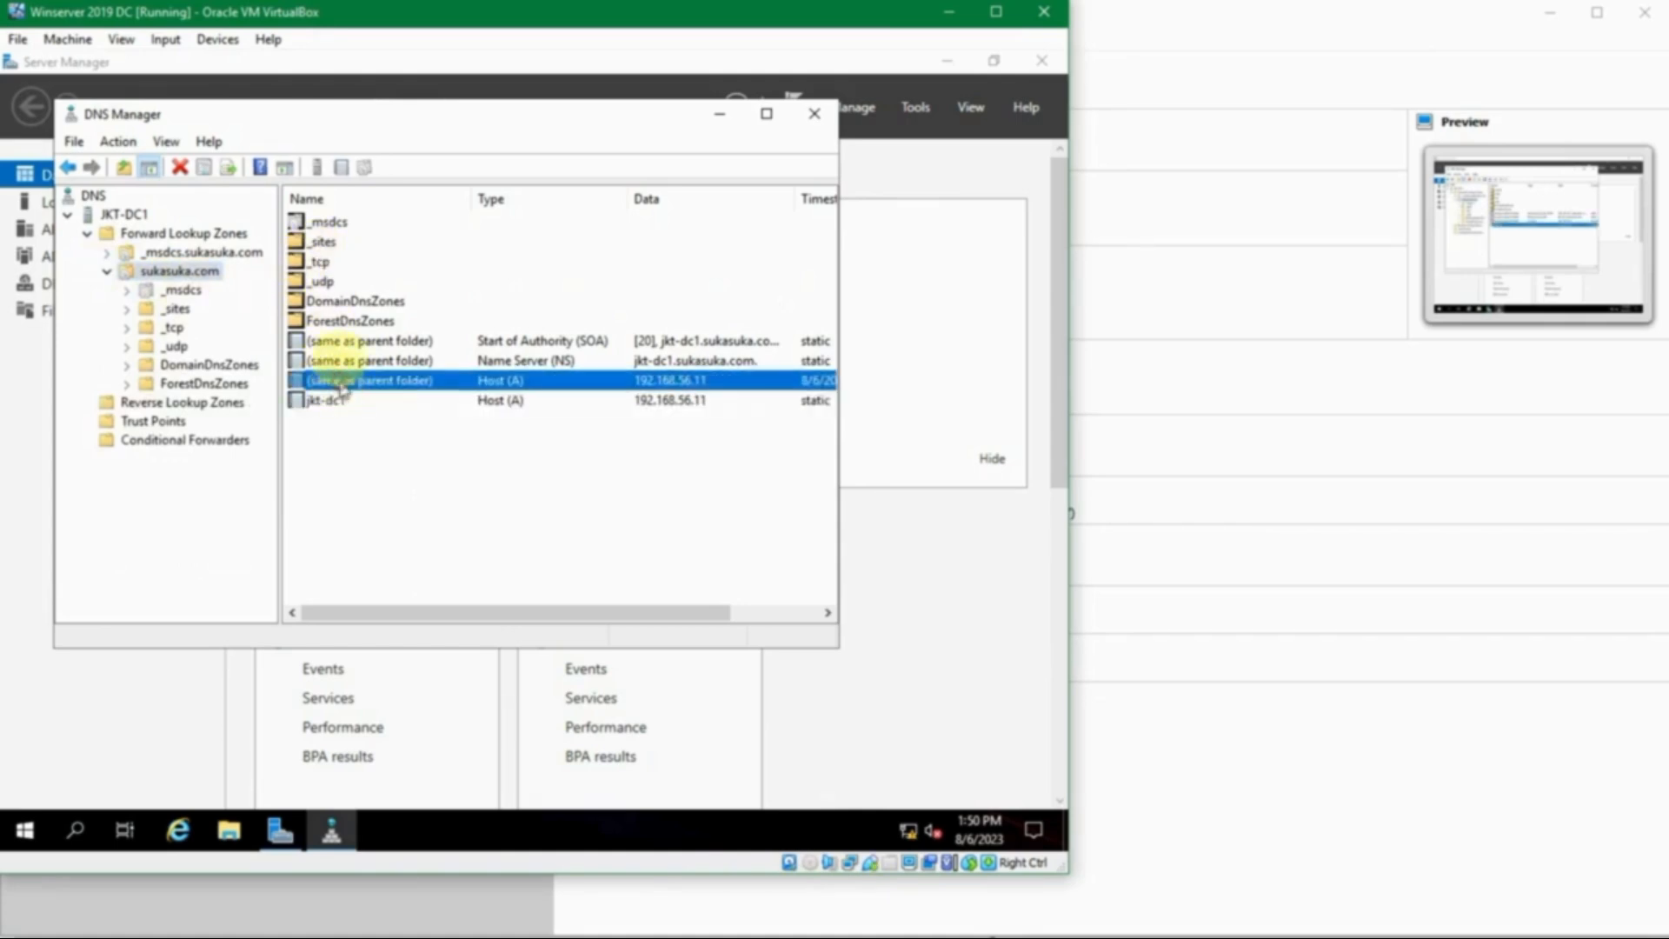
pyautogui.click(343, 302)
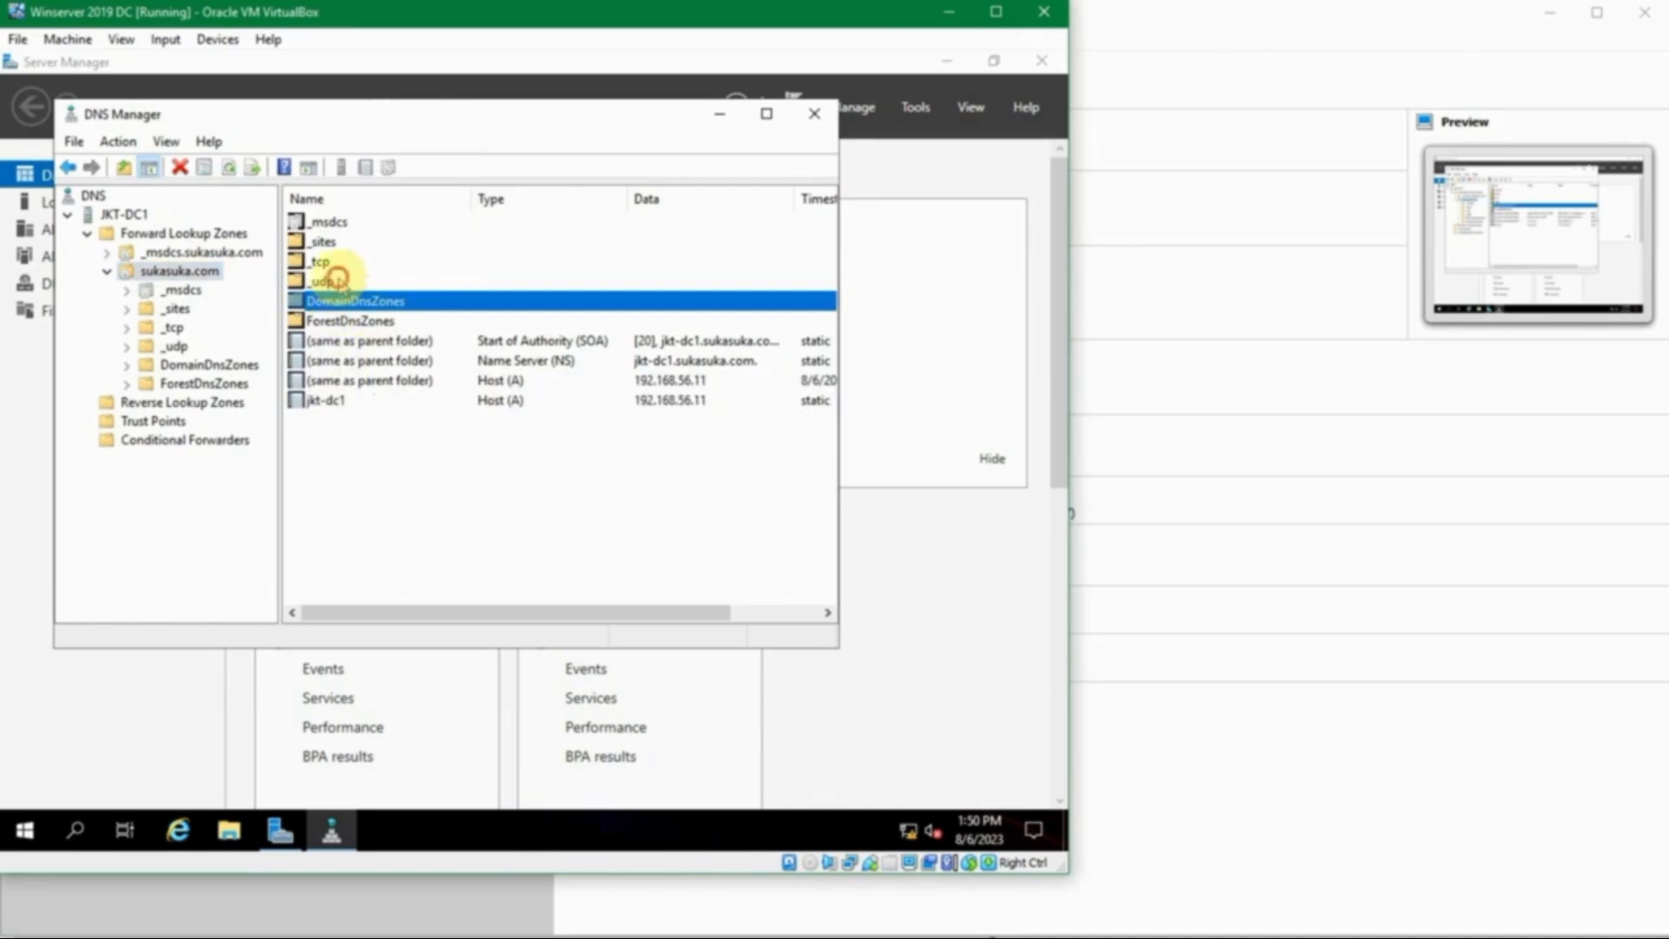
pyautogui.click(326, 280)
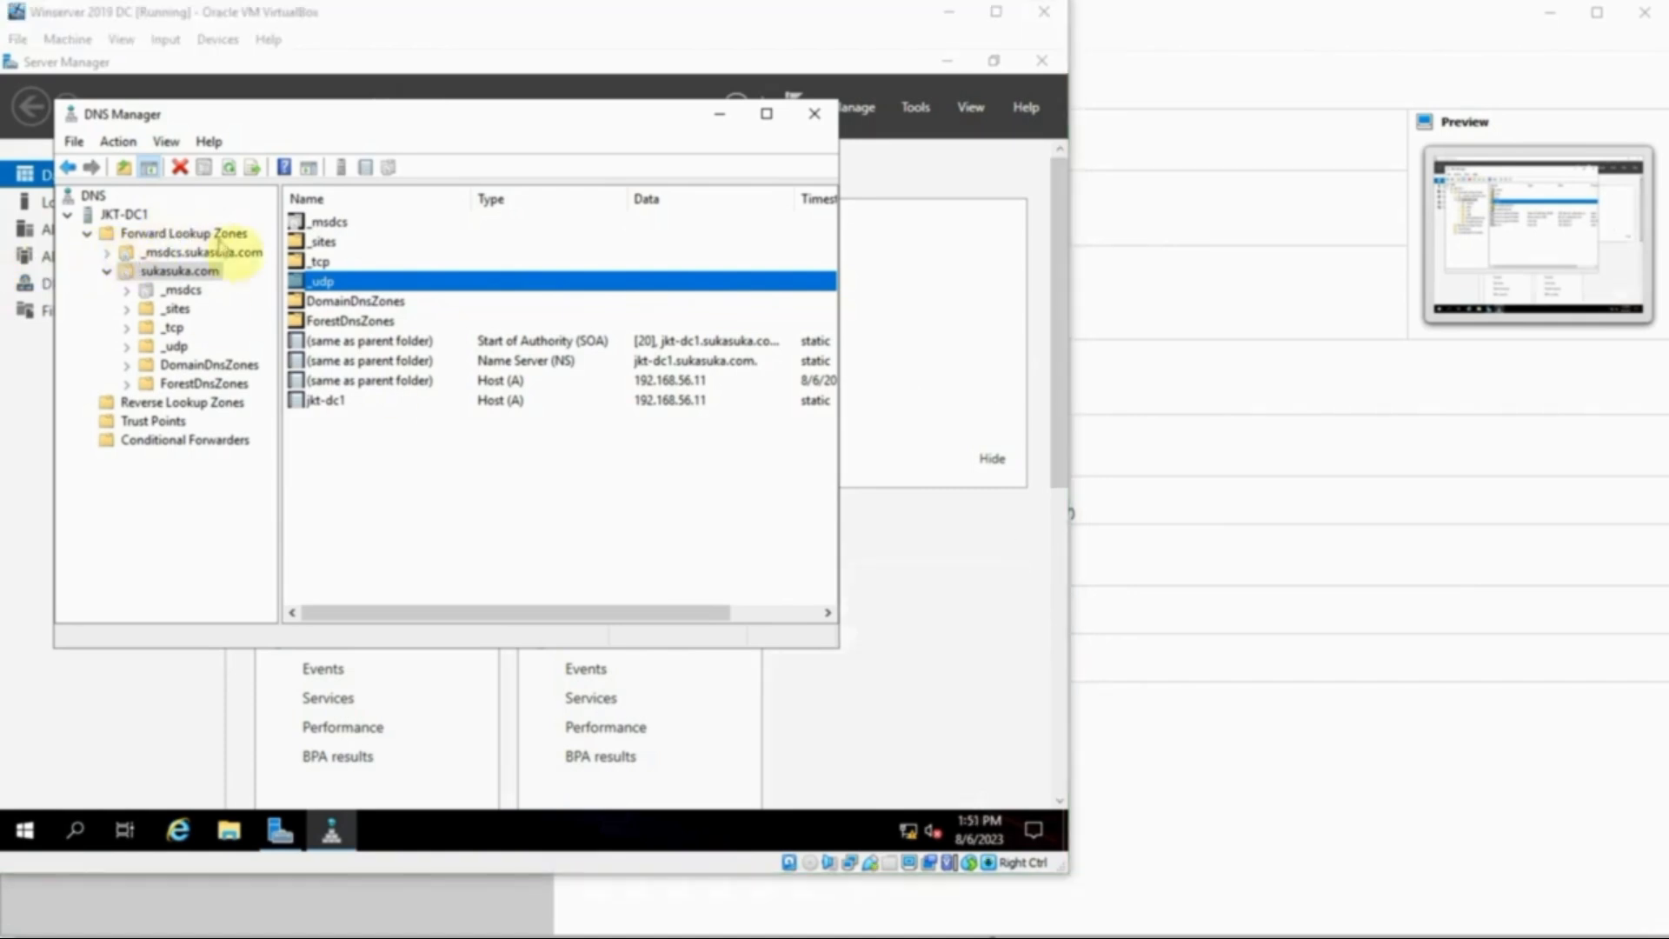
# - Open the DomainDnsZones folder to view _sites, _tcp and the 192.168.56.11 Host (A) record
pyautogui.click(162, 274)
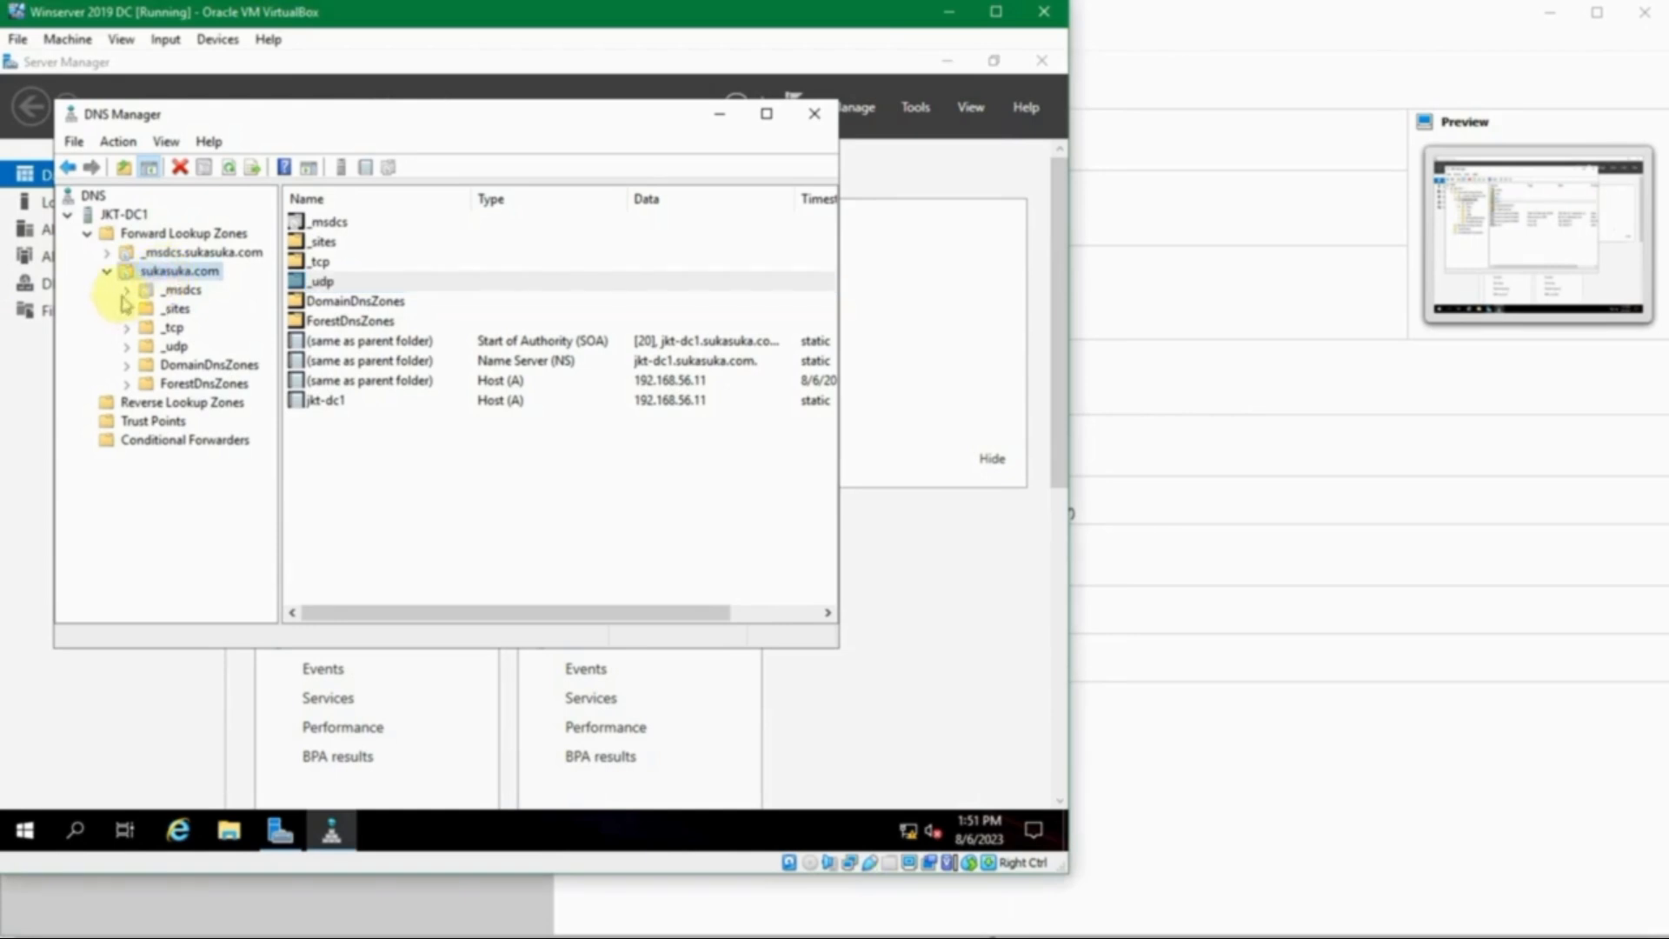
pyautogui.click(128, 362)
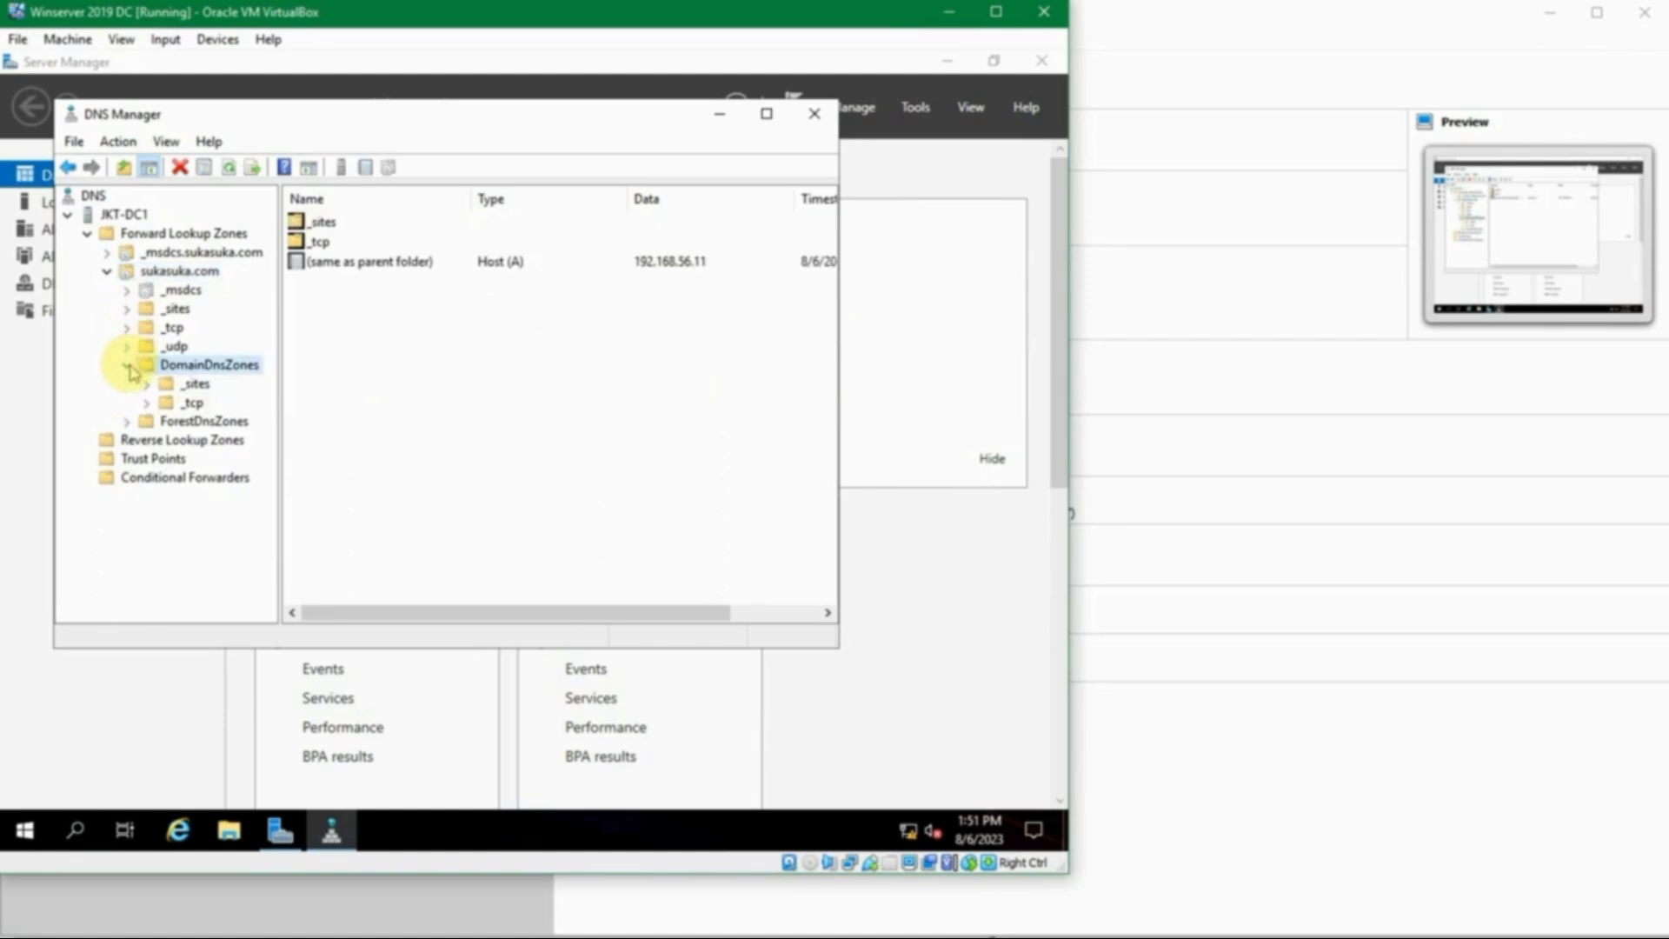
pyautogui.click(127, 364)
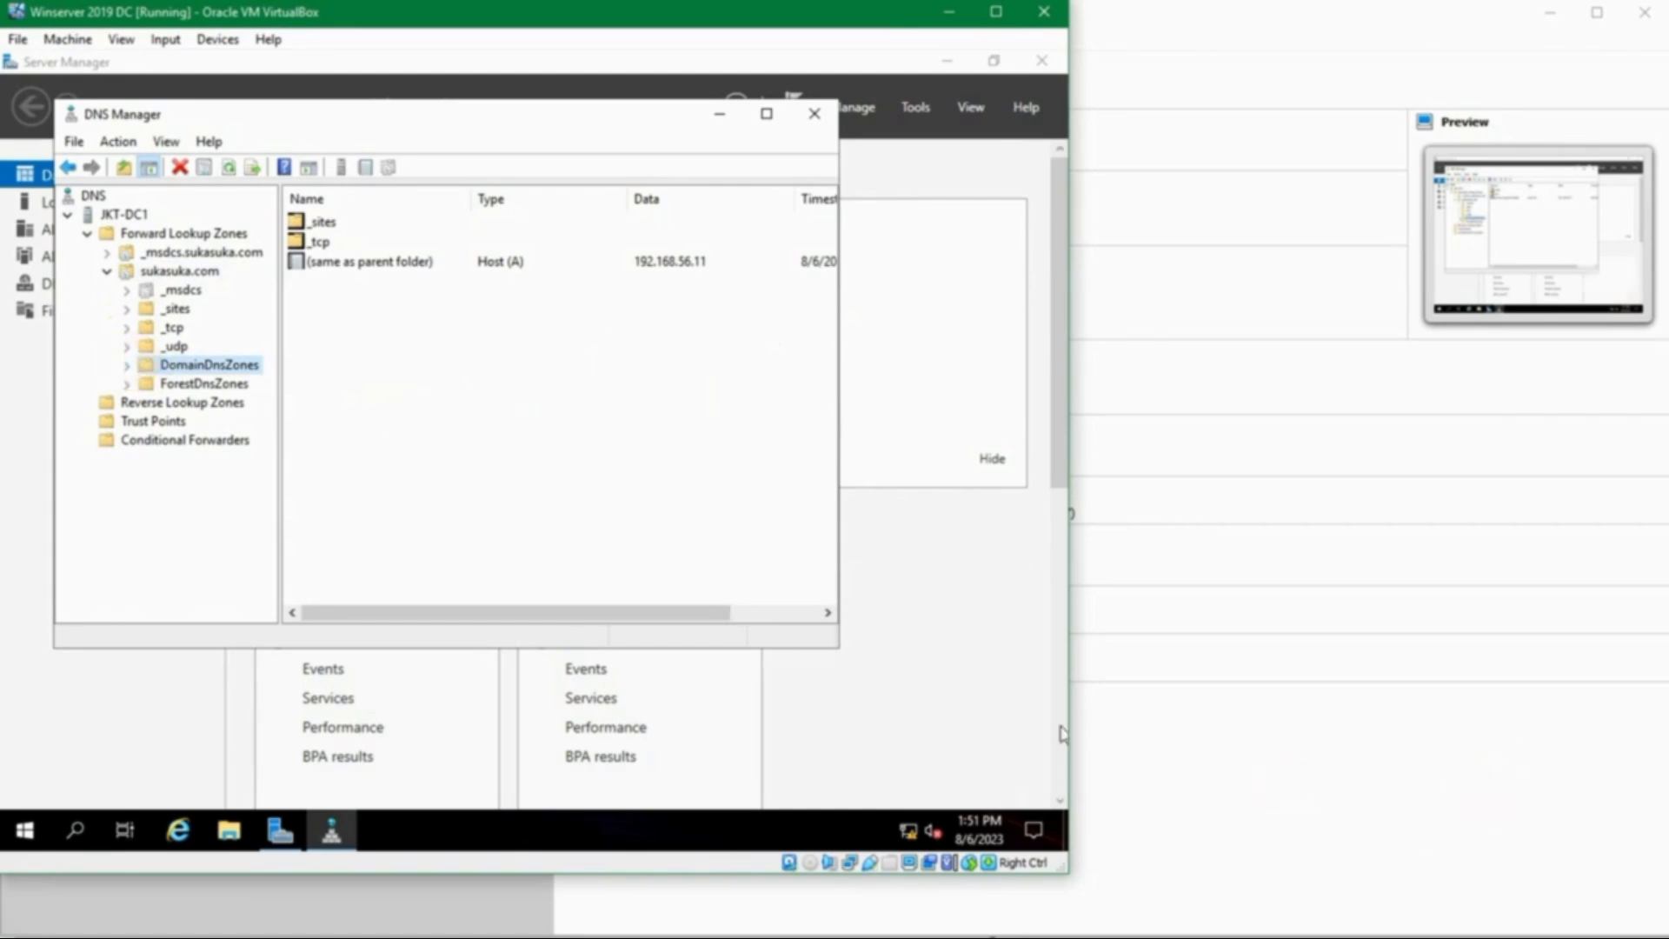
# - Close DNS Manager and scroll the dashboard to check the 3 roles, including AD DS and DNS
pyautogui.click(814, 114)
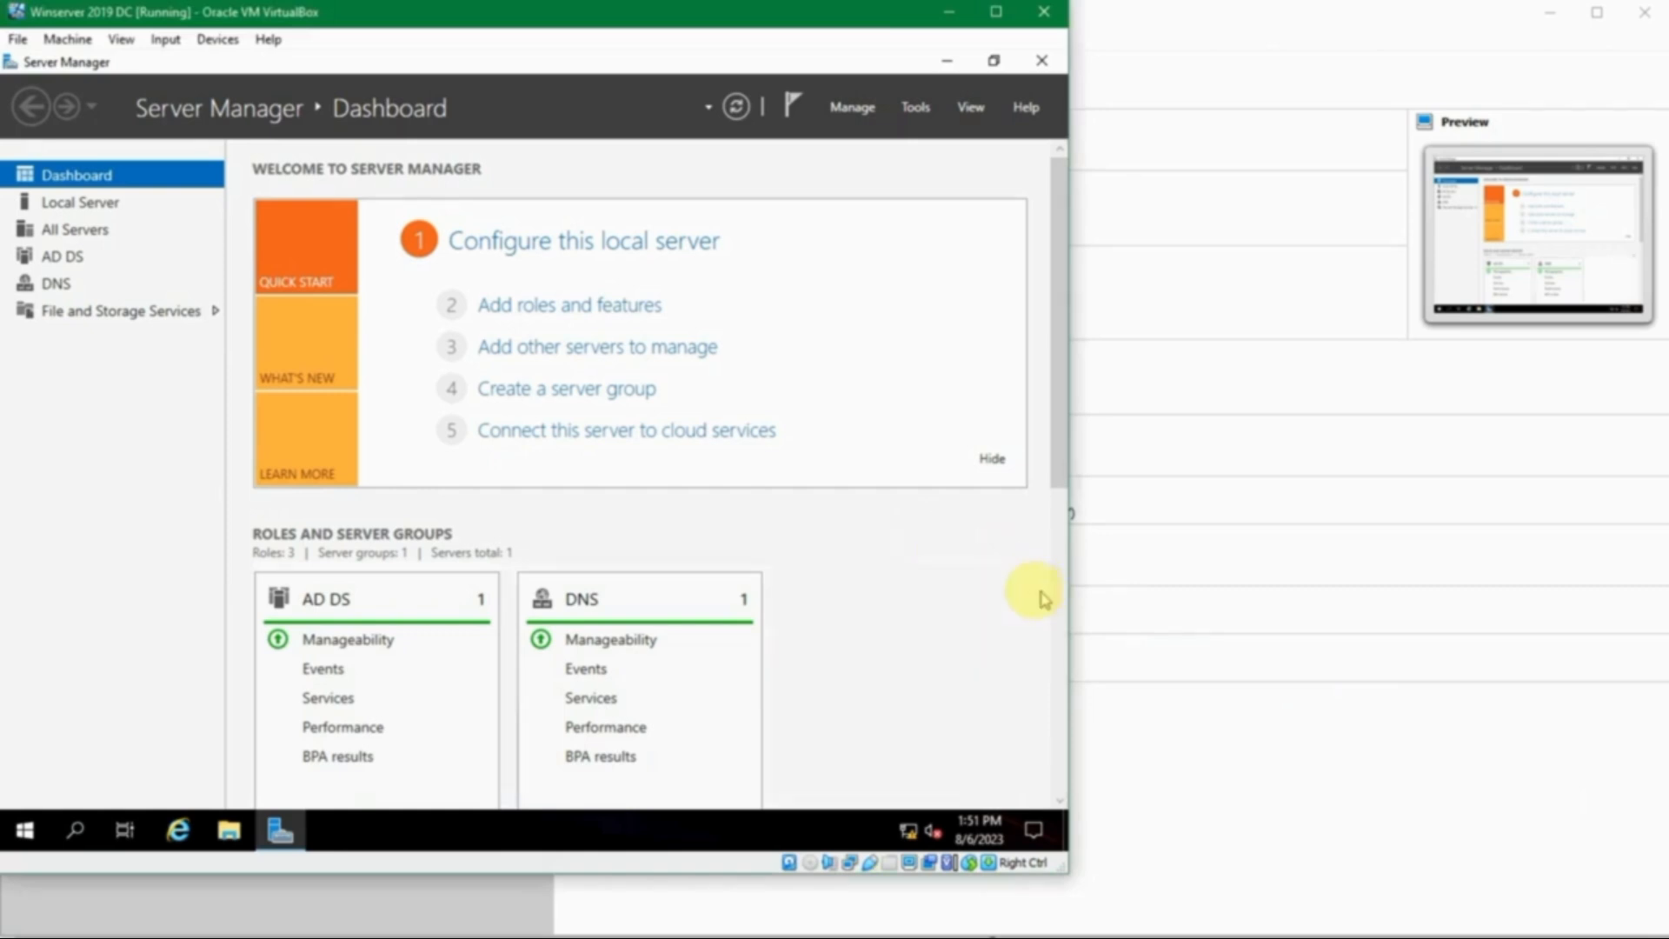
pyautogui.scroll(-3, 911, 578)
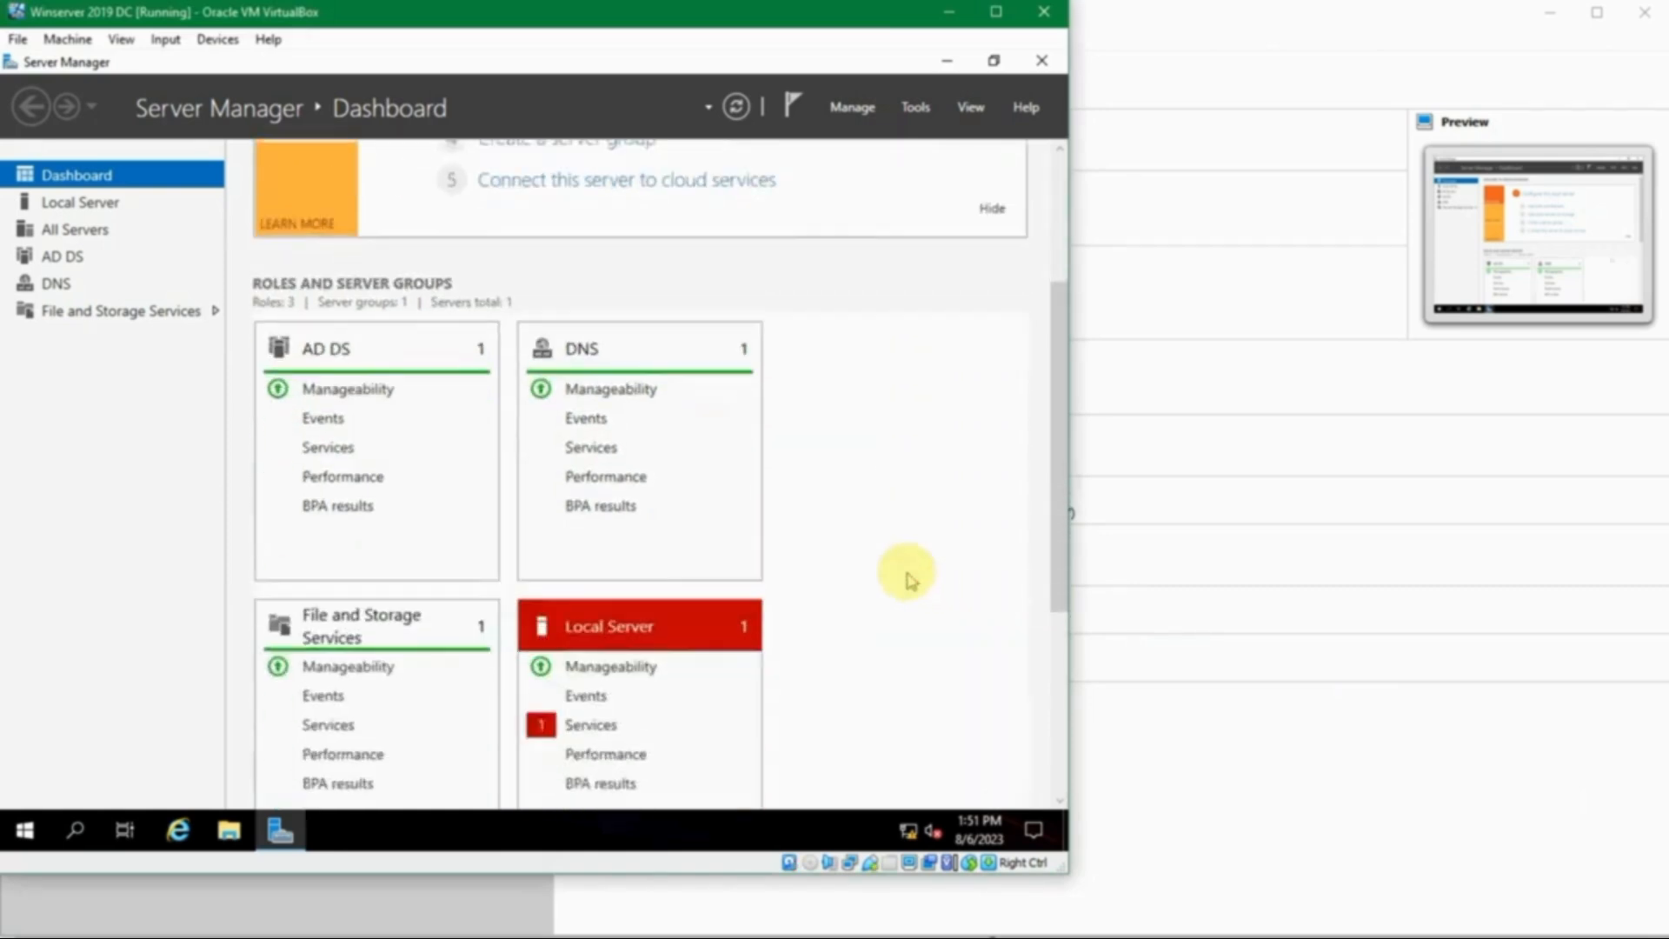
pyautogui.scroll(3, 910, 578)
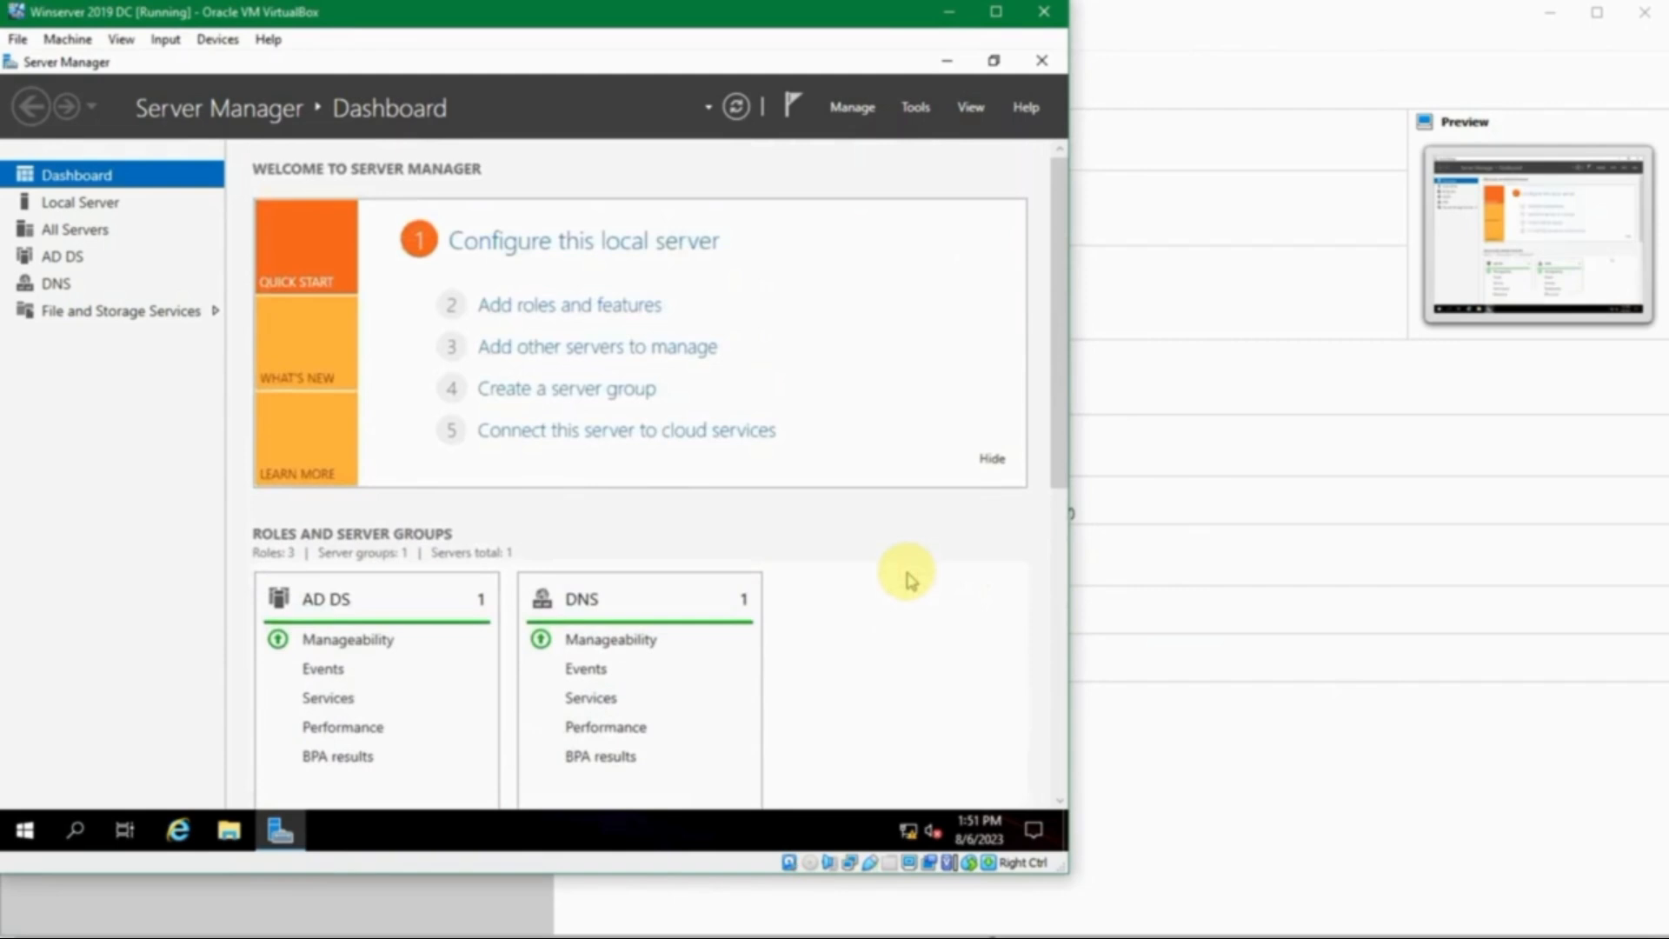